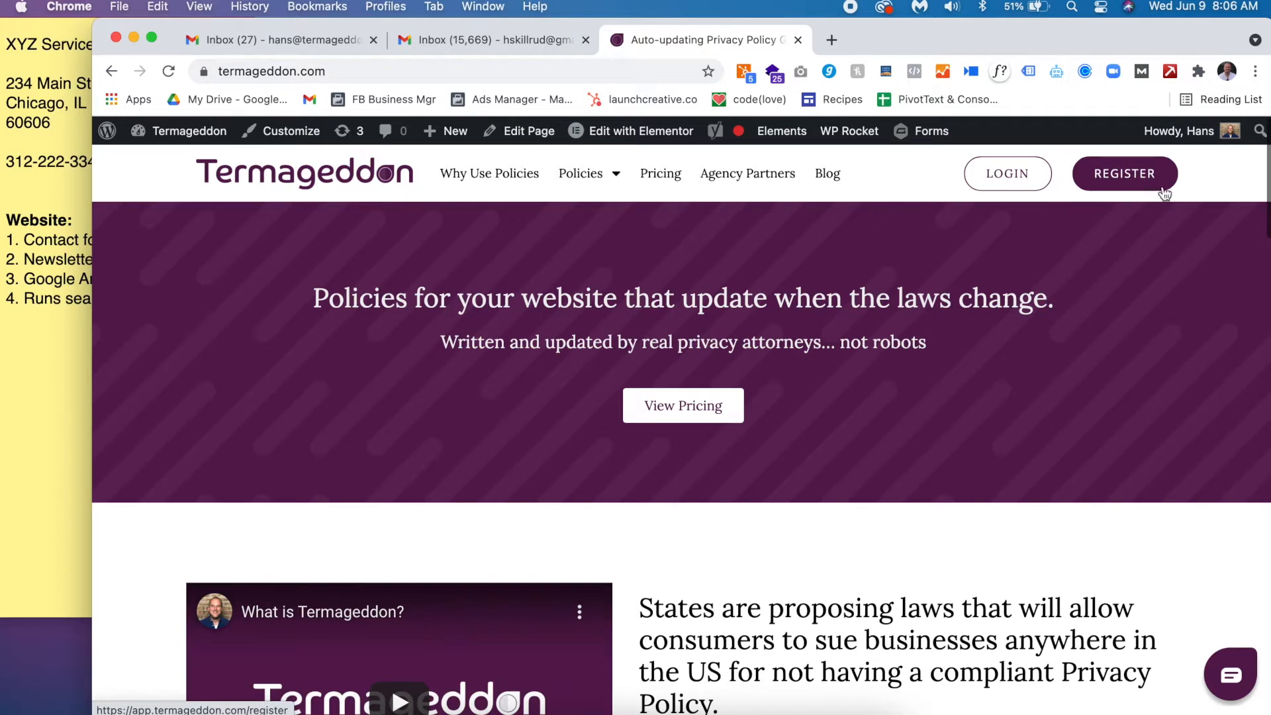
- Resize the browser window narrower and back to full width, then open Termageddon's registration page
drag(1268, 246, 978, 320)
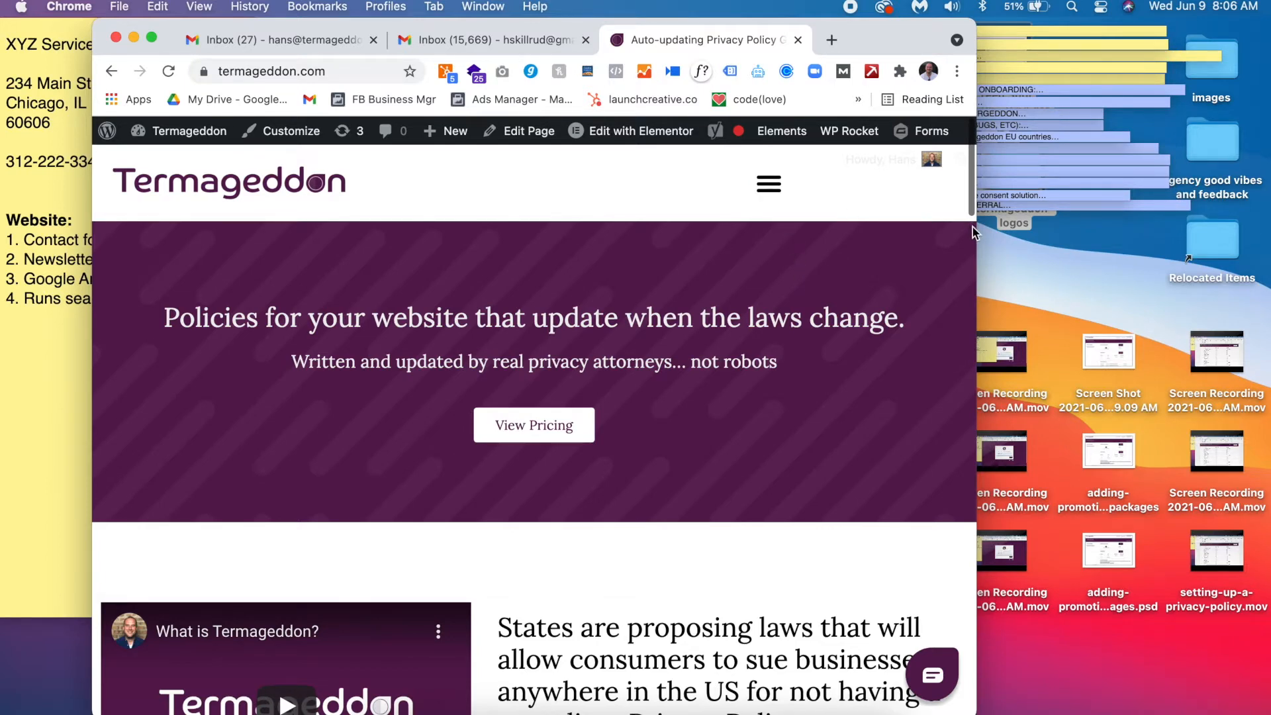
drag(973, 232, 1268, 227)
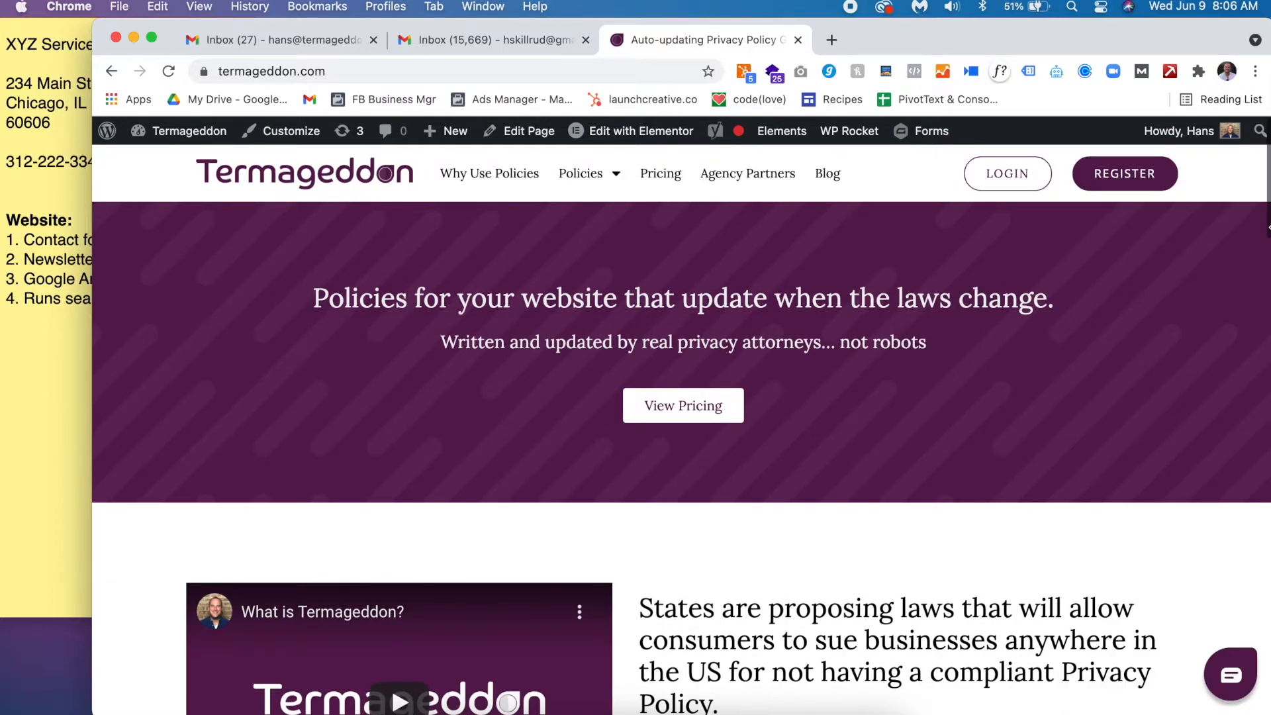
click(1138, 178)
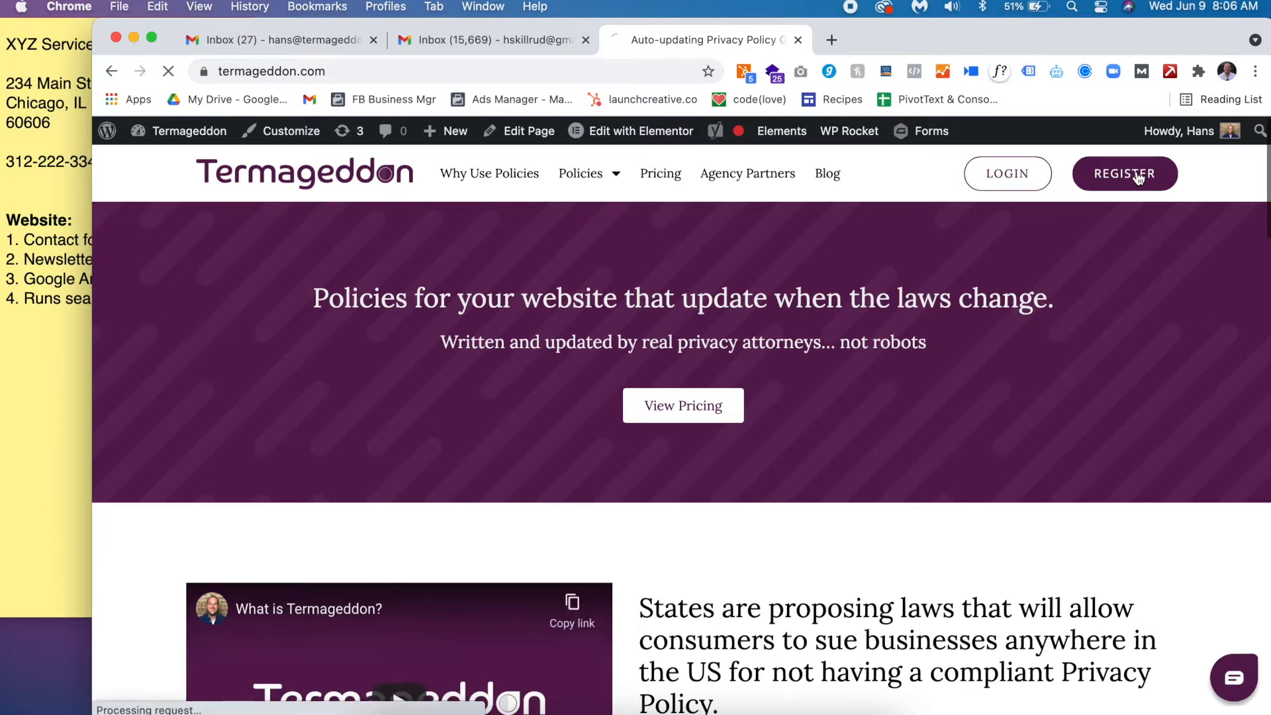
- Autofill the name fields and edit the email address to make it unique
click(616, 370)
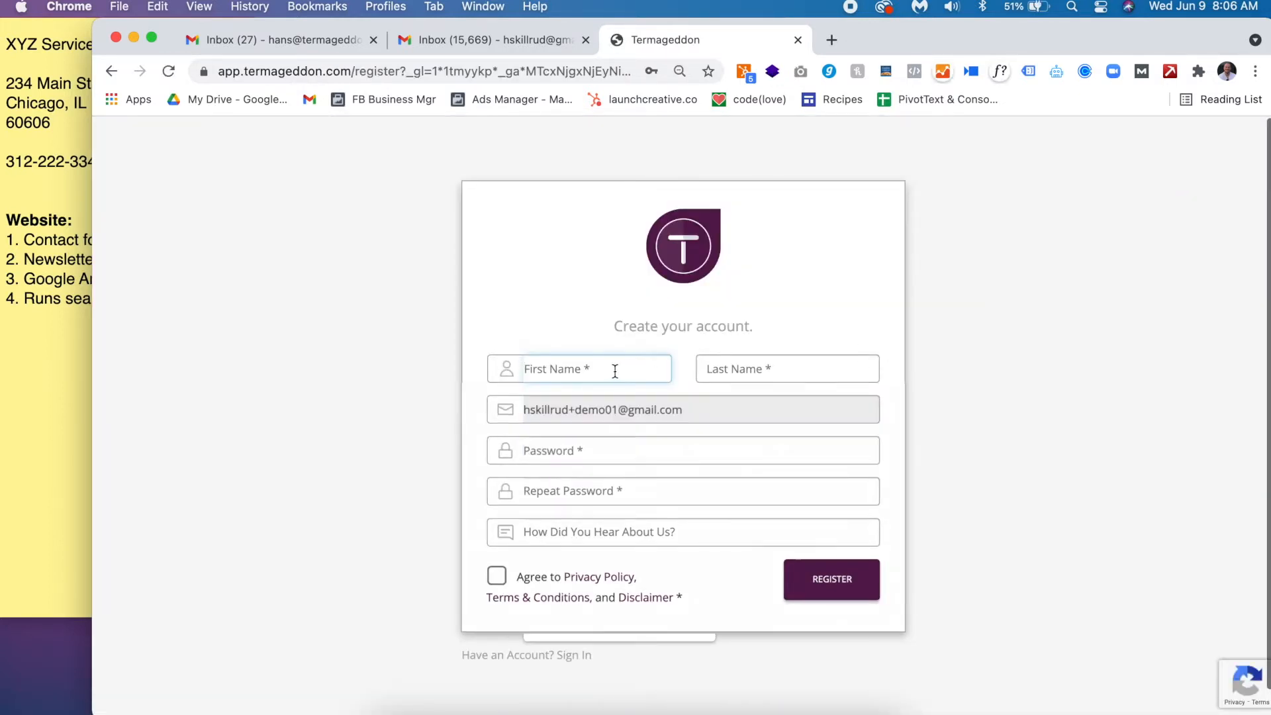
click(585, 406)
click(618, 413)
key(BackSpace)
text(2)
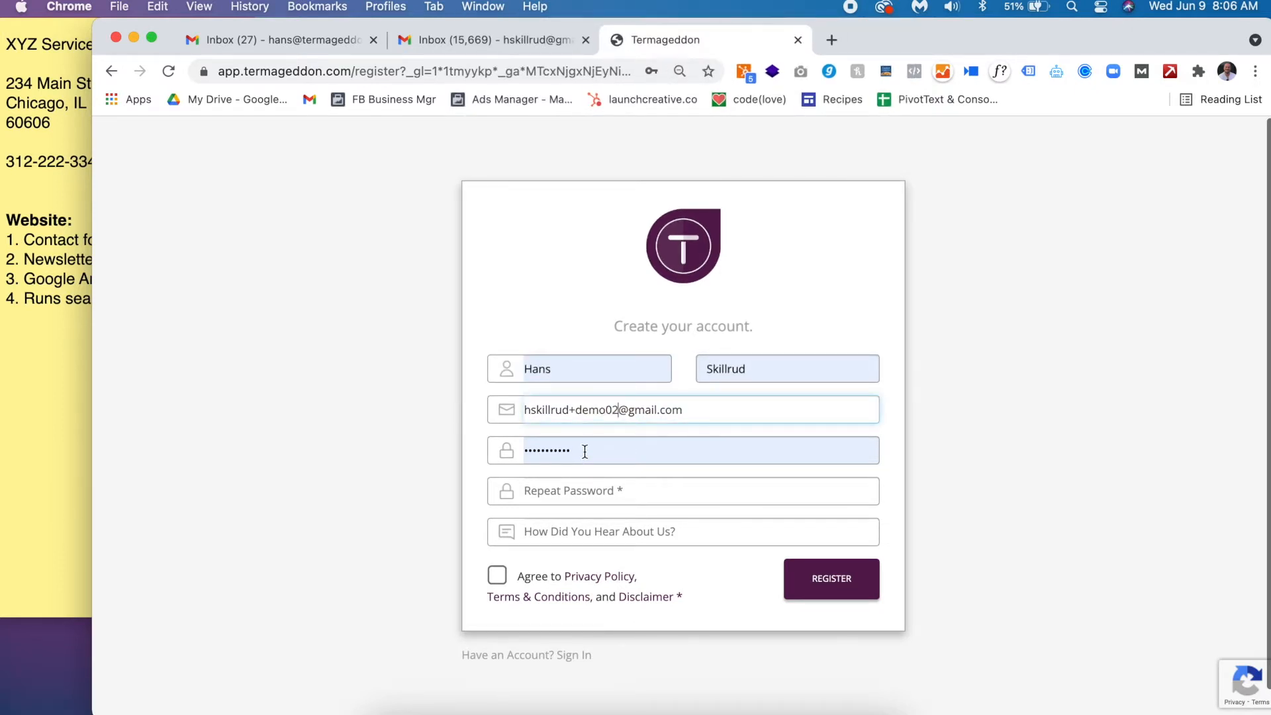
- Set the account password, repeat it, and tick the Agree checkbox
key(Tab)
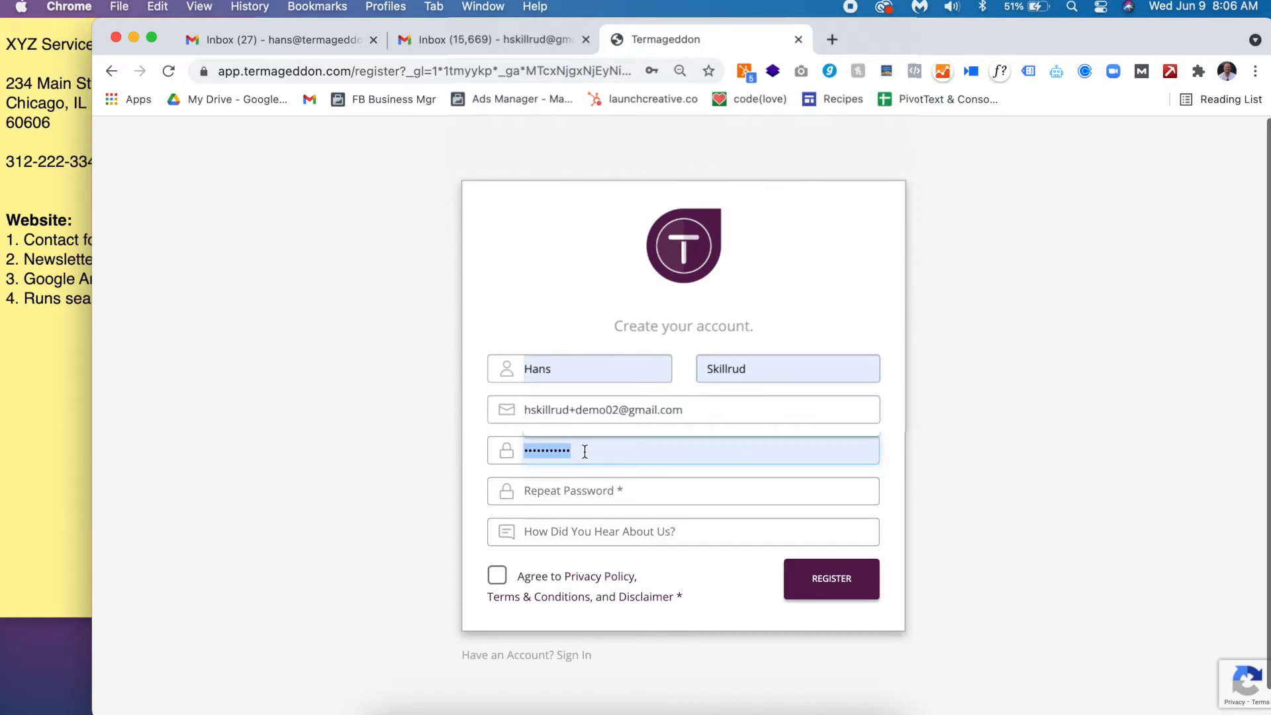
key(BackSpace)
text(•••••••)
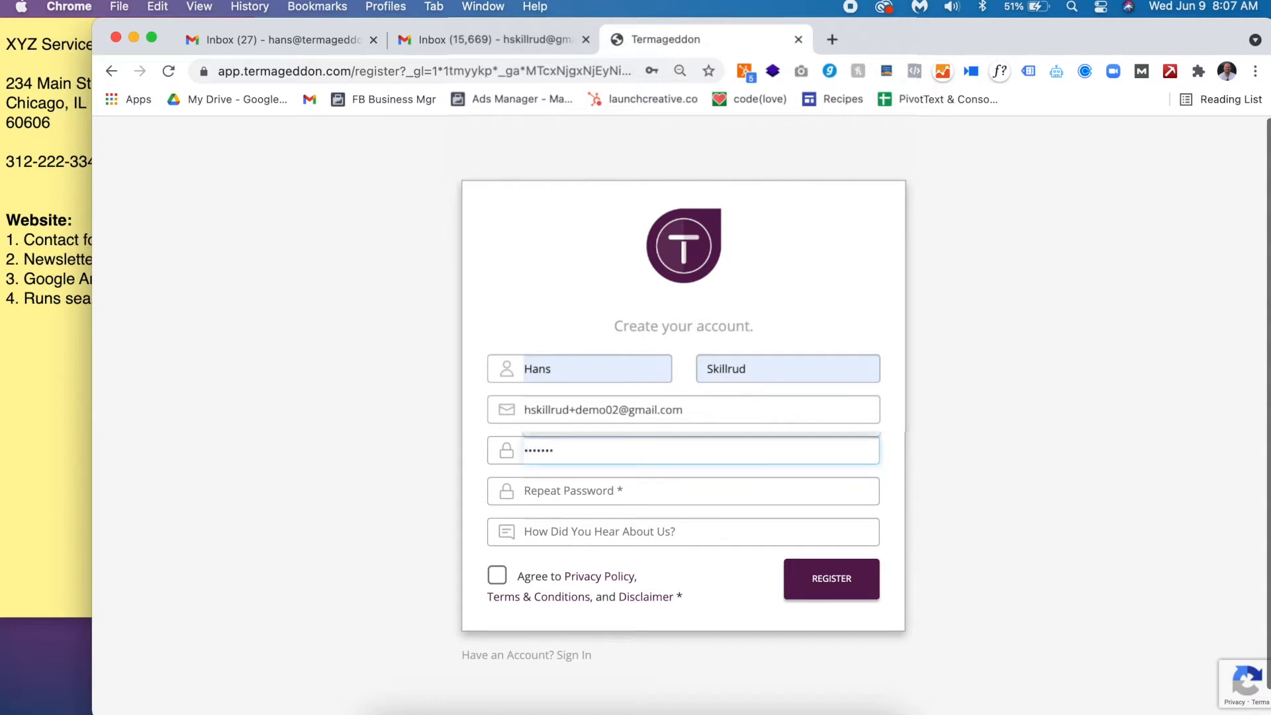
double_click(580, 442)
text(•••••••)
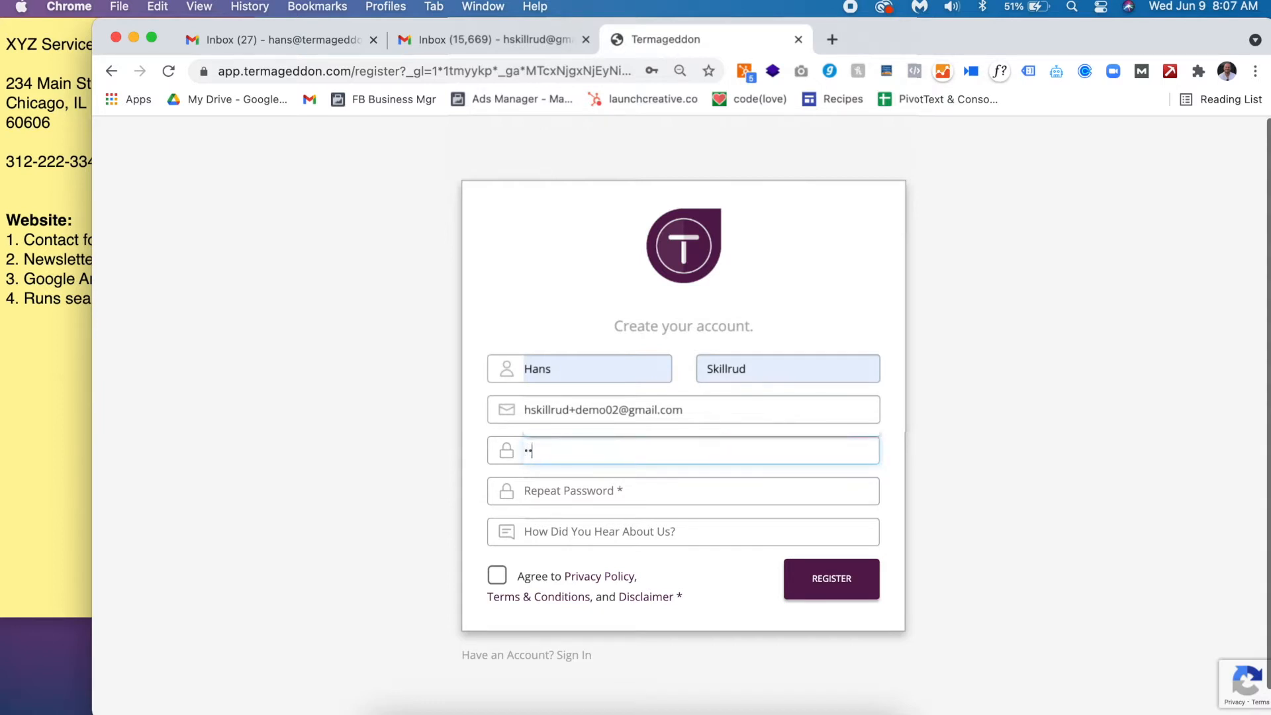
text(•)
key(Tab)
text(••••••••)
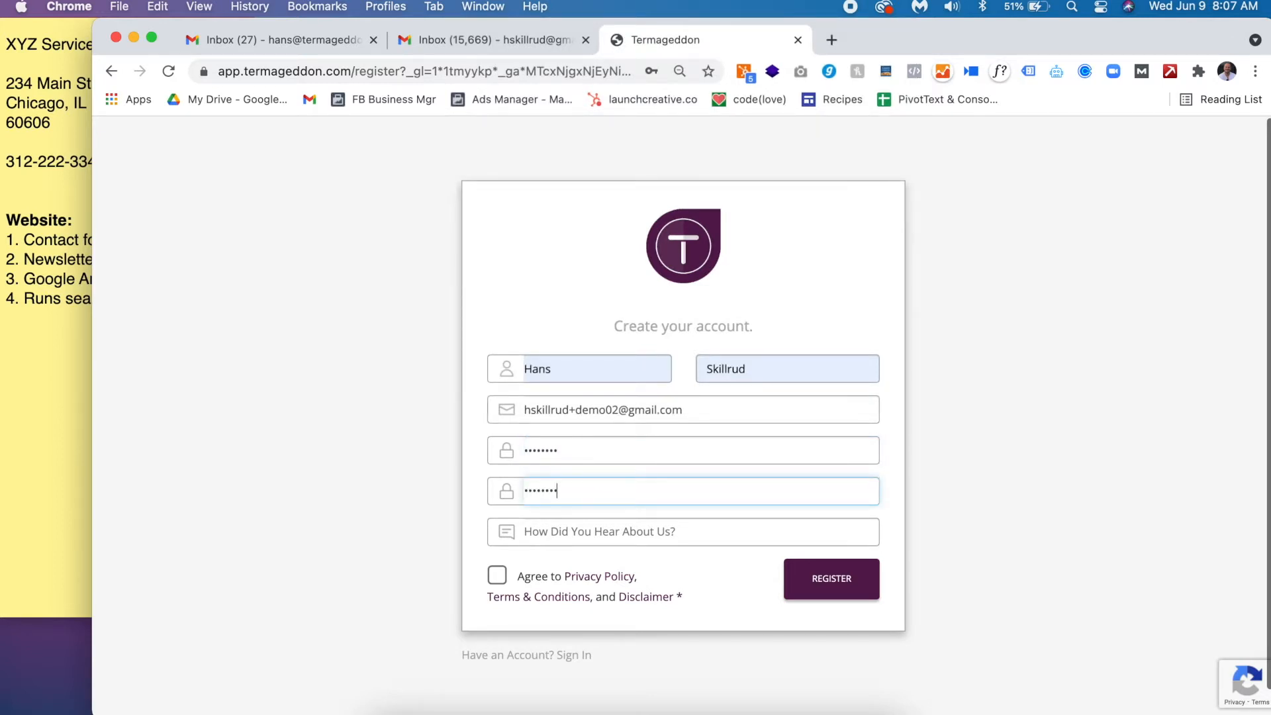
click(509, 576)
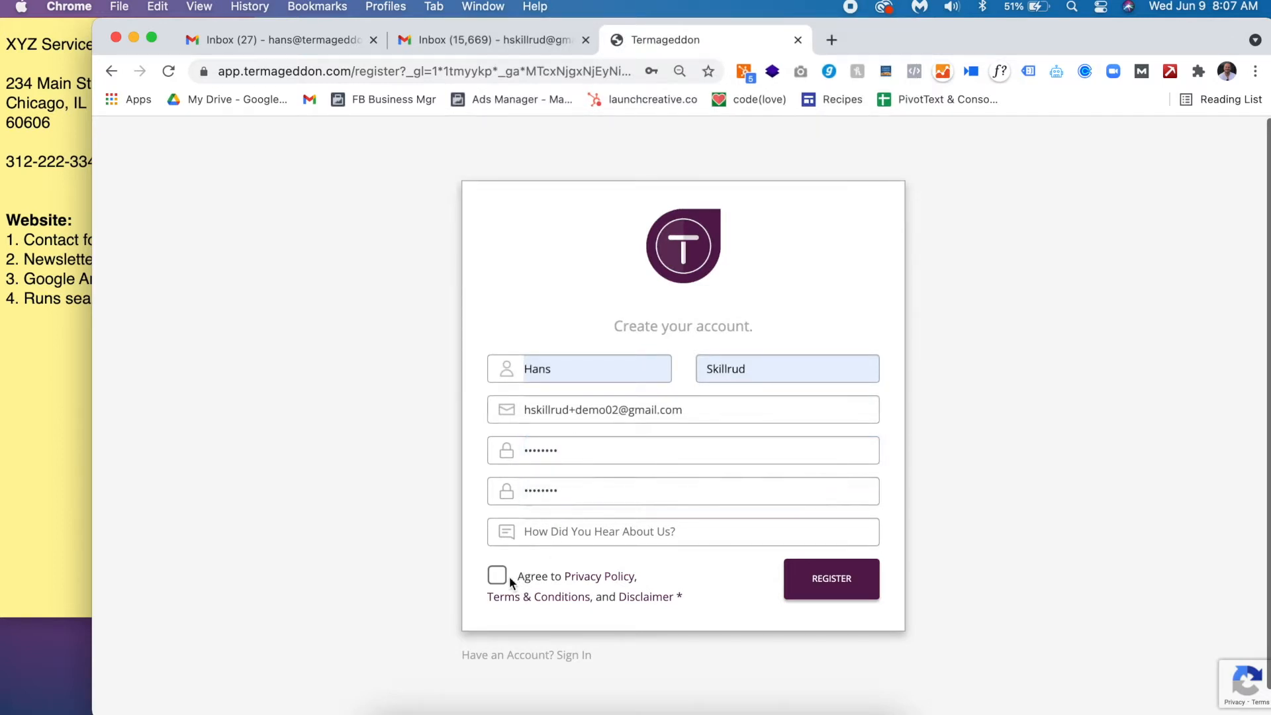
- Submit the registration, dismiss the save-password prompt, and go to the Gmail inbox
click(854, 598)
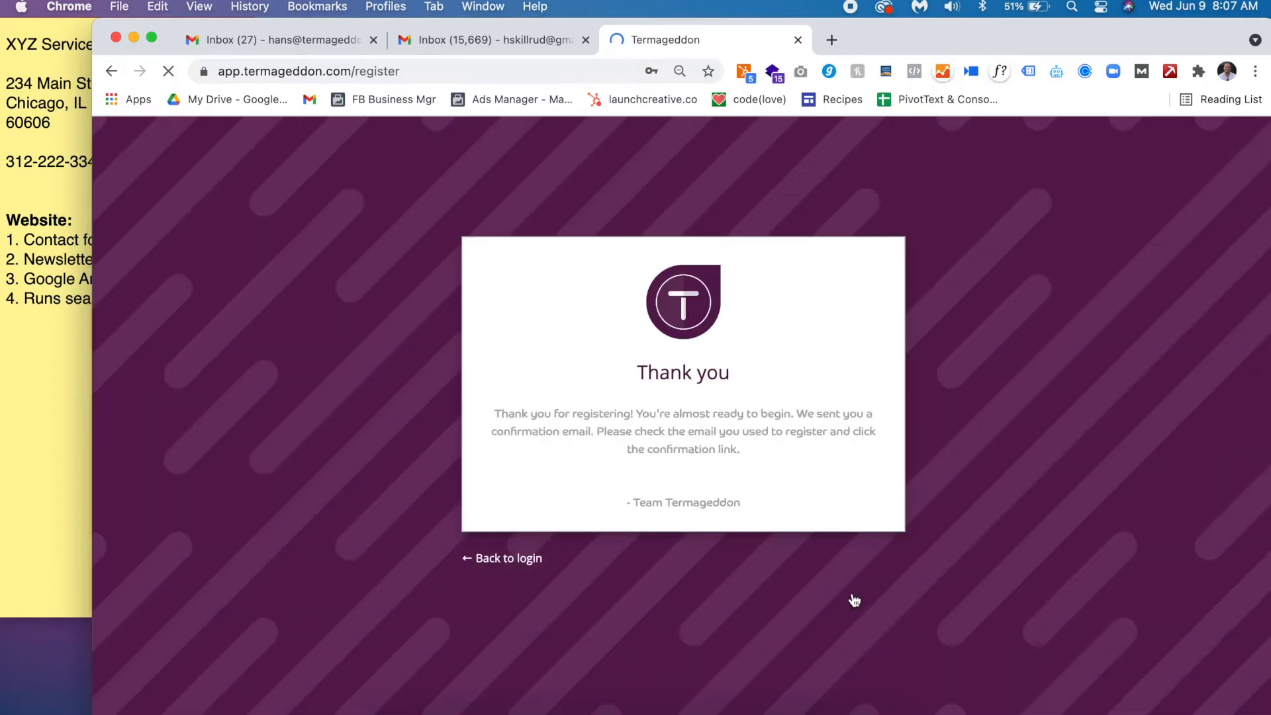
click(677, 358)
double_click(565, 419)
triple_click(564, 419)
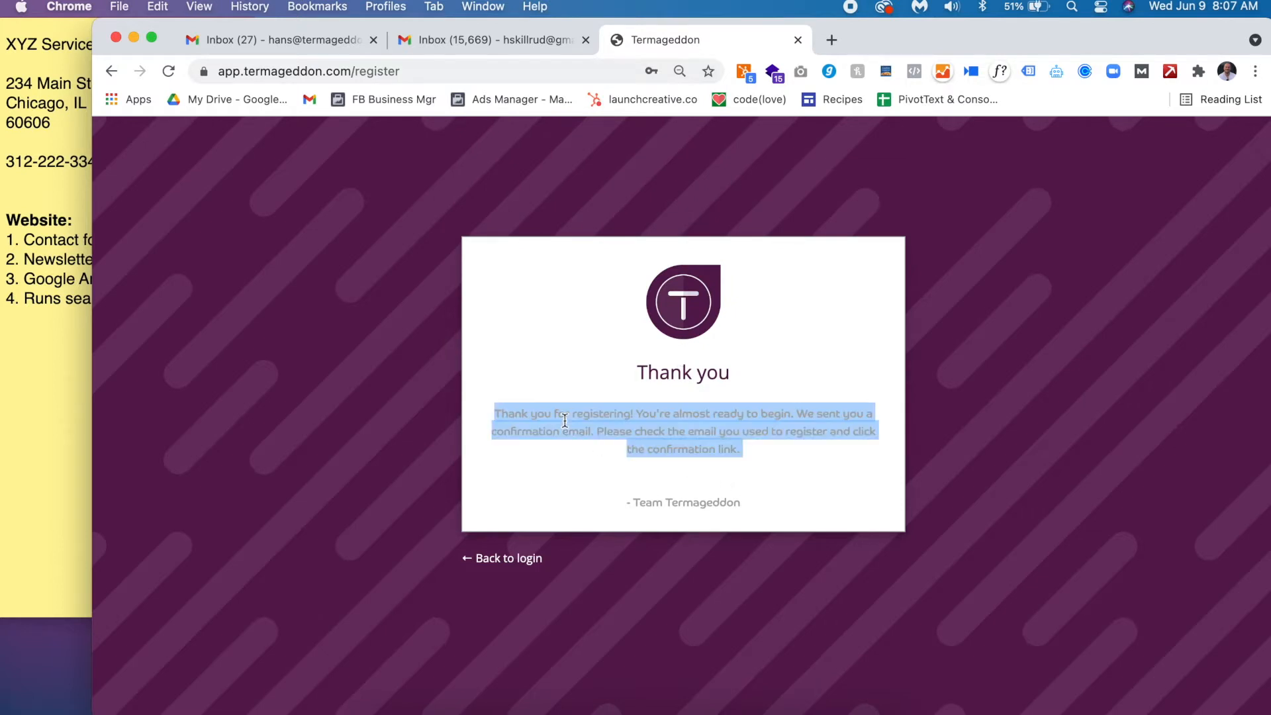
click(632, 445)
click(523, 44)
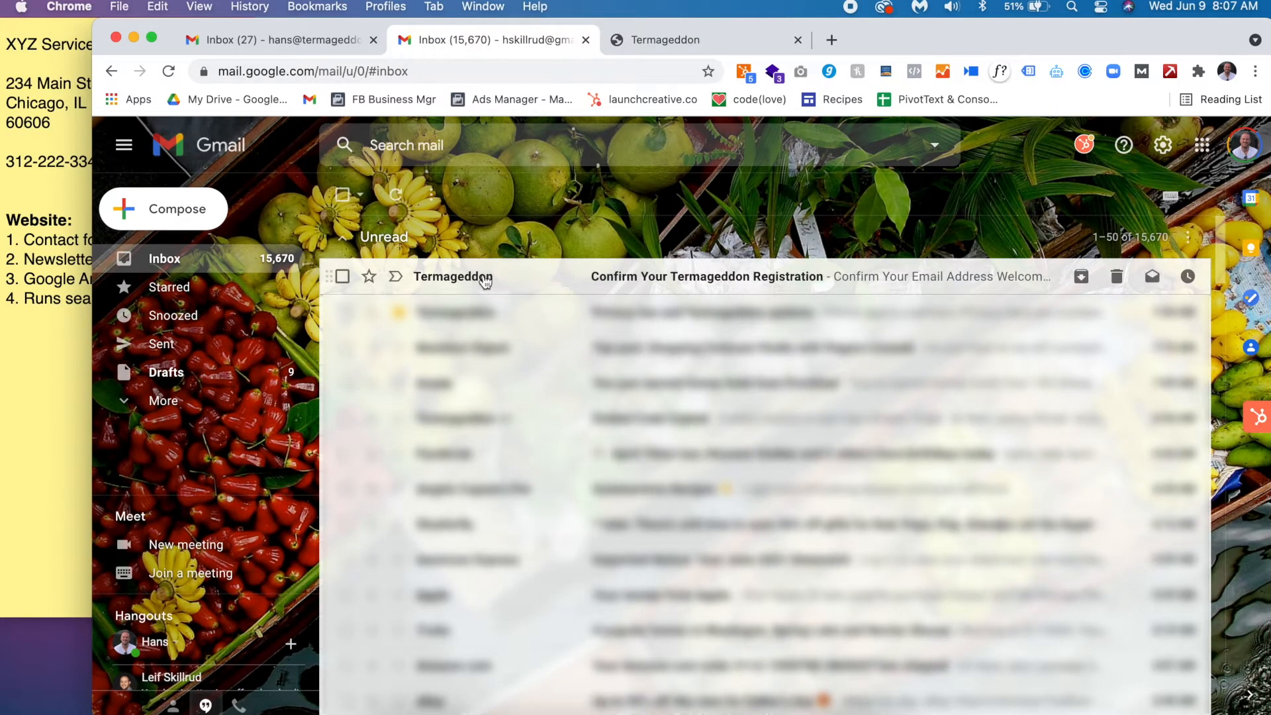
- Open the Confirm Your Termageddon Registration email and confirm the email address
click(462, 281)
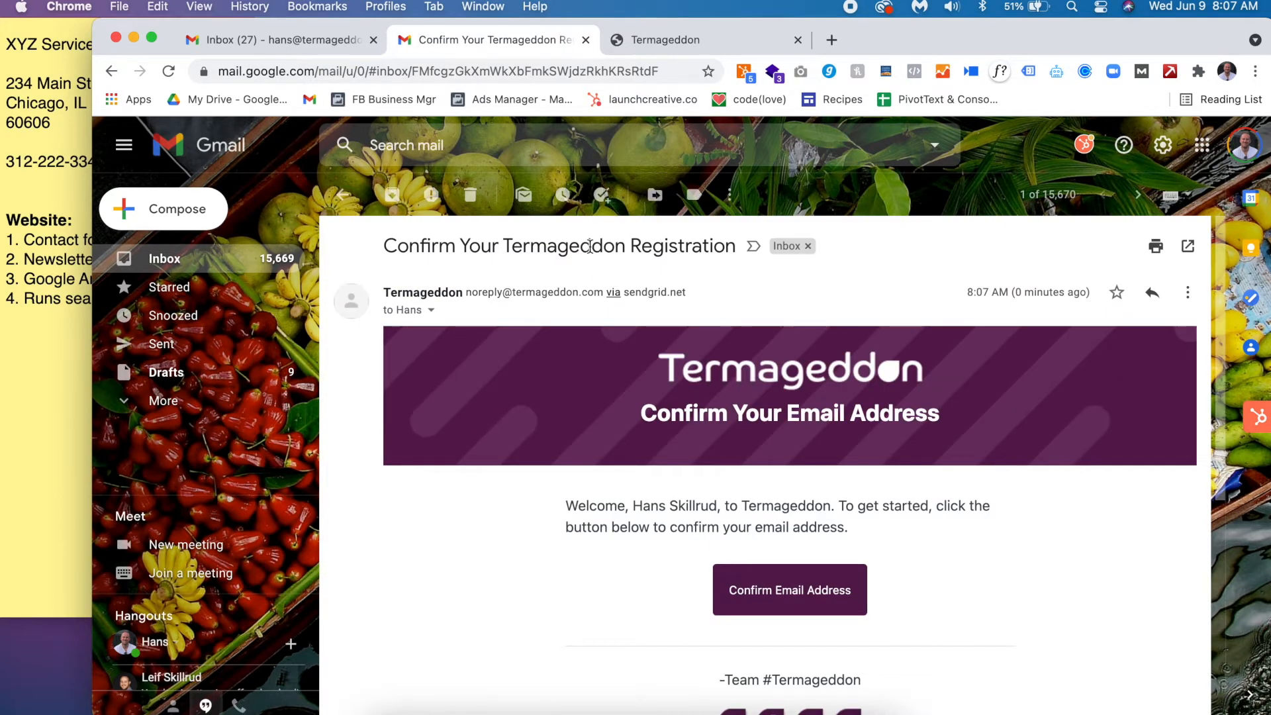
scroll(695, 500, down, 2)
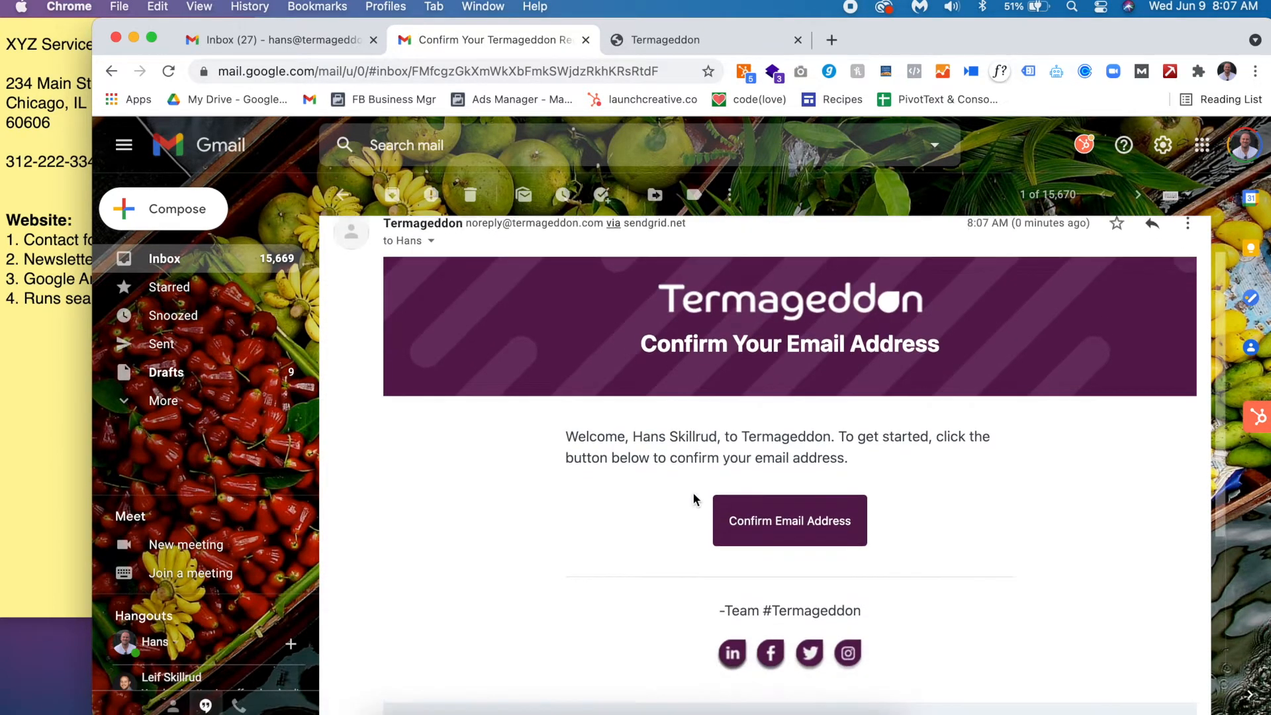
click(784, 511)
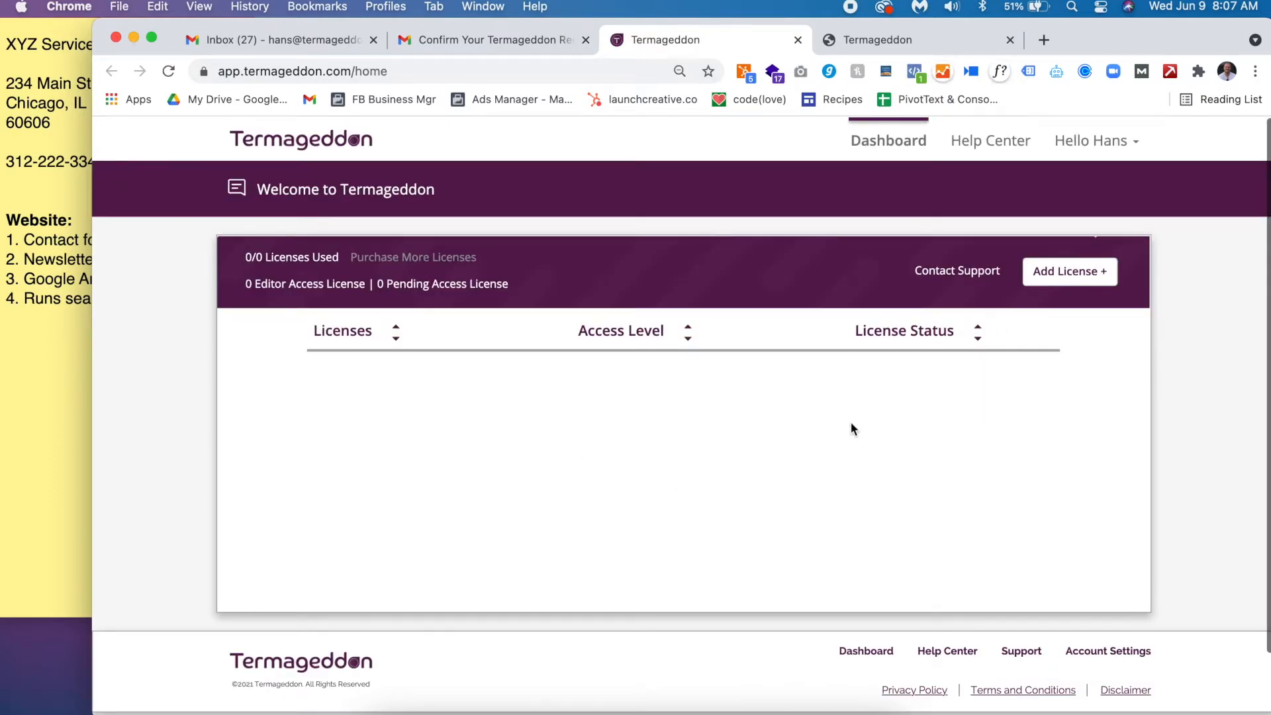
- Go to Account Settings > Payment Information and open the Update Payment Method form
click(1066, 140)
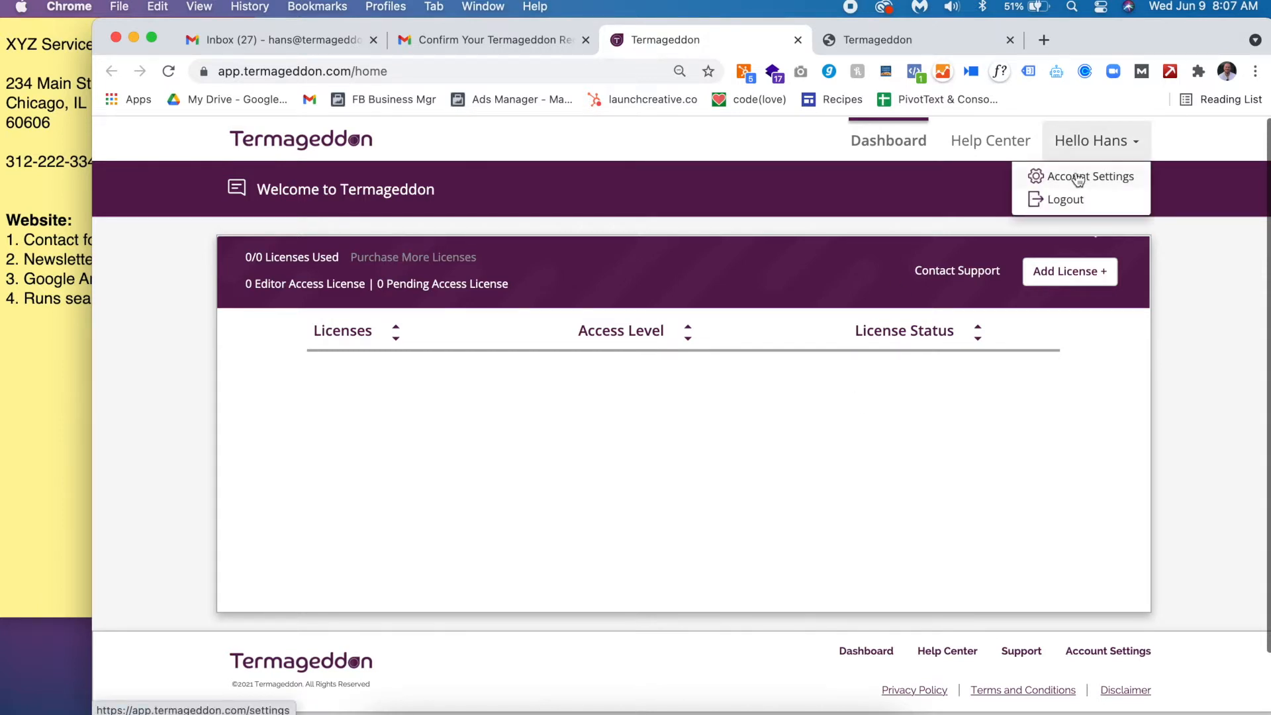
click(1066, 176)
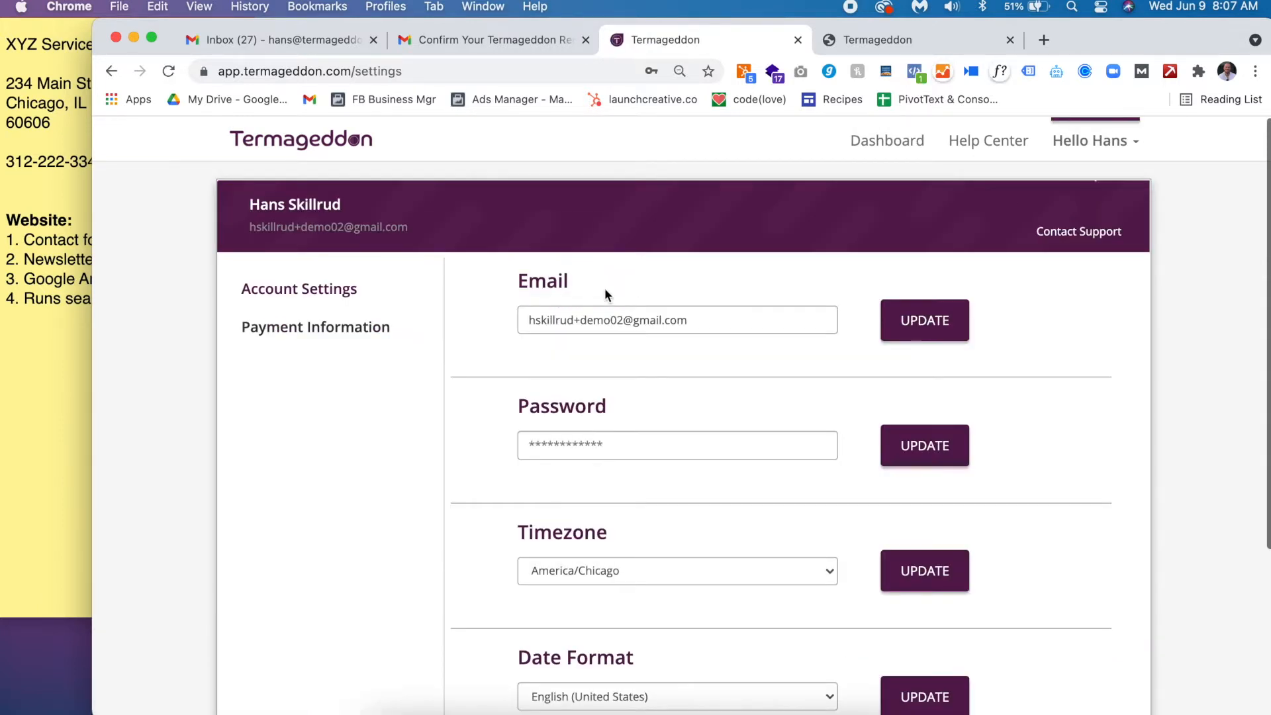
click(360, 338)
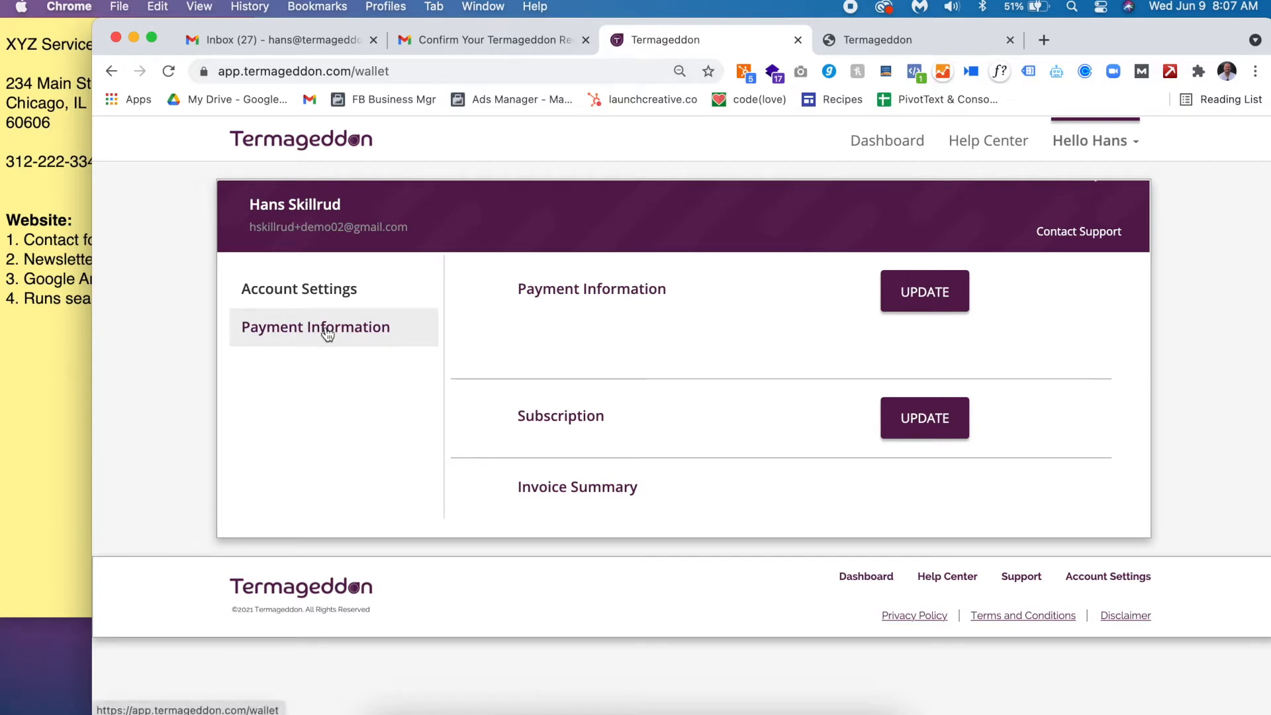
click(309, 341)
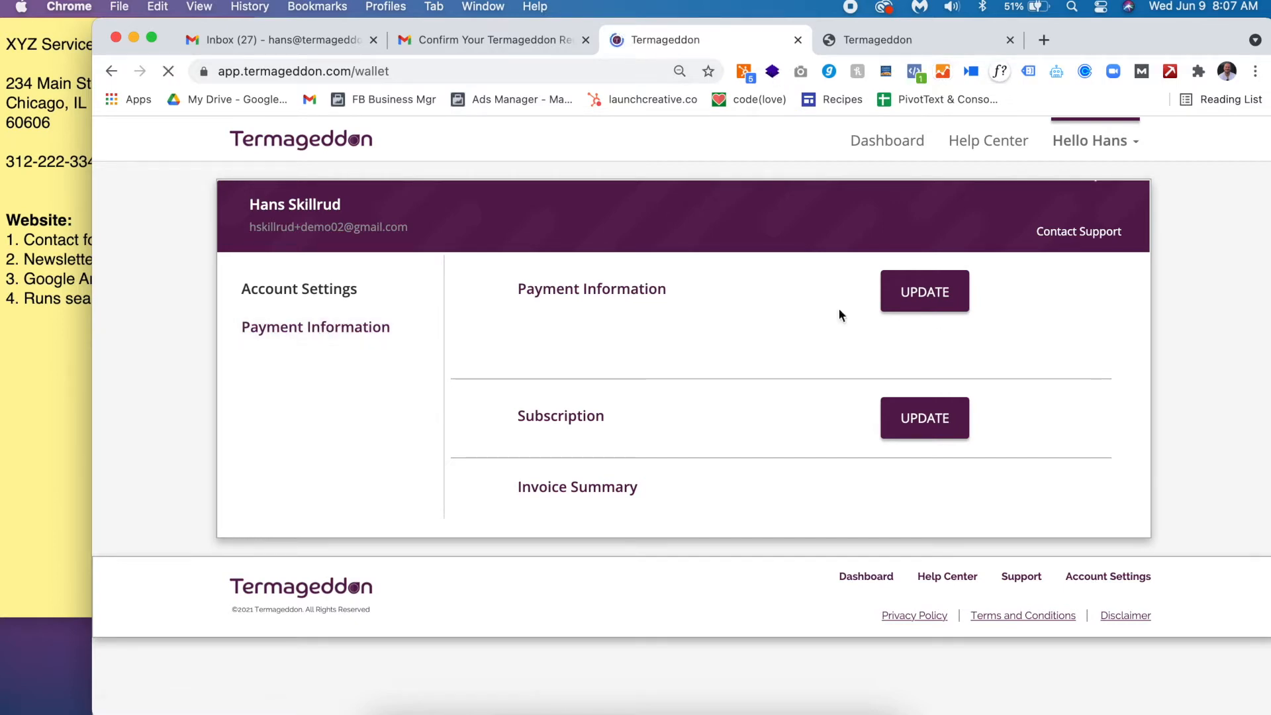
click(926, 295)
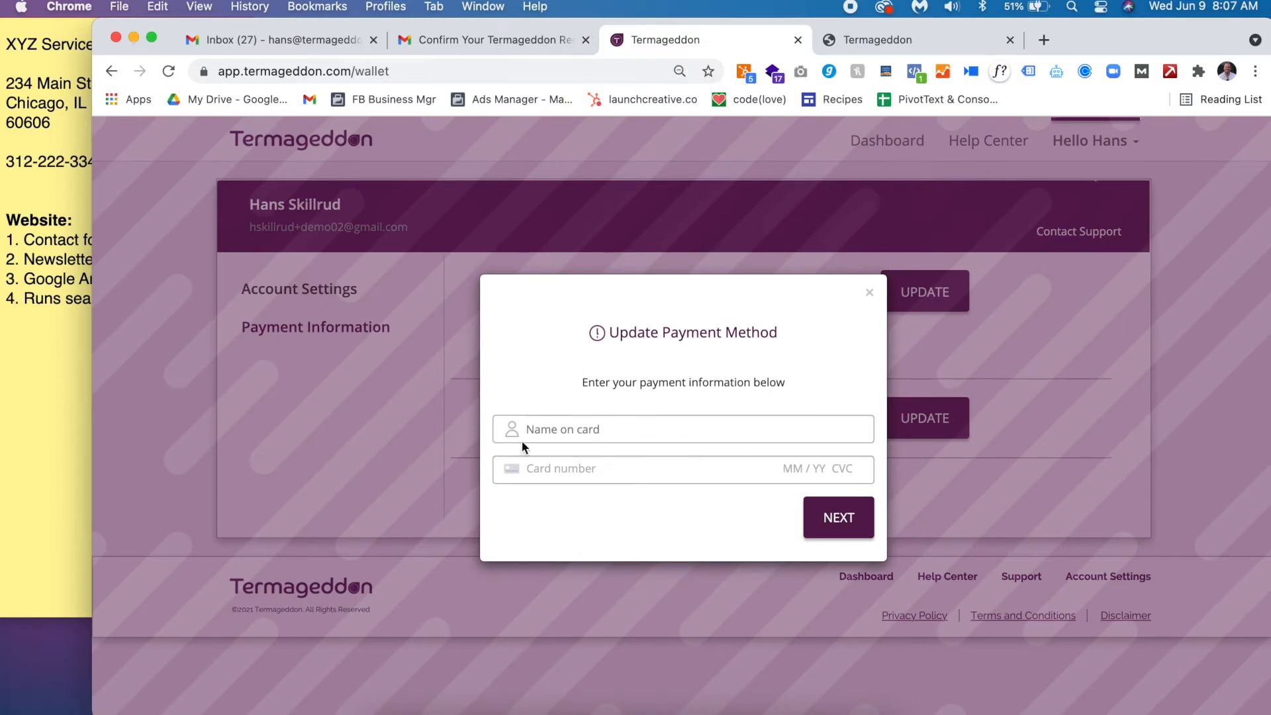
- Fill in the saved cardholder name on the payment form and move to the card number
click(584, 435)
key(Down)
key(Return)
click(574, 472)
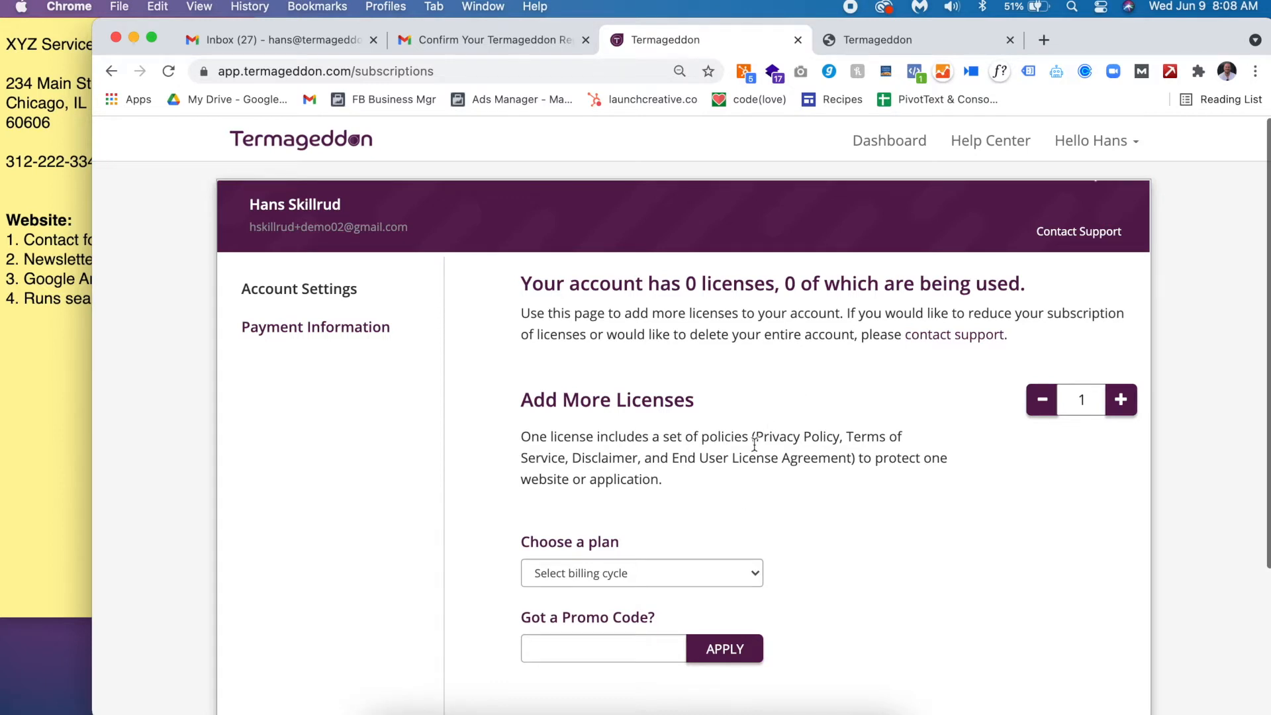
- Choose the Monthly $10.00 per license plan, agree to the terms, and make the payment
scroll(755, 445, down, 3)
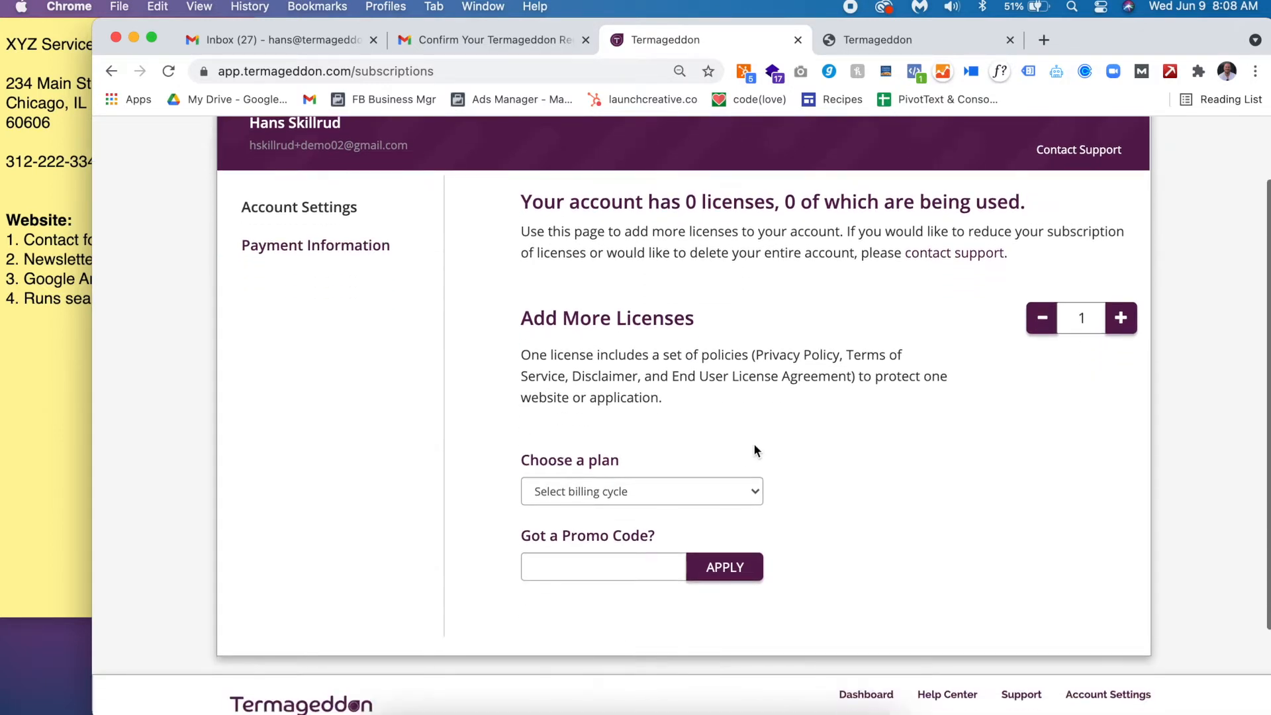
click(713, 485)
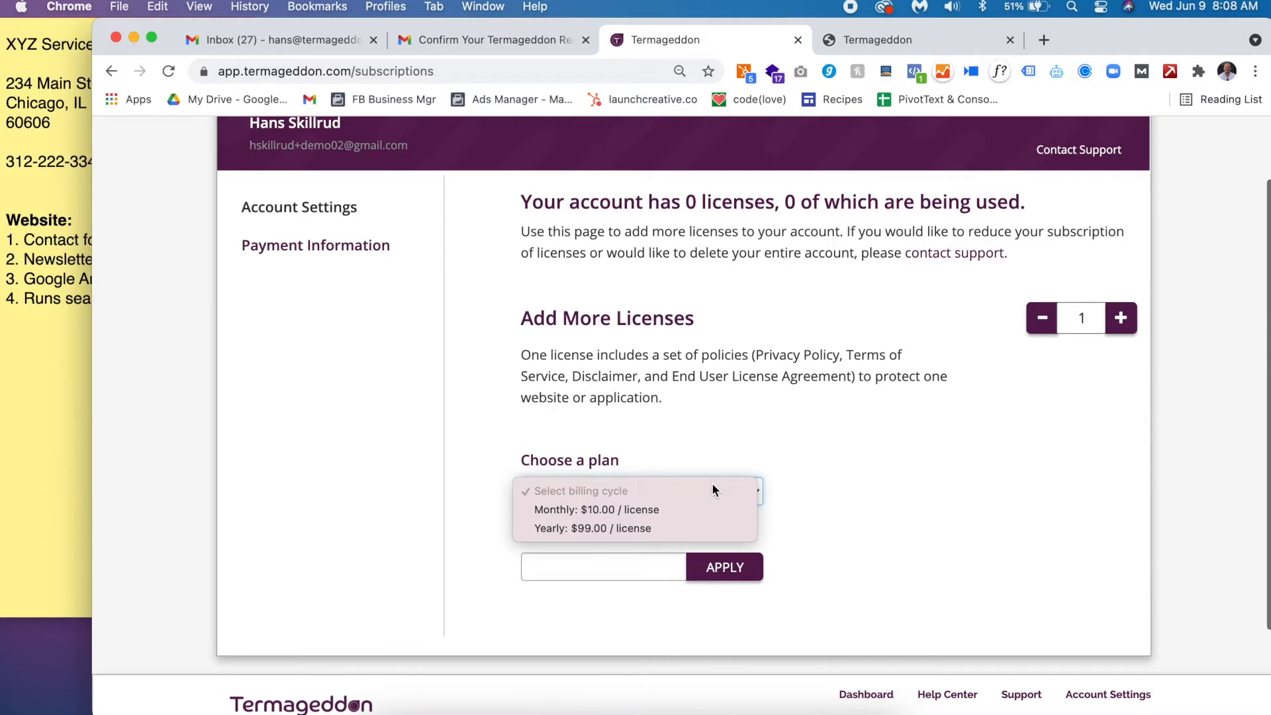
click(650, 527)
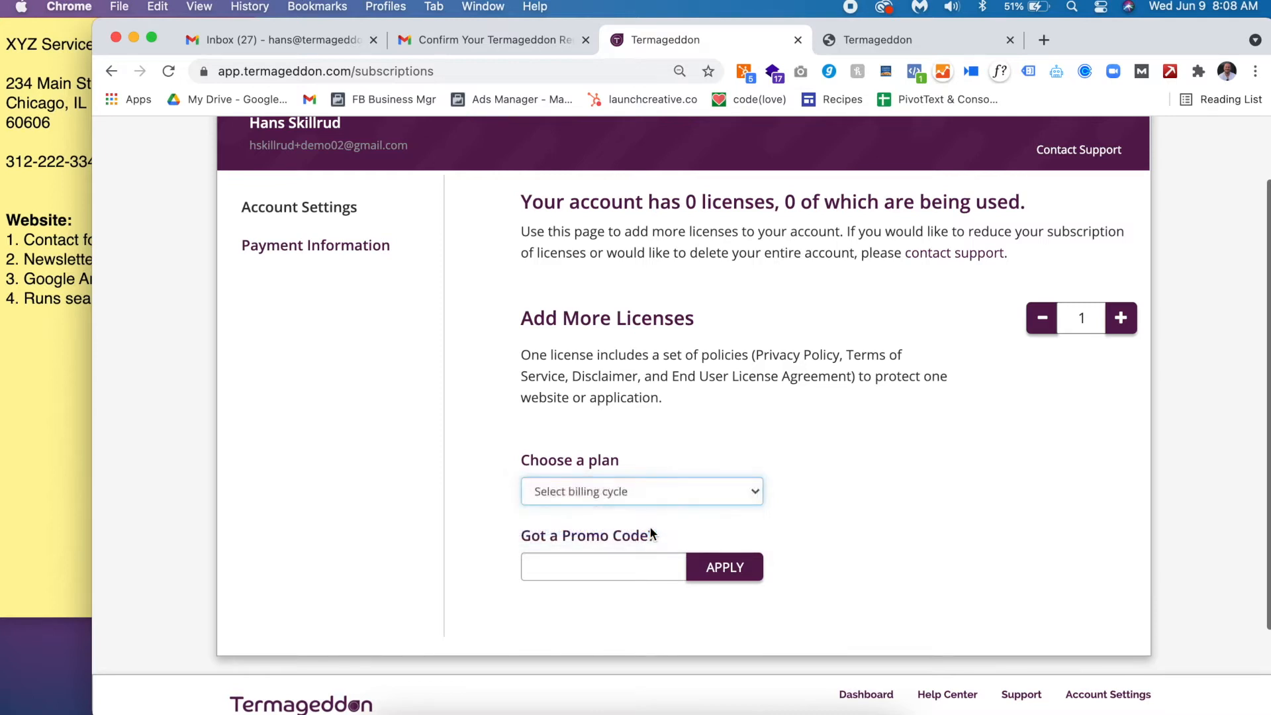
click(598, 566)
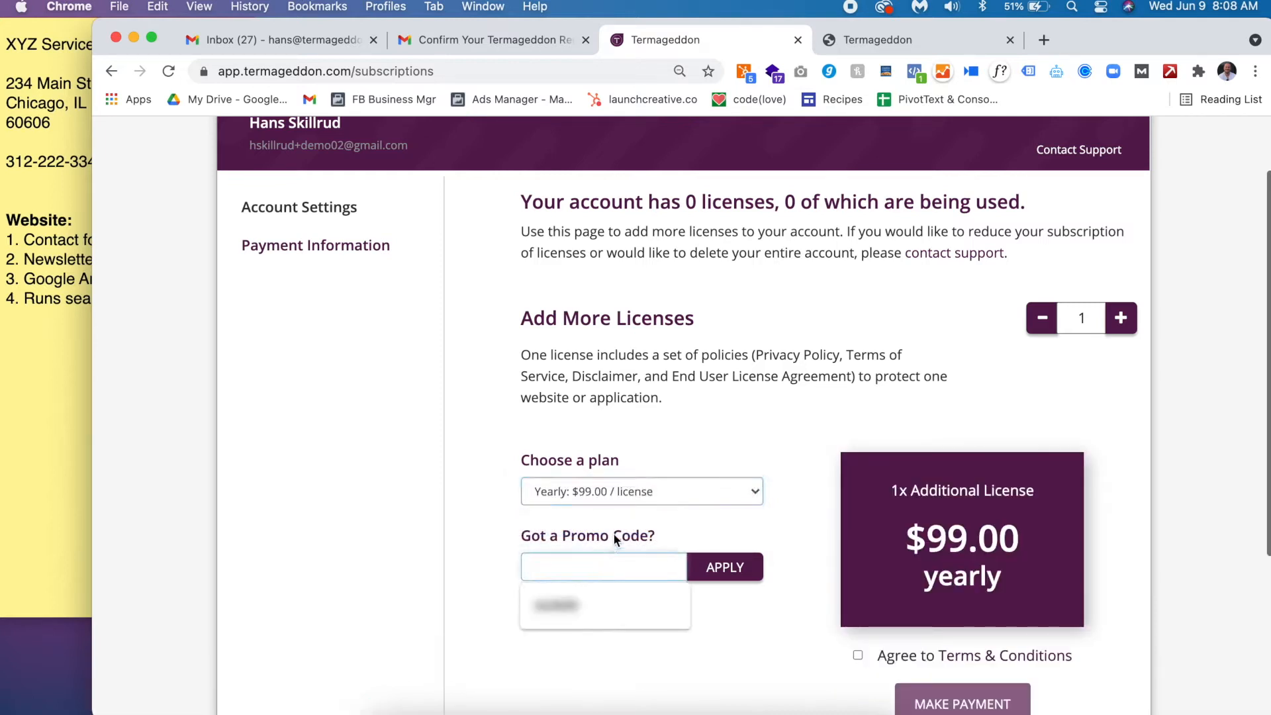
scroll(613, 534, down, 2)
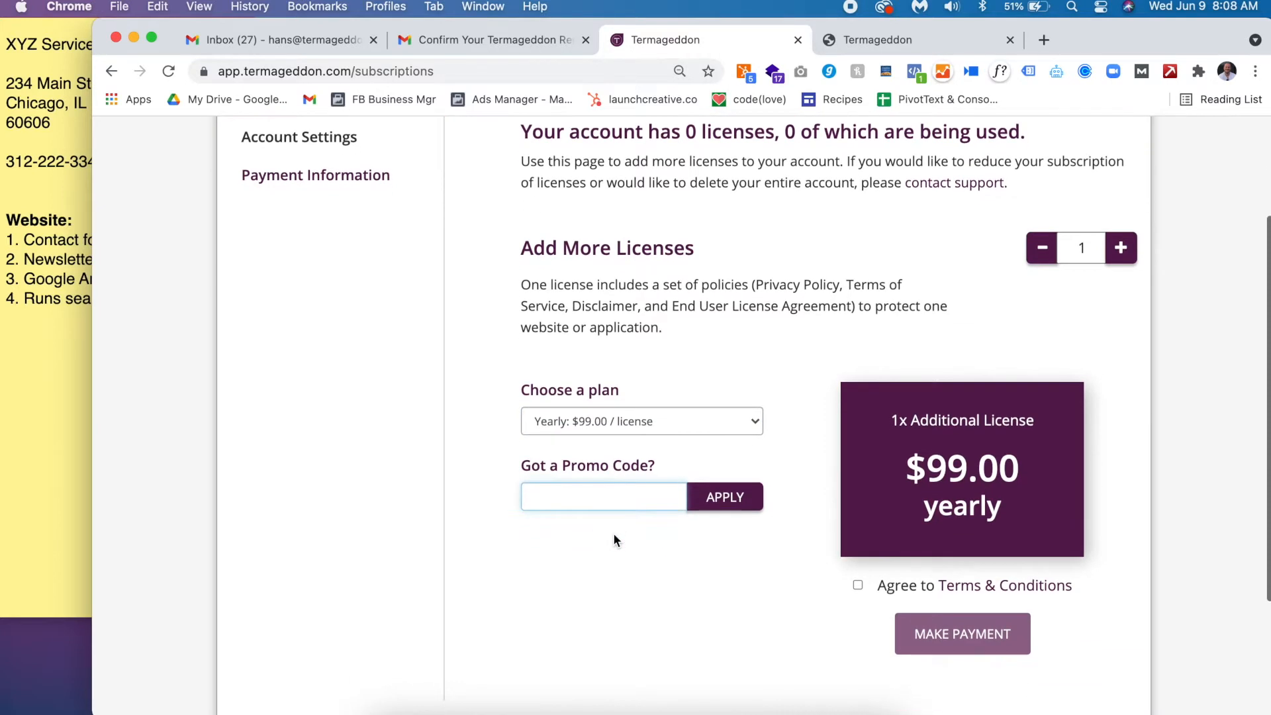
click(610, 421)
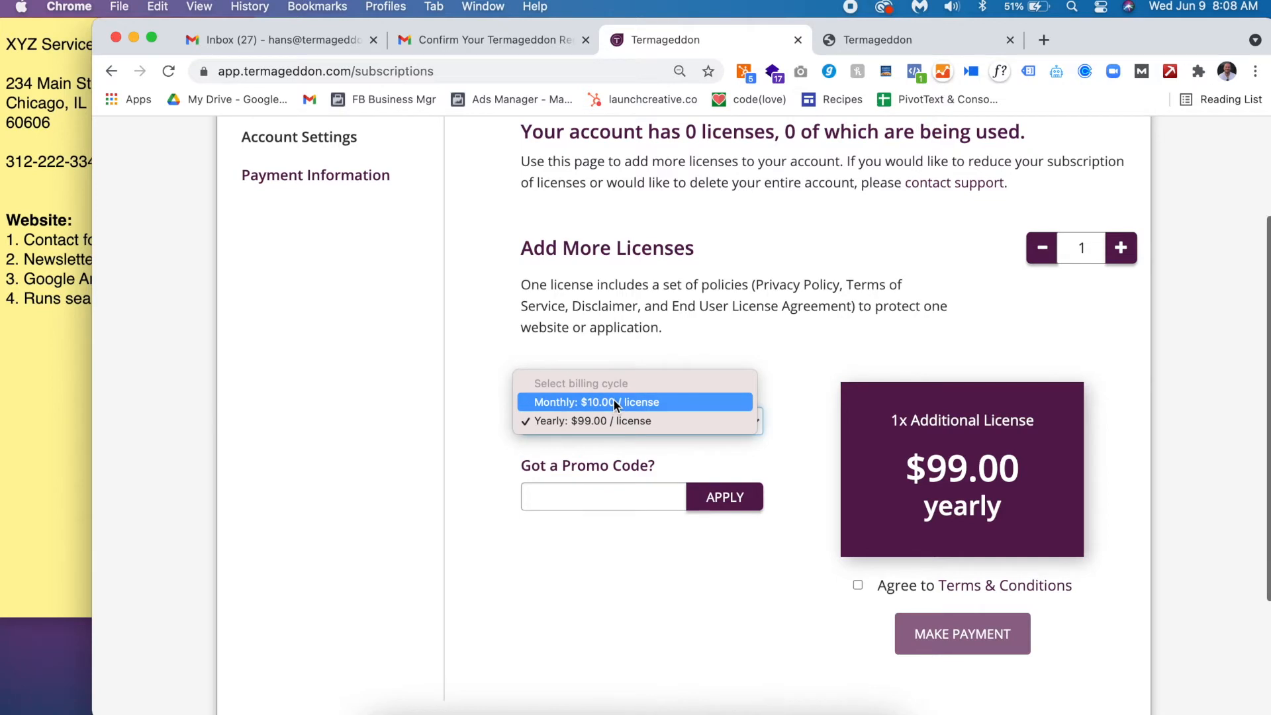
click(613, 400)
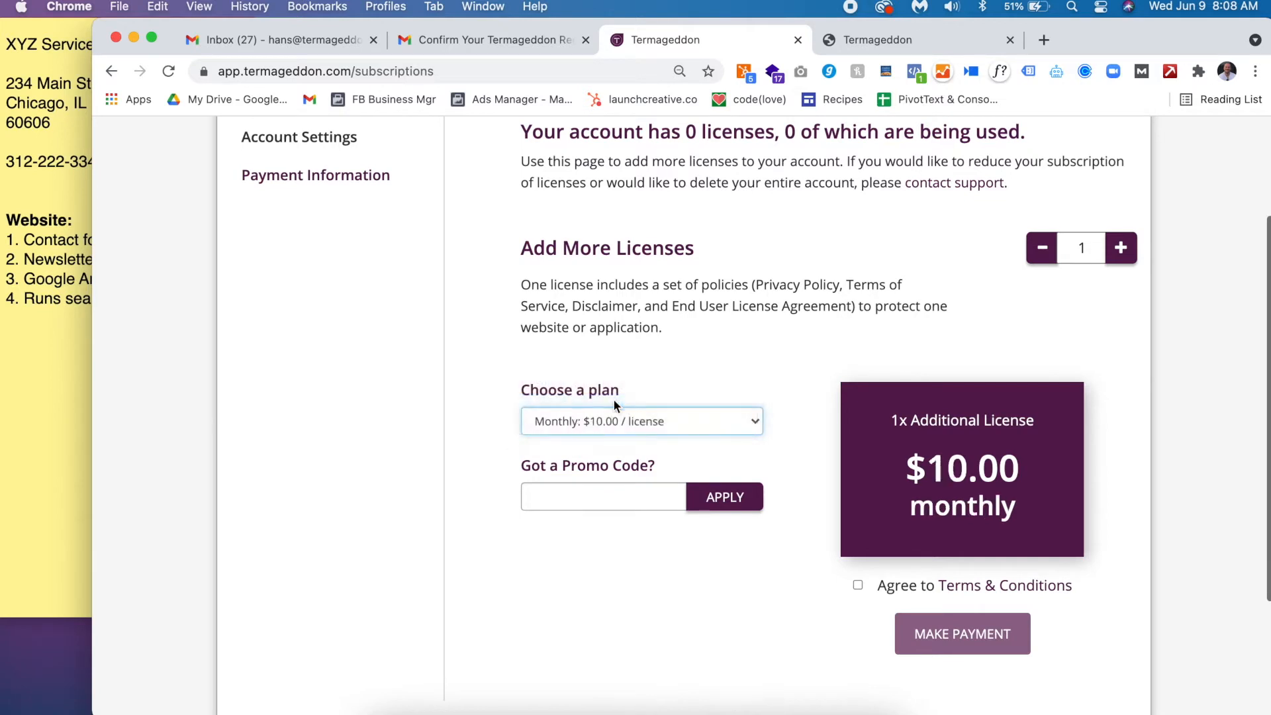
click(602, 487)
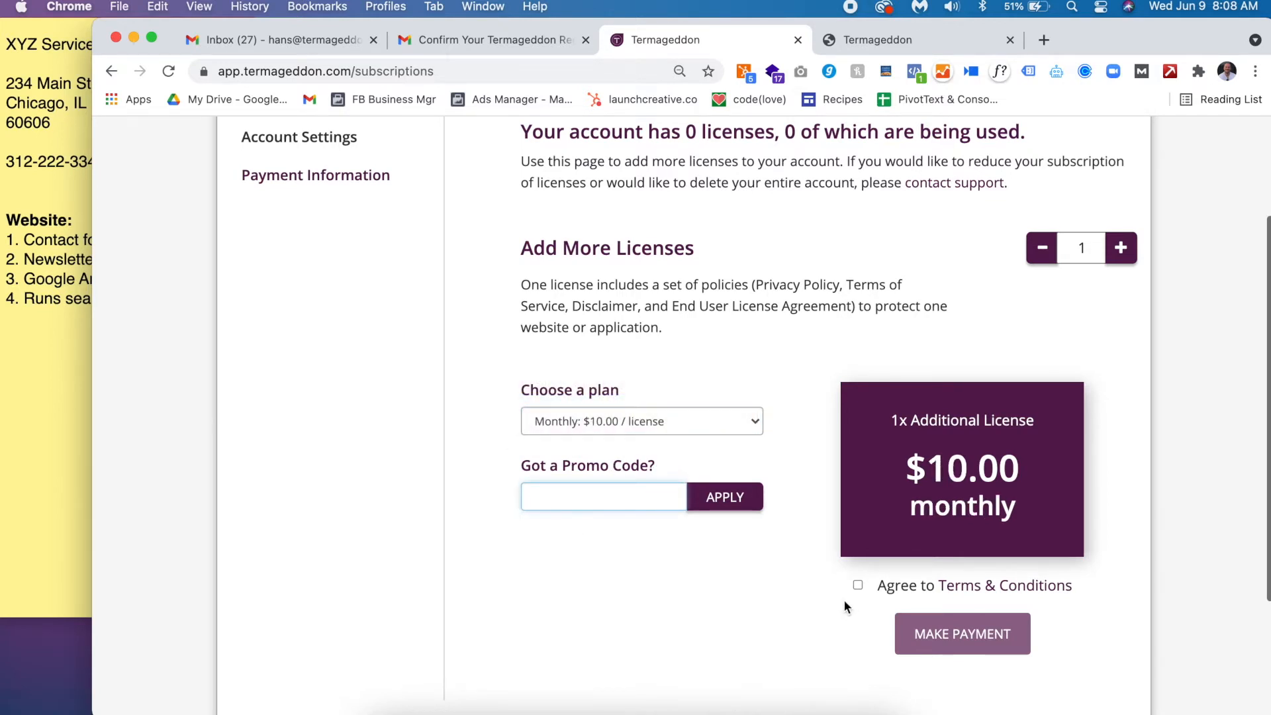
scroll(844, 599, down, 1)
click(859, 560)
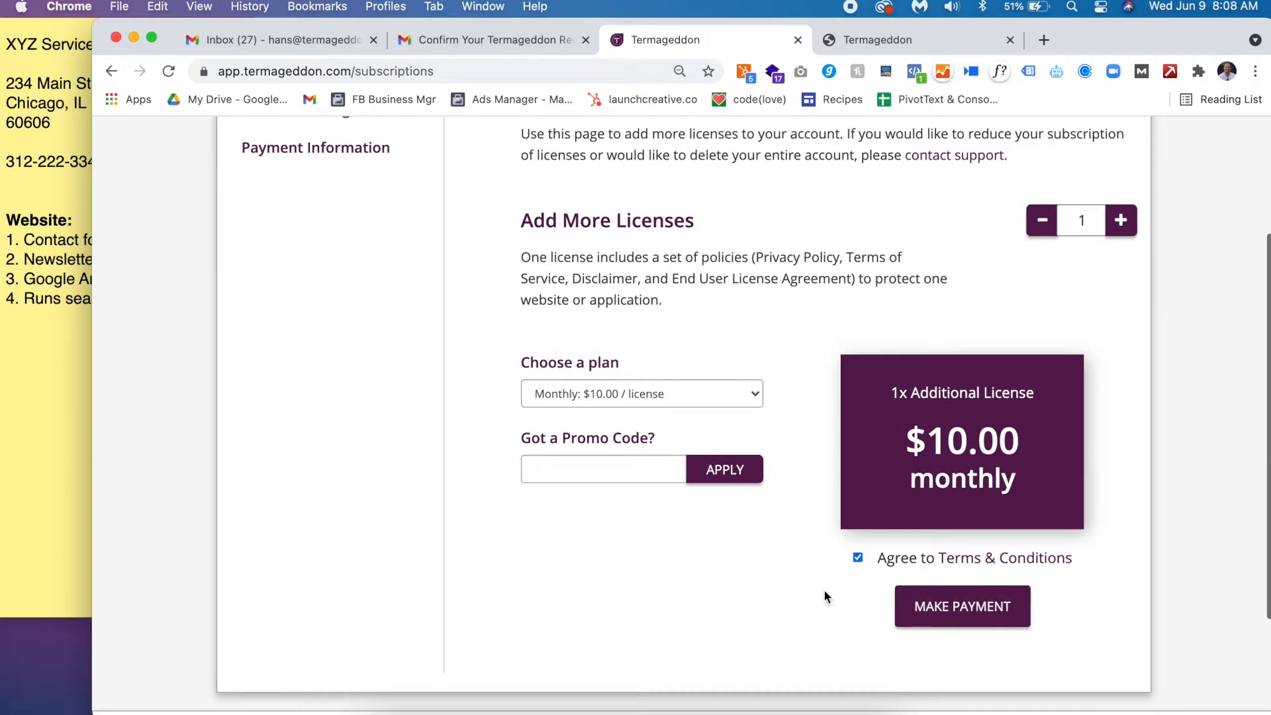
click(925, 610)
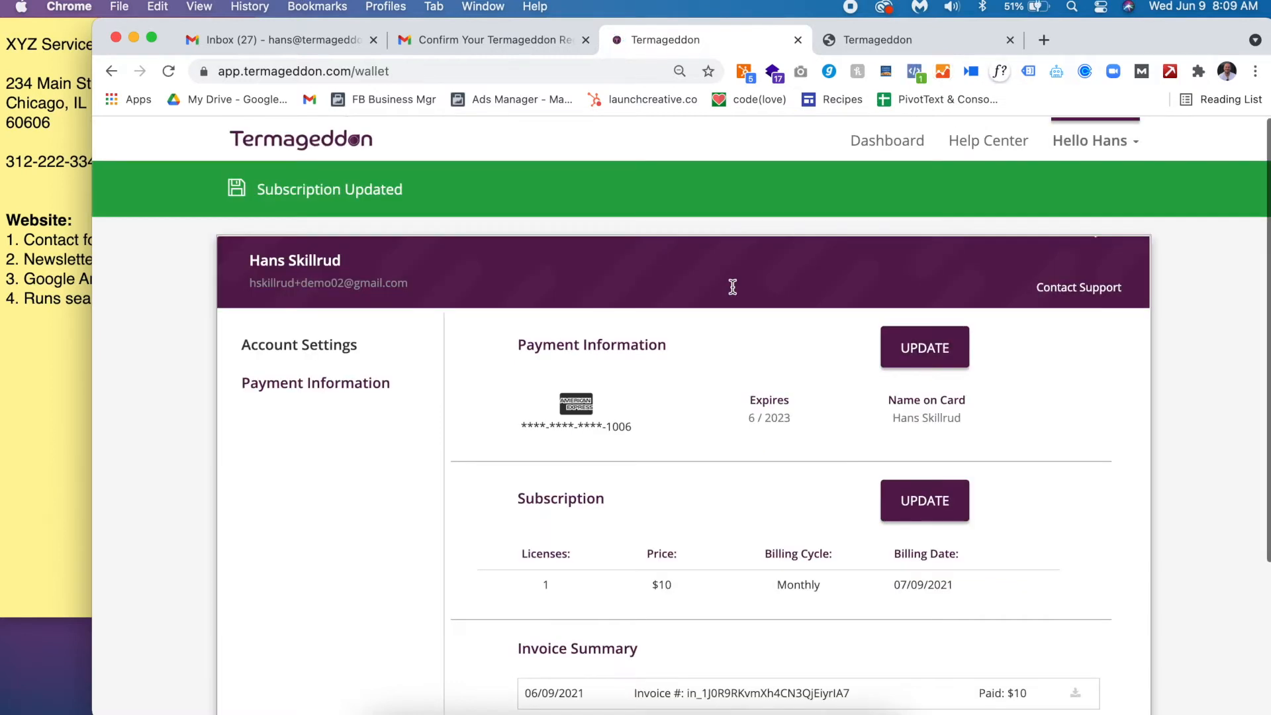
scroll(733, 286, down, 5)
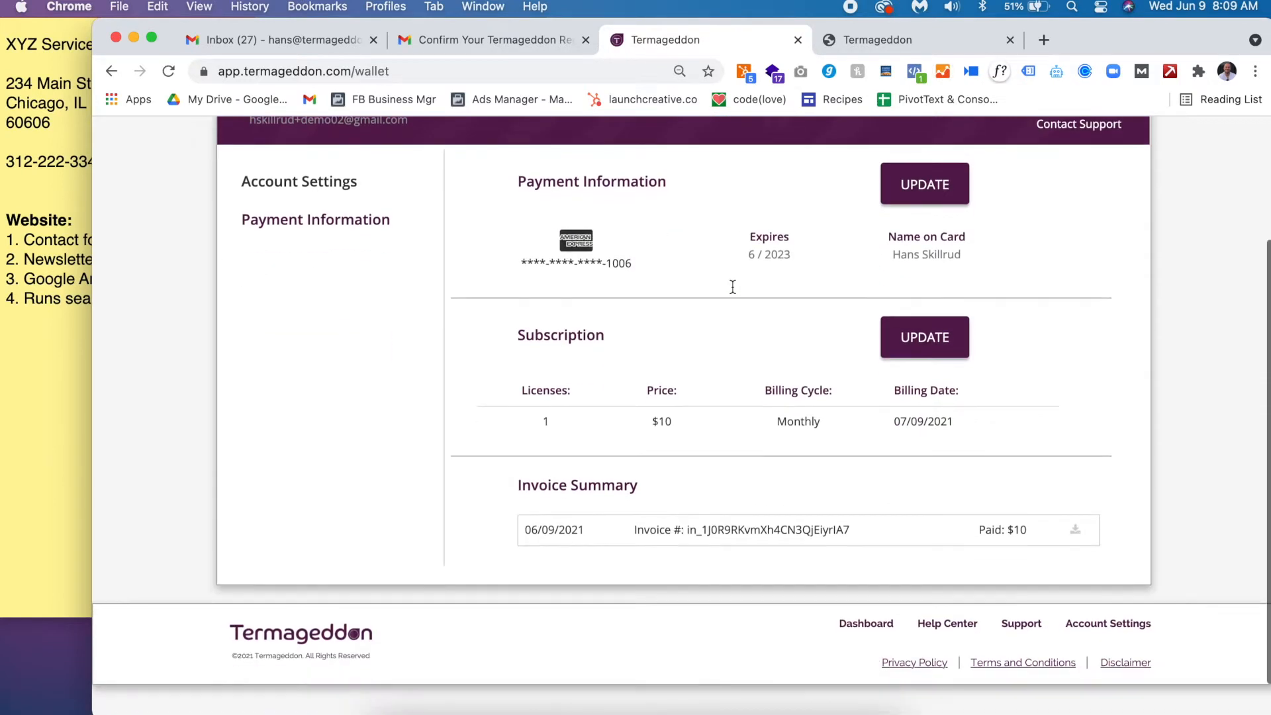
scroll(662, 328, up, 2)
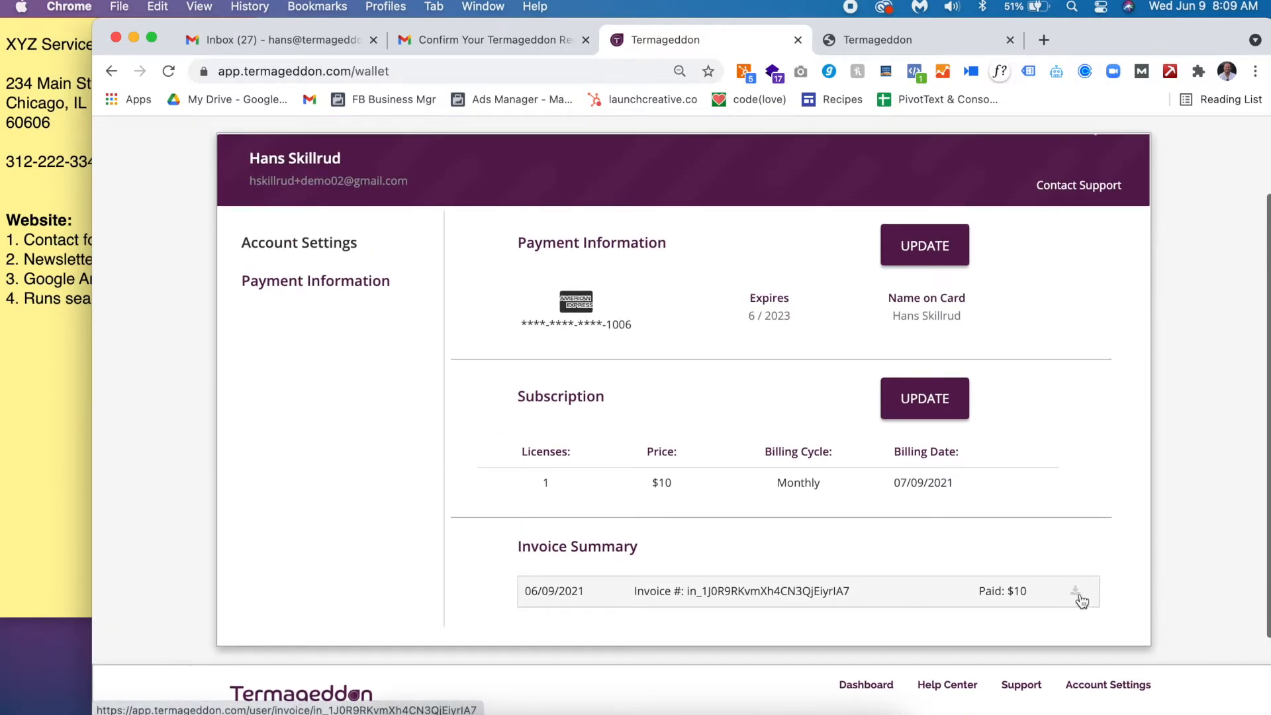
scroll(633, 462, up, 2)
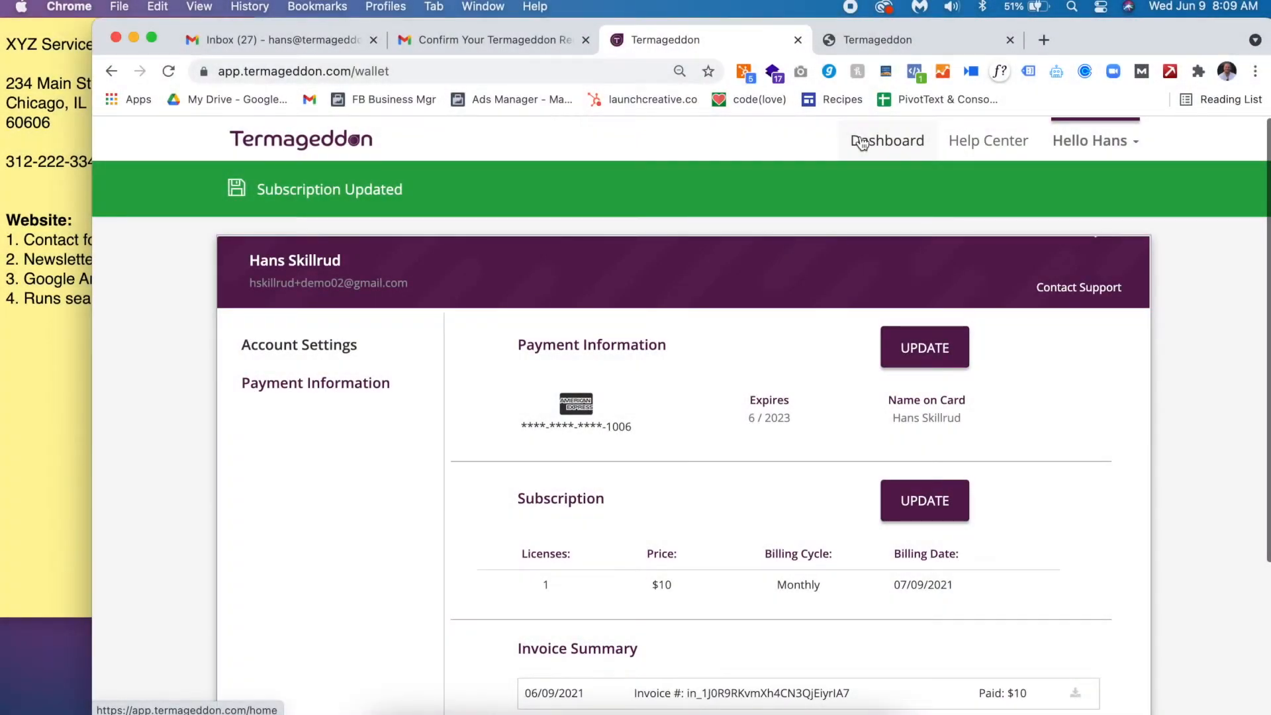
click(861, 143)
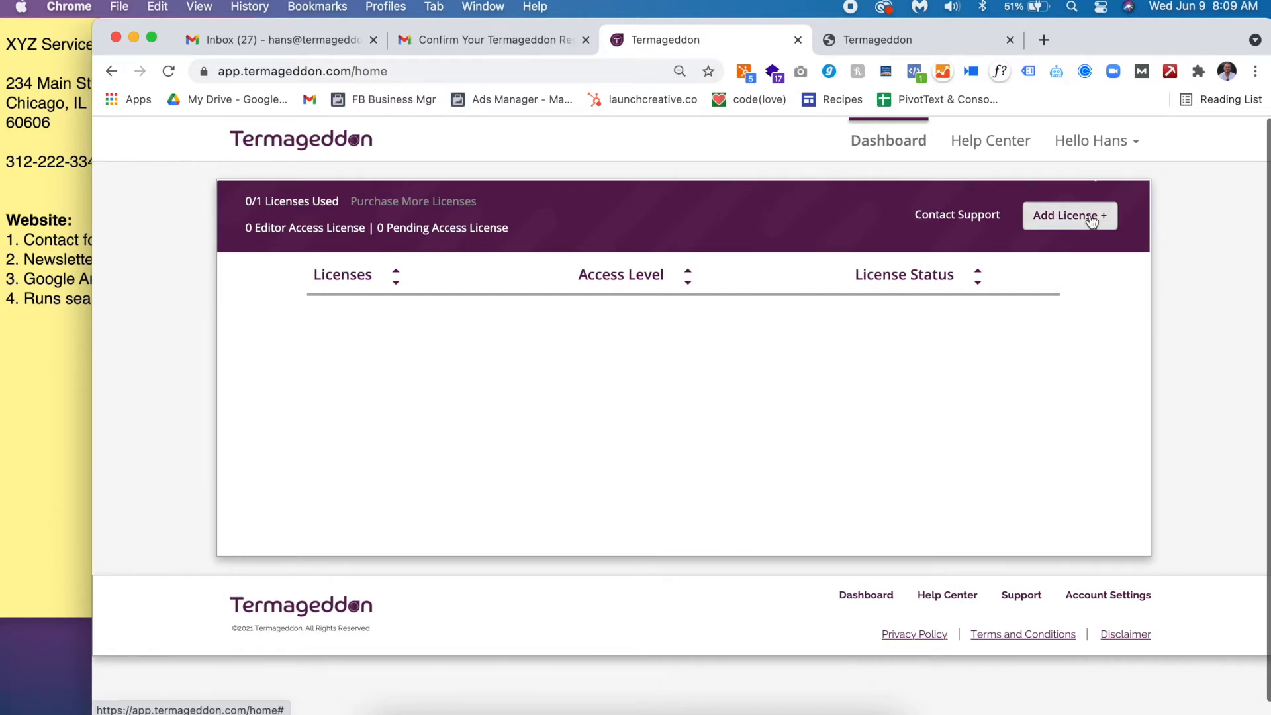
- Open the Add New License form and bring the business details sticky note forward
click(1068, 216)
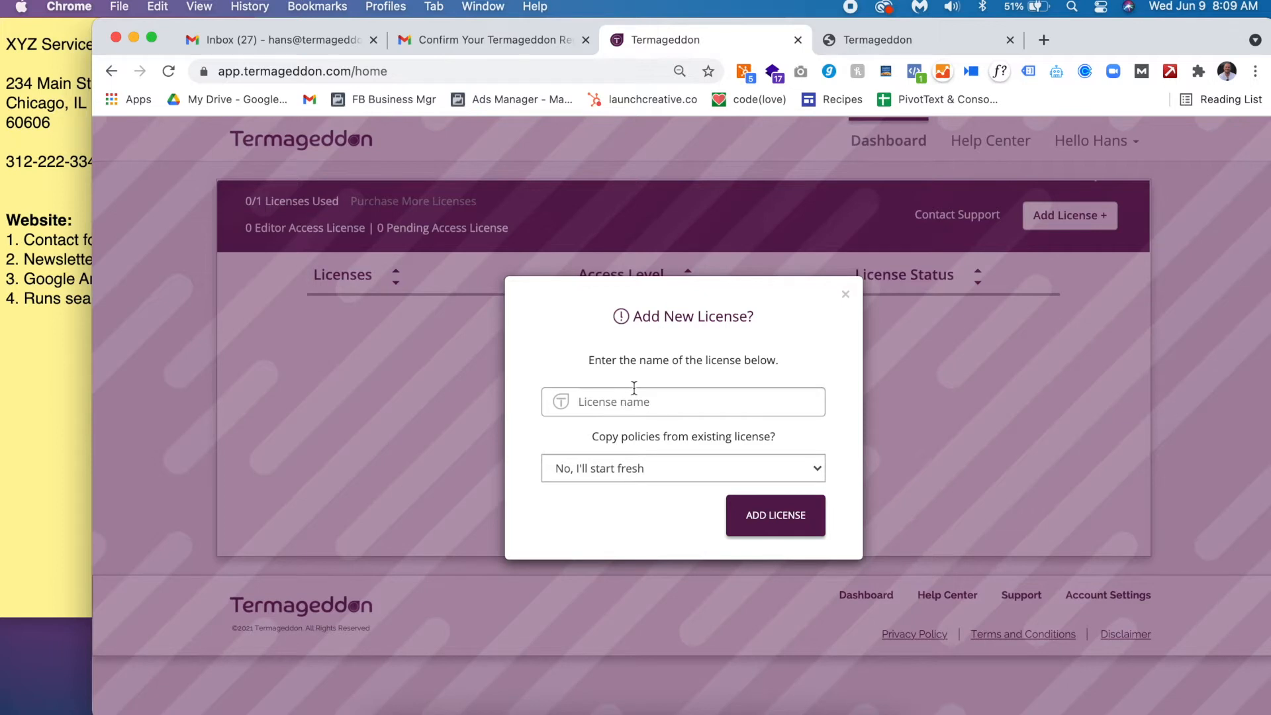
click(69, 315)
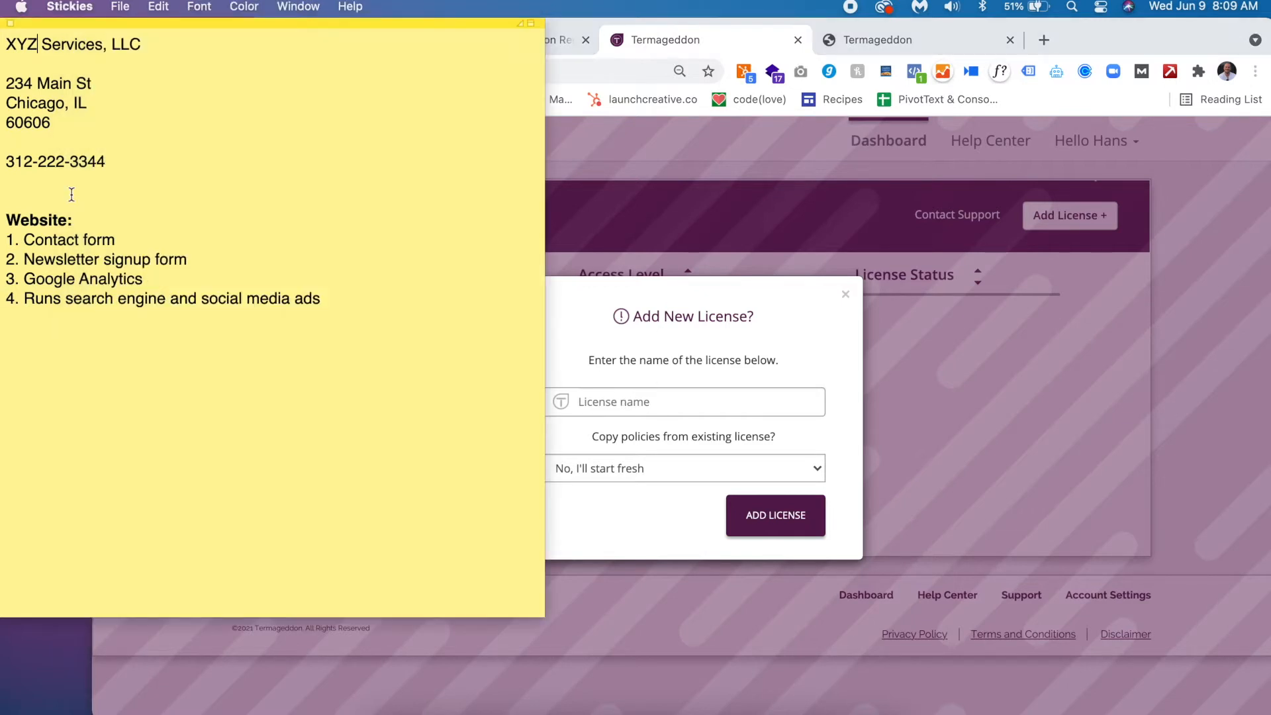
- Add an xyzservices.com line below XYZ Services, LLC in the note and copy the domain
triple_click(78, 44)
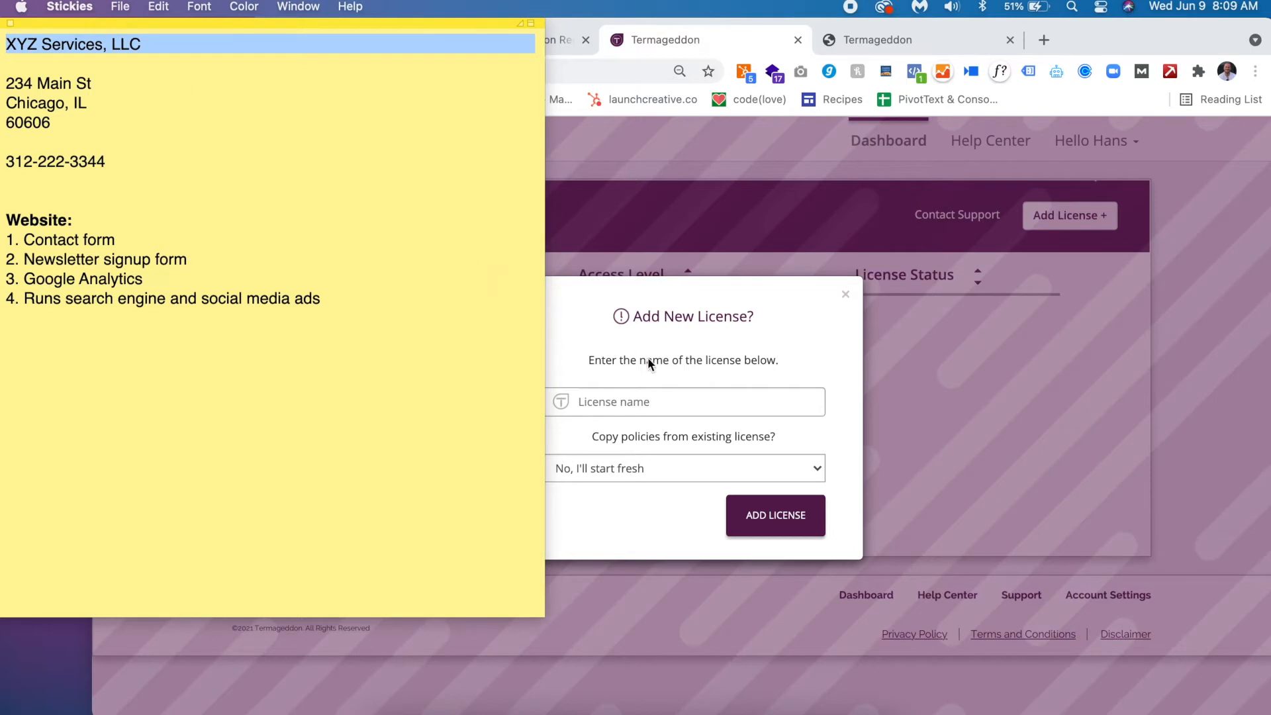
click(196, 62)
text(xyzserv)
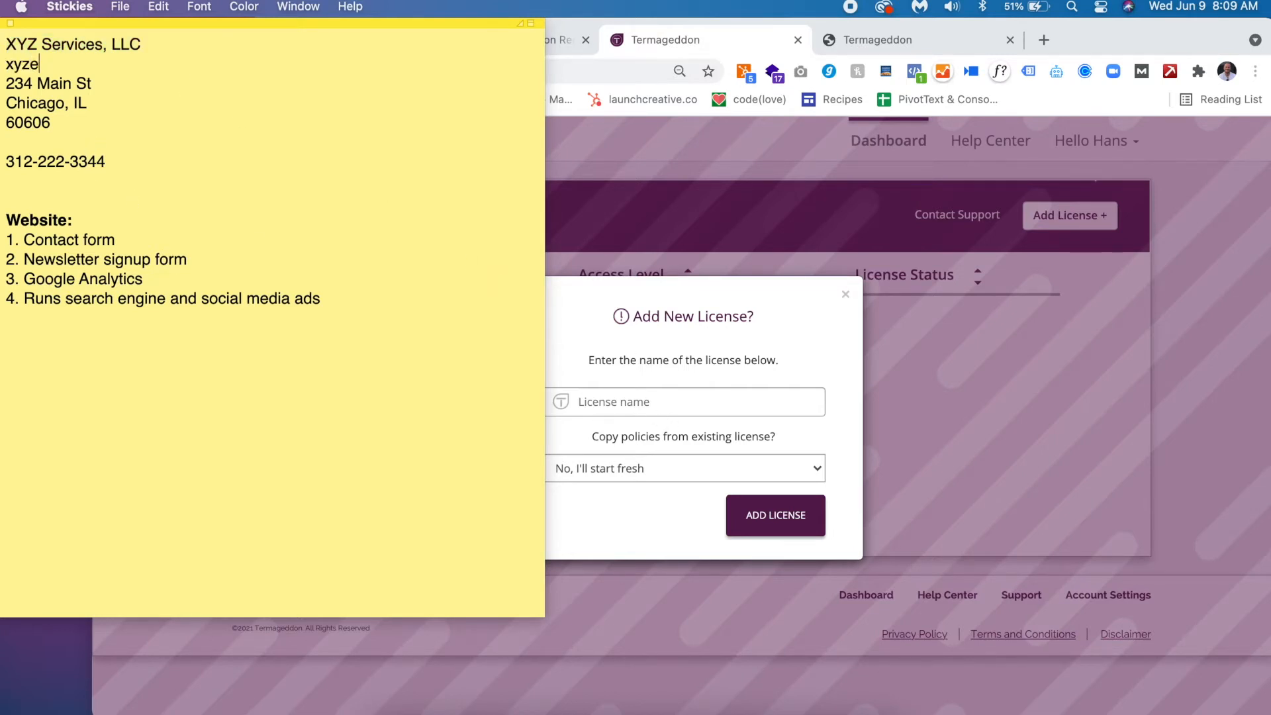
text(ices.com)
key(Return)
drag(150, 70, 5, 68)
key(super+c)
click(703, 397)
- Create a licence named xyzservices.com and continue to its setup
key(super+v)
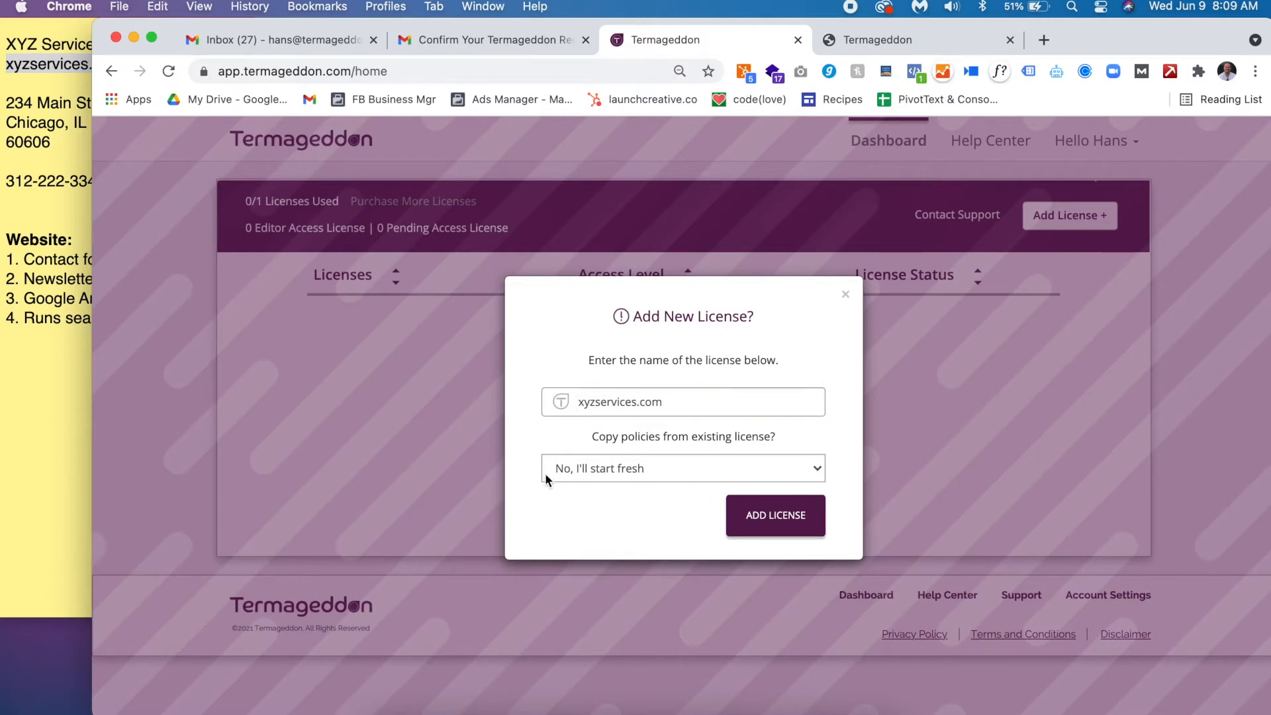
click(754, 529)
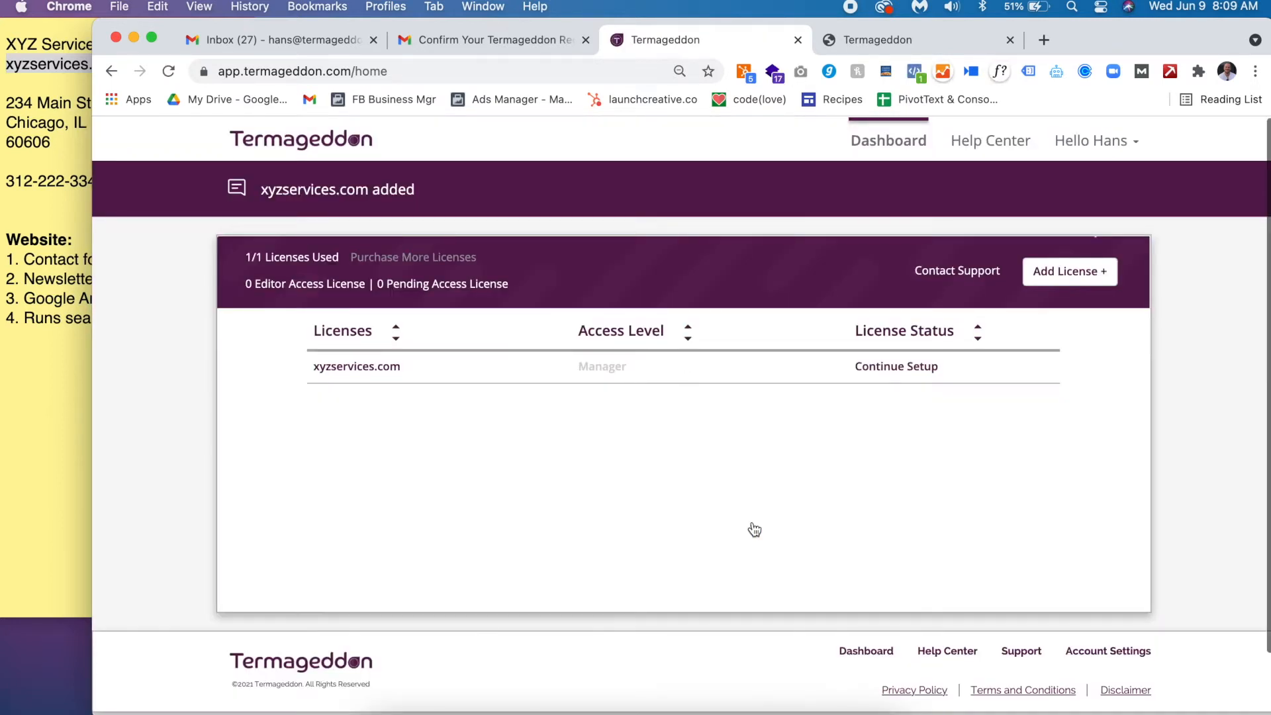
drag(853, 333, 902, 335)
click(901, 336)
- Mark the licence as a Website with the URL xyzservices.com
click(888, 368)
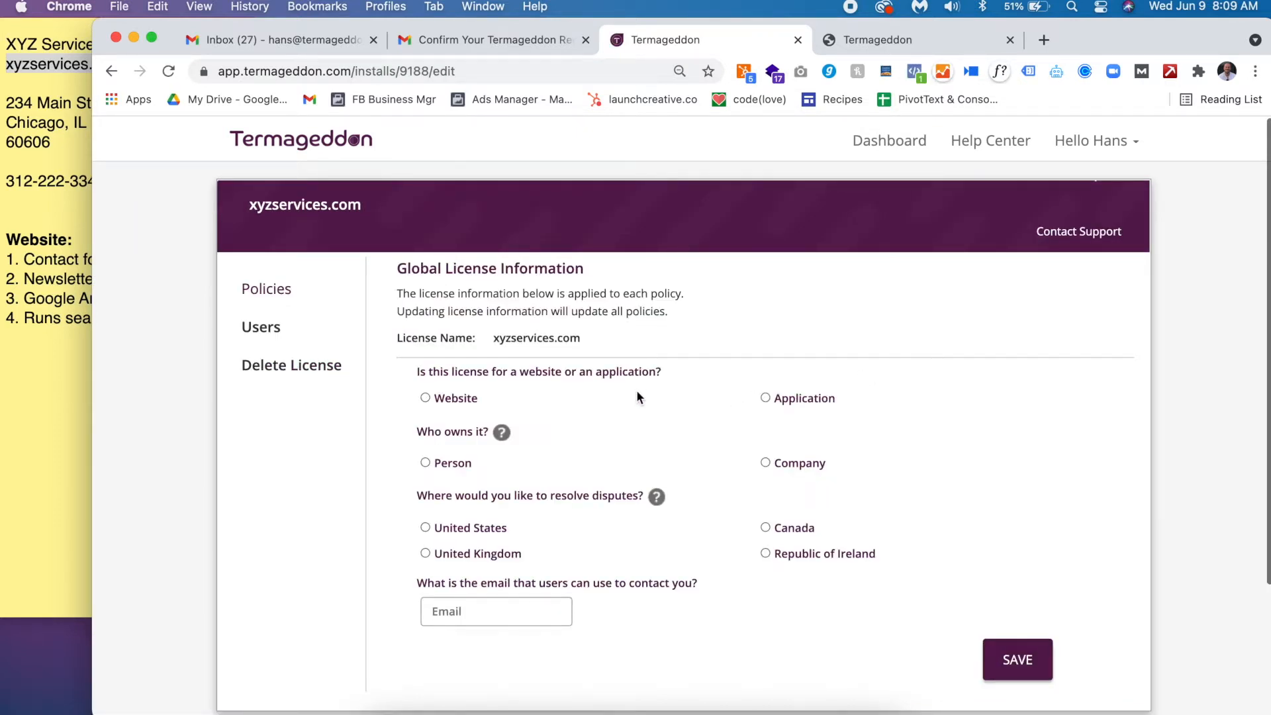
scroll(636, 392, down, 2)
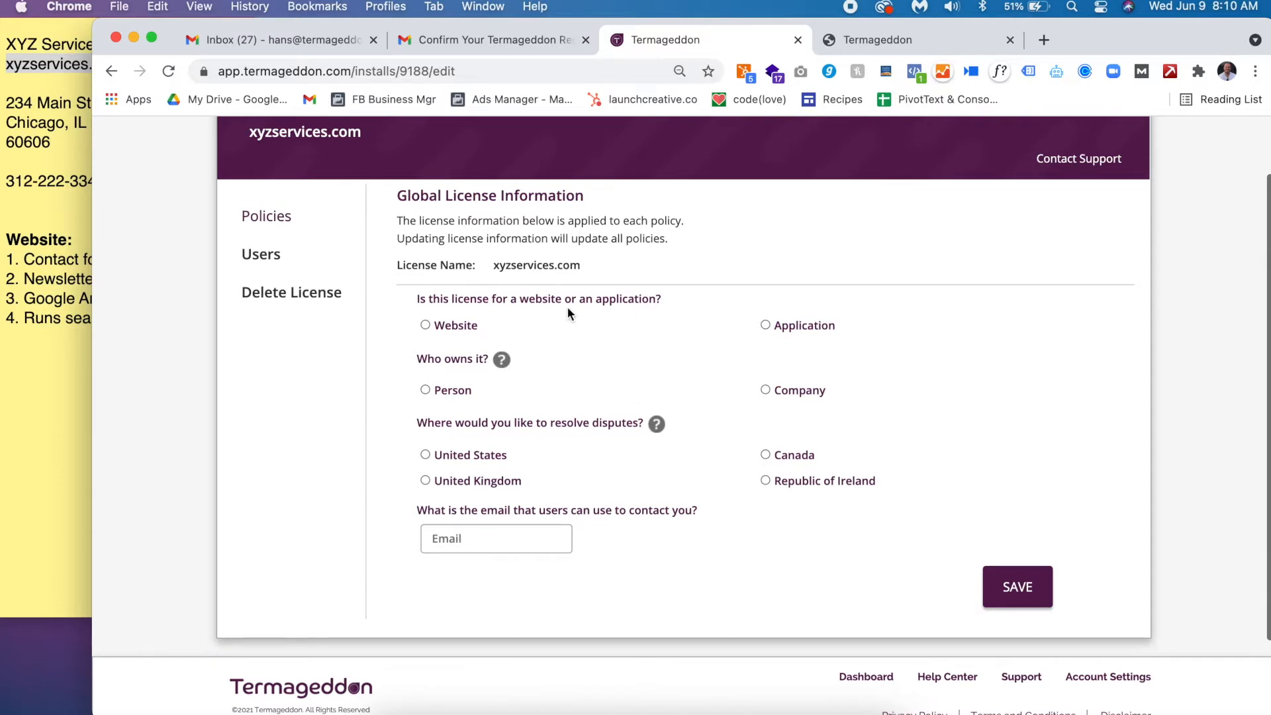
double_click(550, 295)
click(550, 295)
click(454, 327)
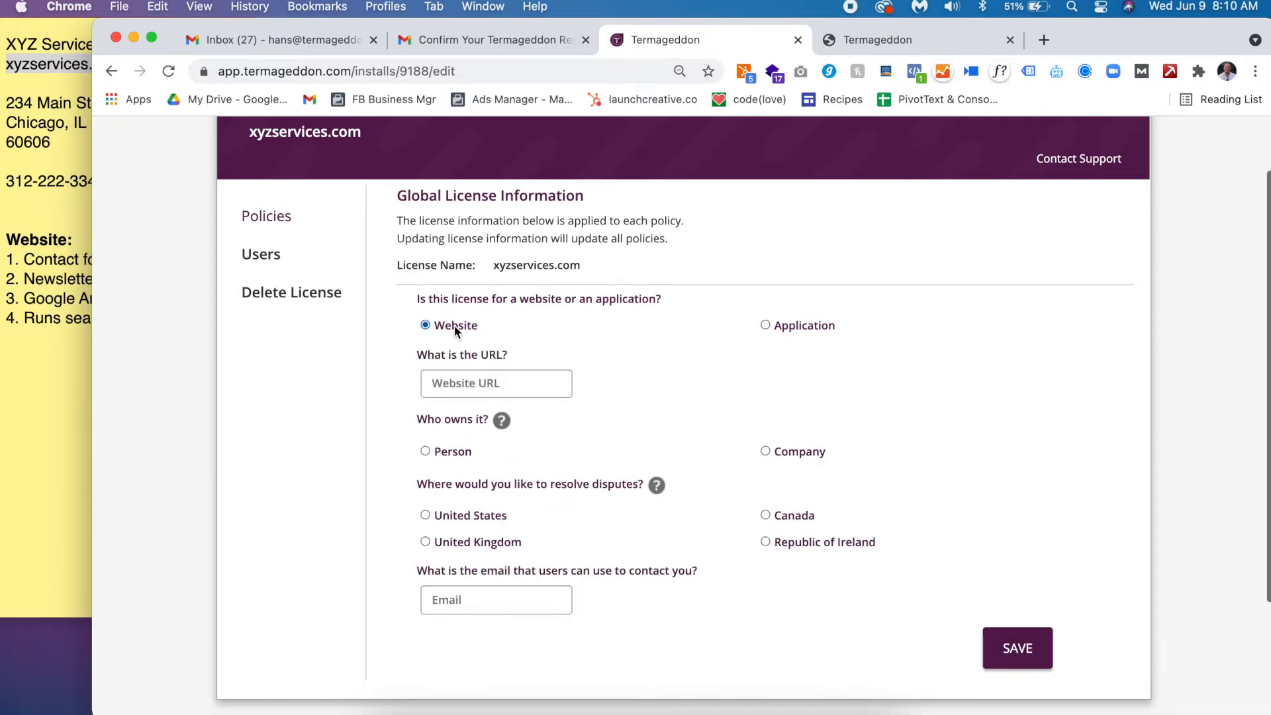
click(495, 383)
key(super+v)
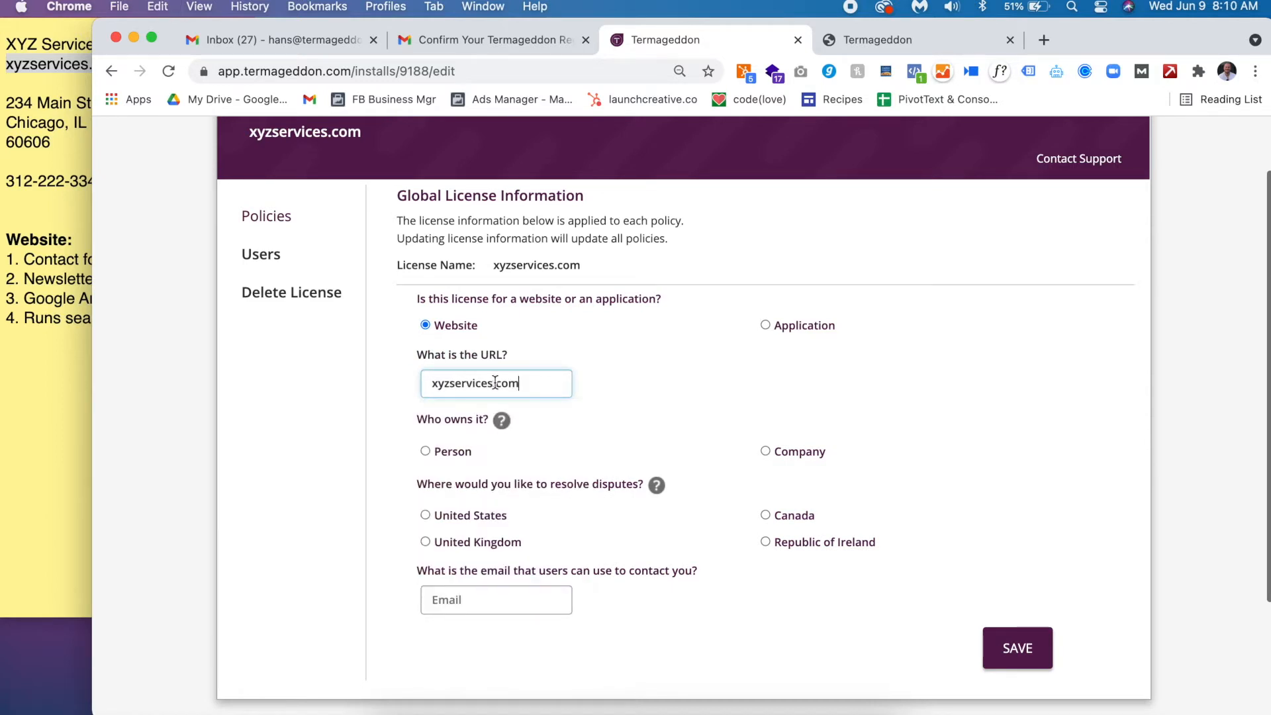
- Set the website owner to the company XYZ Services, LLC
scroll(368, 389, down, 3)
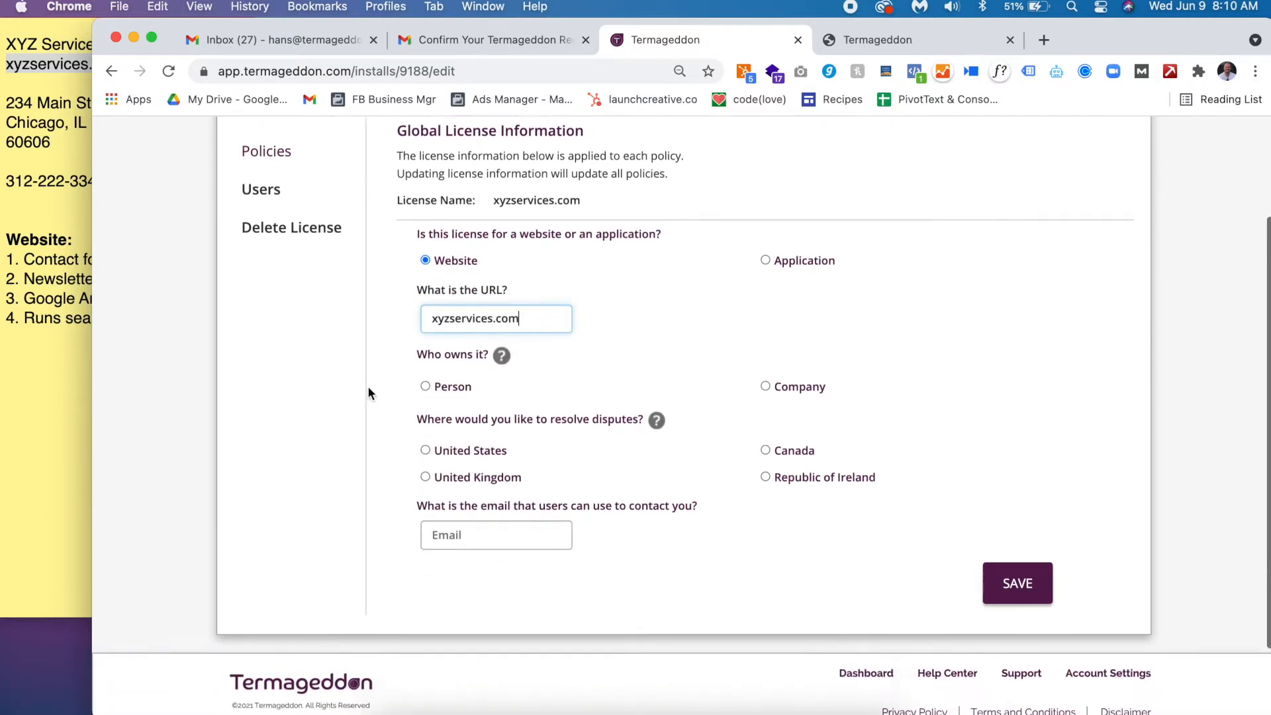
click(766, 357)
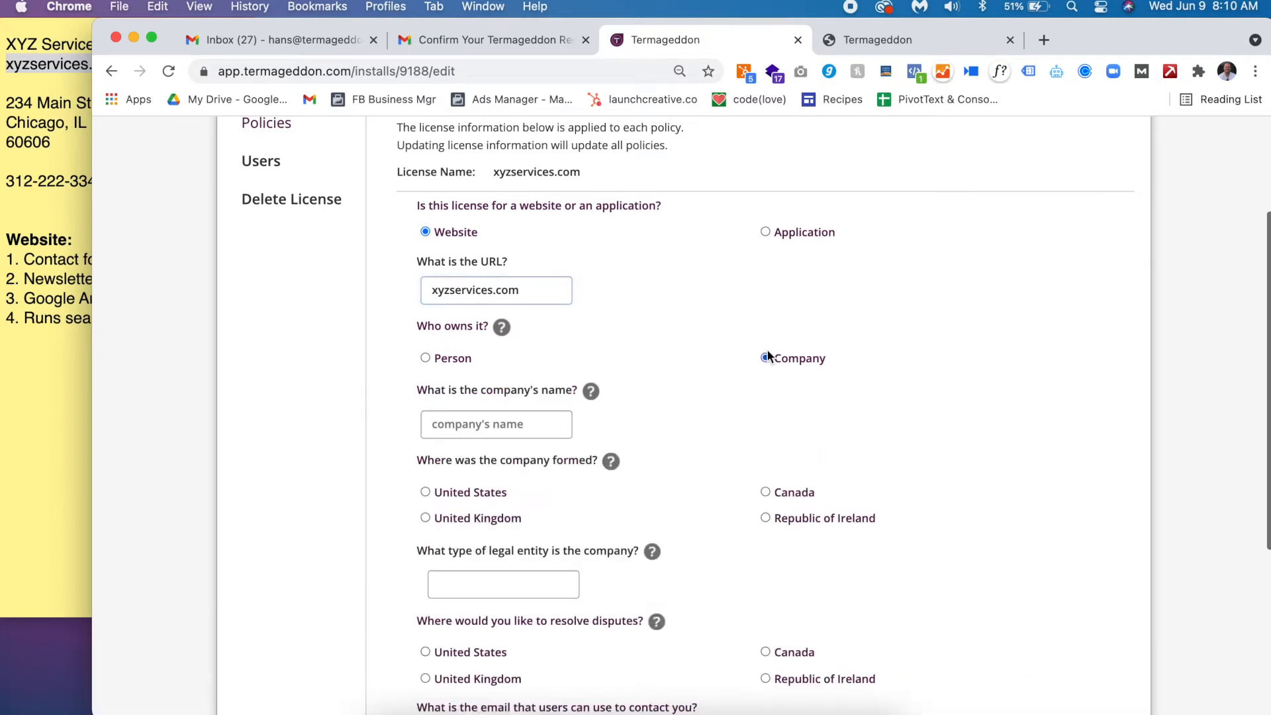
click(480, 421)
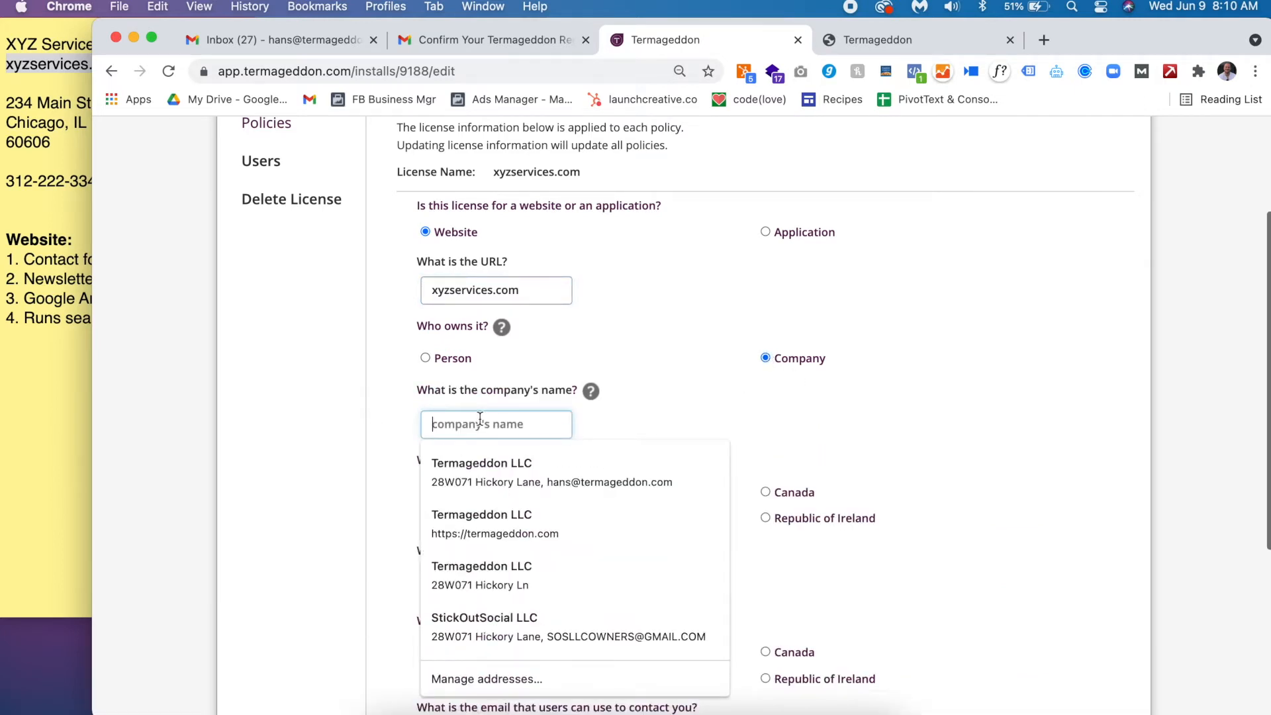
triple_click(60, 45)
key(super+c)
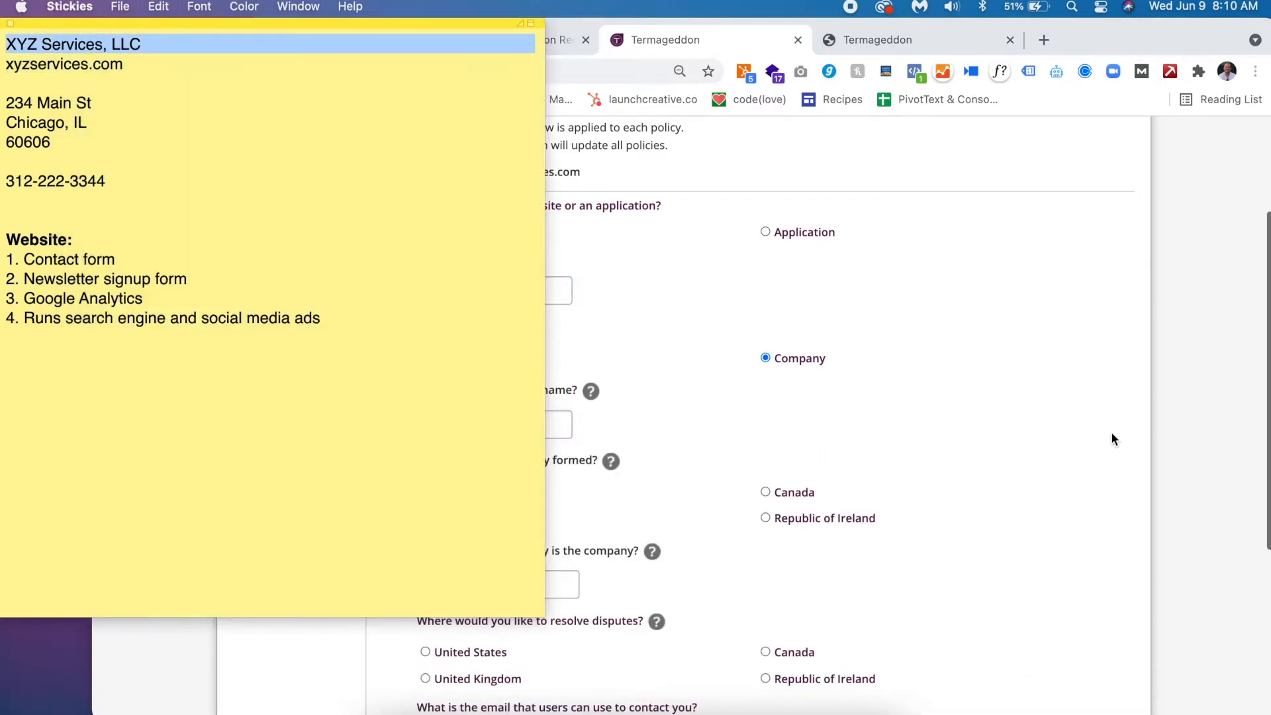
click(1111, 432)
key(super+v)
- Record the company as a Limited Liability Company formed in Illinois, United States
scroll(643, 489, down, 2)
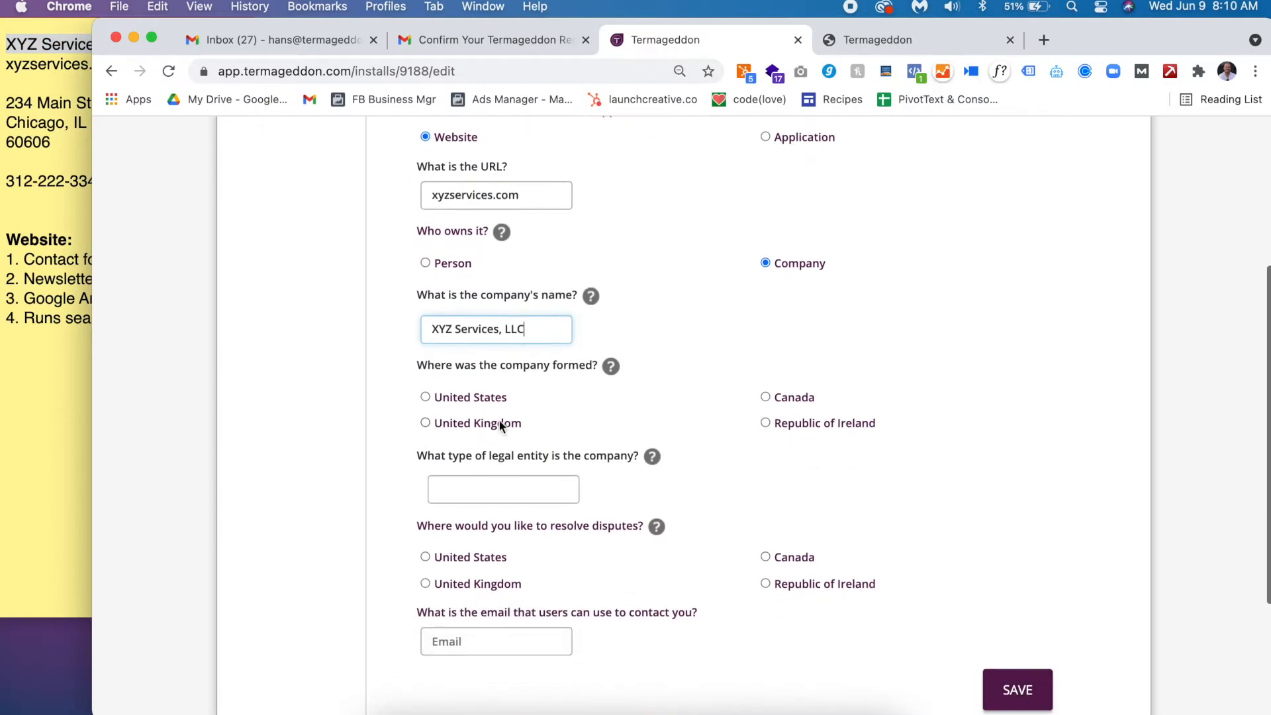
click(487, 397)
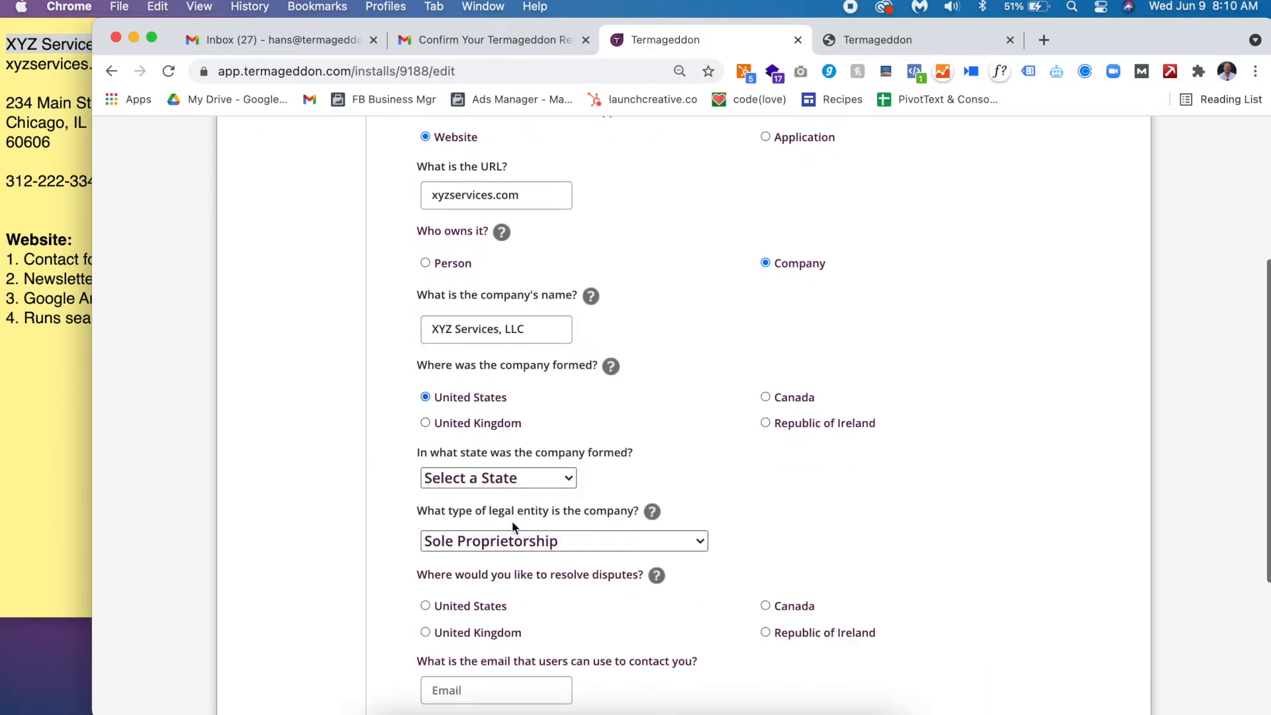
click(534, 475)
scroll(507, 644, down, 3)
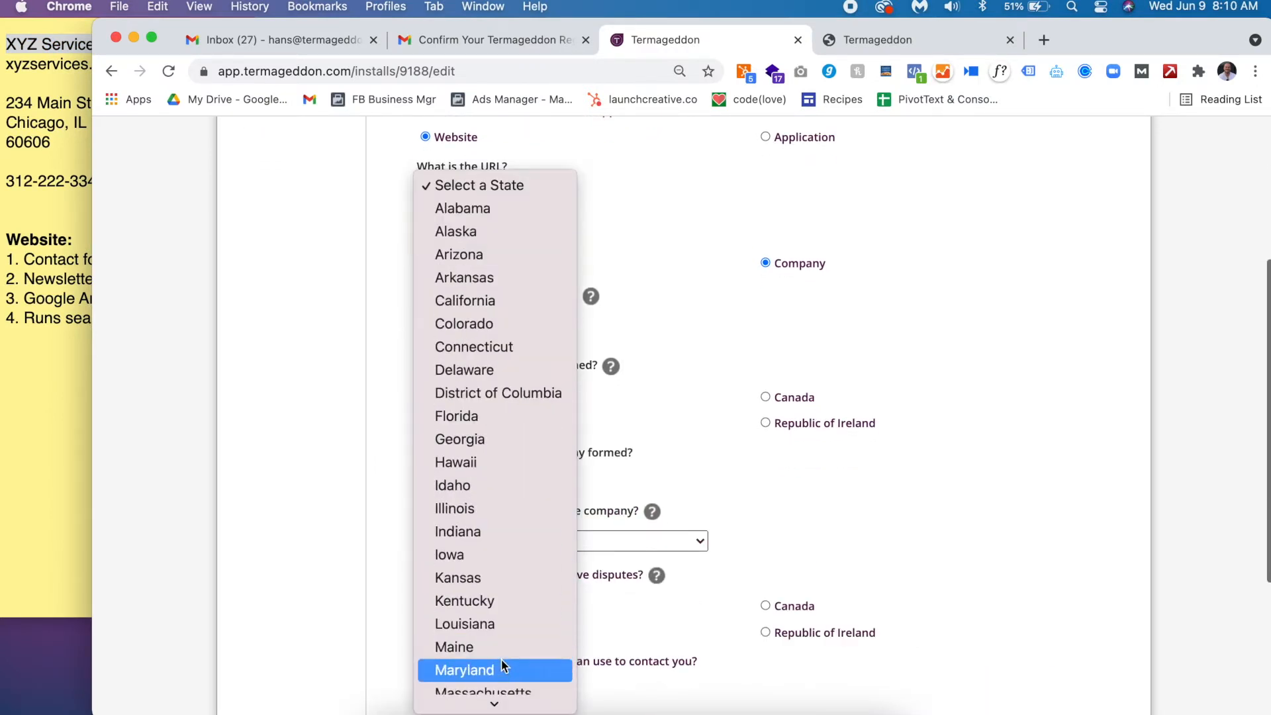
click(517, 514)
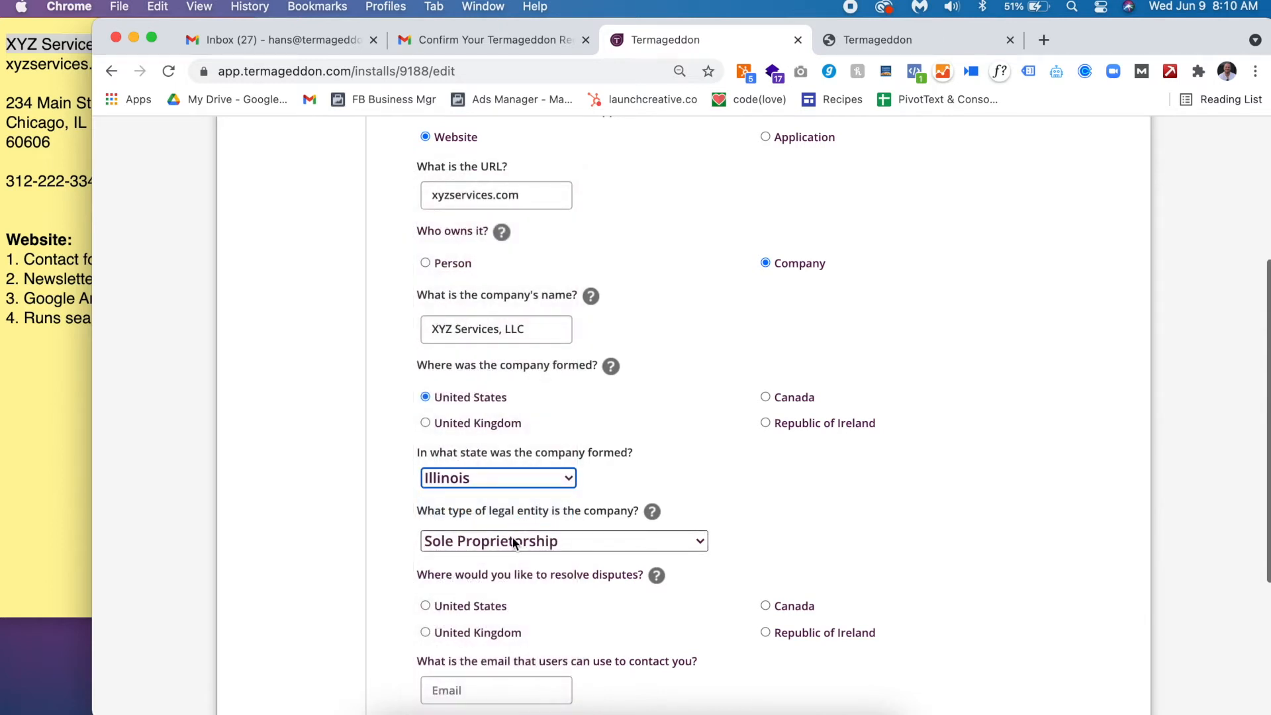
click(511, 540)
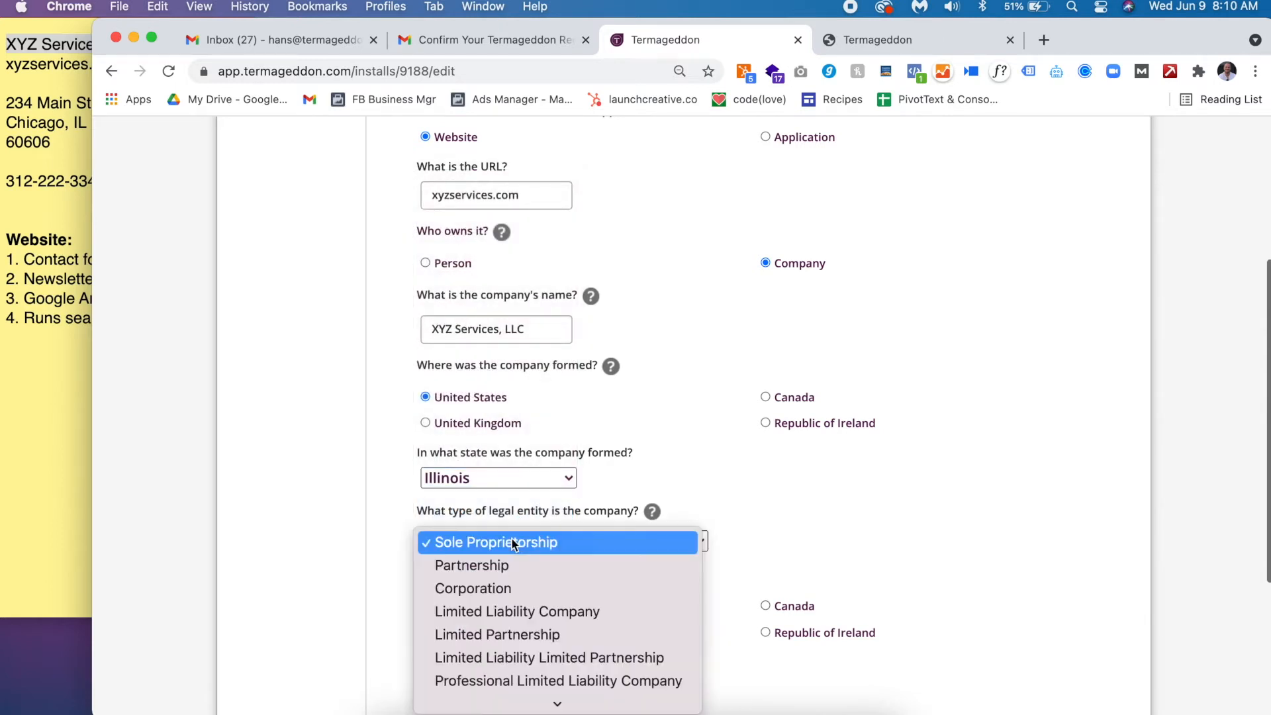
click(519, 610)
scroll(776, 463, down, 3)
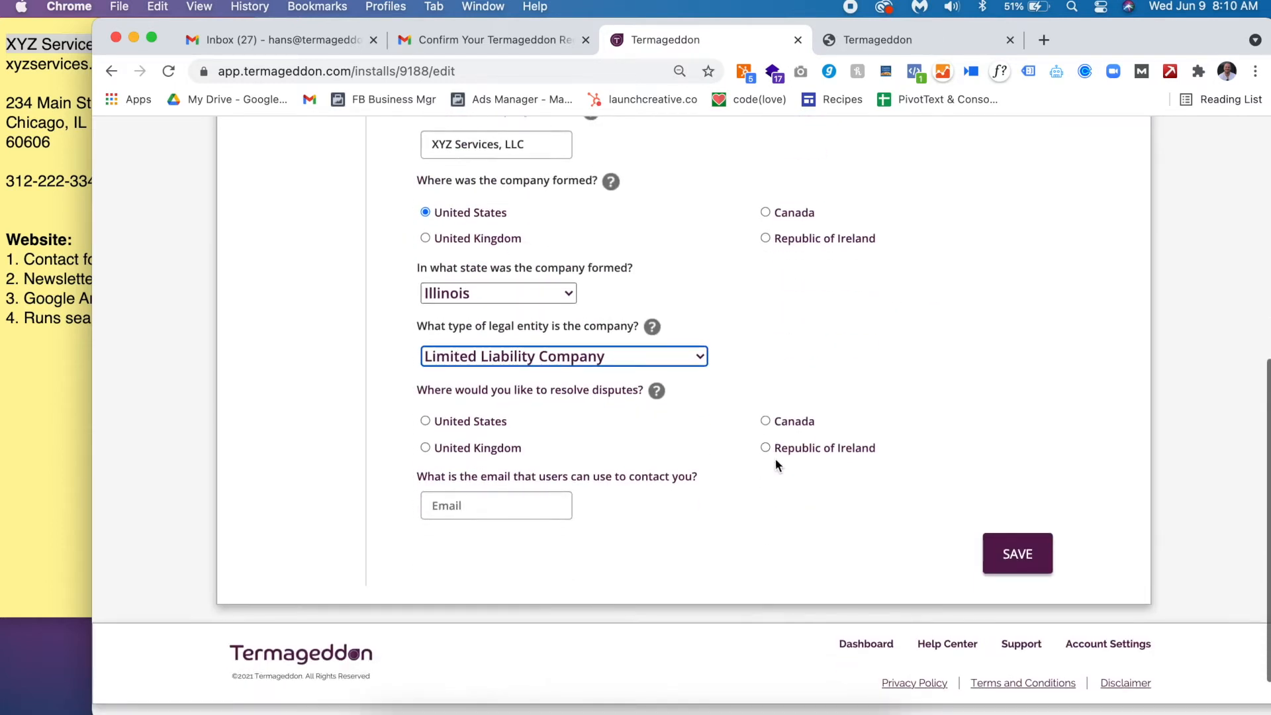
triple_click(585, 390)
- Set dispute resolution to the United States, Illinois, in Cook County
click(458, 422)
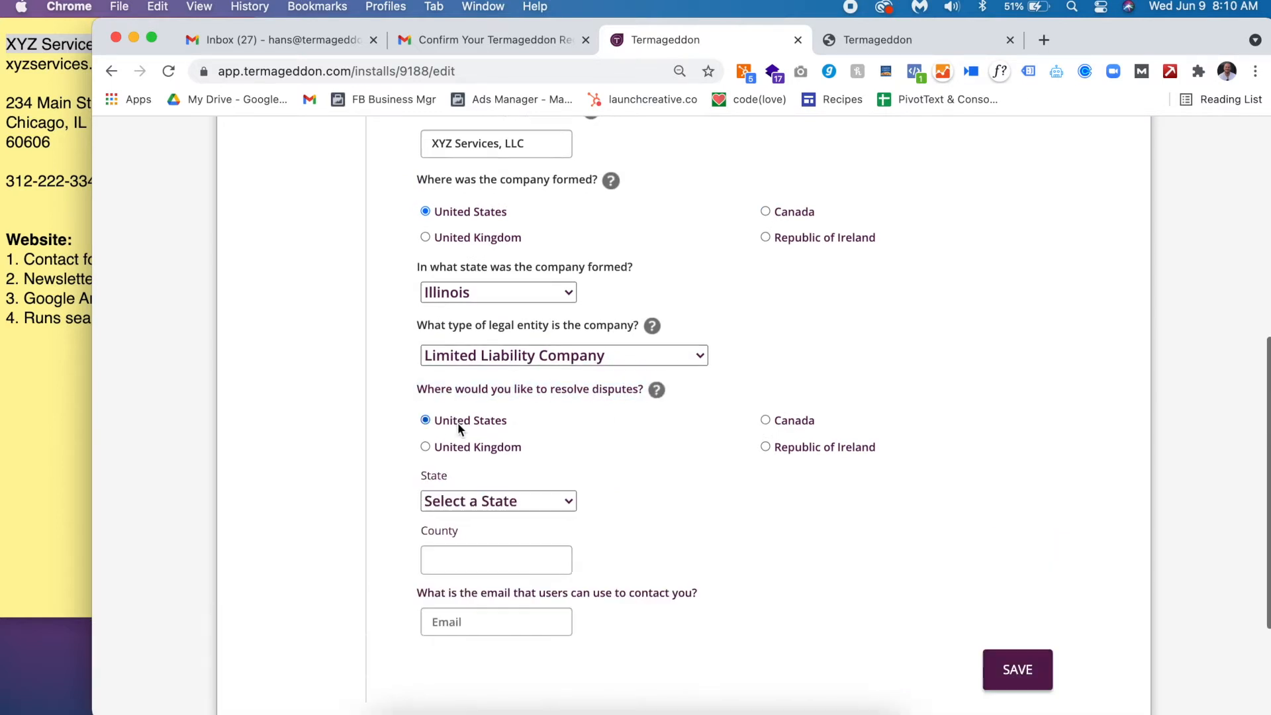
click(502, 507)
scroll(499, 589, down, 5)
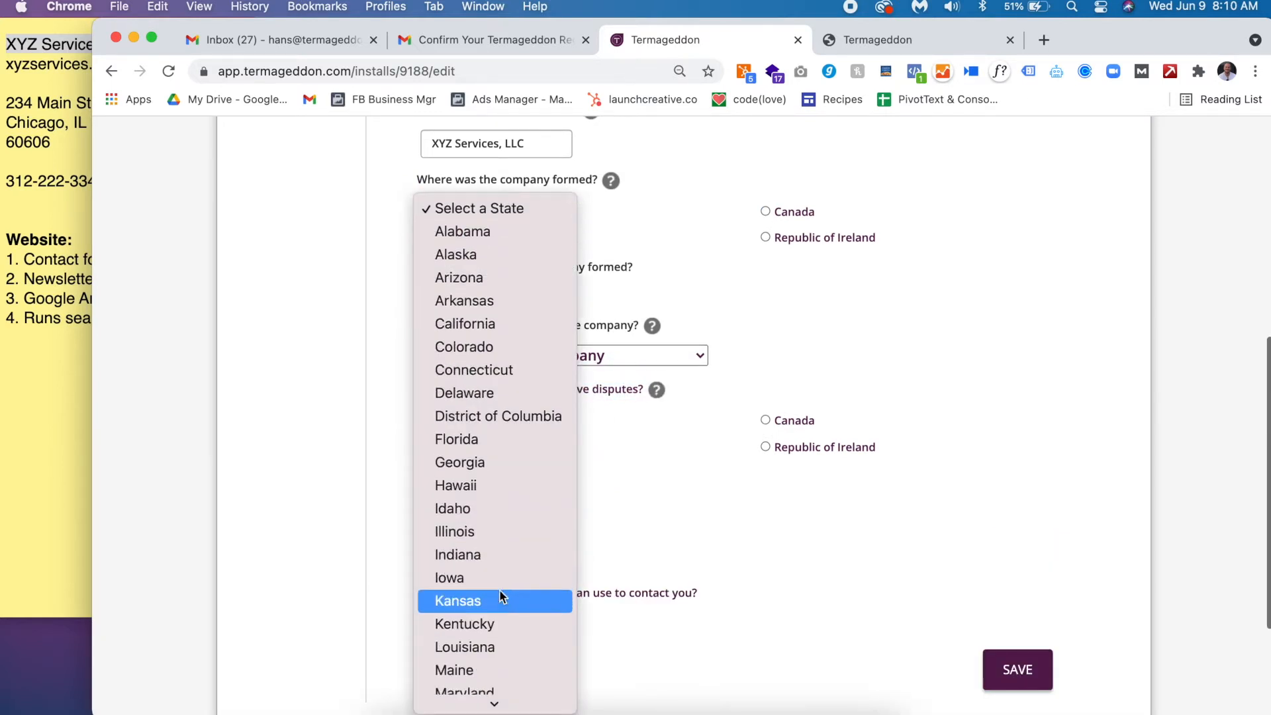
click(498, 534)
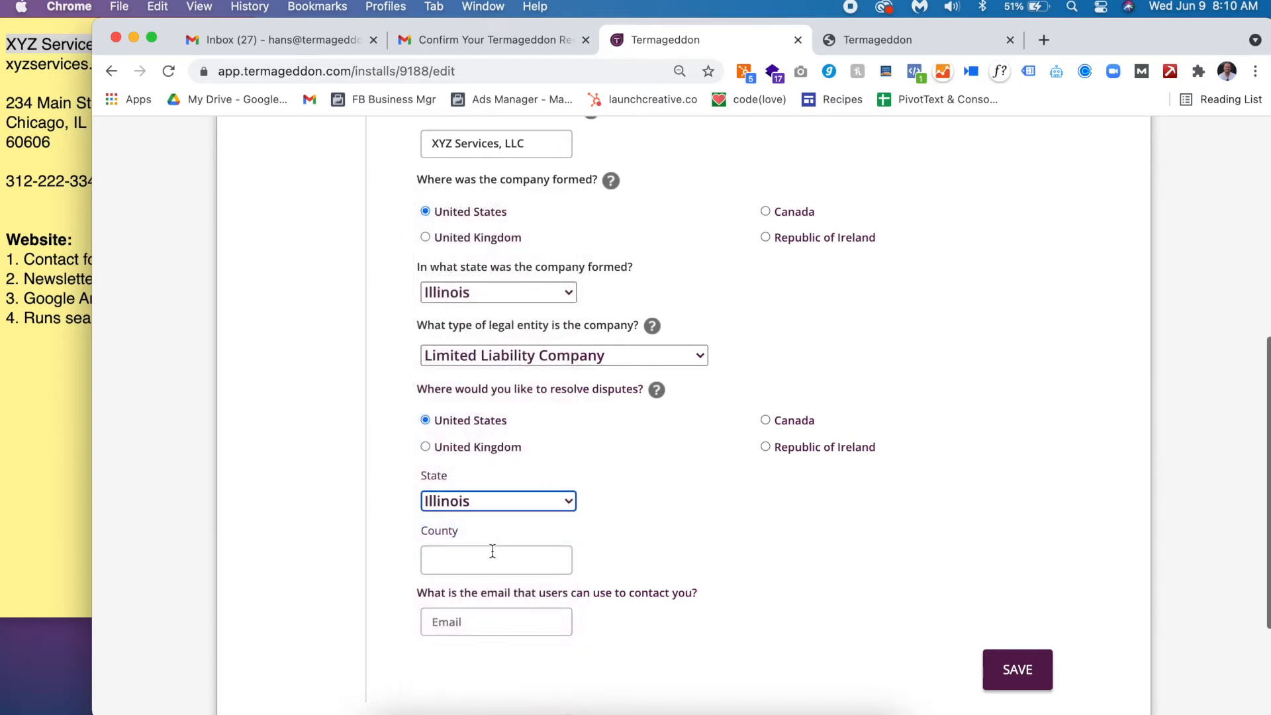
click(494, 549)
text(Cook)
key(Escape)
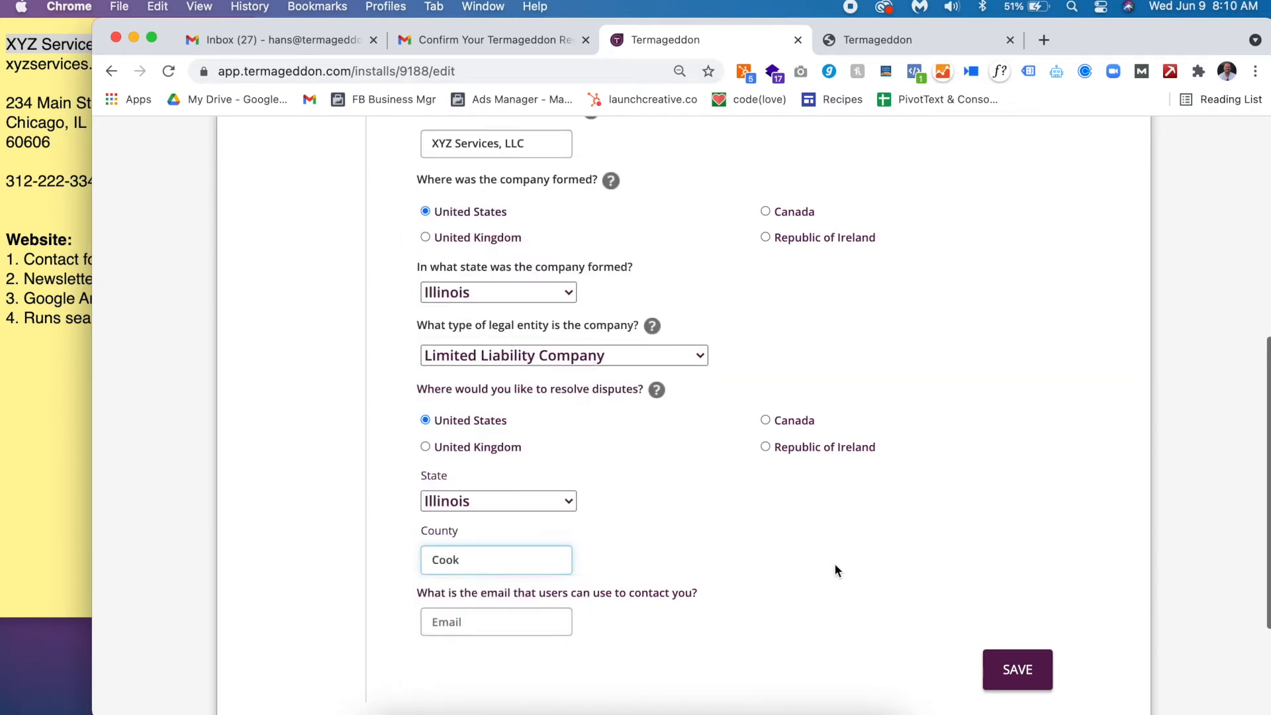
click(703, 539)
- Enter the user contact email on the xyzservices.com domain, copied from the notes
click(40, 74)
triple_click(57, 63)
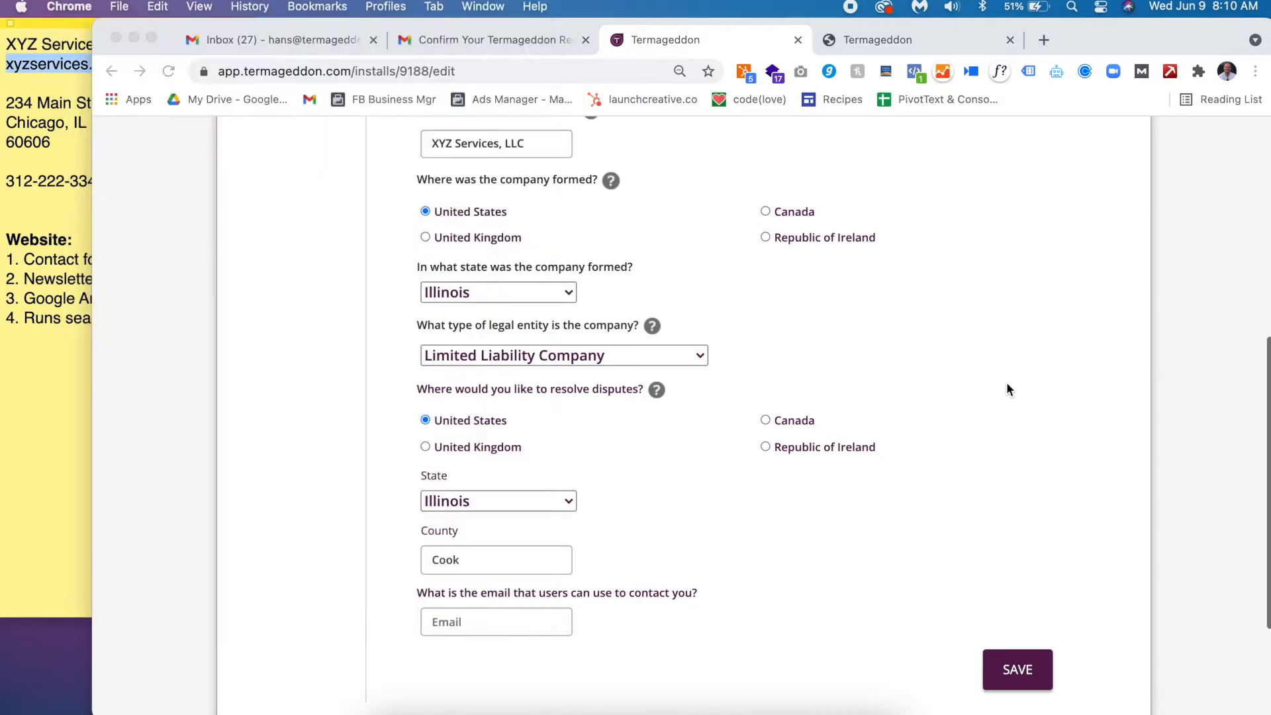
click(1006, 383)
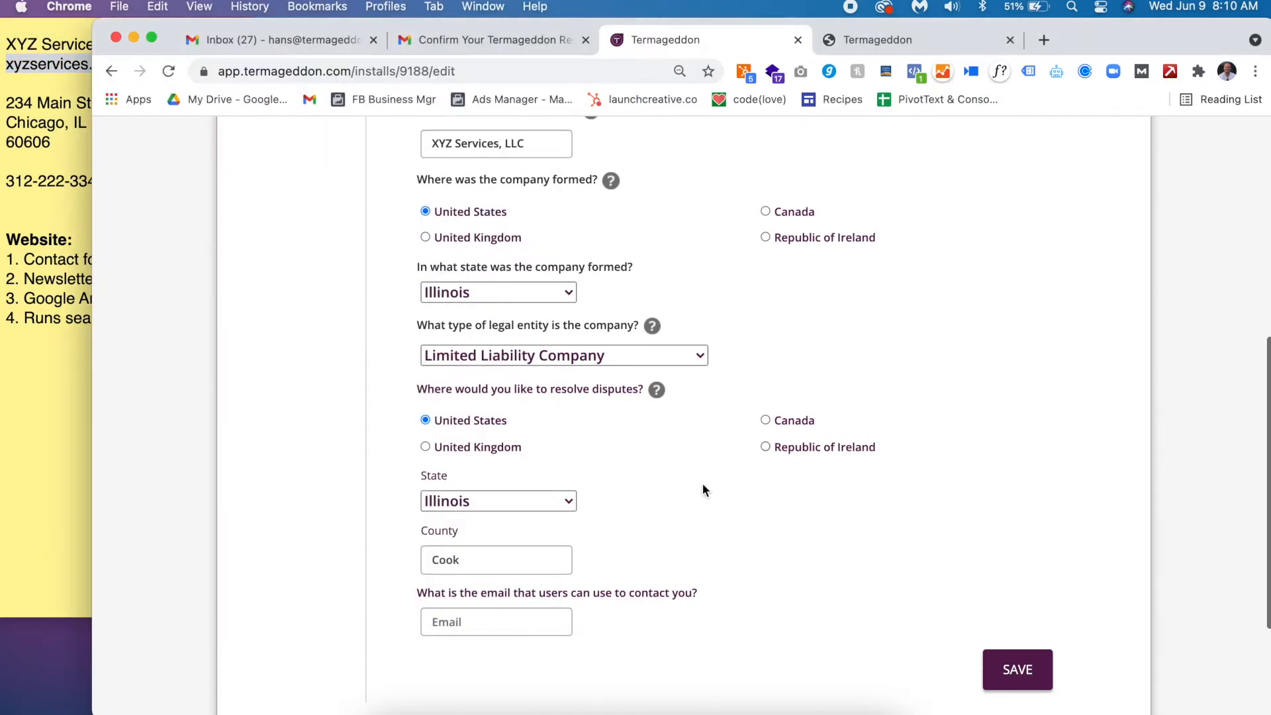
click(528, 623)
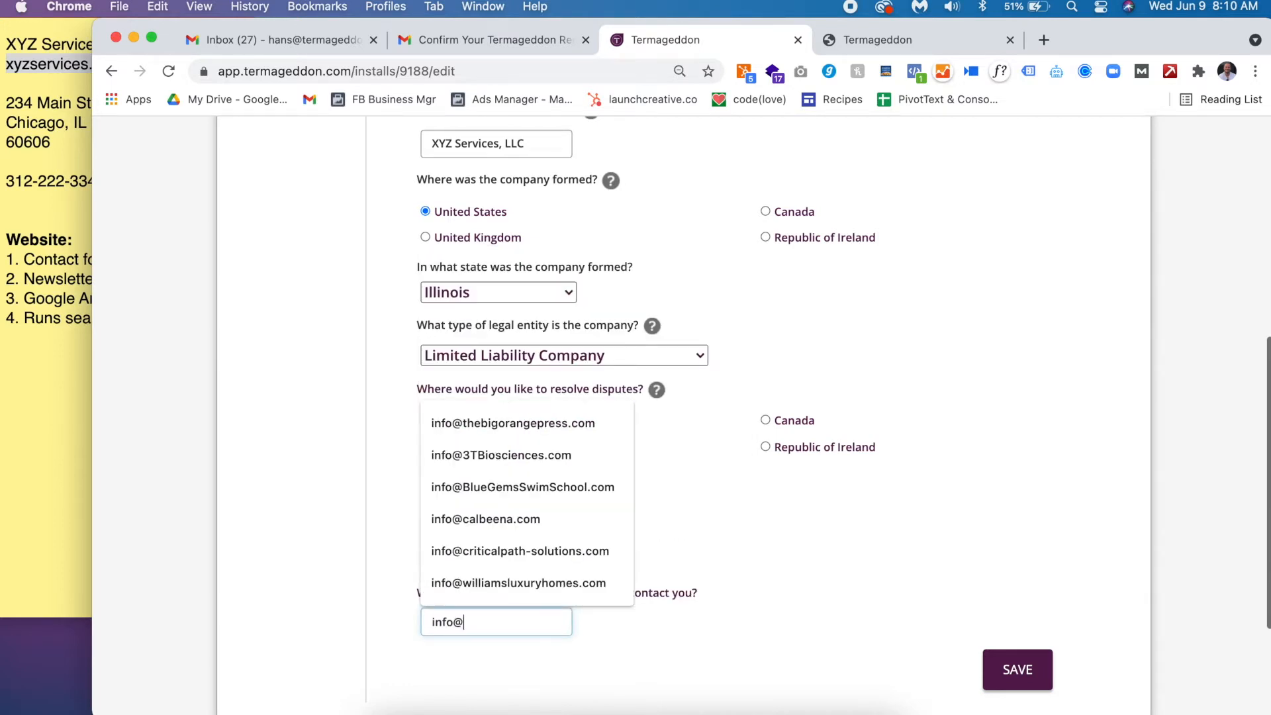
key(cmd+v)
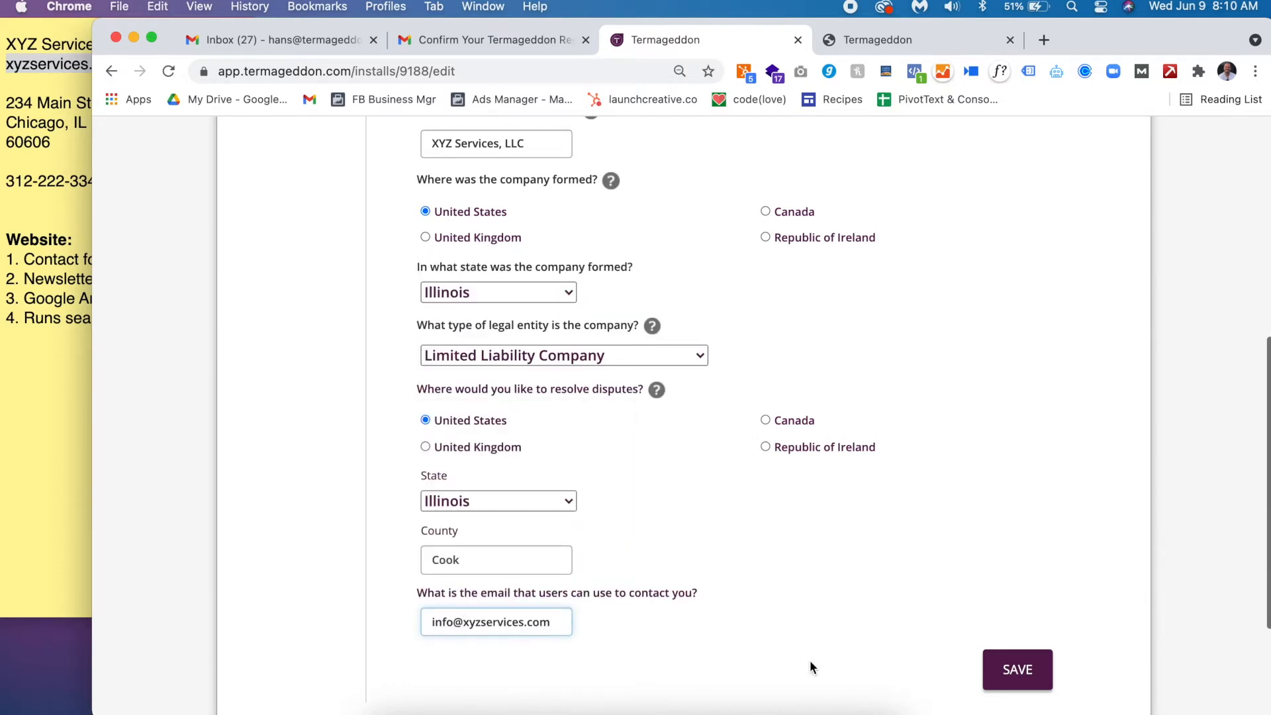
scroll(811, 667, down, 1)
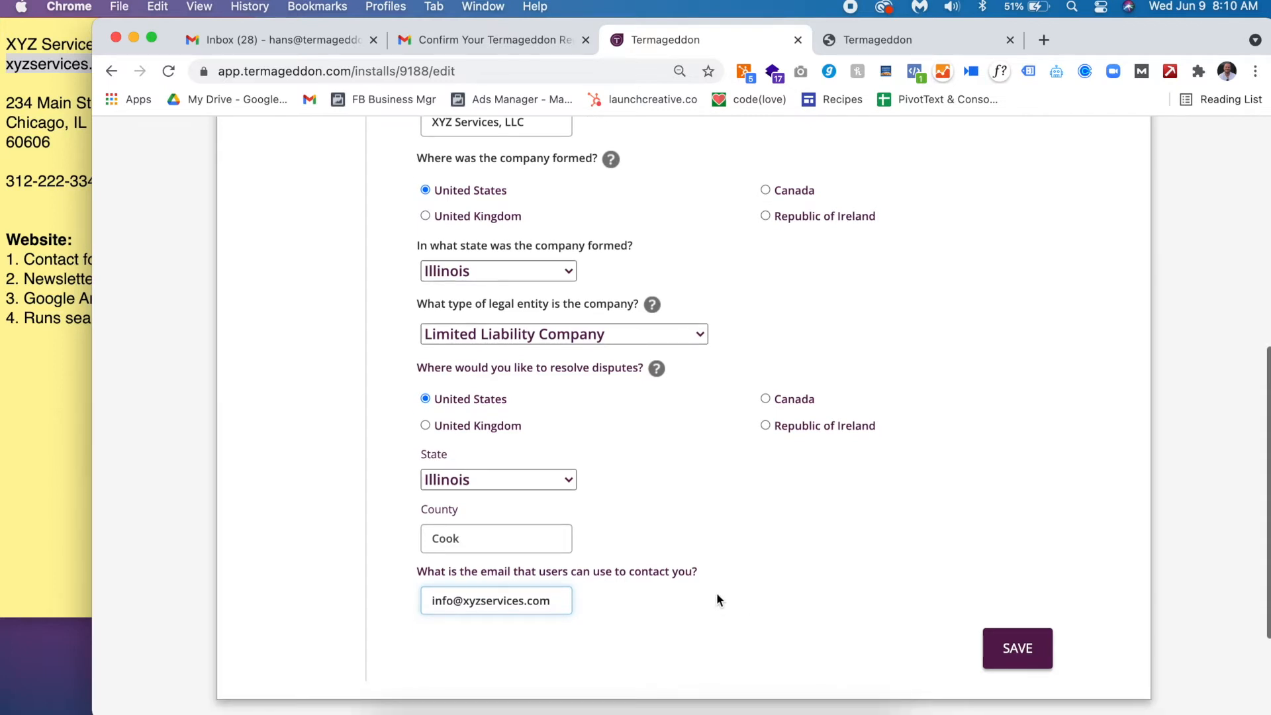
triple_click(537, 598)
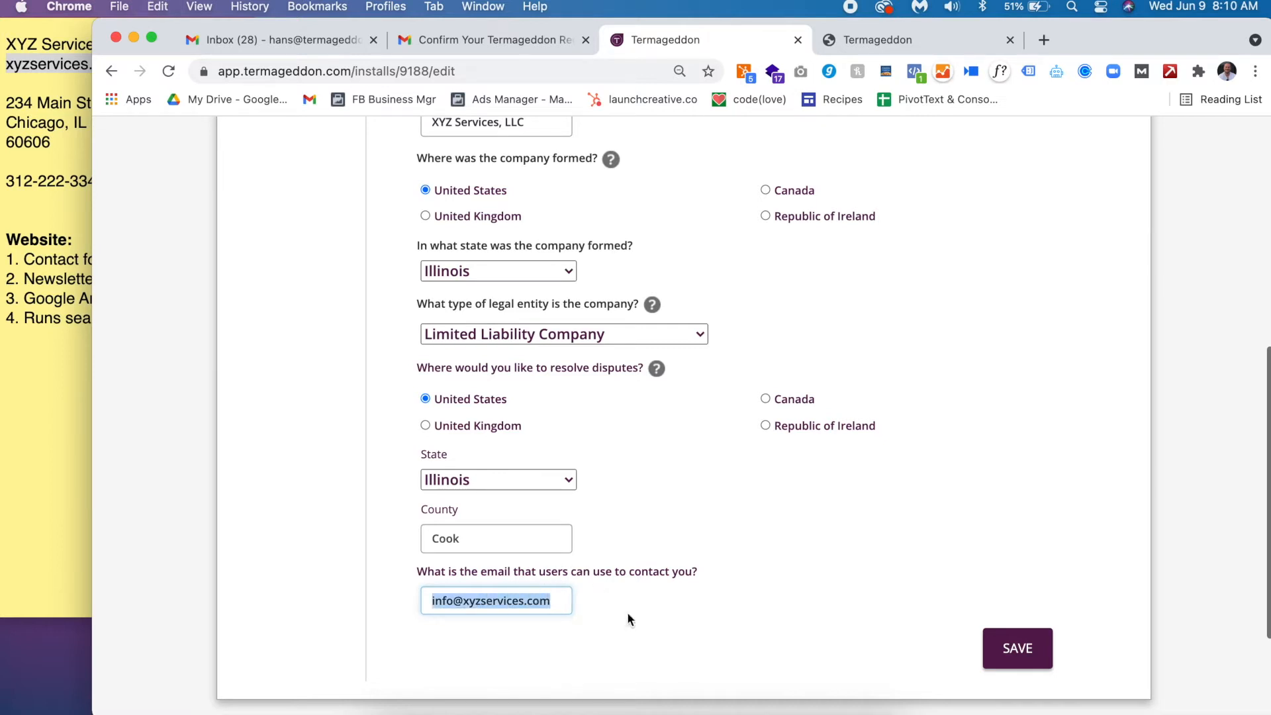
click(695, 622)
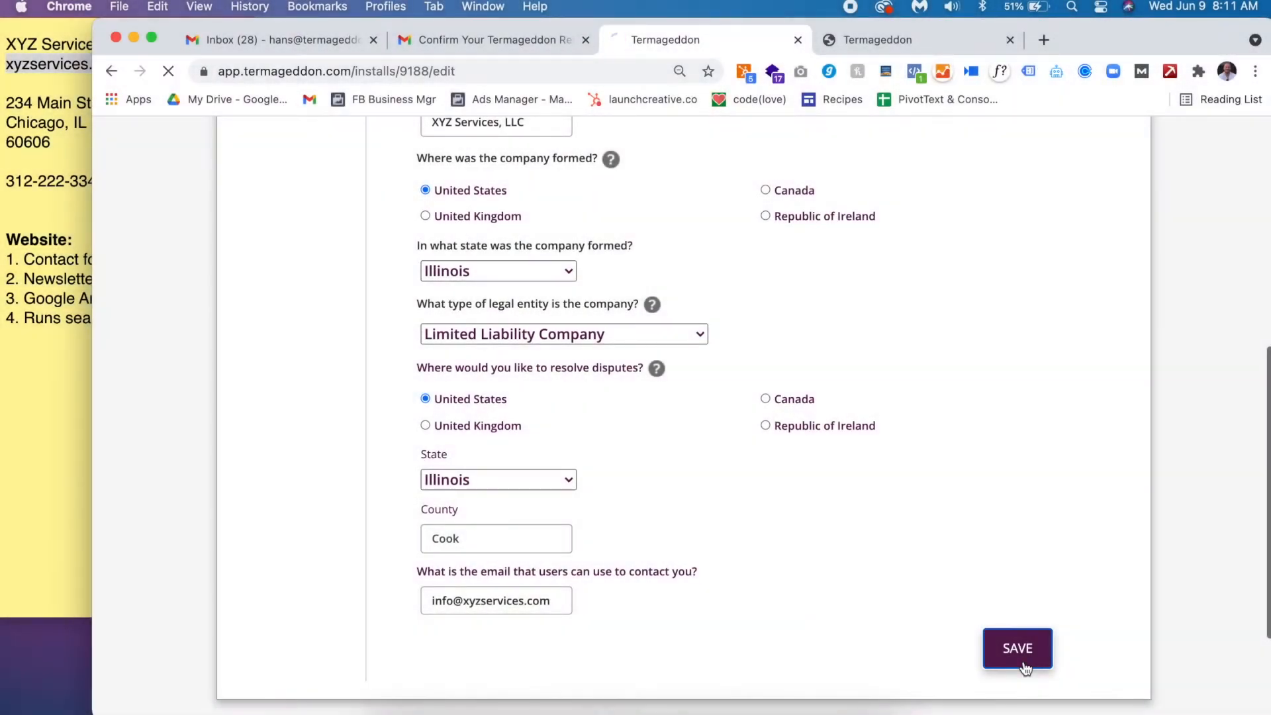
- Save the license answers and add a new Privacy Policy for xyzservices.com
click(1020, 655)
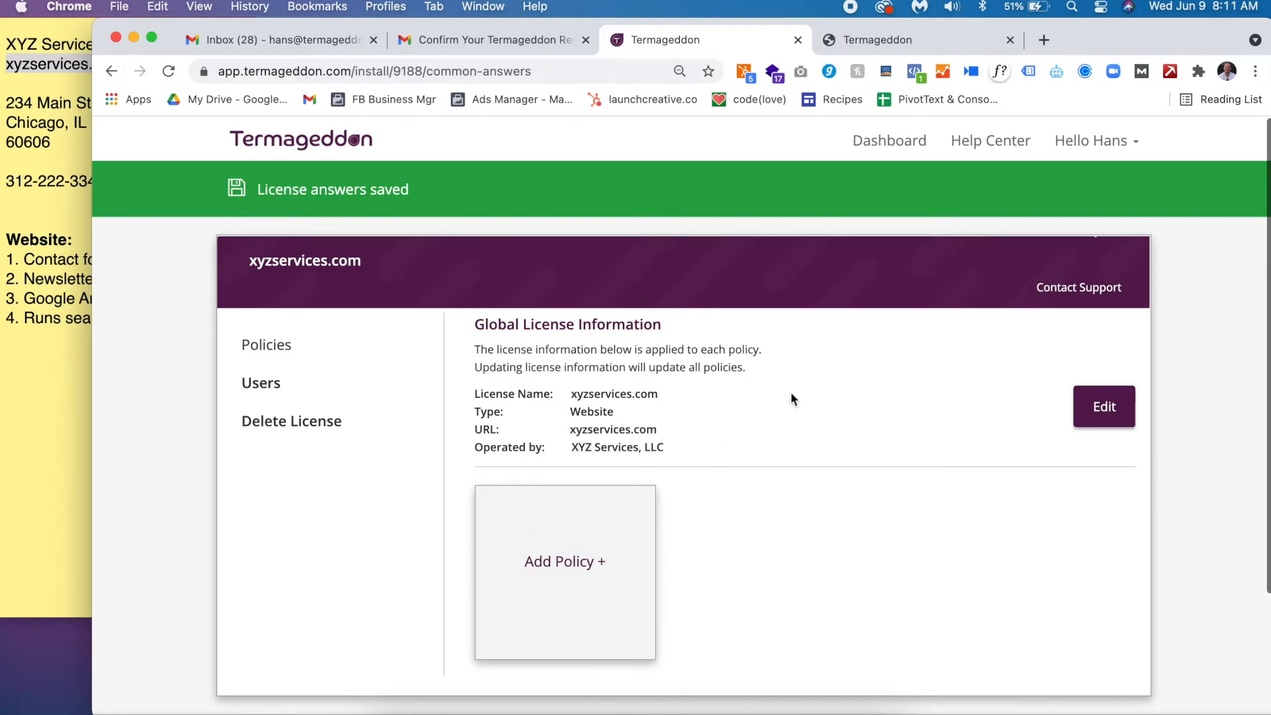
click(616, 515)
click(666, 384)
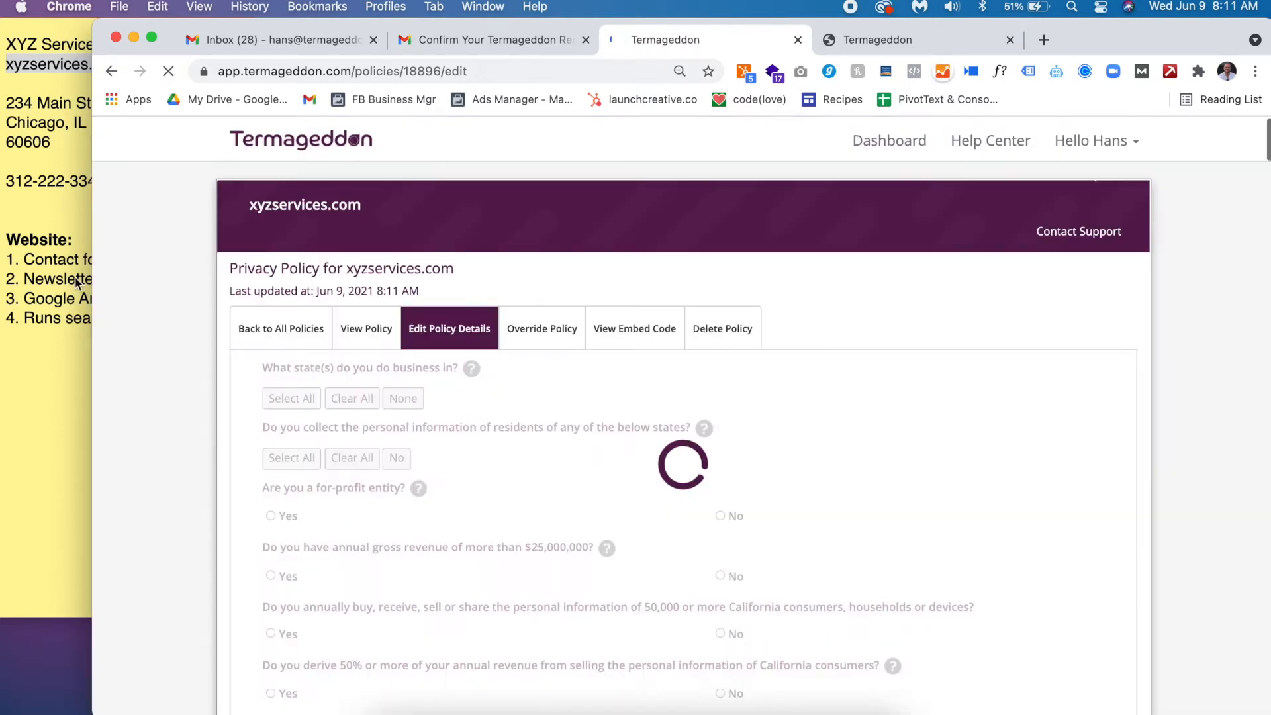
click(68, 264)
triple_click(68, 263)
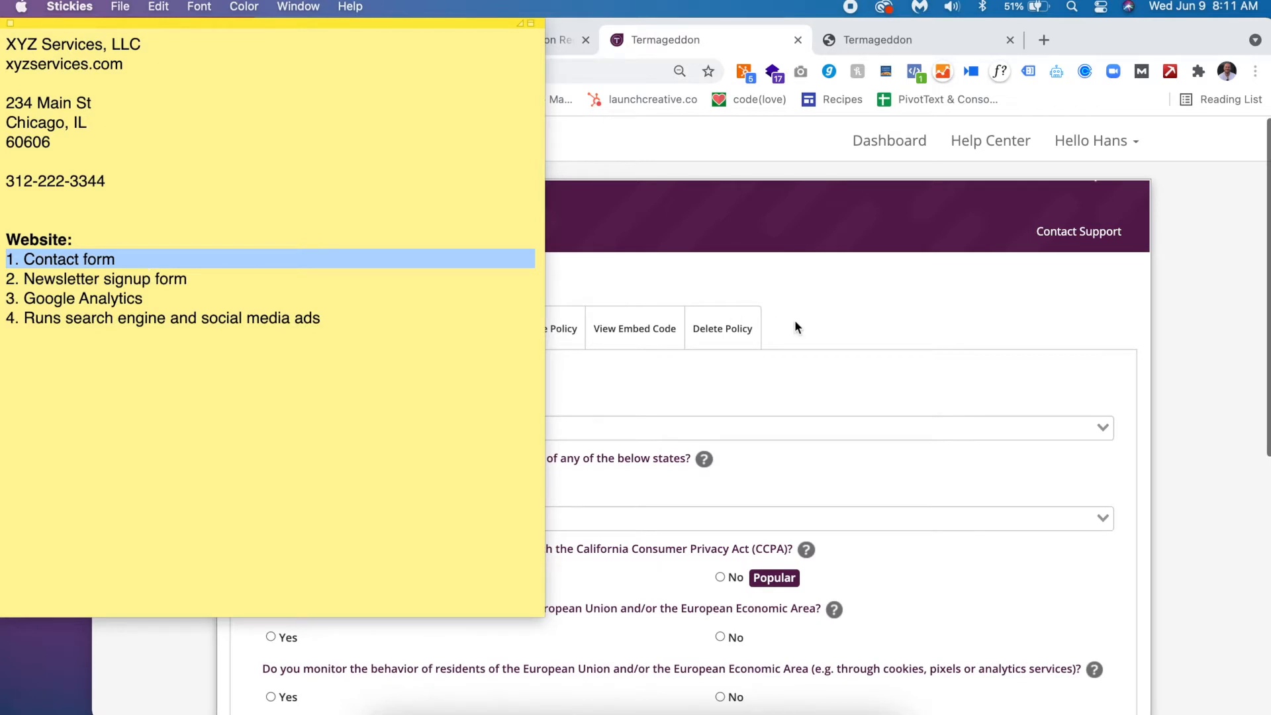
- Select all US states as the states where the business operates
click(939, 317)
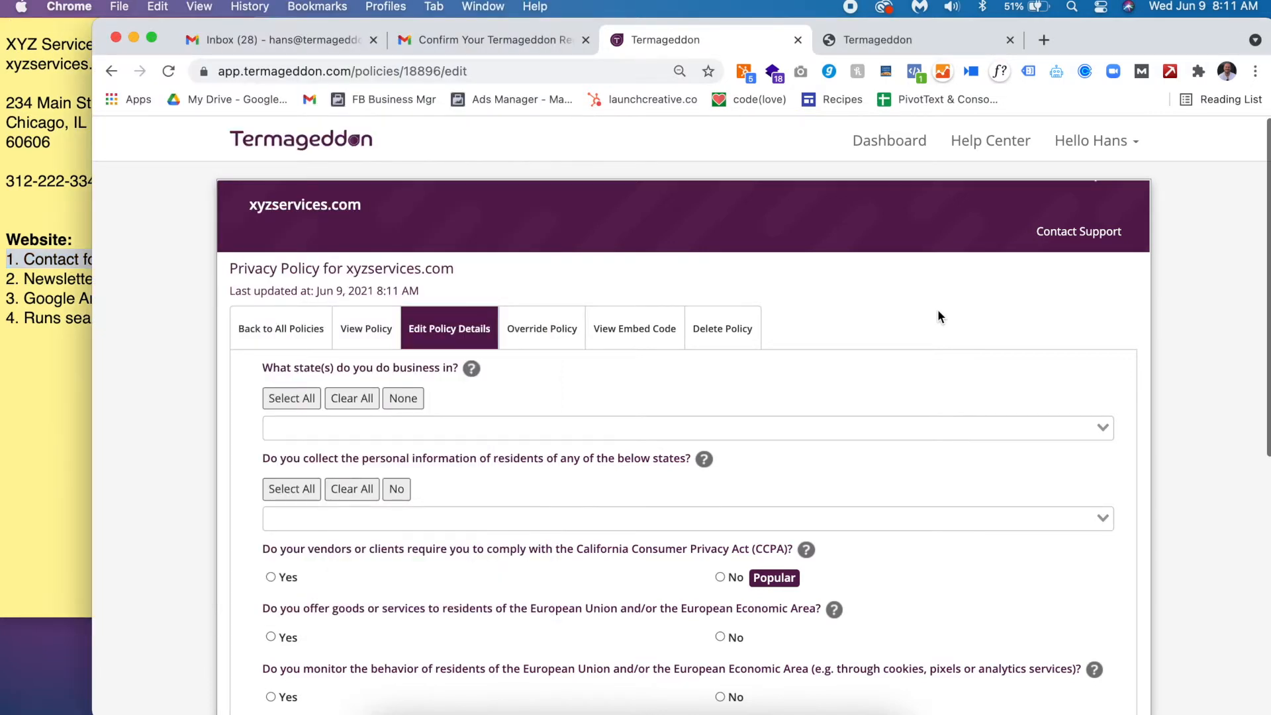
scroll(478, 334, down, 5)
scroll(480, 339, down, 4)
scroll(480, 339, up, 6)
scroll(477, 331, down, 1)
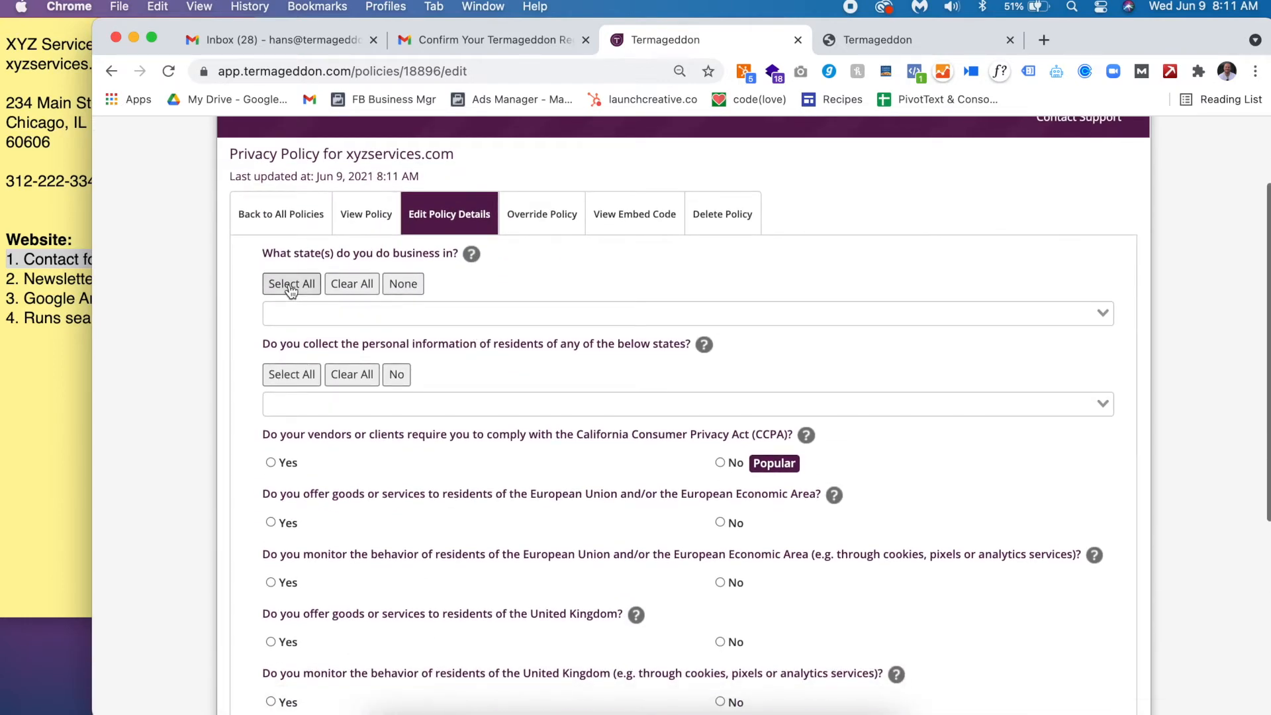
scroll(289, 289, down, 2)
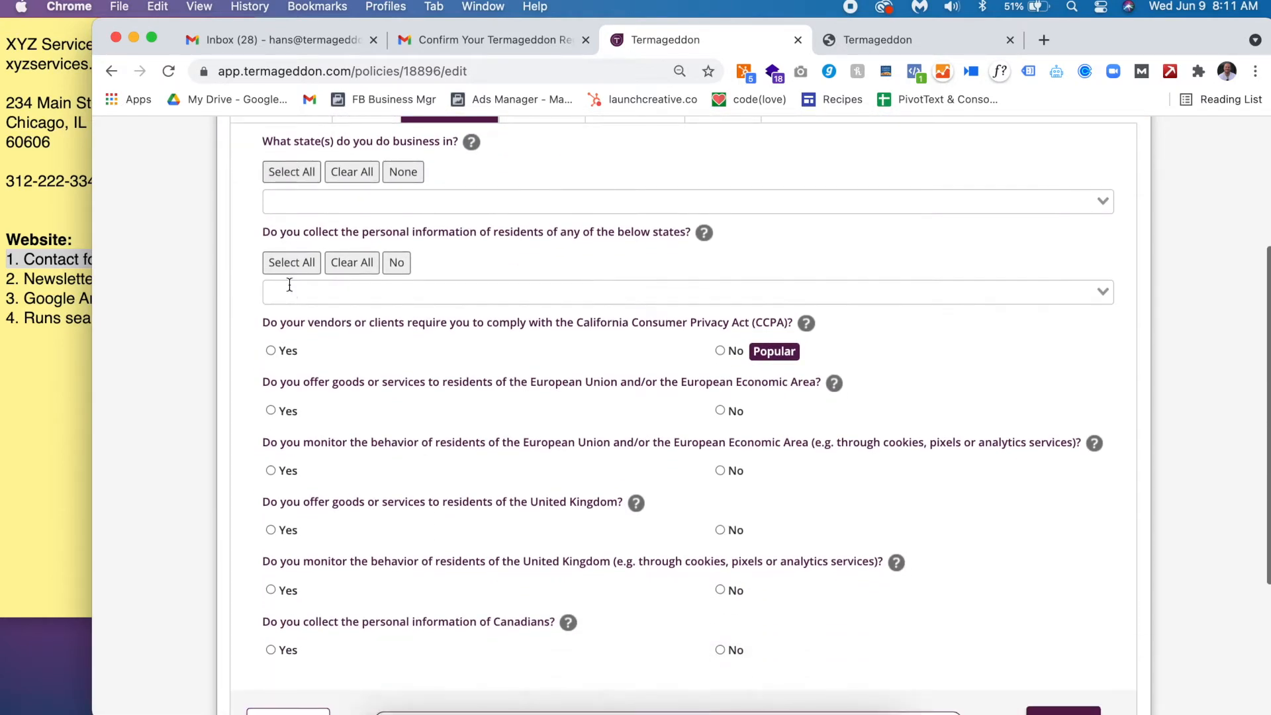
click(87, 46)
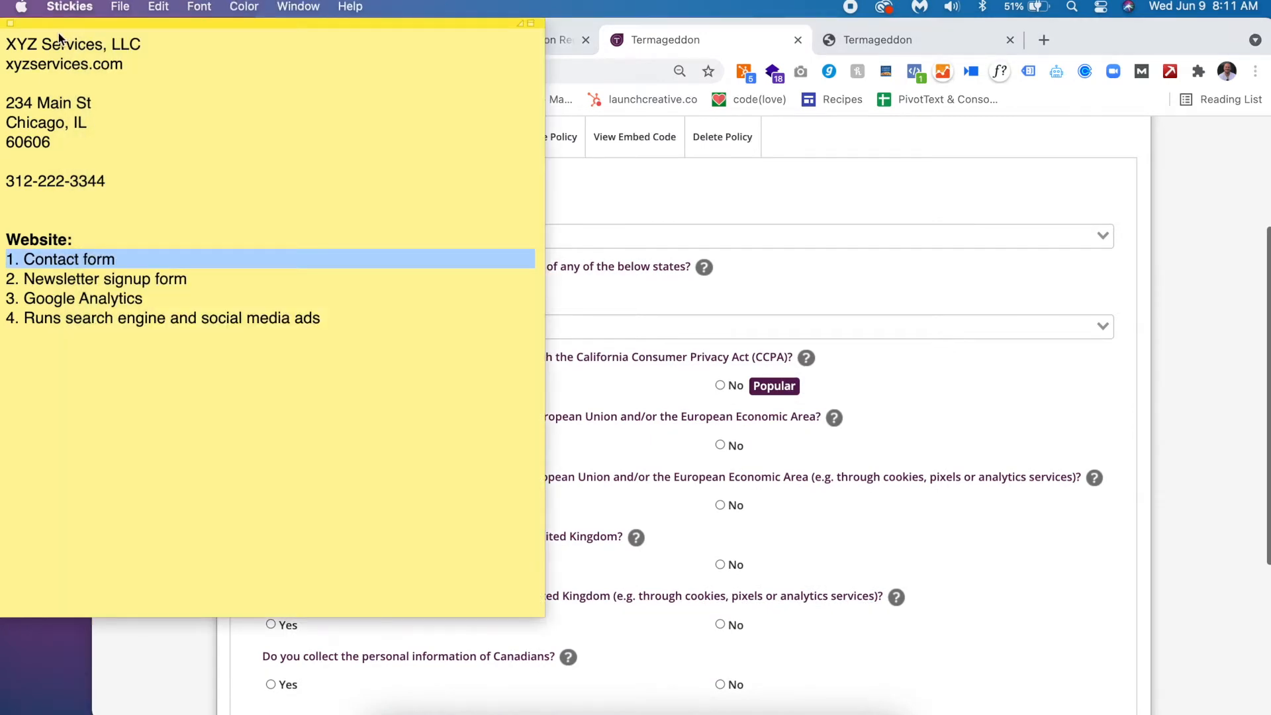
click(56, 45)
triple_click(56, 45)
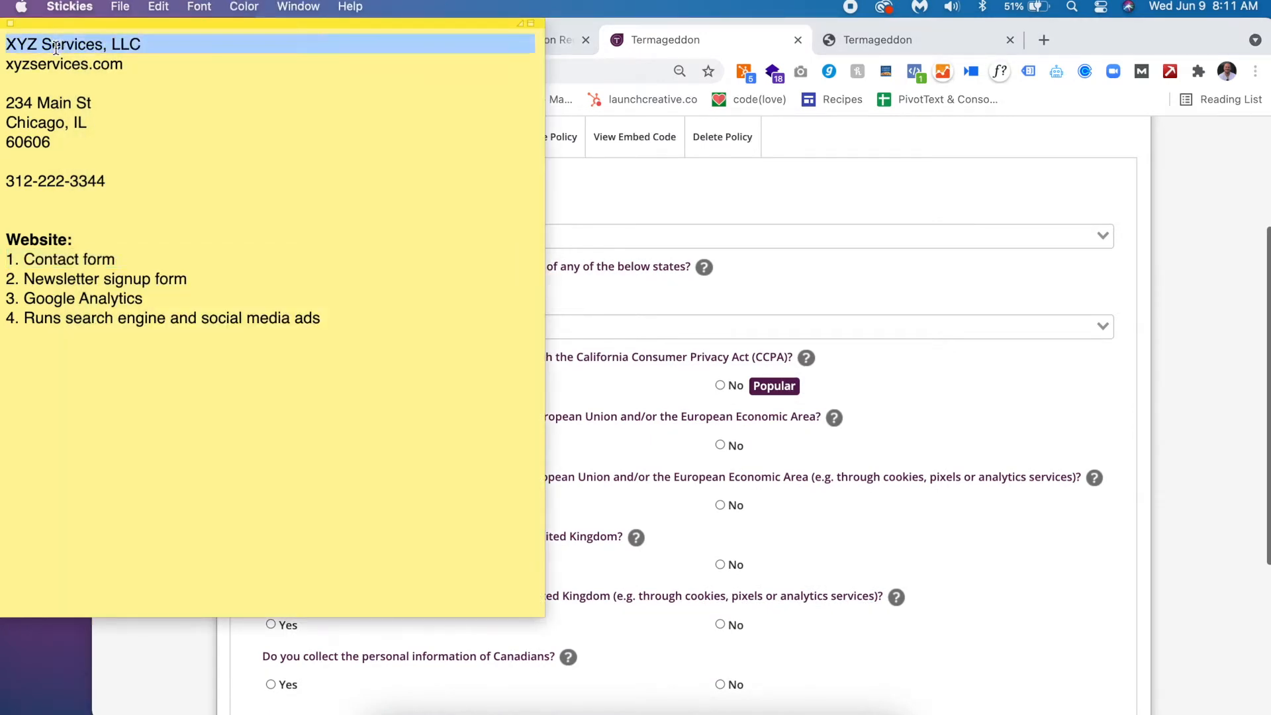
click(1154, 323)
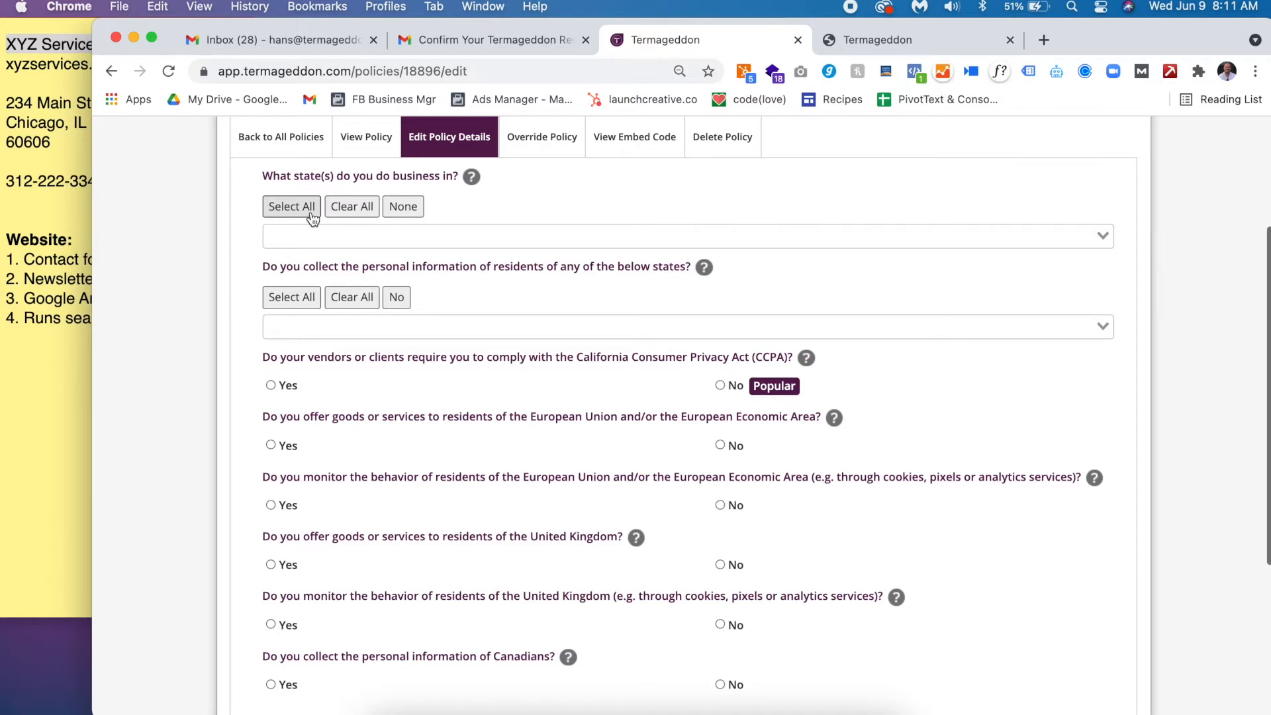
scroll(313, 219, down, 1)
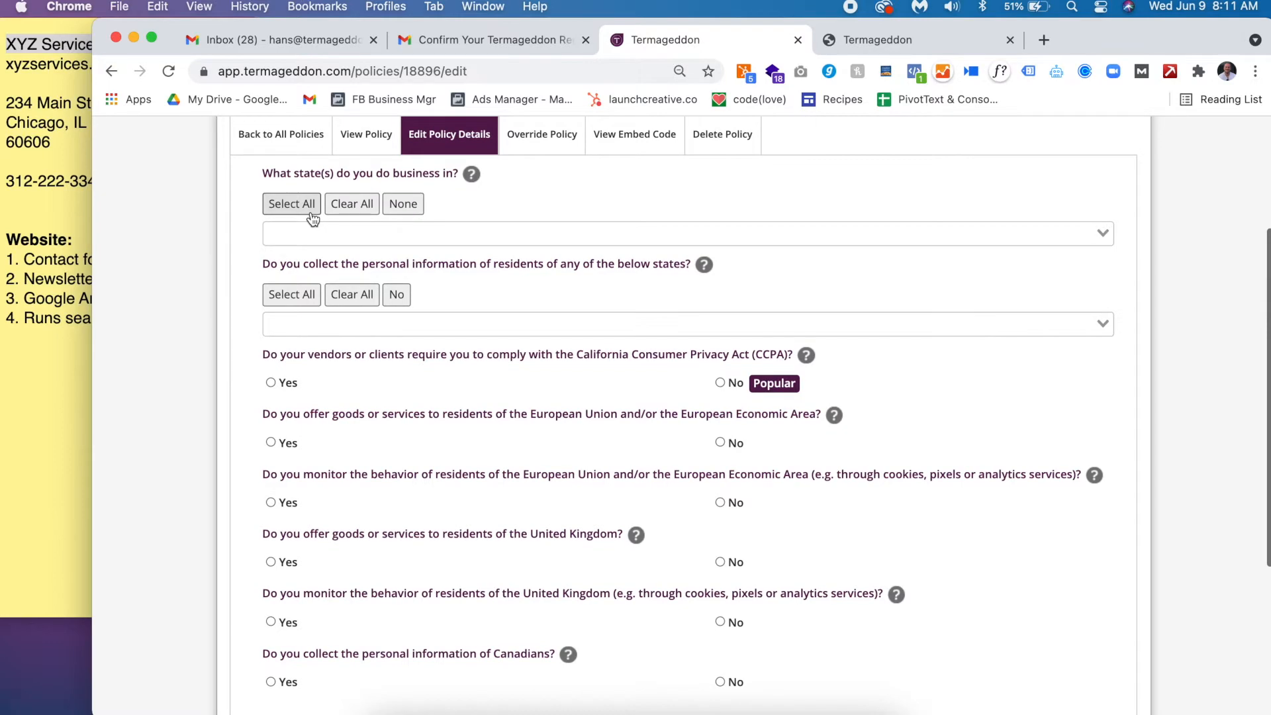
click(309, 206)
- Select all US states for residents whose personal information is collected
scroll(310, 206, down, 3)
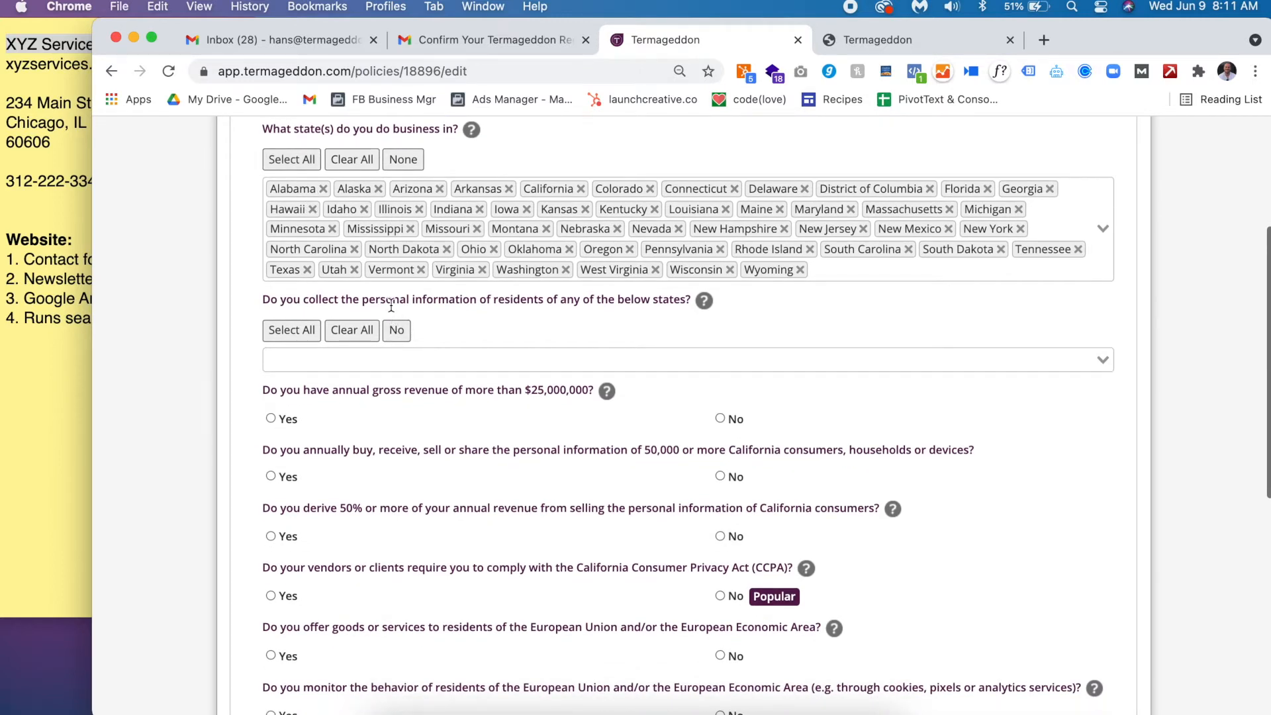
scroll(392, 306, up, 3)
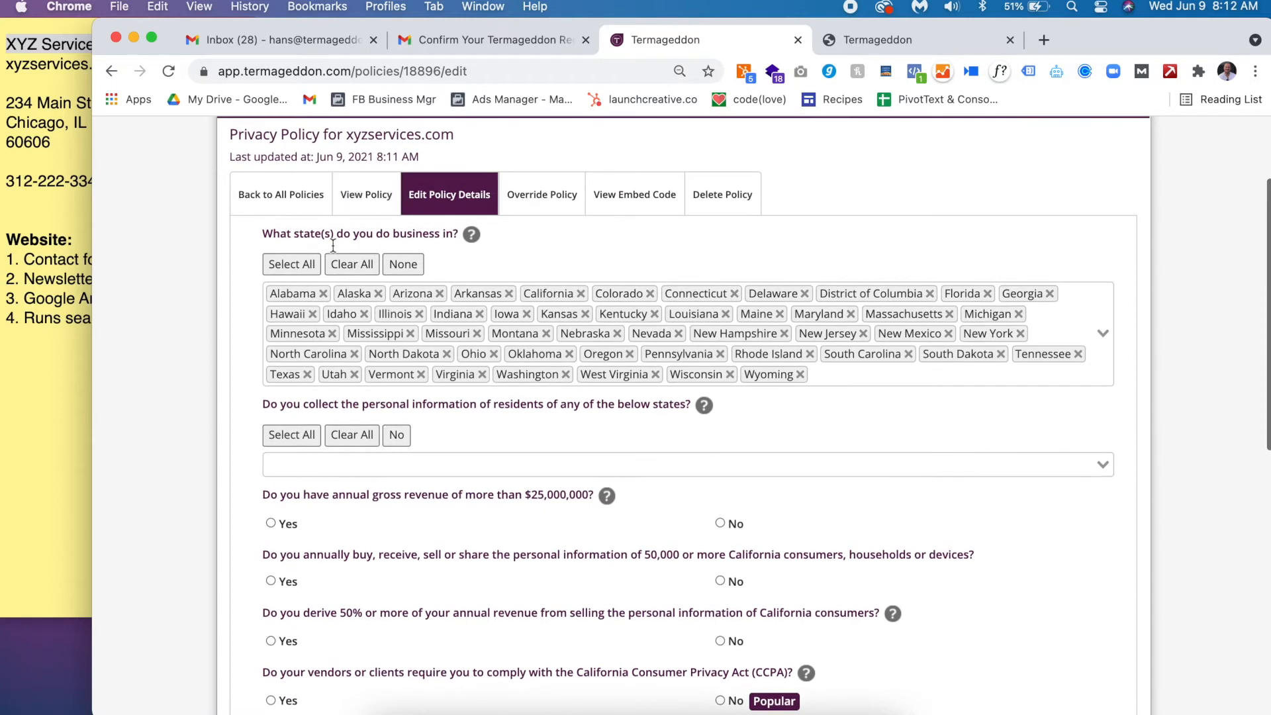
triple_click(335, 239)
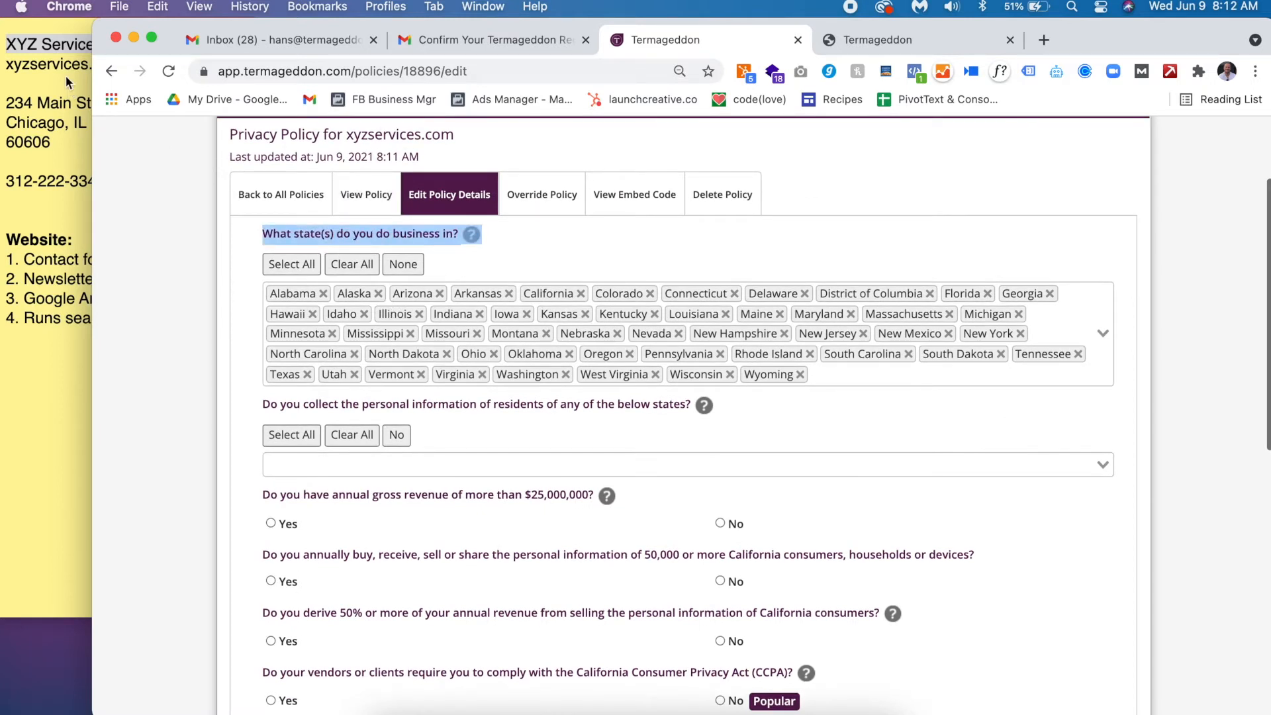
click(45, 503)
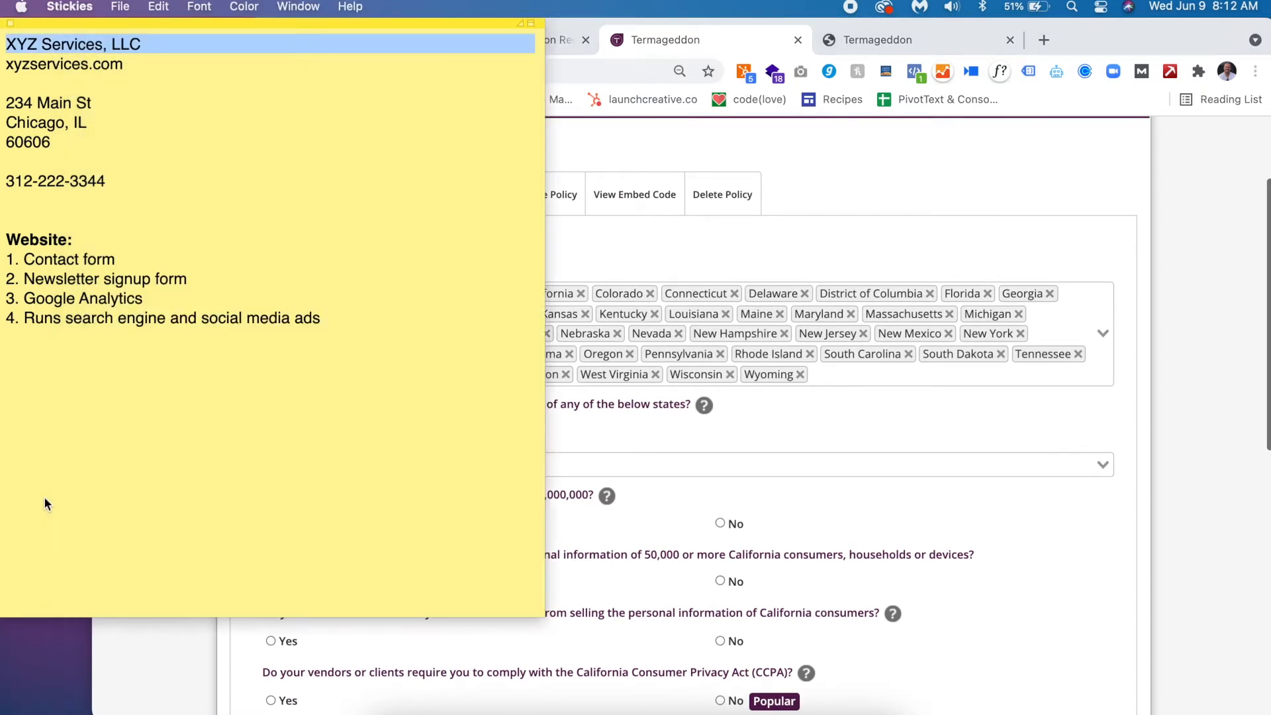
click(1195, 401)
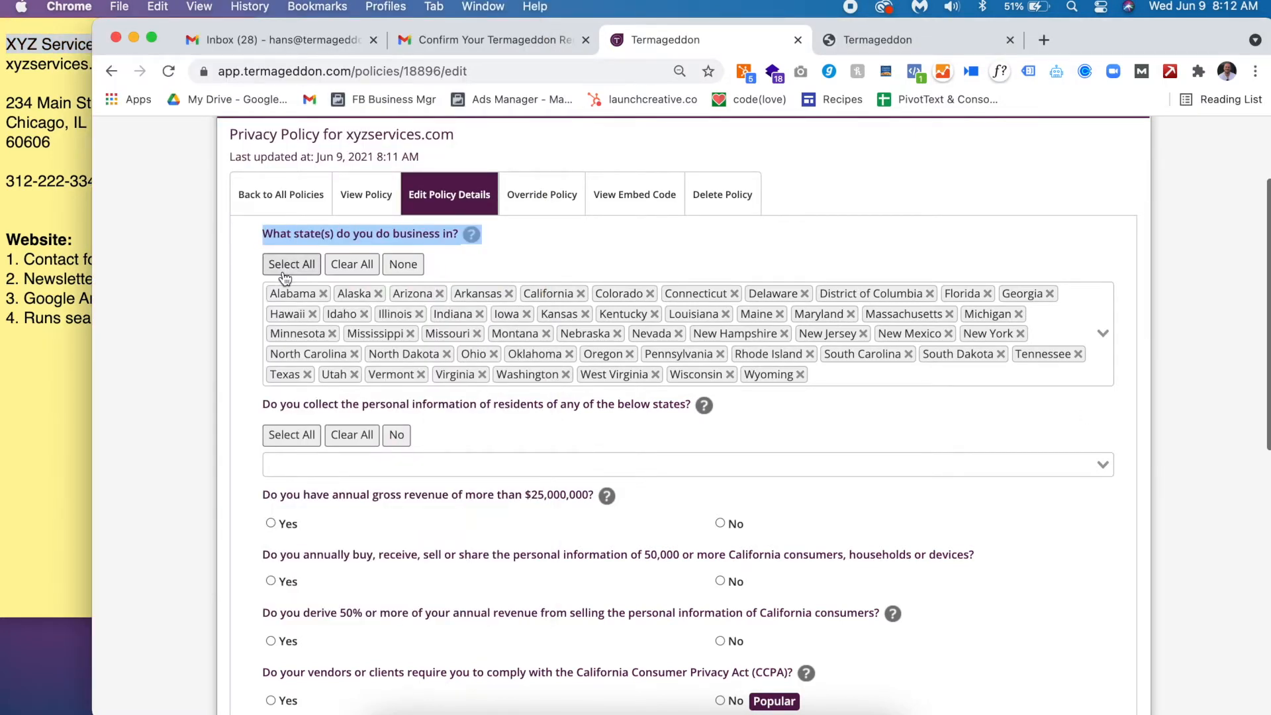
click(291, 406)
drag(263, 405, 454, 406)
double_click(462, 405)
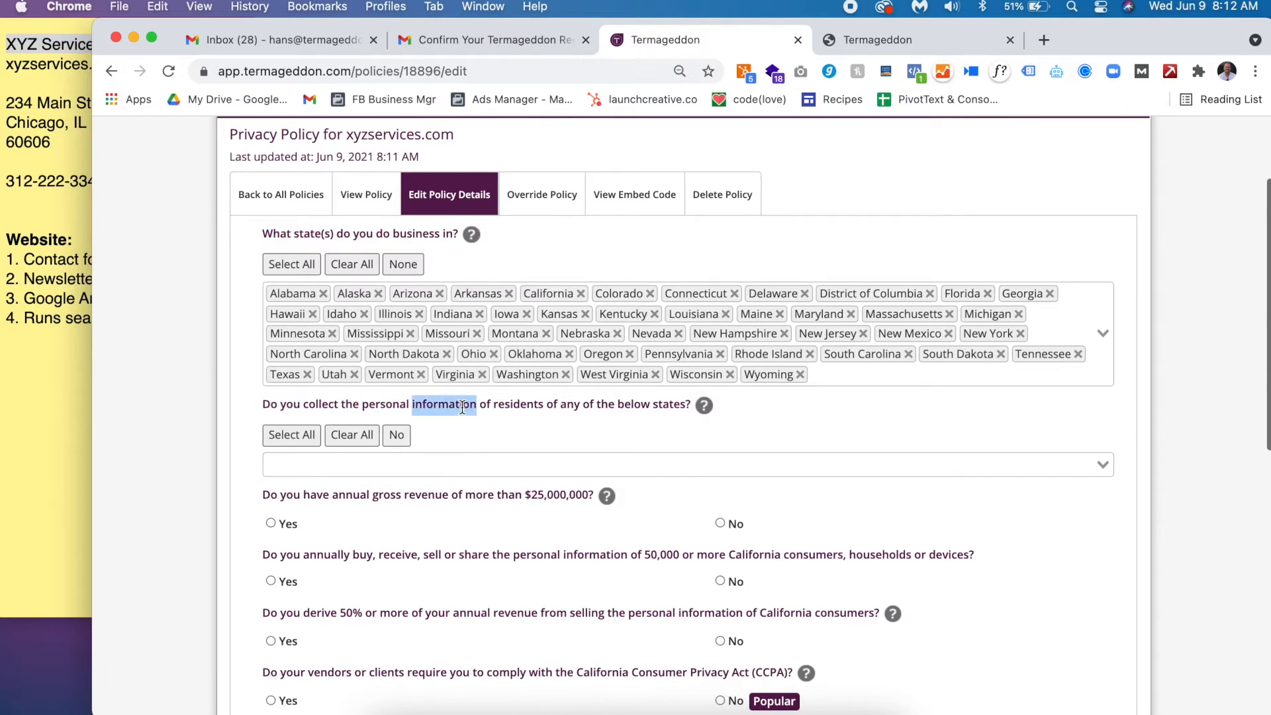
click(291, 435)
- Answer No to the $25,000,000 revenue, 50,000 consumers, 50% revenue and CCPA questions
scroll(476, 419, down, 3)
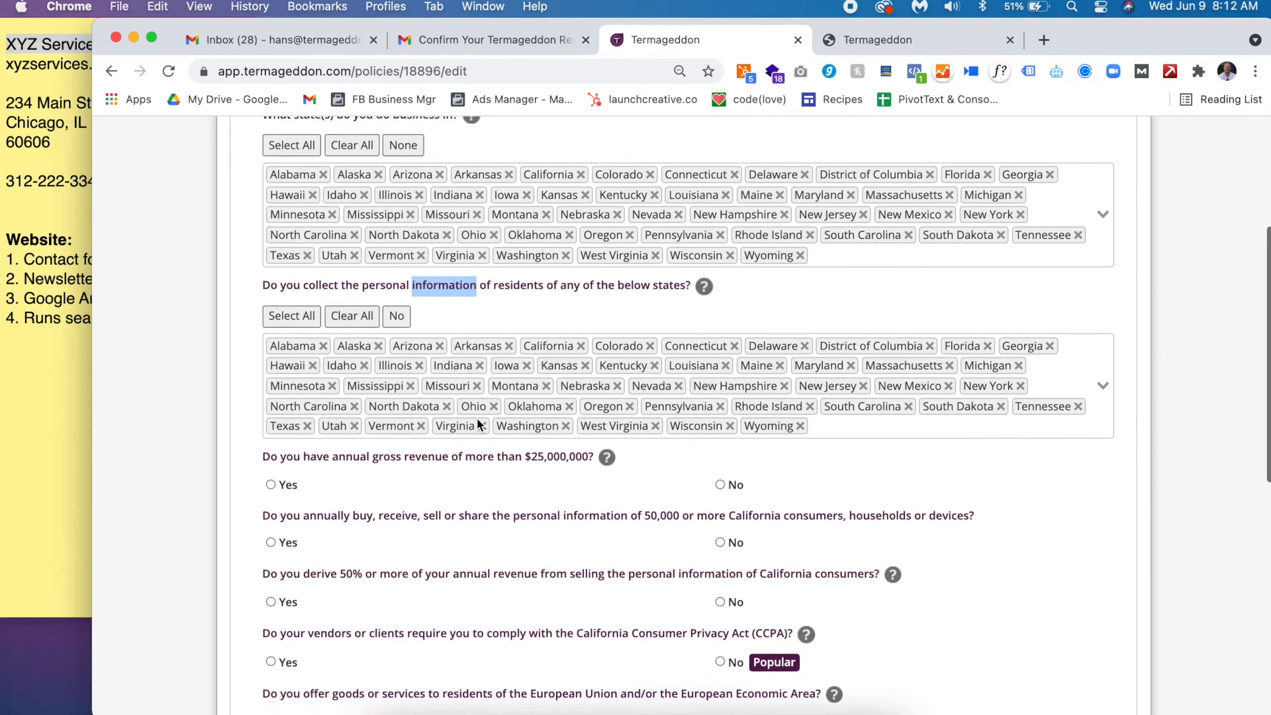
scroll(478, 424, down, 2)
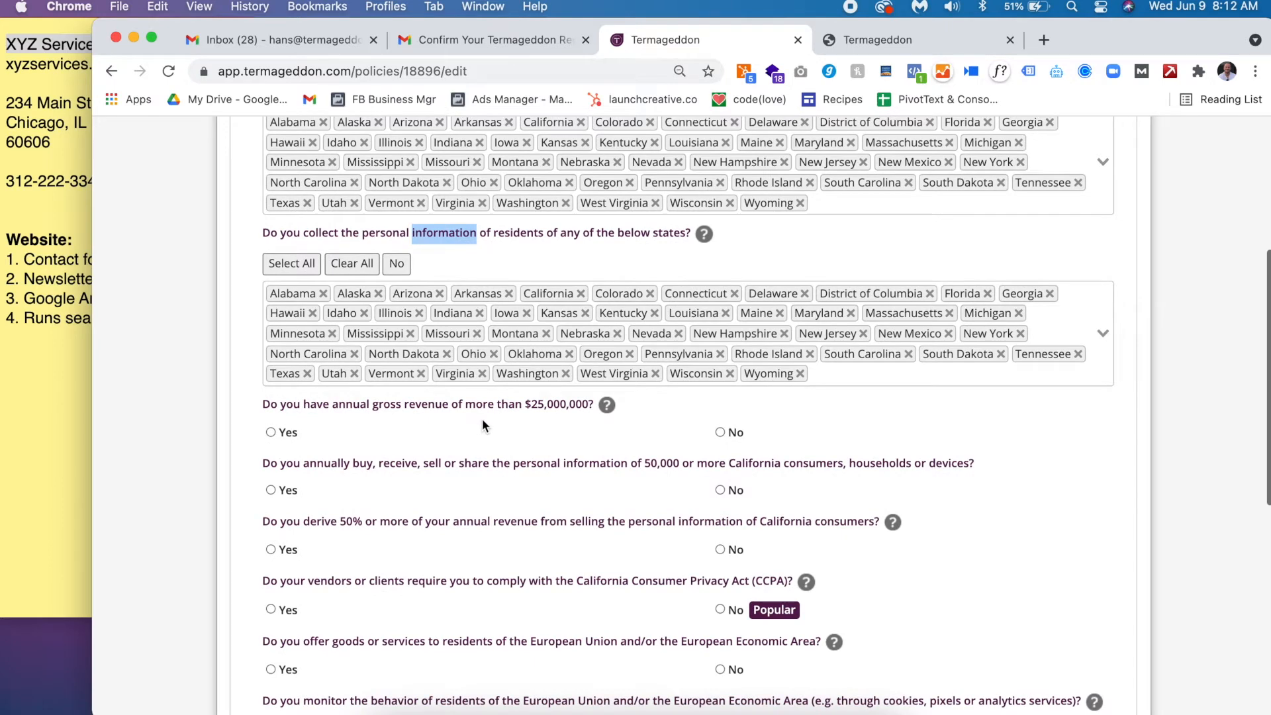
triple_click(469, 406)
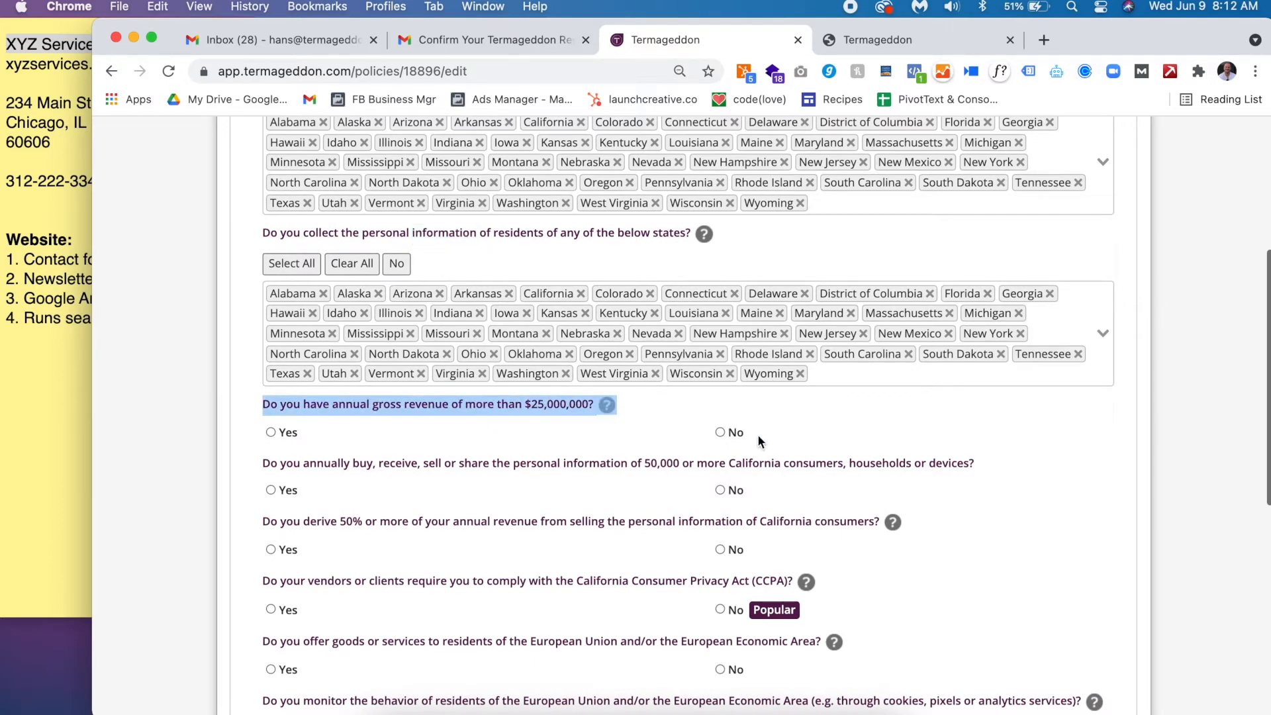
click(733, 435)
scroll(731, 437, down, 5)
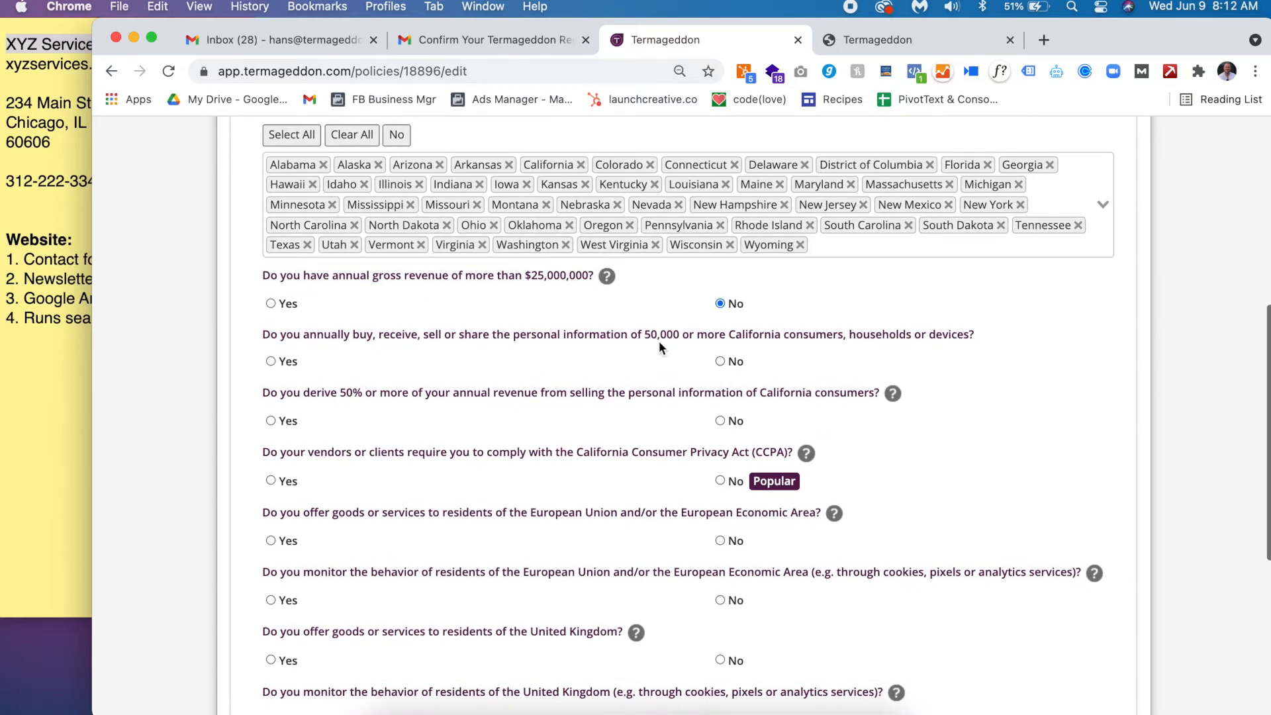
double_click(661, 340)
click(725, 363)
triple_click(394, 398)
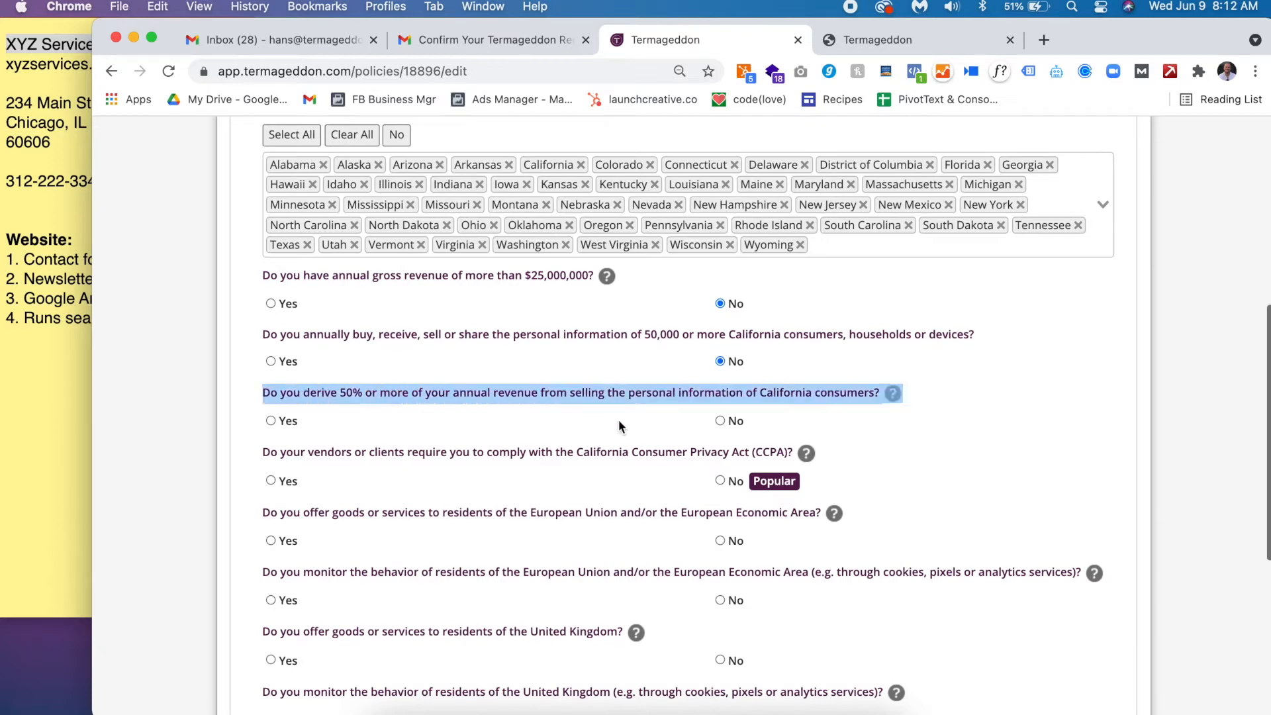
click(732, 423)
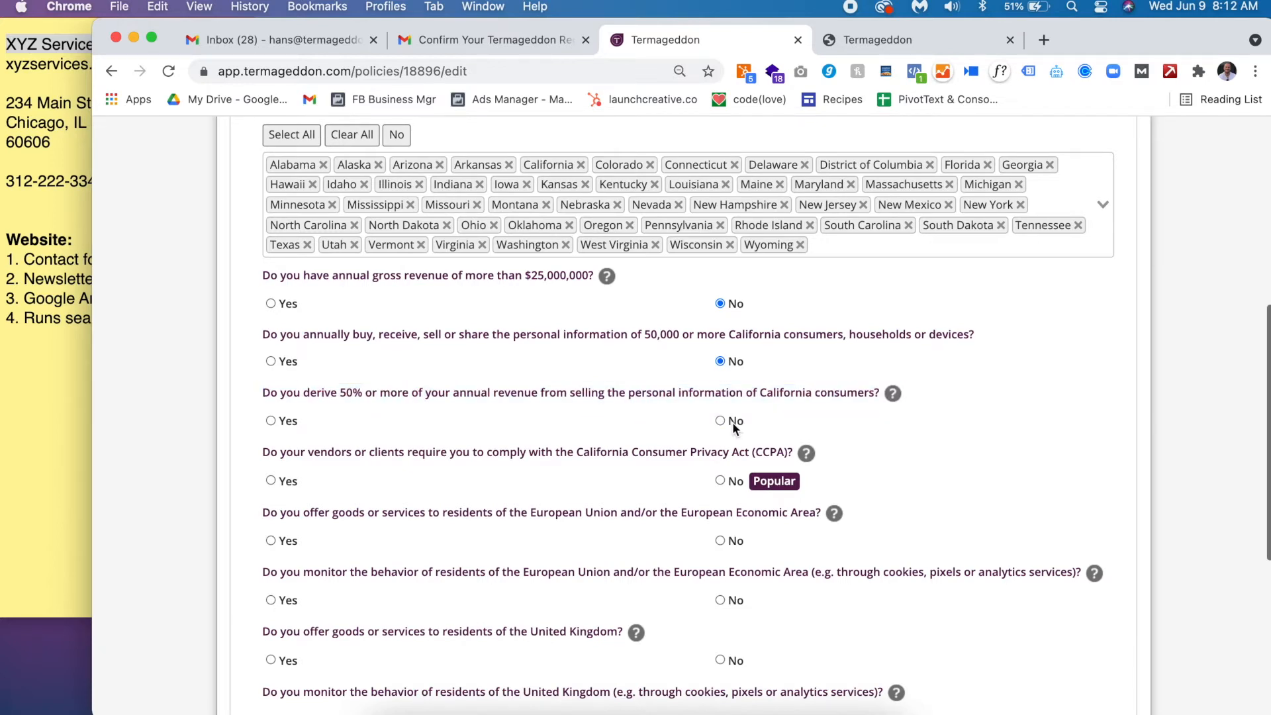
scroll(732, 423, down, 3)
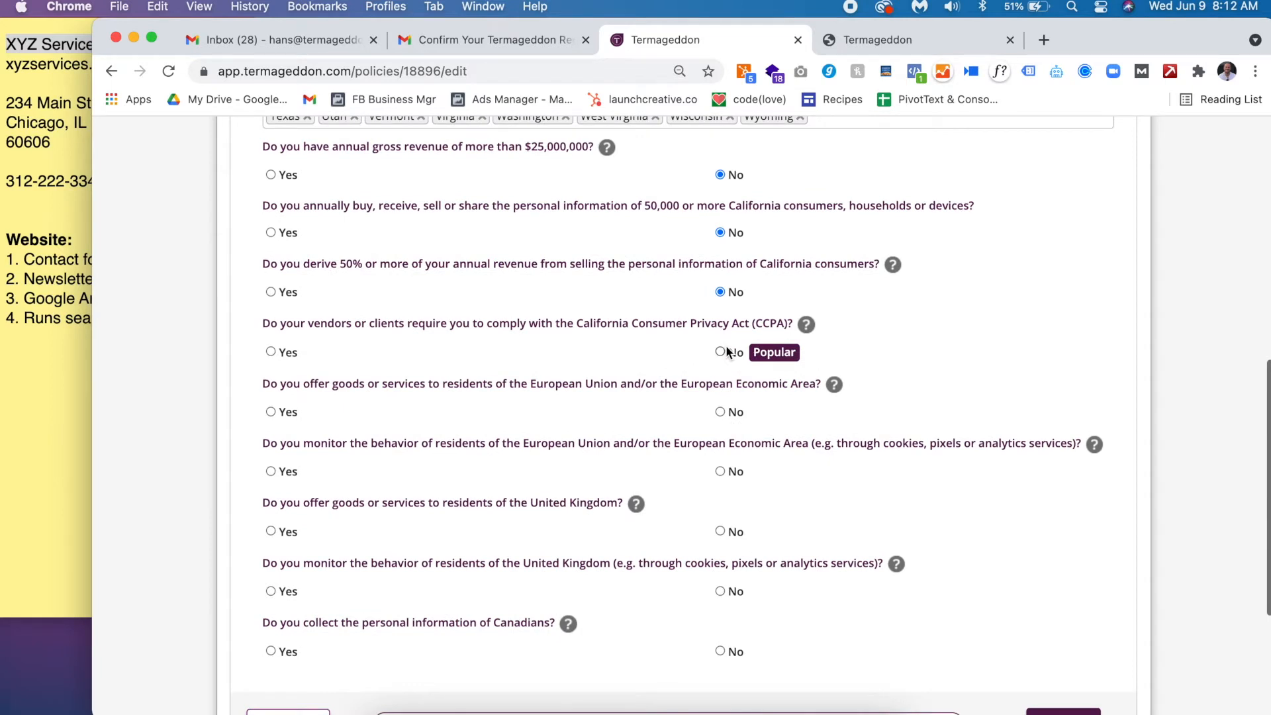
drag(362, 323, 673, 325)
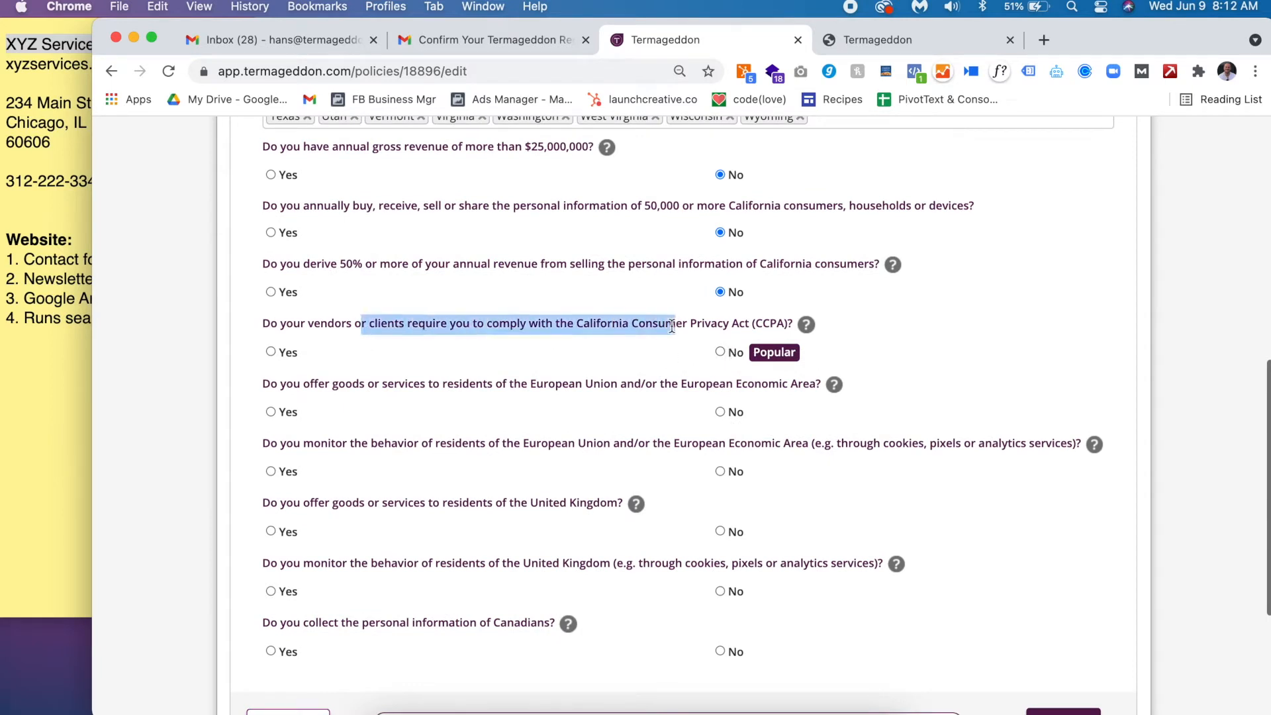
click(672, 326)
click(735, 353)
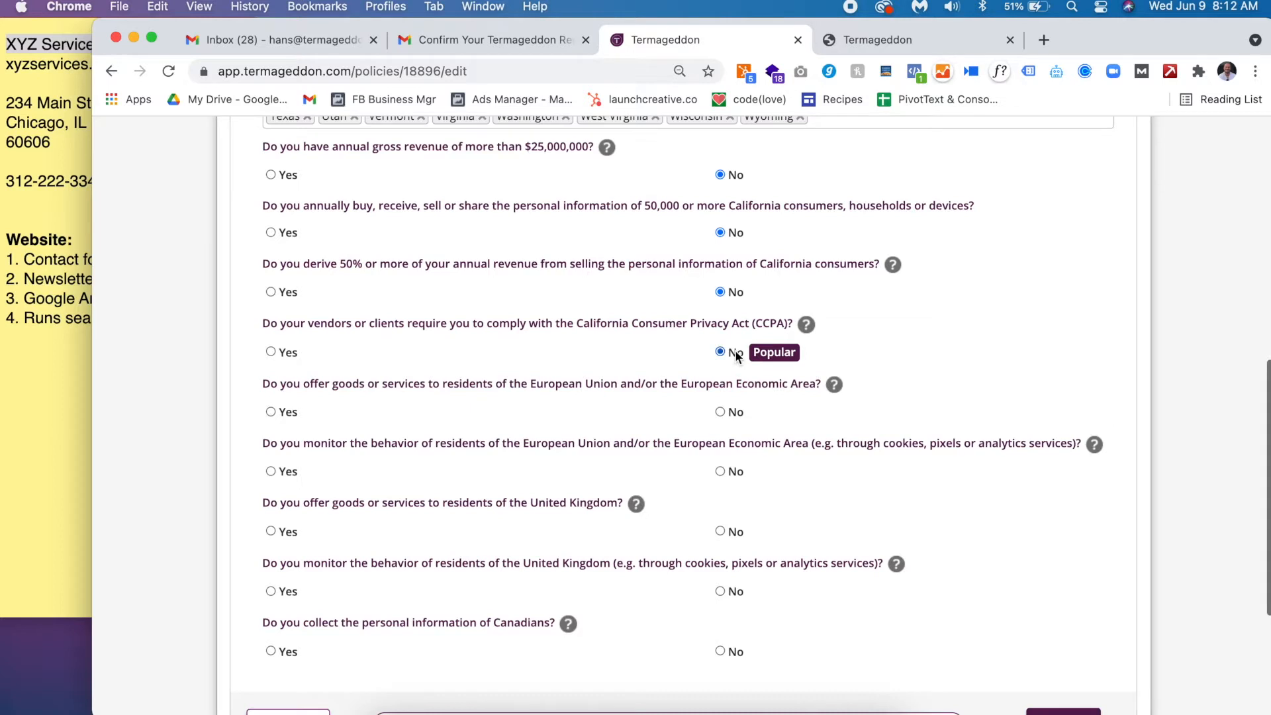
scroll(736, 356, down, 2)
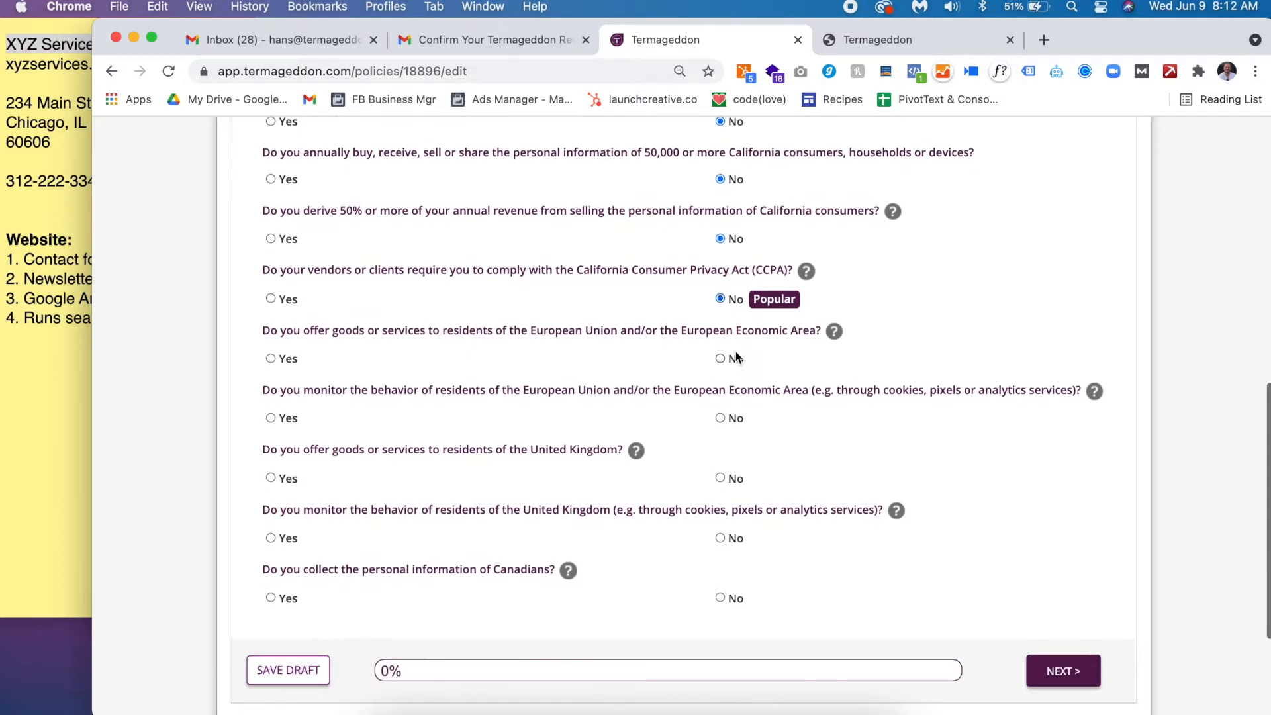
- Answer Yes to offering goods to, and monitoring, EU and UK residents
triple_click(263, 331)
click(285, 352)
triple_click(275, 393)
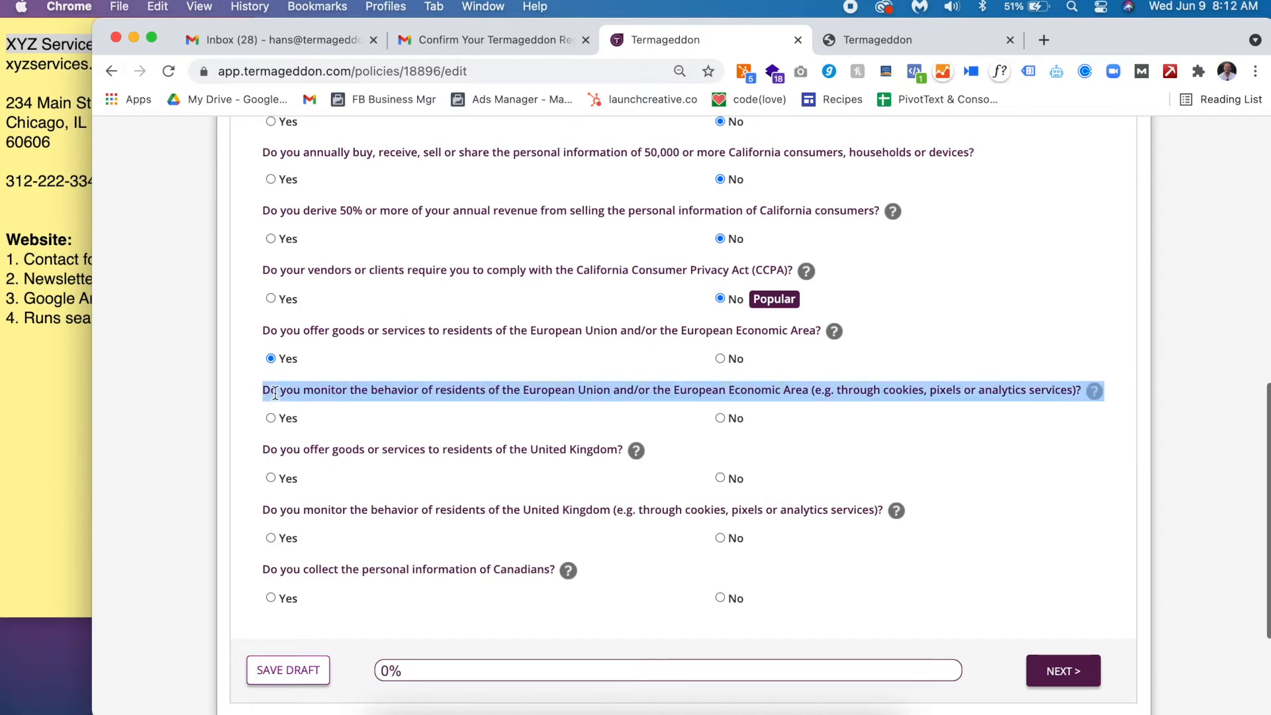
click(271, 427)
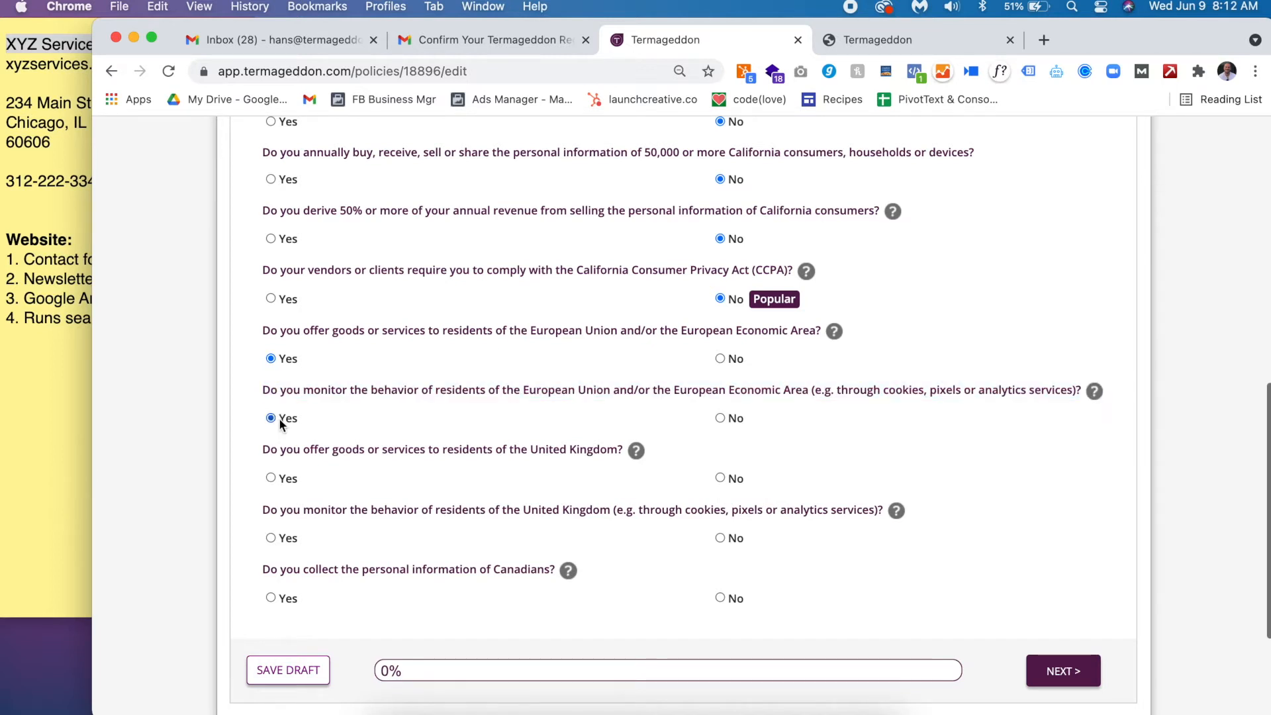
click(44, 301)
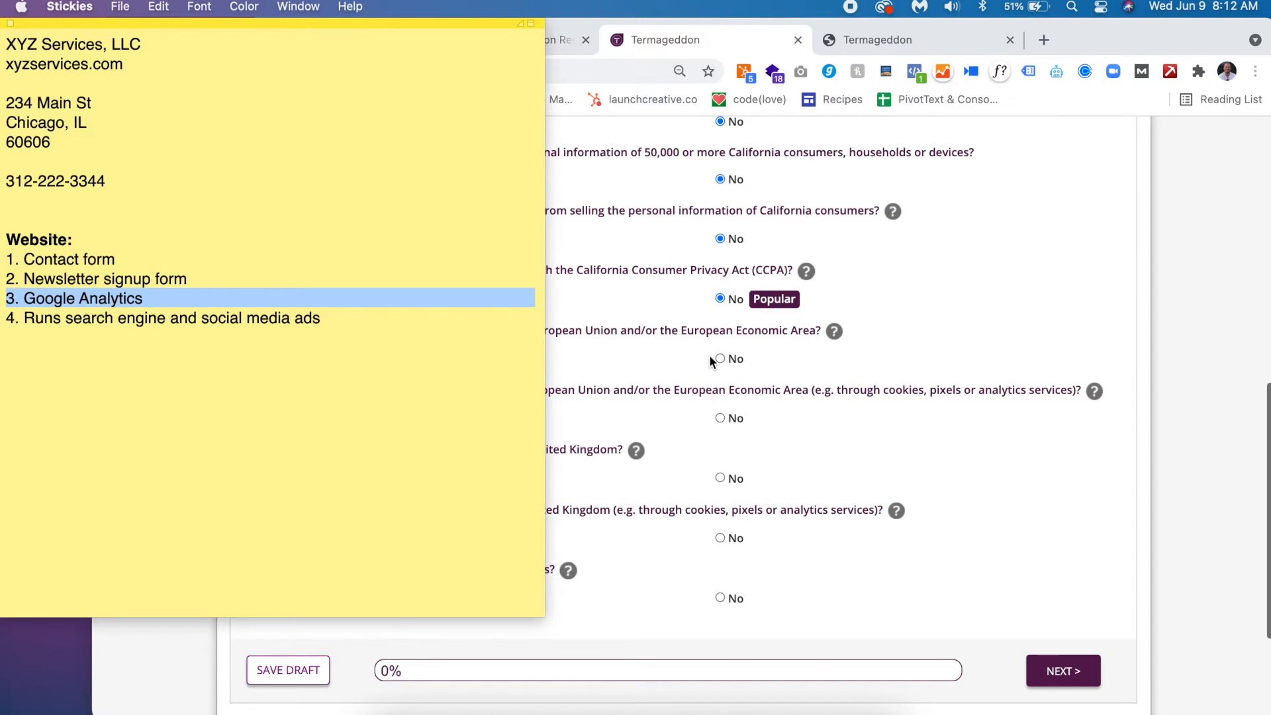
click(781, 390)
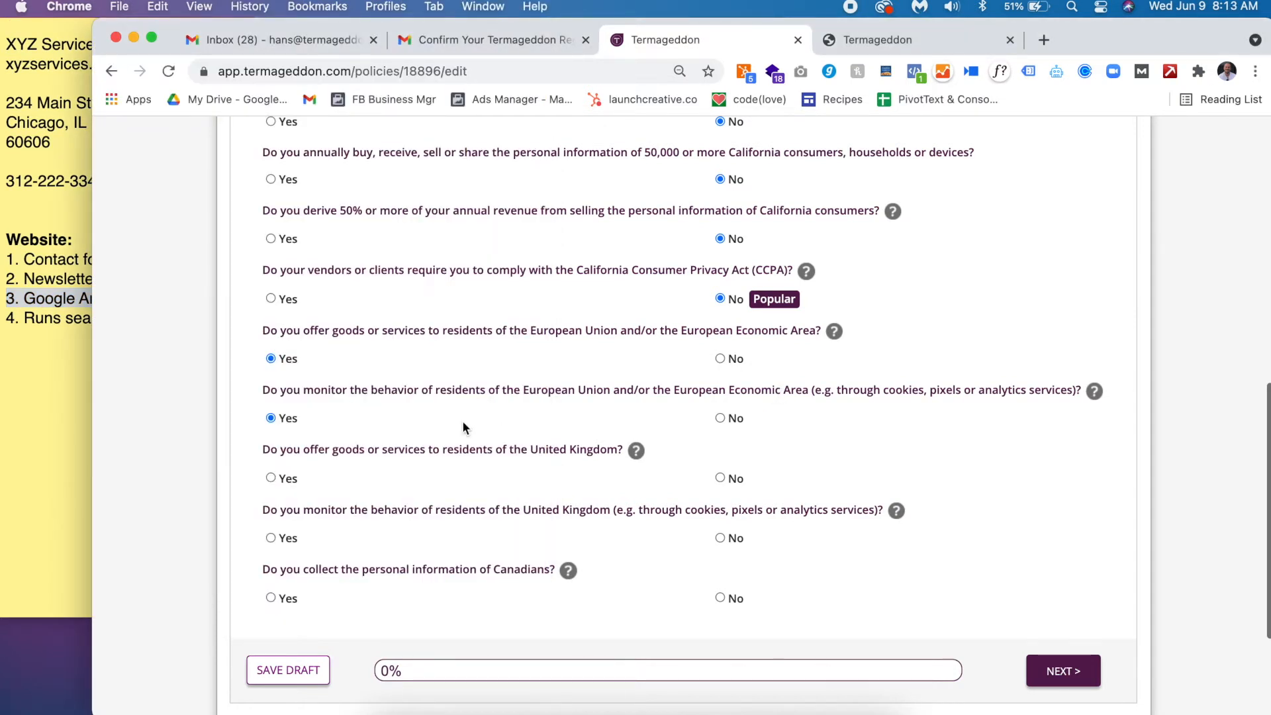
triple_click(410, 451)
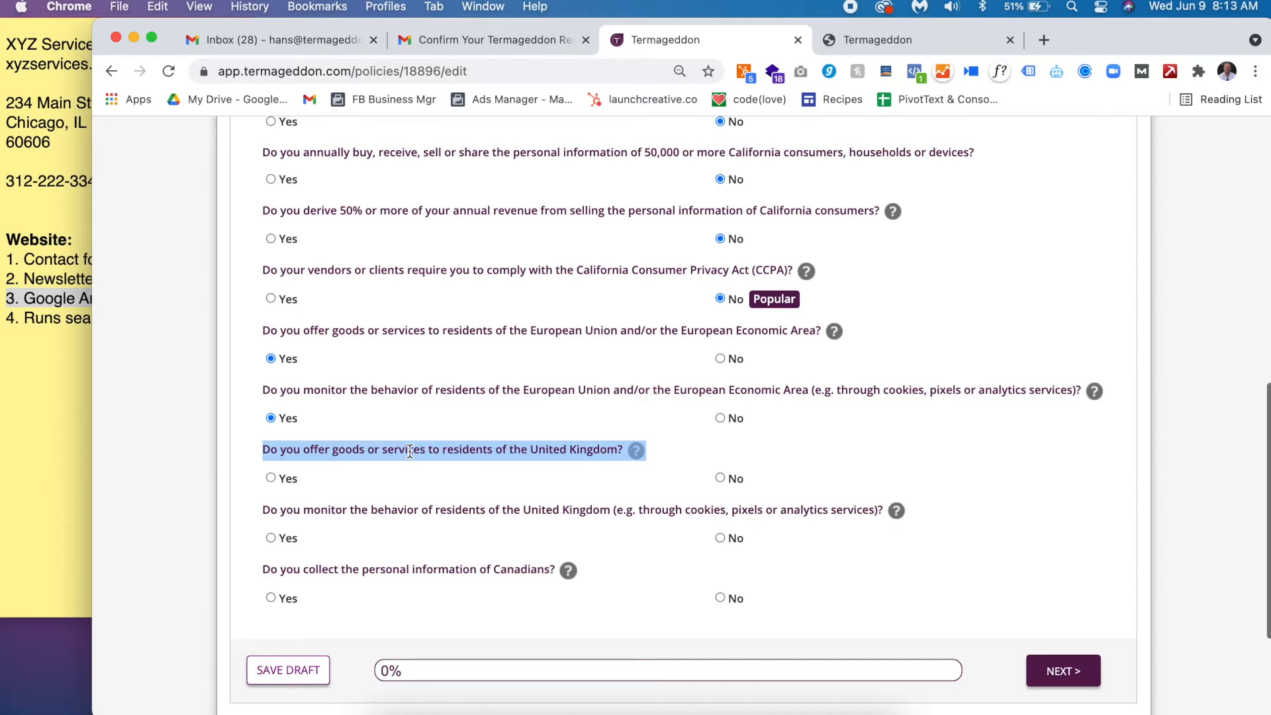
click(288, 481)
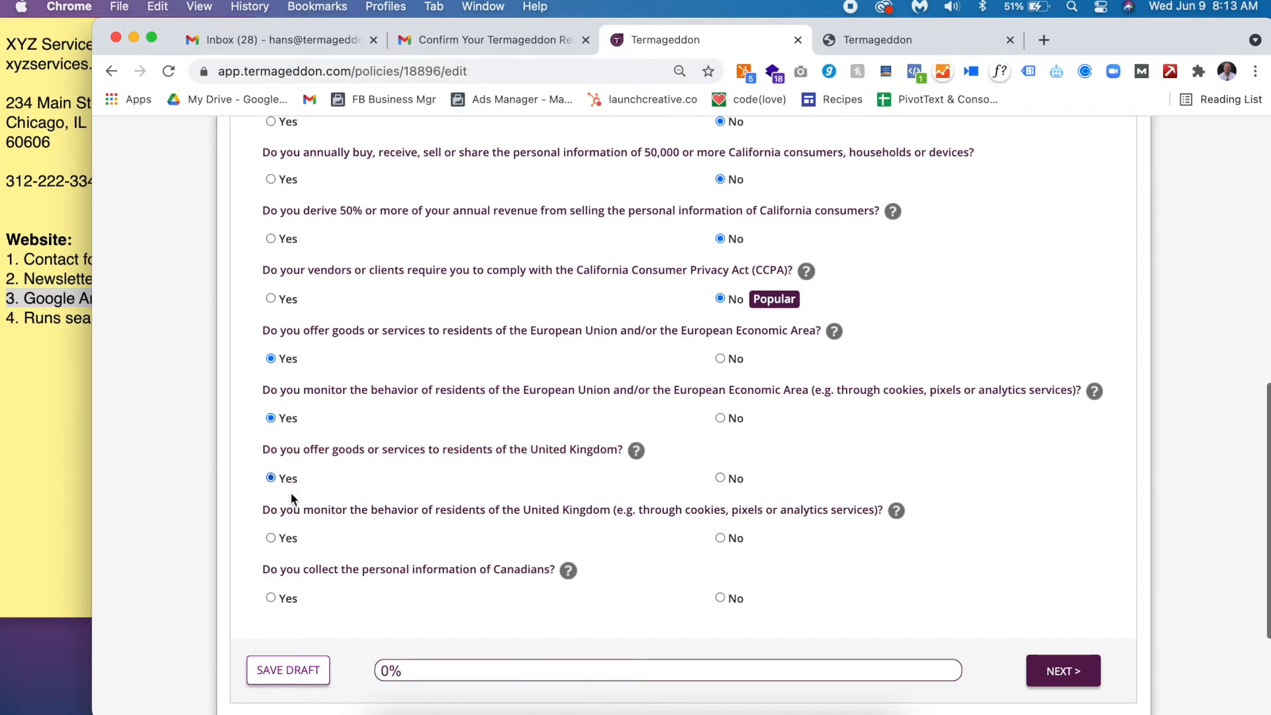
triple_click(305, 515)
click(293, 548)
- Answer Yes to collecting Canadians' personal information, after checking the analytics note
click(19, 337)
double_click(796, 509)
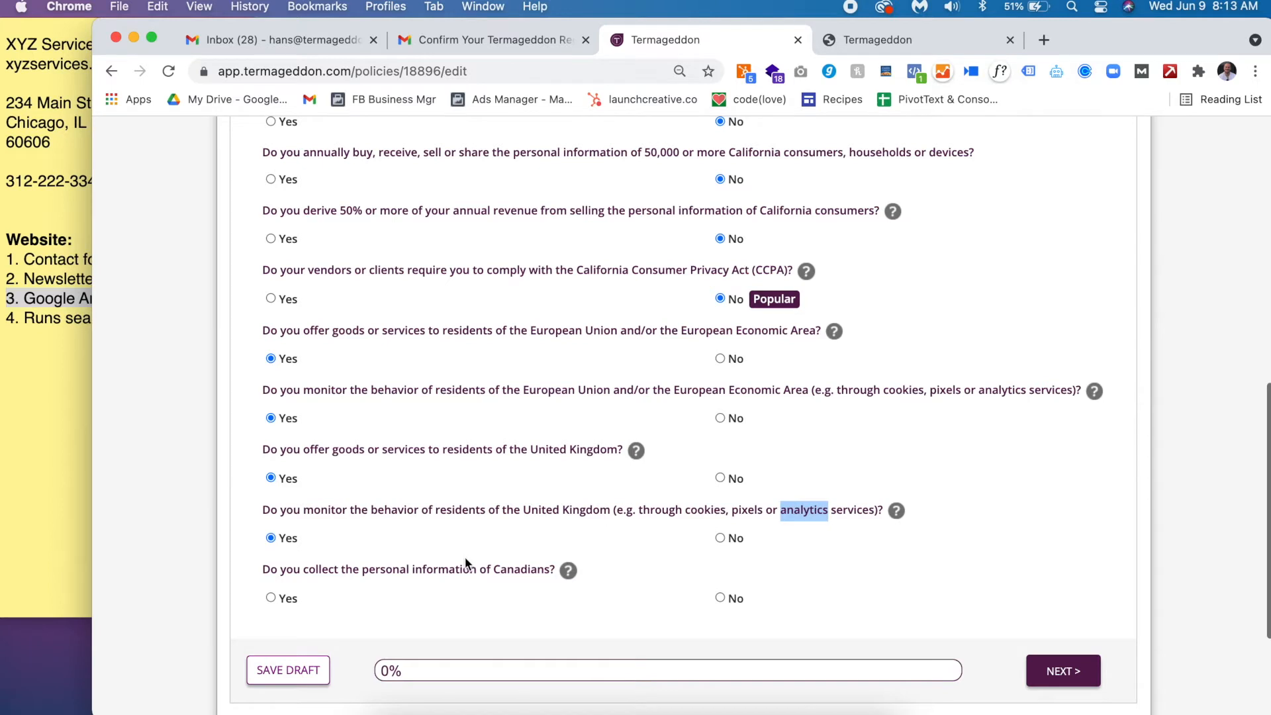
click(40, 316)
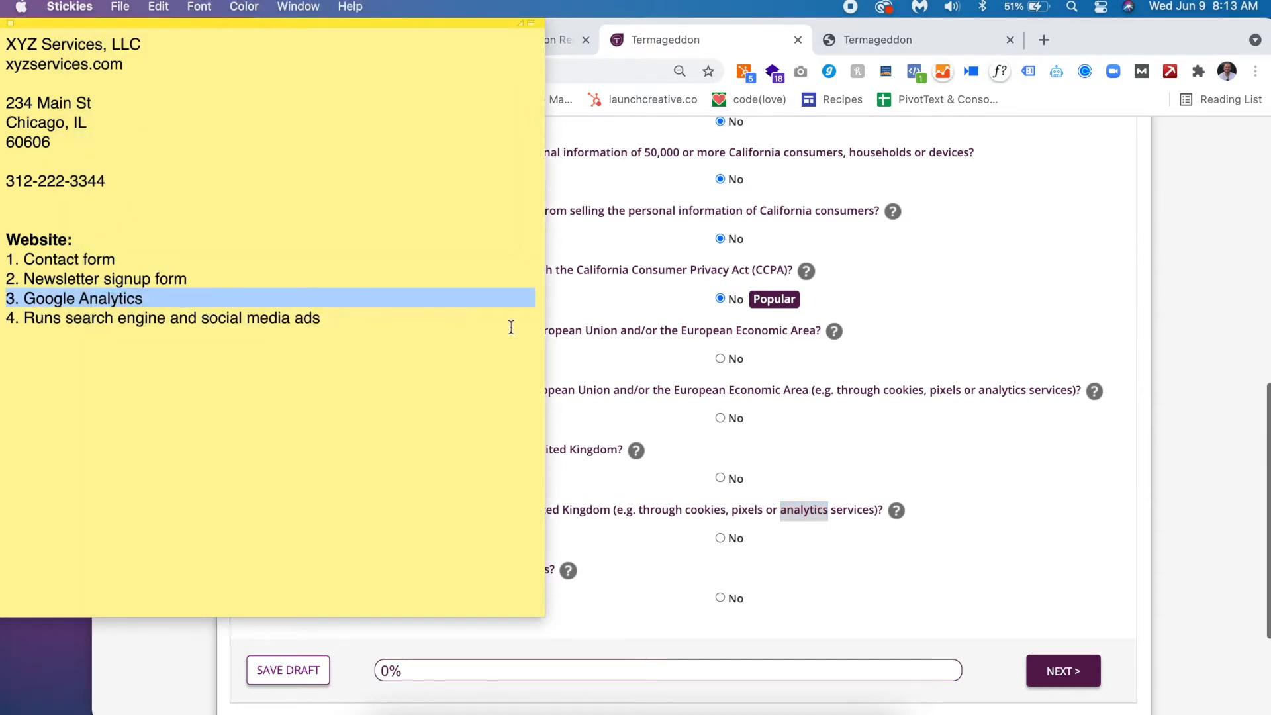
click(1159, 514)
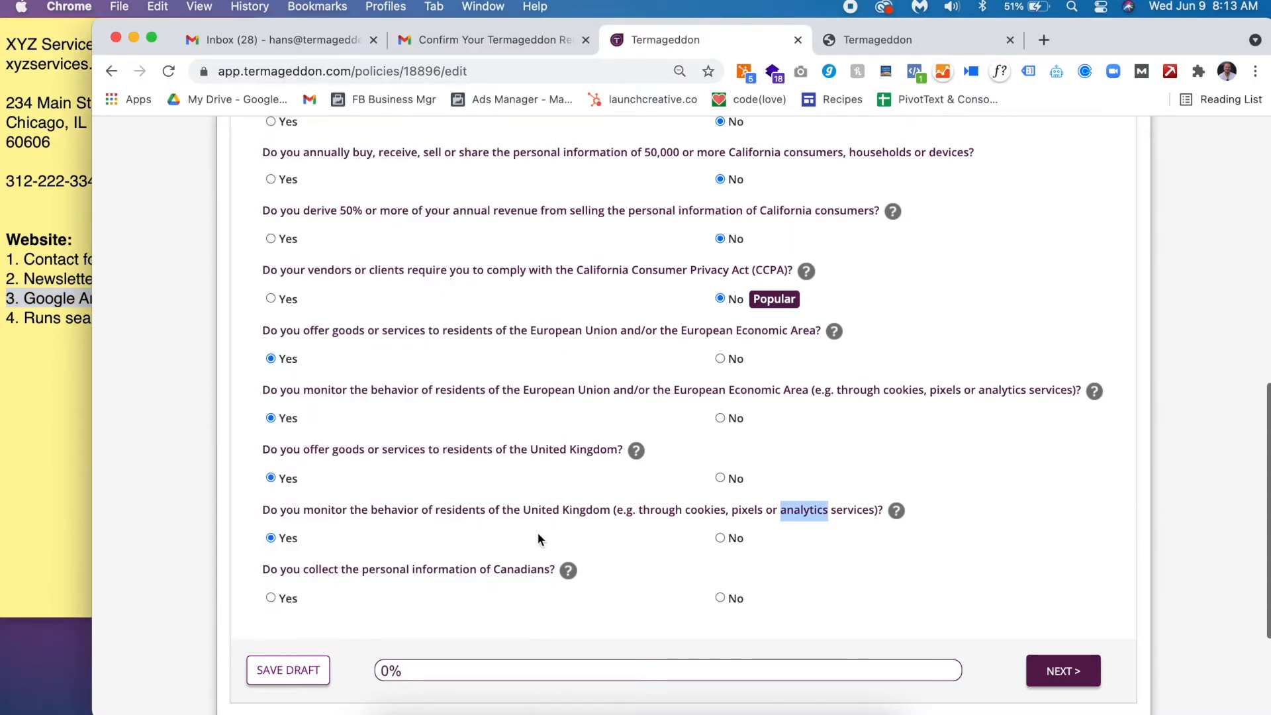
triple_click(432, 573)
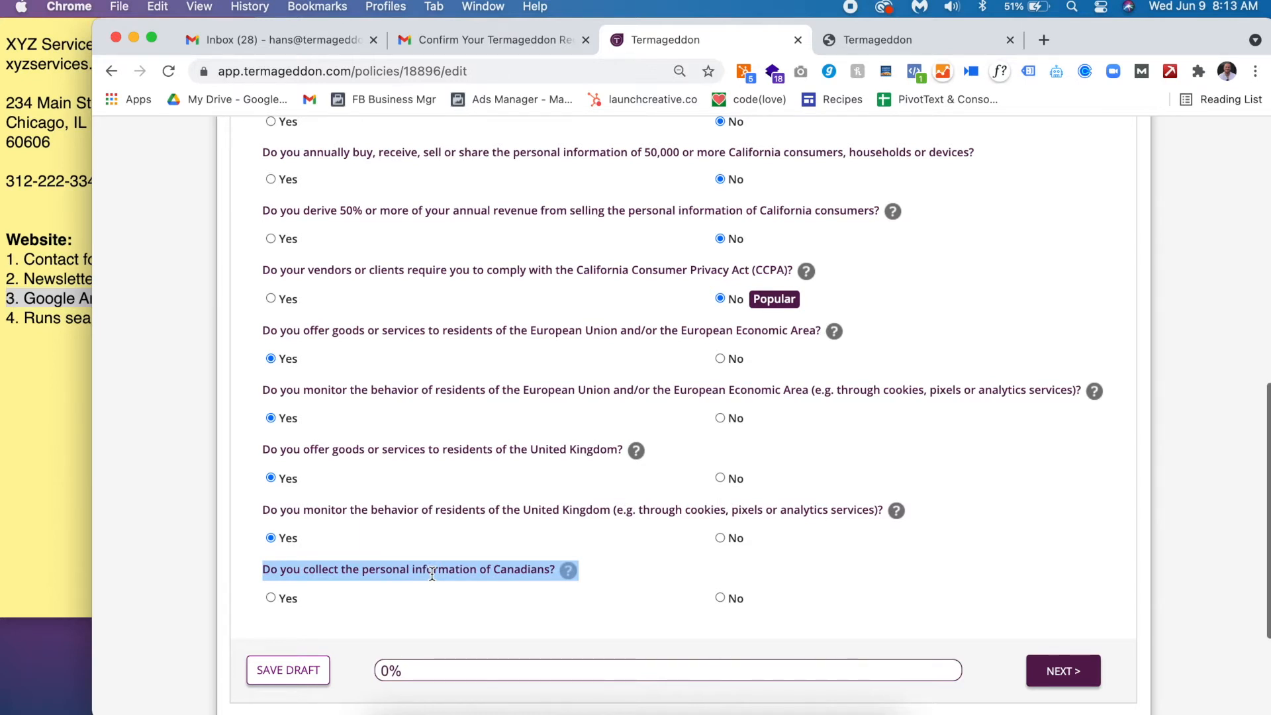
click(276, 594)
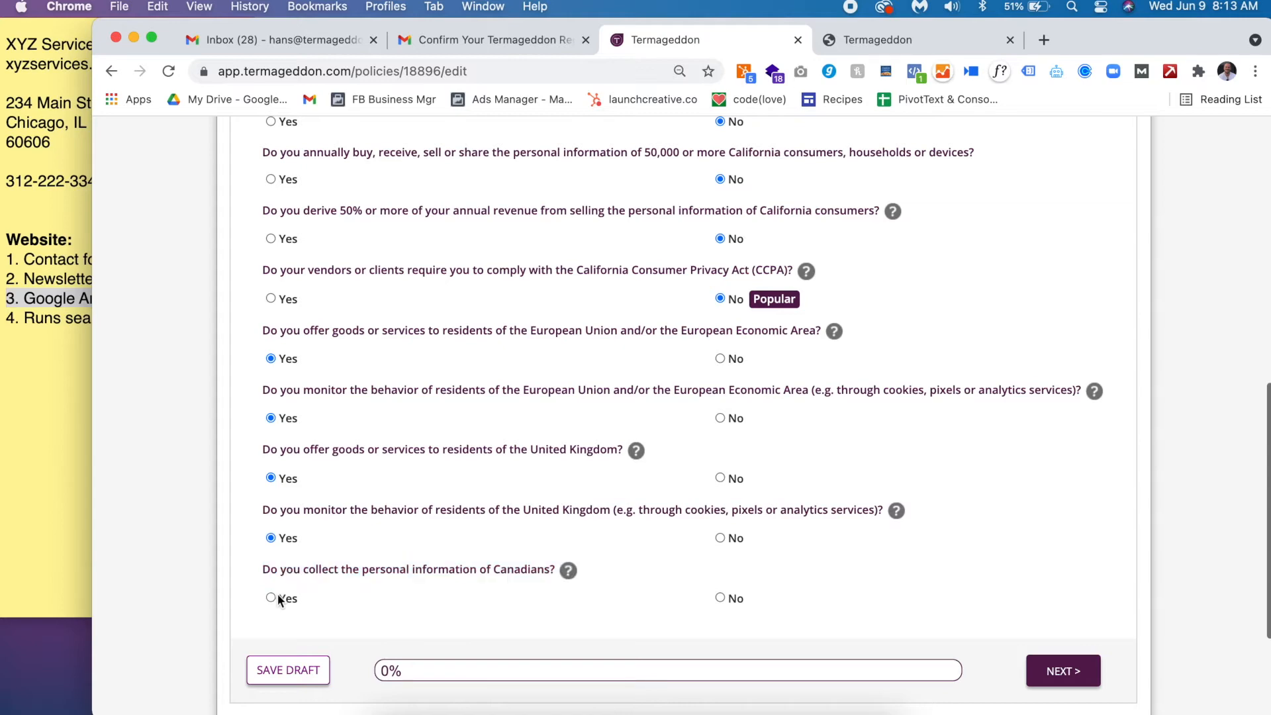
scroll(680, 592, down, 2)
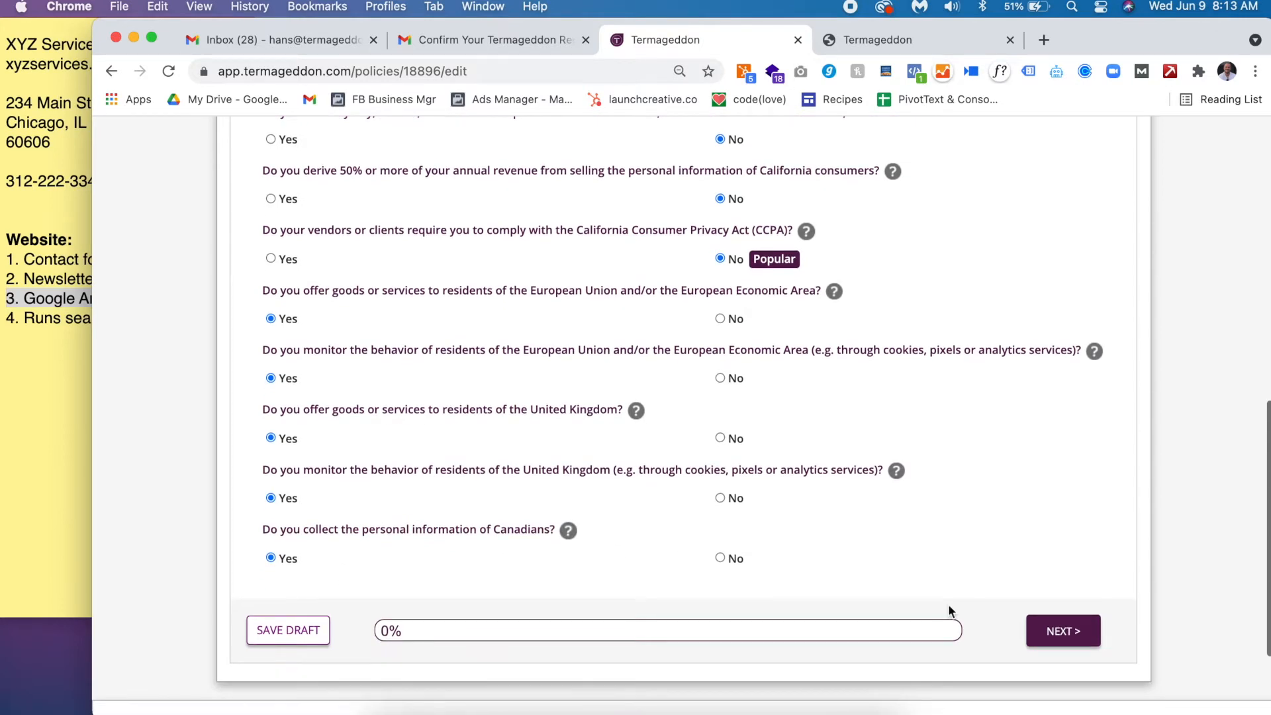
- Advance to the 40% step asking what personal information is collected and review it
click(1083, 635)
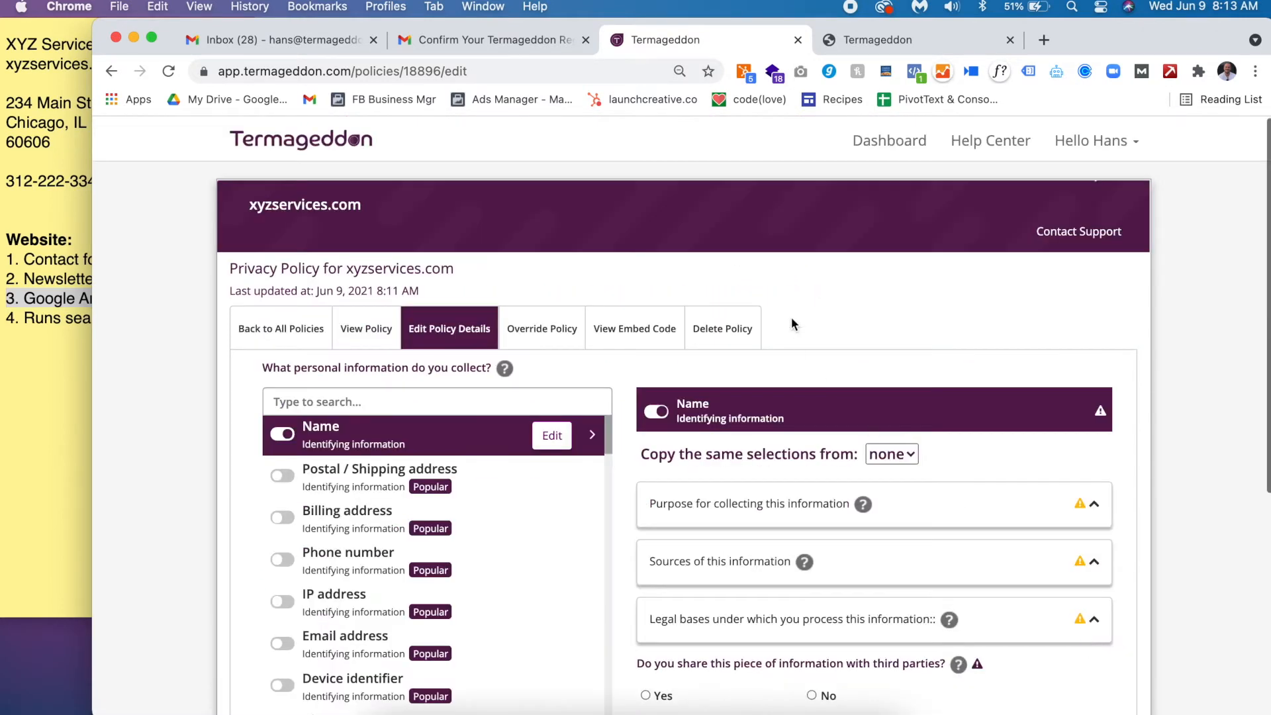
scroll(792, 320, down, 4)
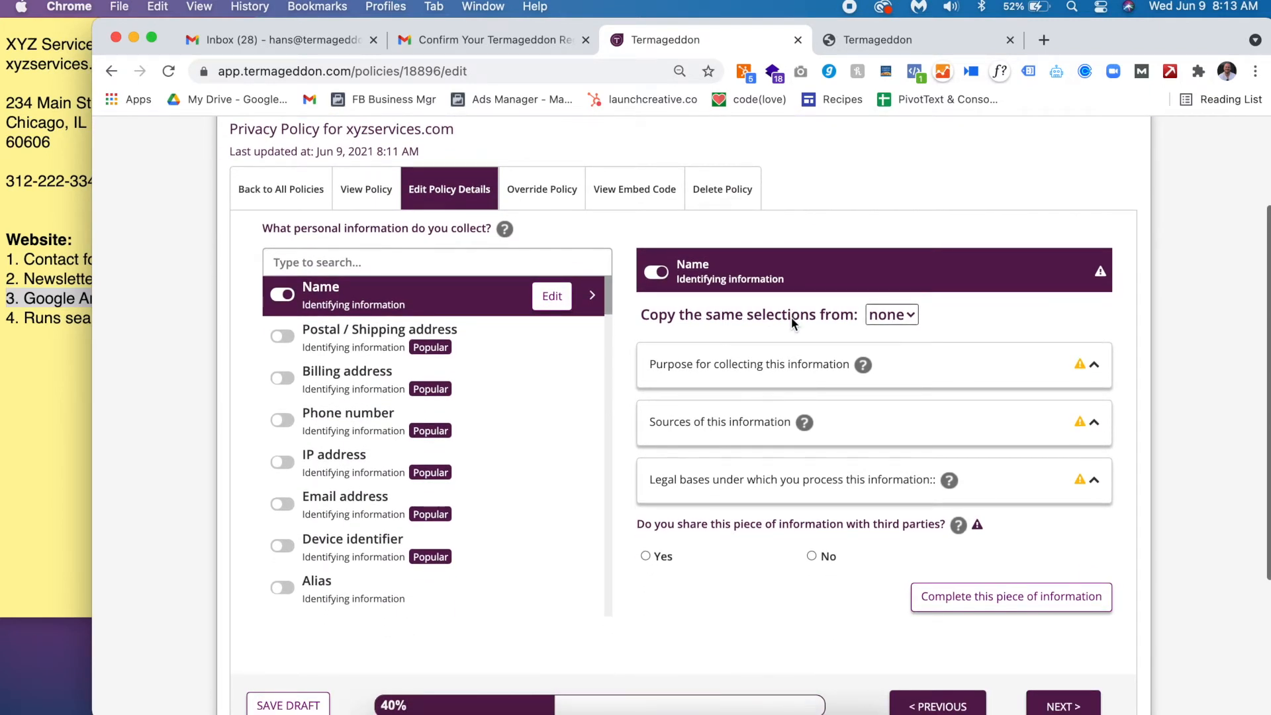
scroll(792, 317, down, 1)
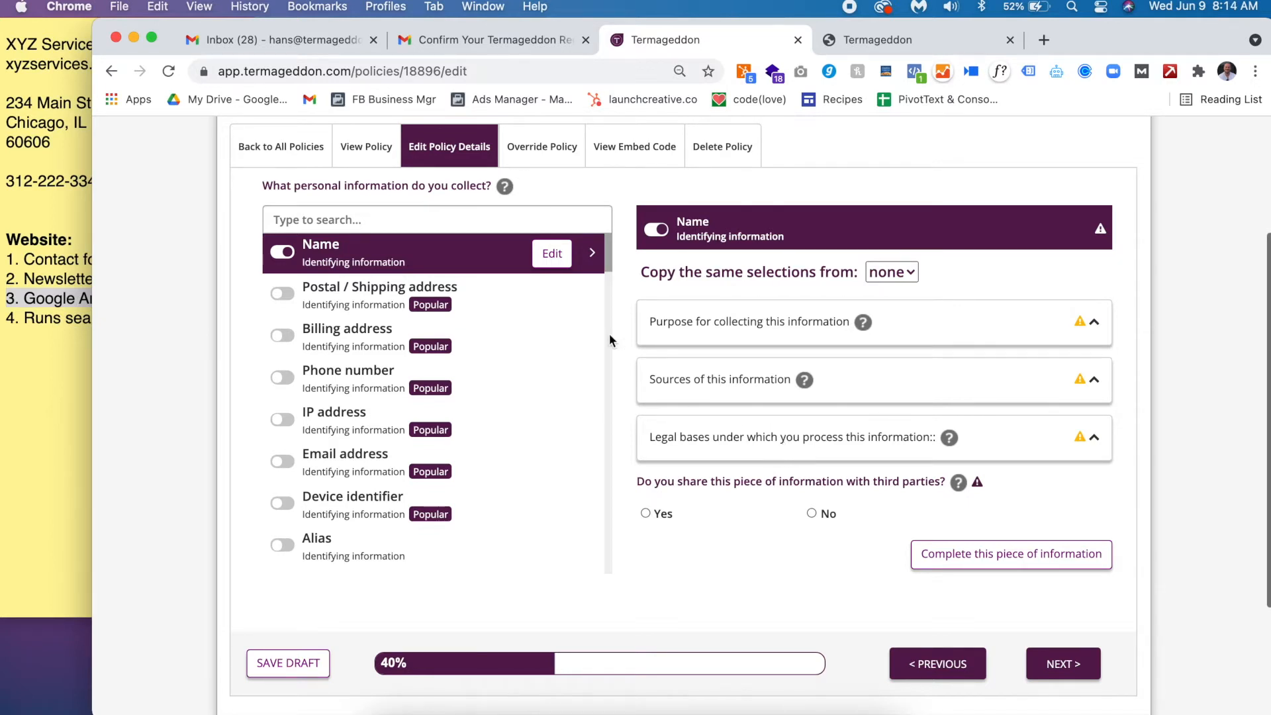
scroll(524, 378, down, 1)
scroll(523, 379, up, 1)
- Switch on Email address and IP address as collected information, based on the site notes
click(50, 266)
triple_click(50, 262)
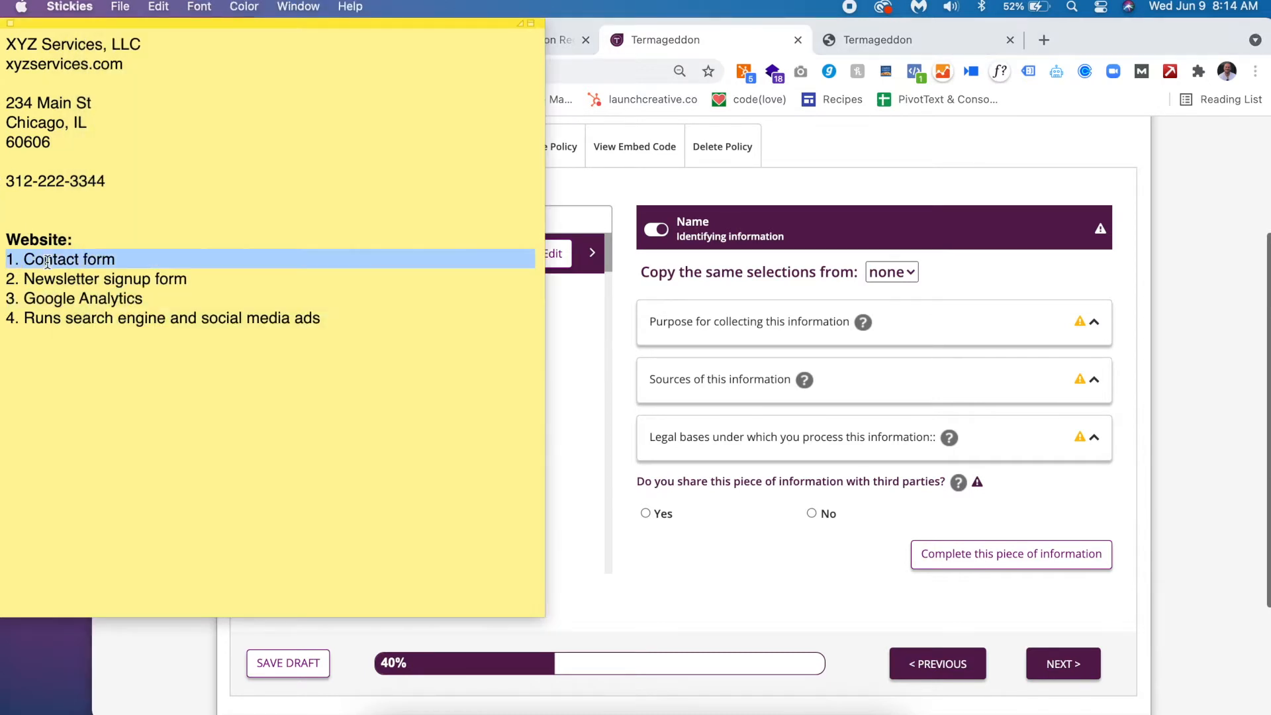
click(176, 665)
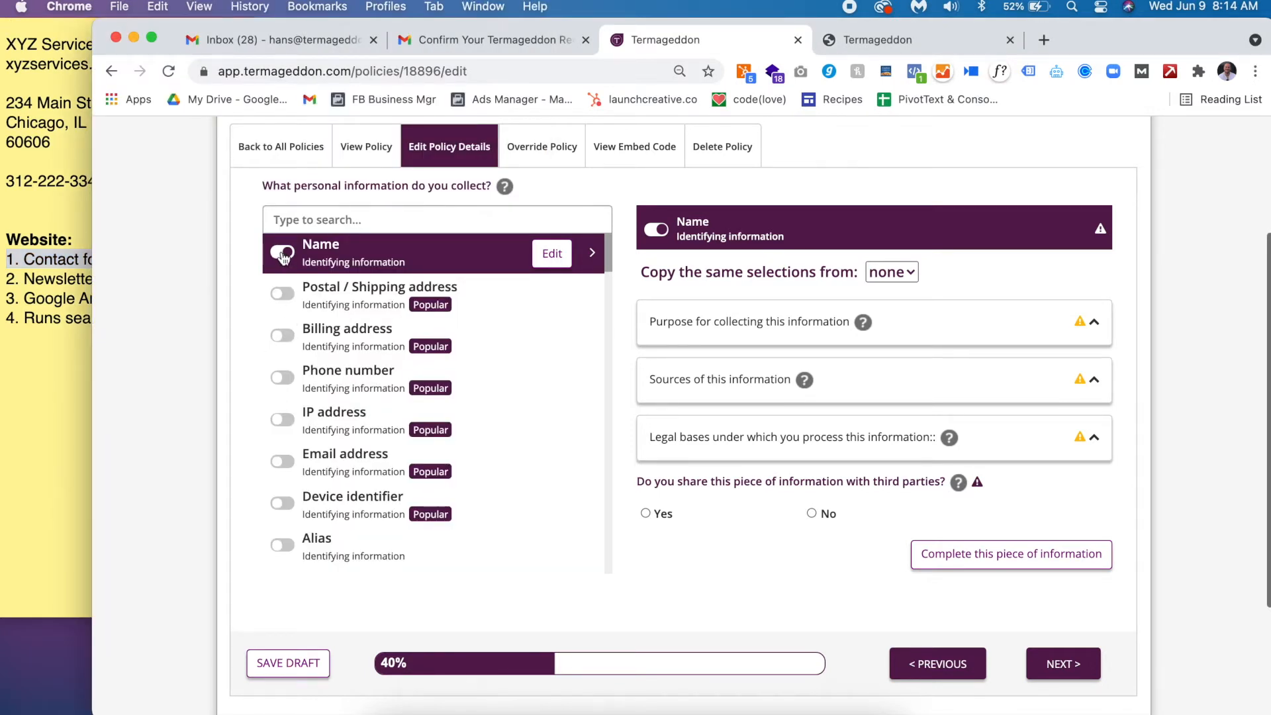
click(281, 463)
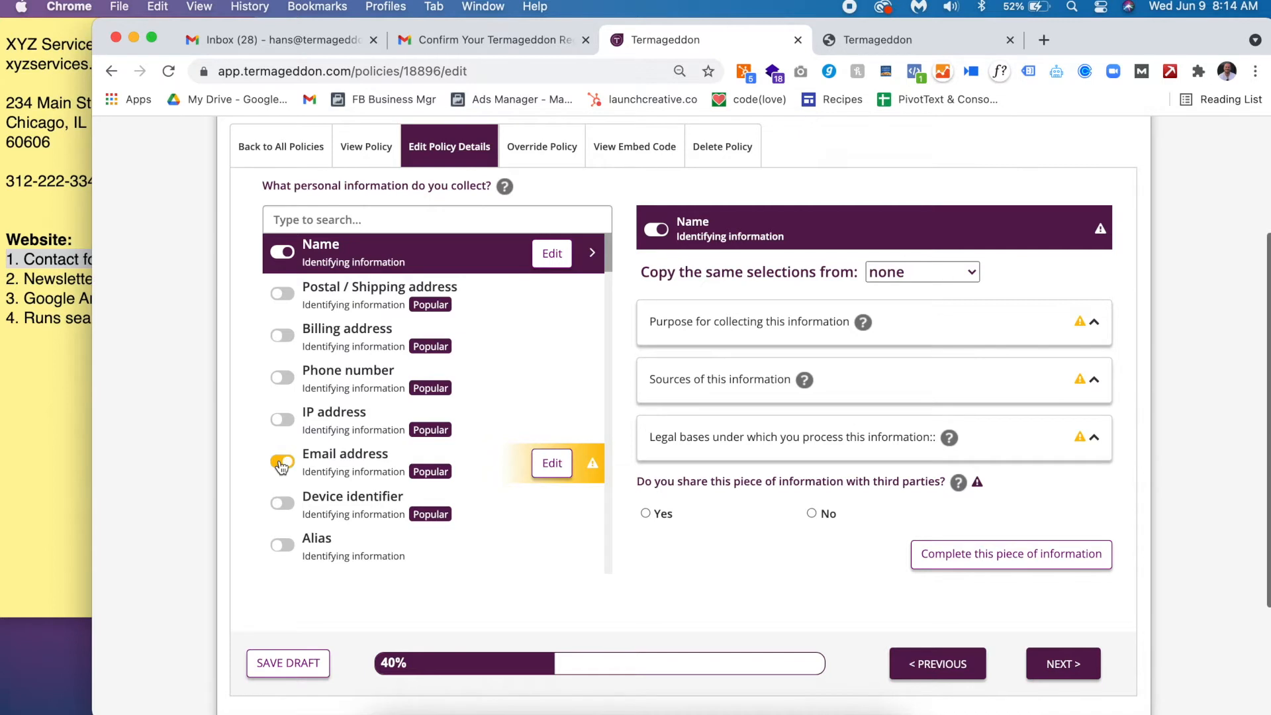
click(46, 280)
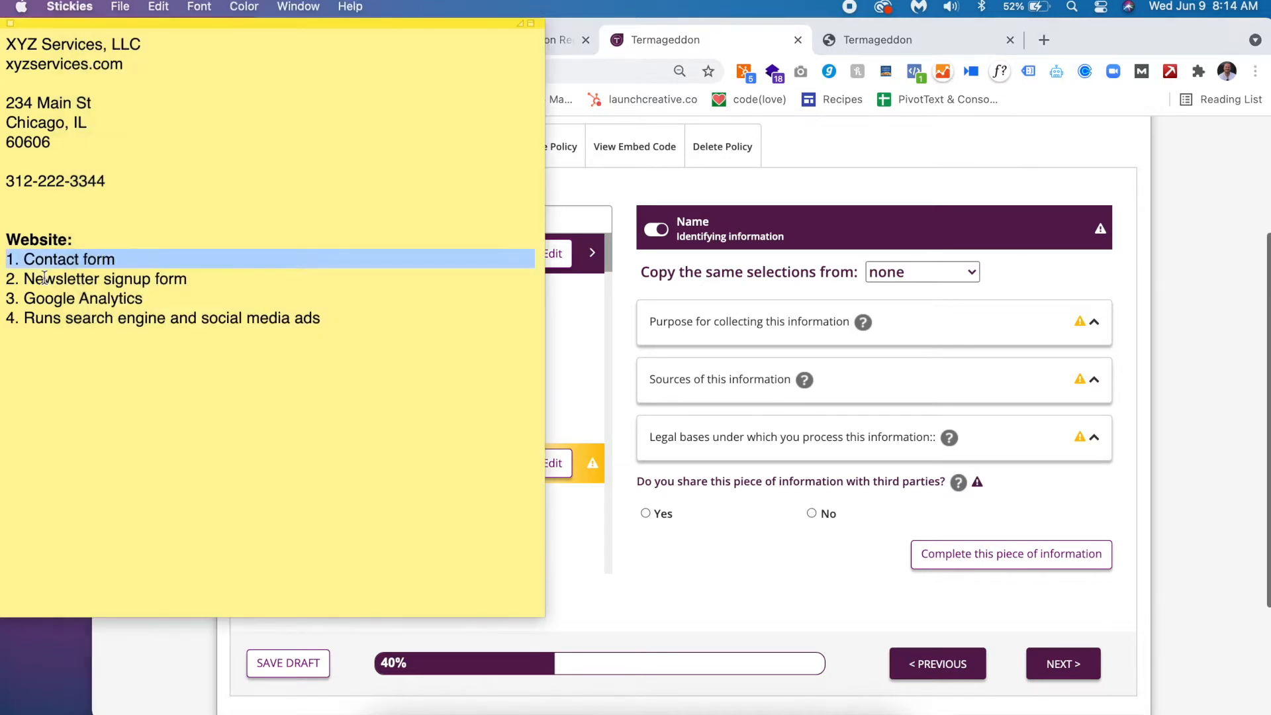
triple_click(43, 278)
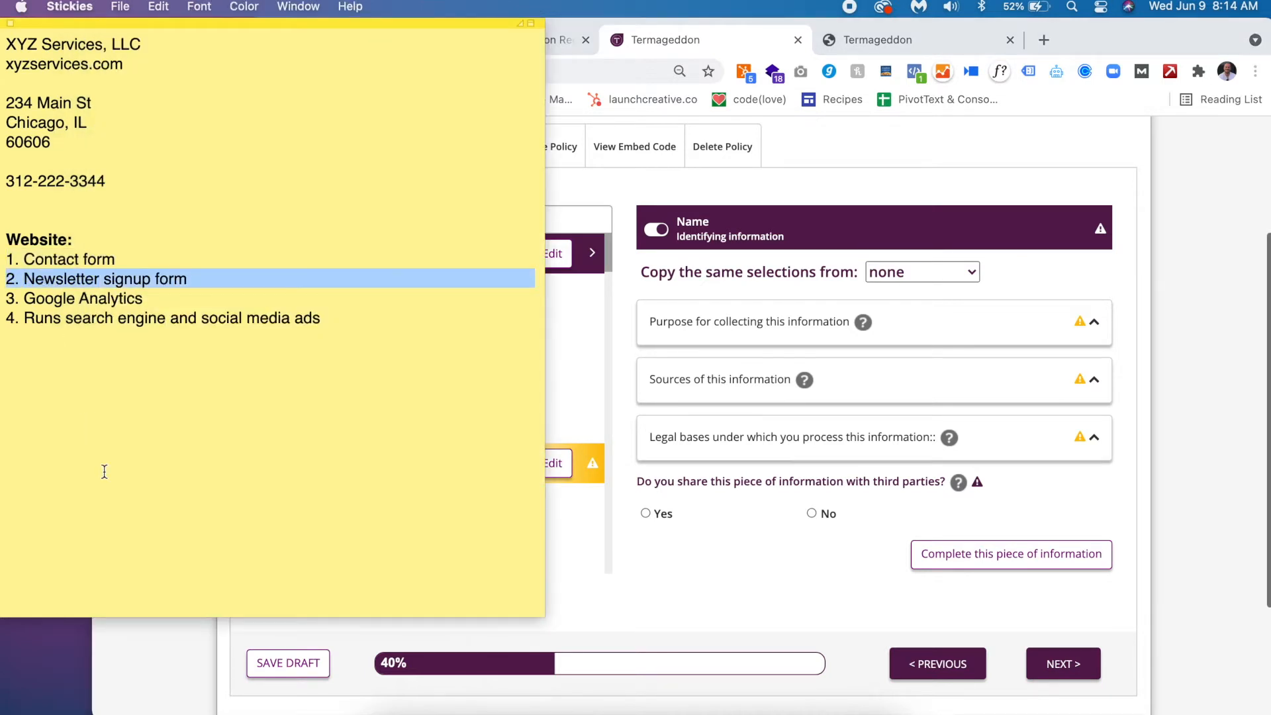
click(136, 670)
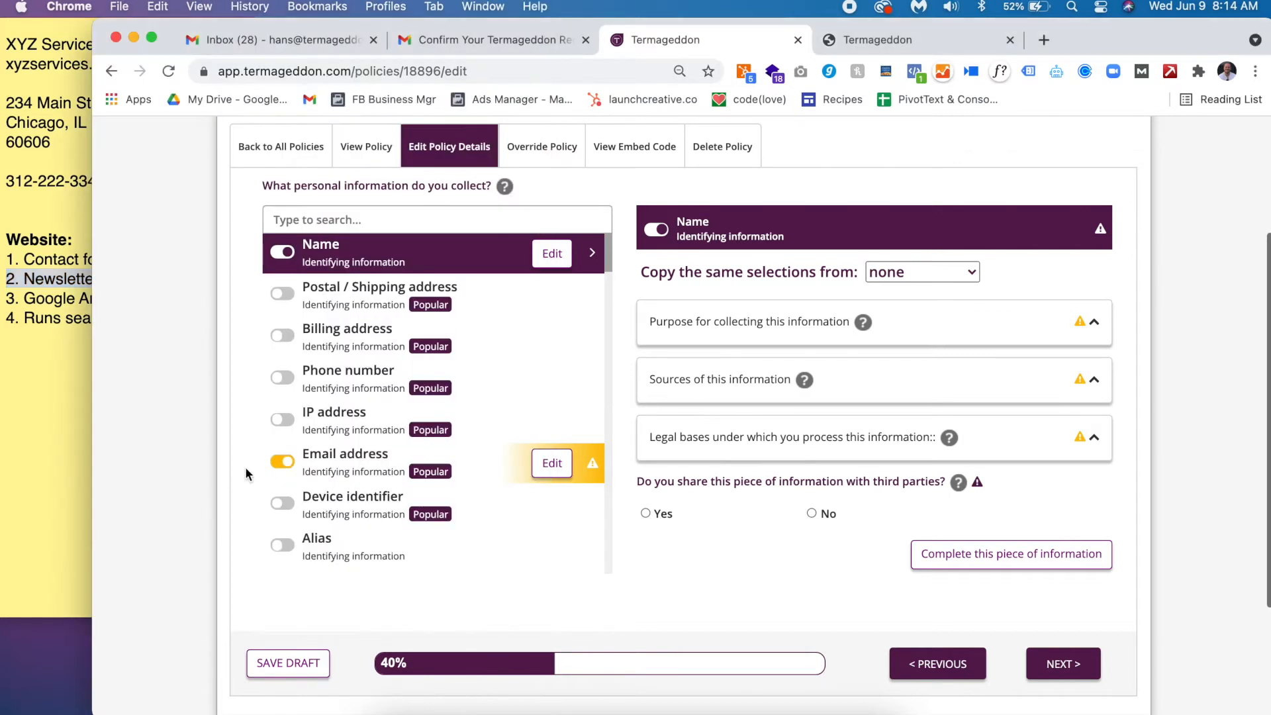
click(57, 319)
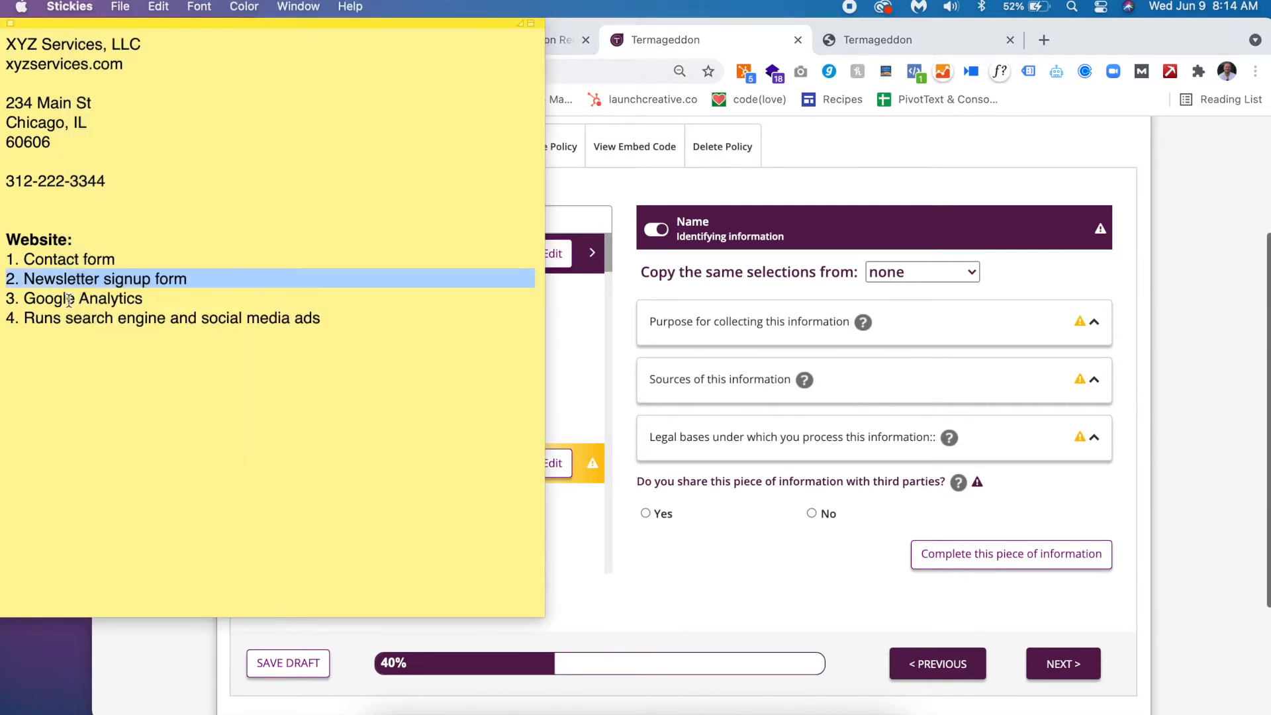
triple_click(72, 299)
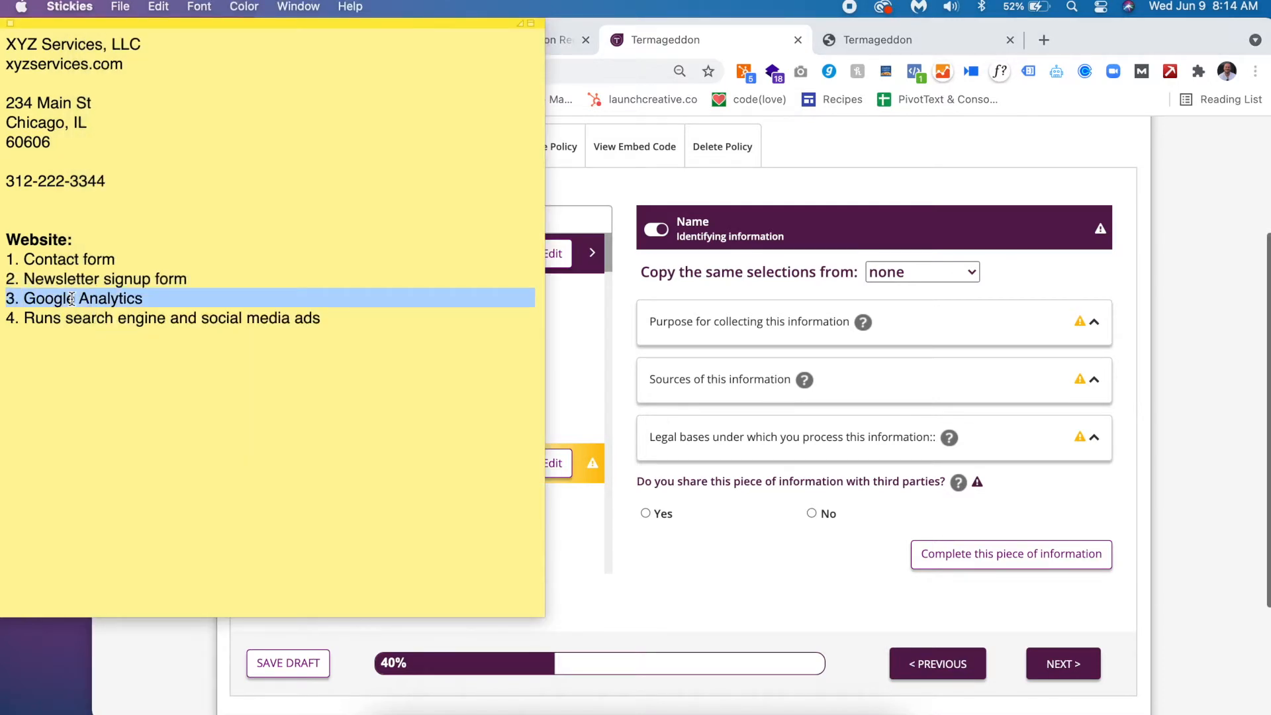
click(133, 642)
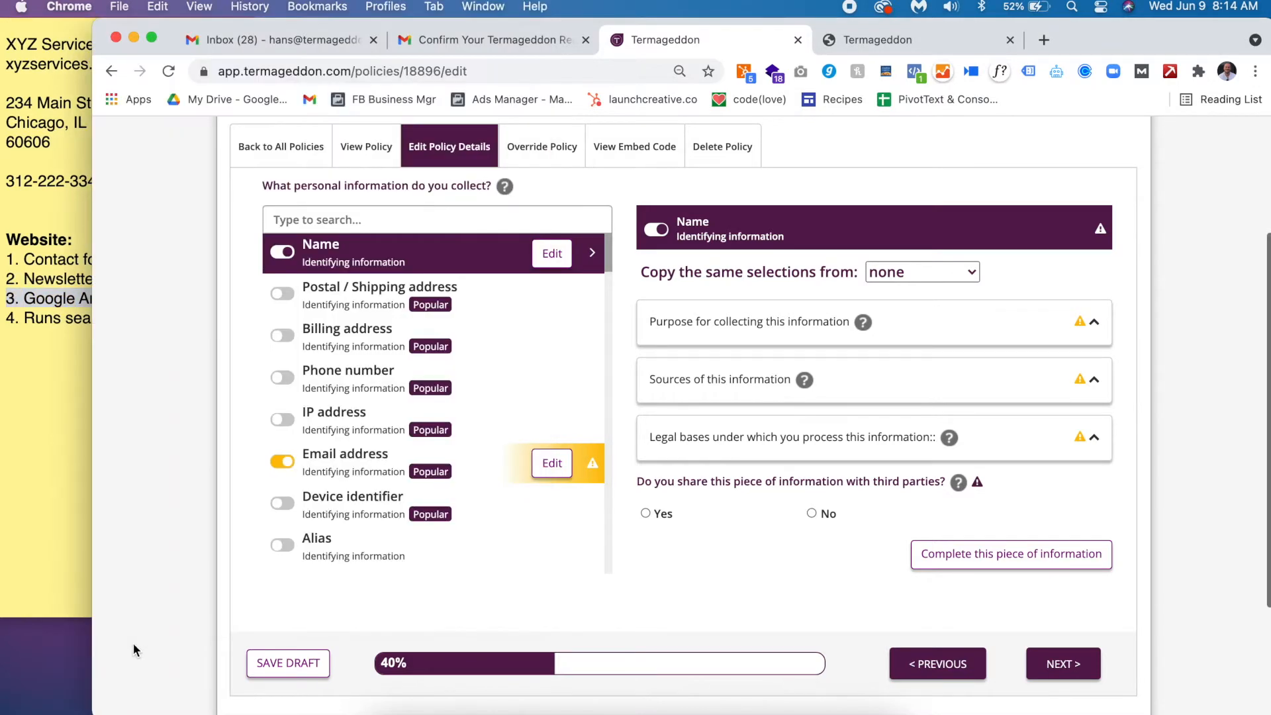
click(283, 419)
- Switch on website interaction and advertisement interaction information as collected data
scroll(367, 400, down, 20)
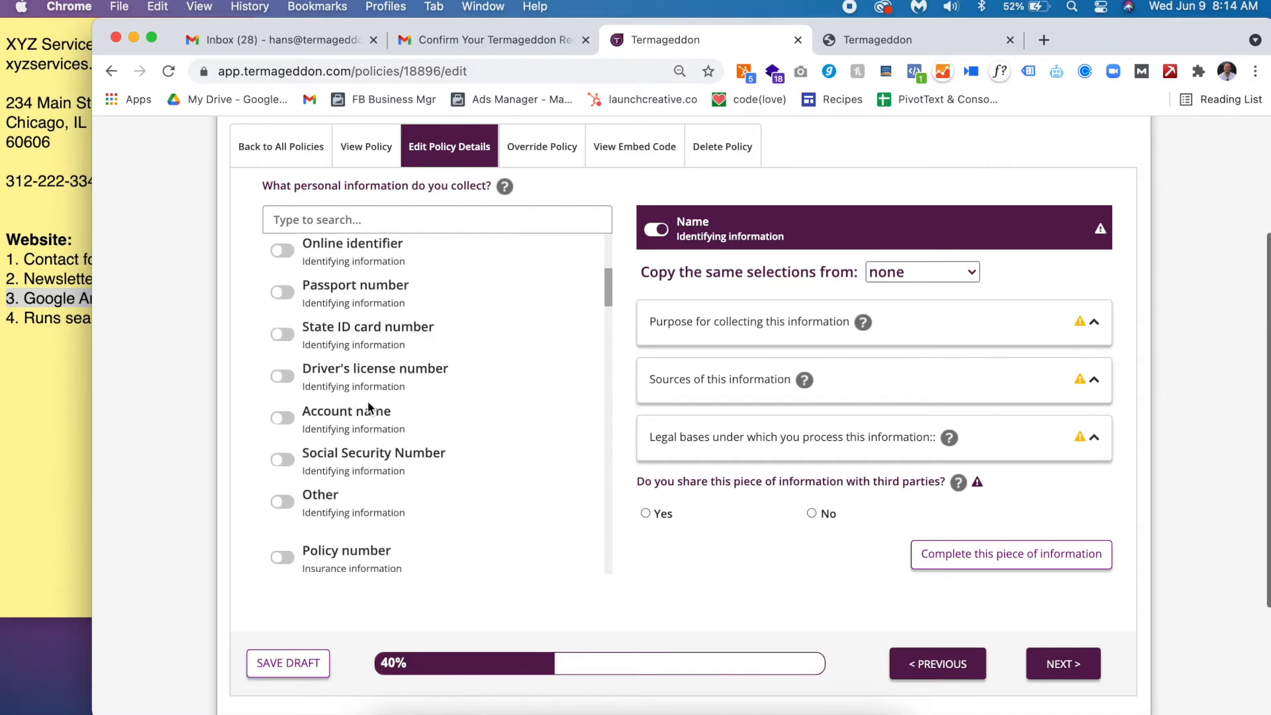
scroll(367, 406, down, 15)
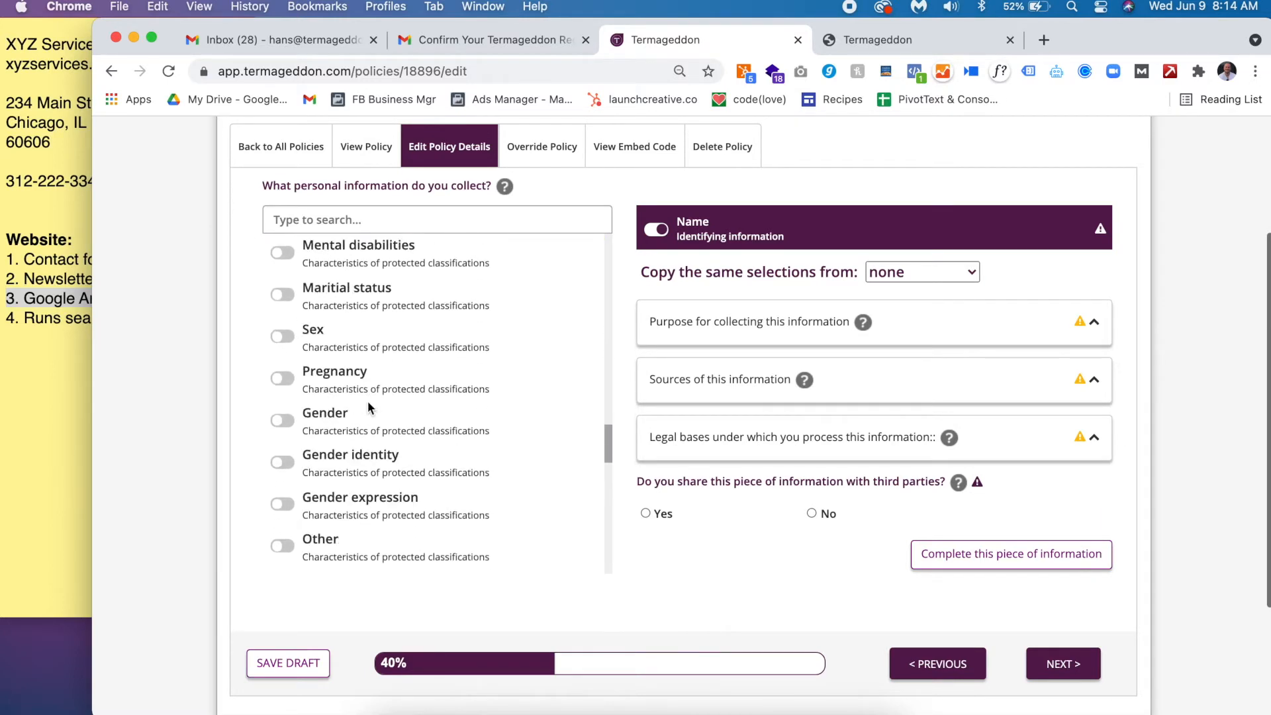
scroll(368, 402, down, 5)
scroll(368, 403, up, 3)
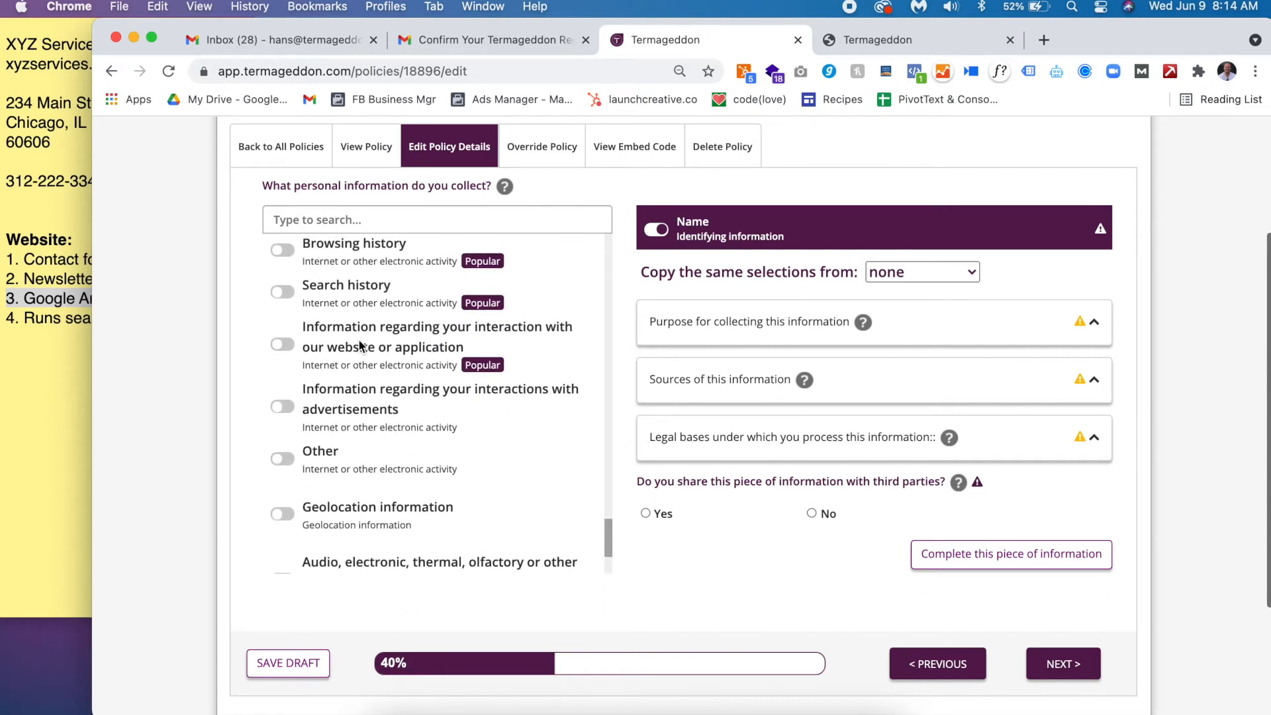
click(360, 345)
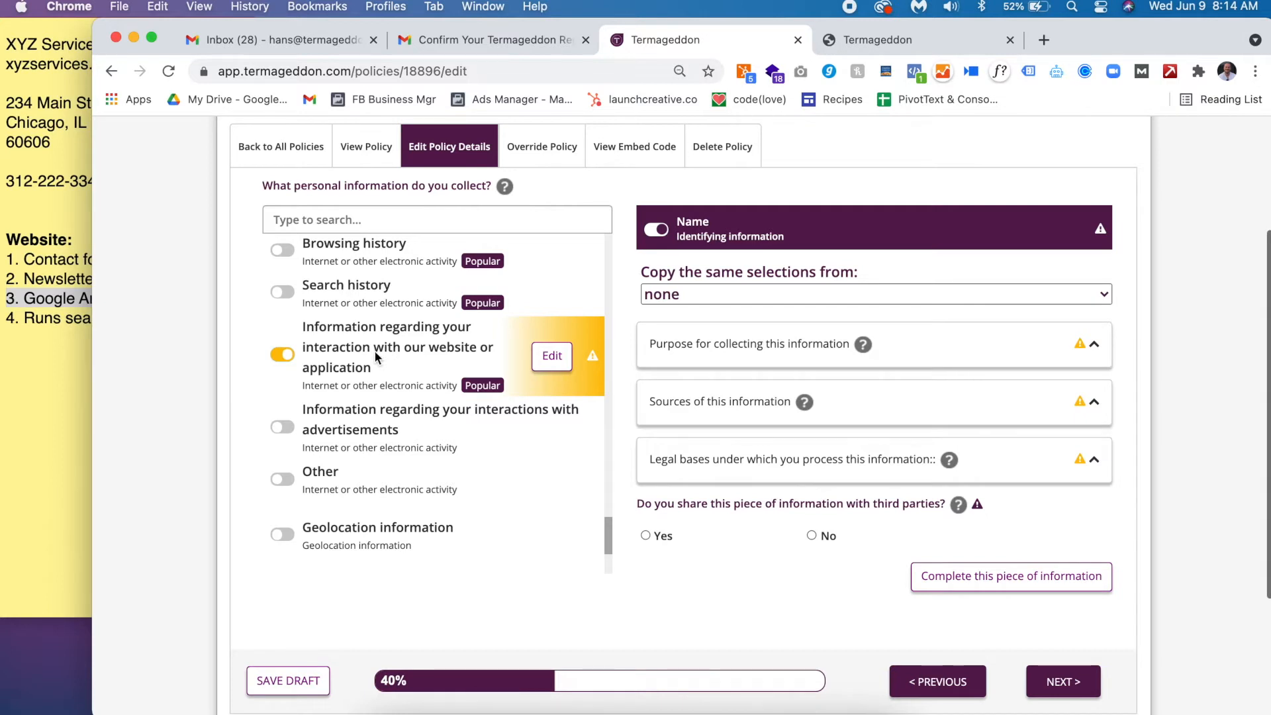
triple_click(47, 318)
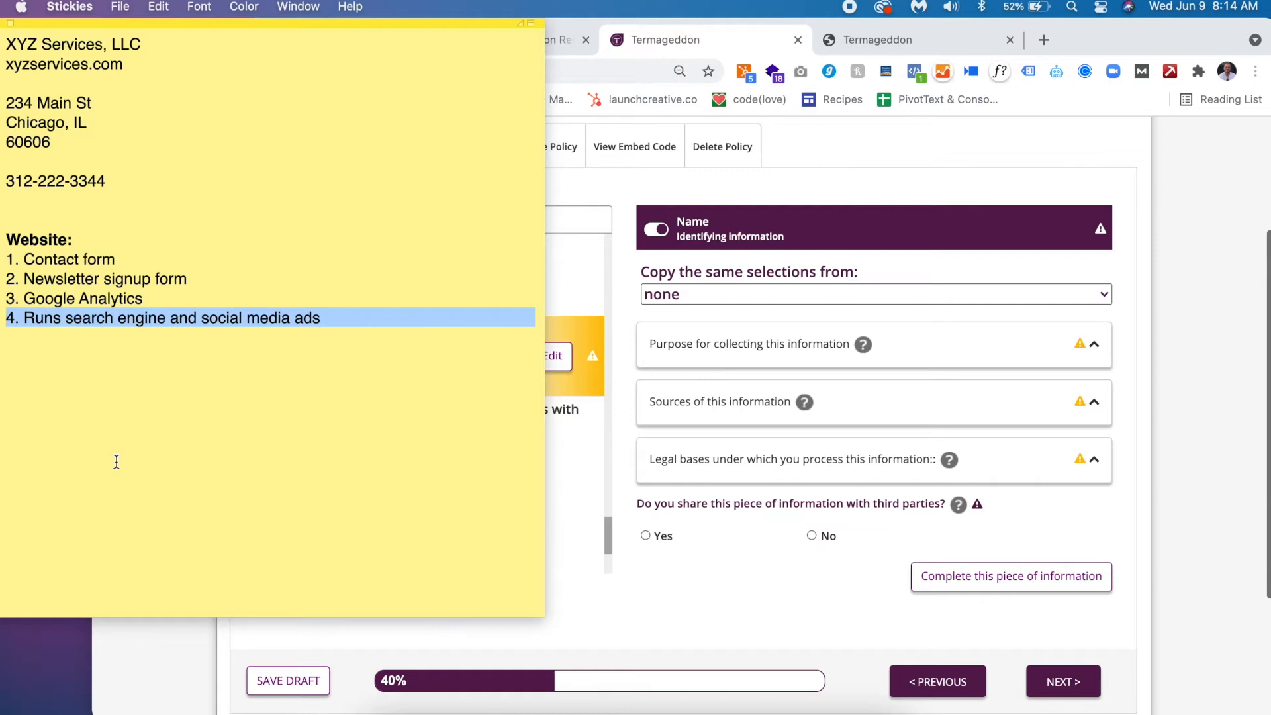
click(170, 639)
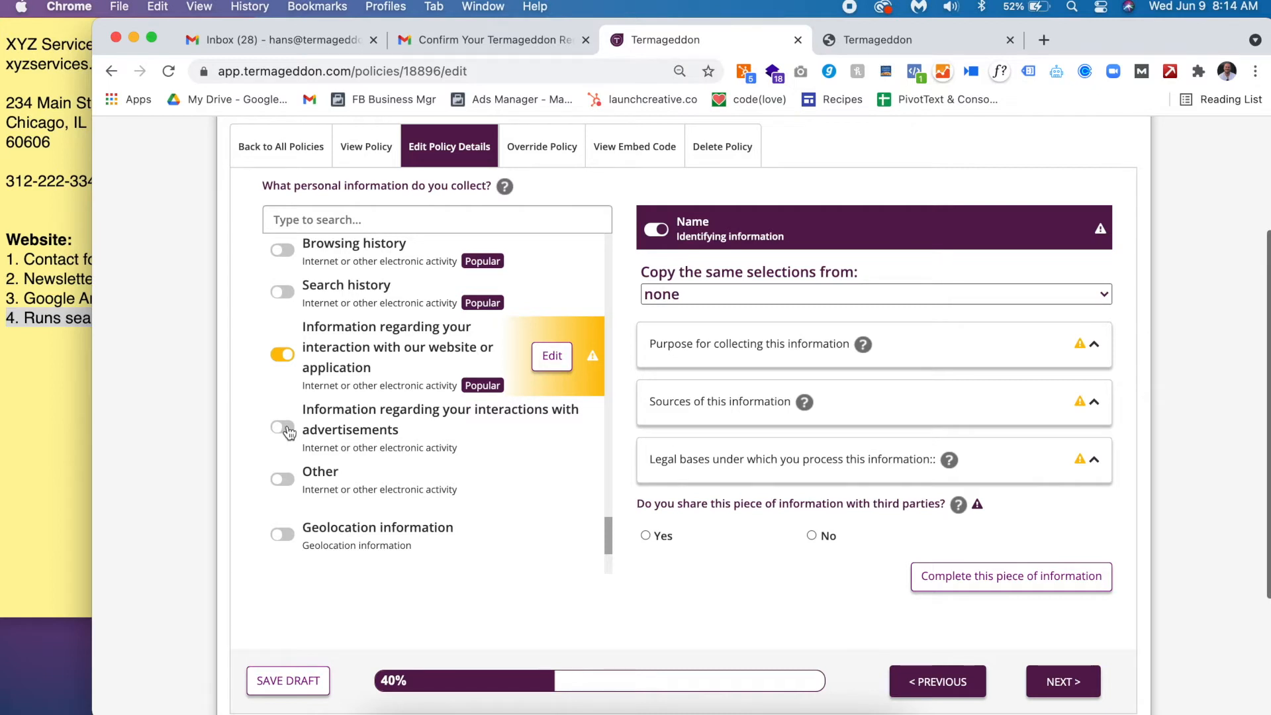
click(285, 427)
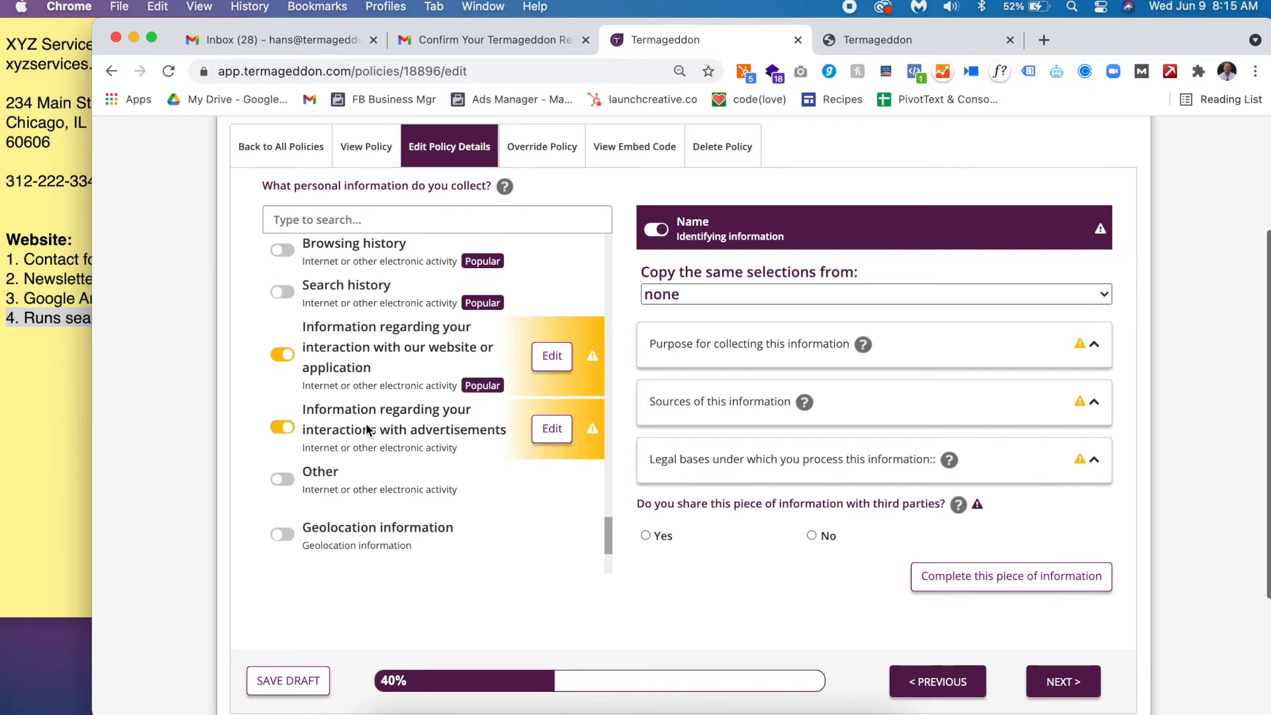
scroll(368, 429, up, 15)
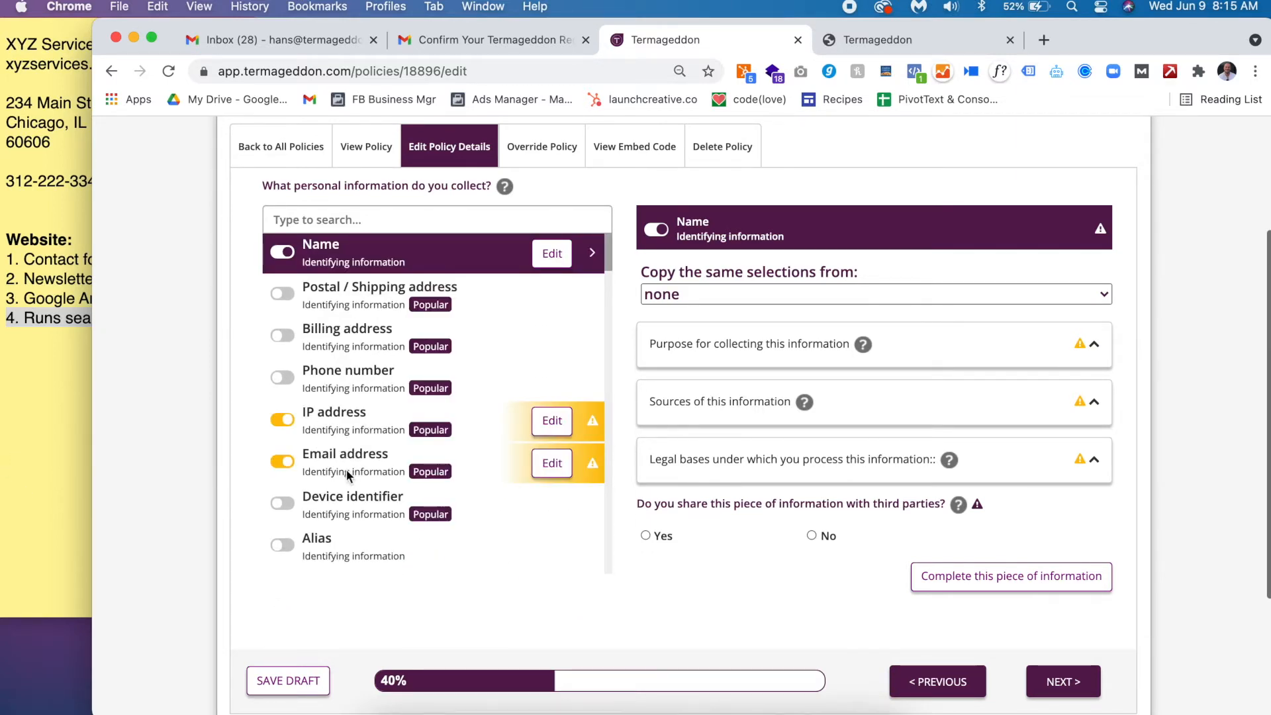
click(41, 417)
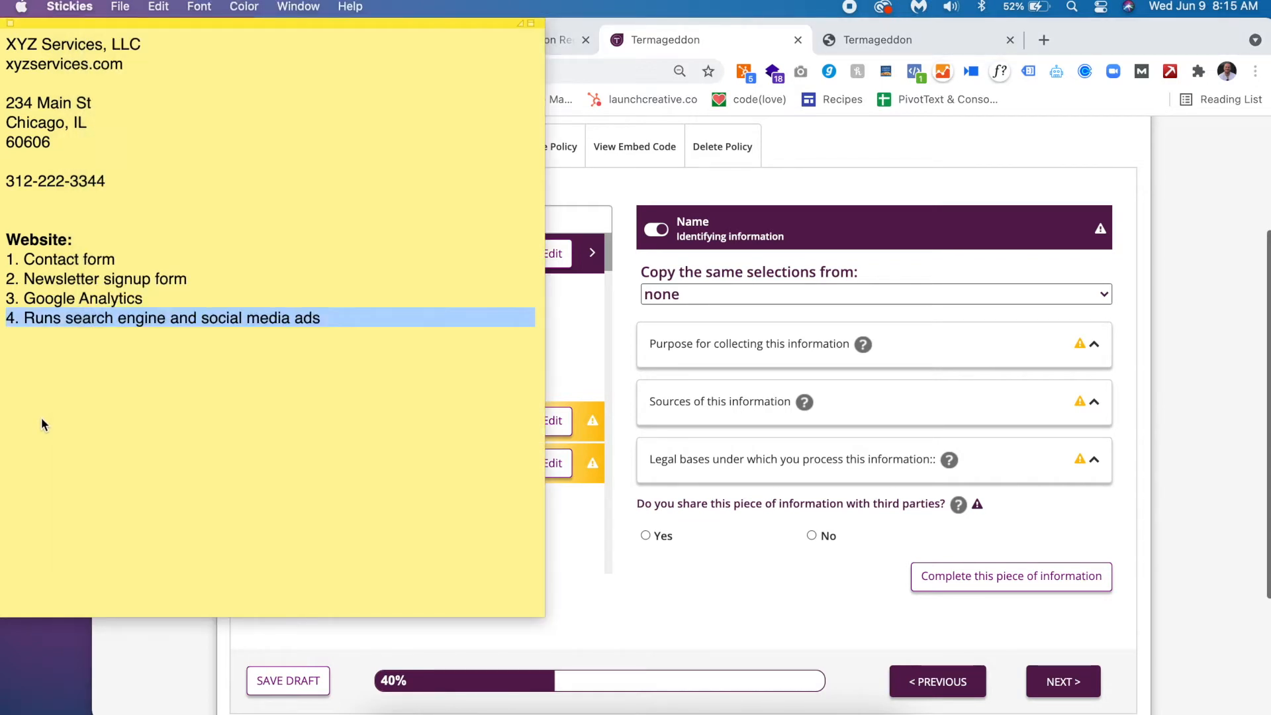
click(645, 190)
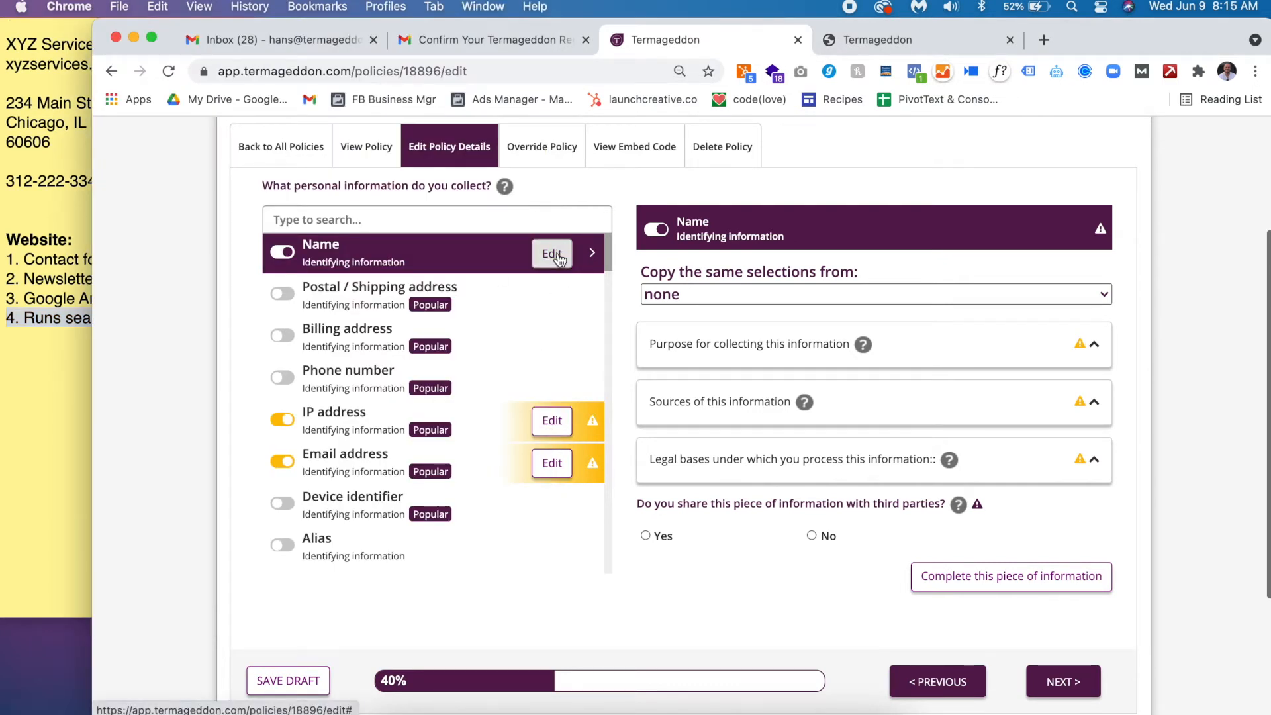
- Tick Performing services and Providing customer service as purposes for collecting Name
click(709, 359)
double_click(696, 224)
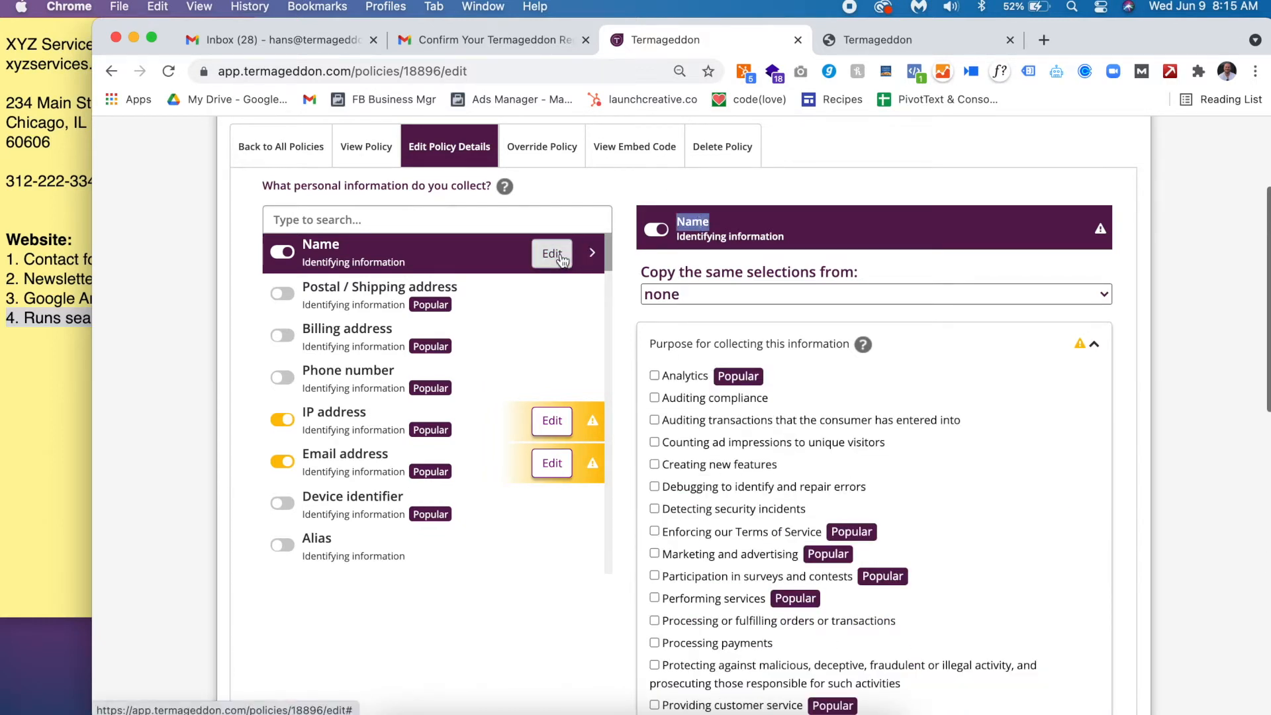
click(758, 343)
click(722, 343)
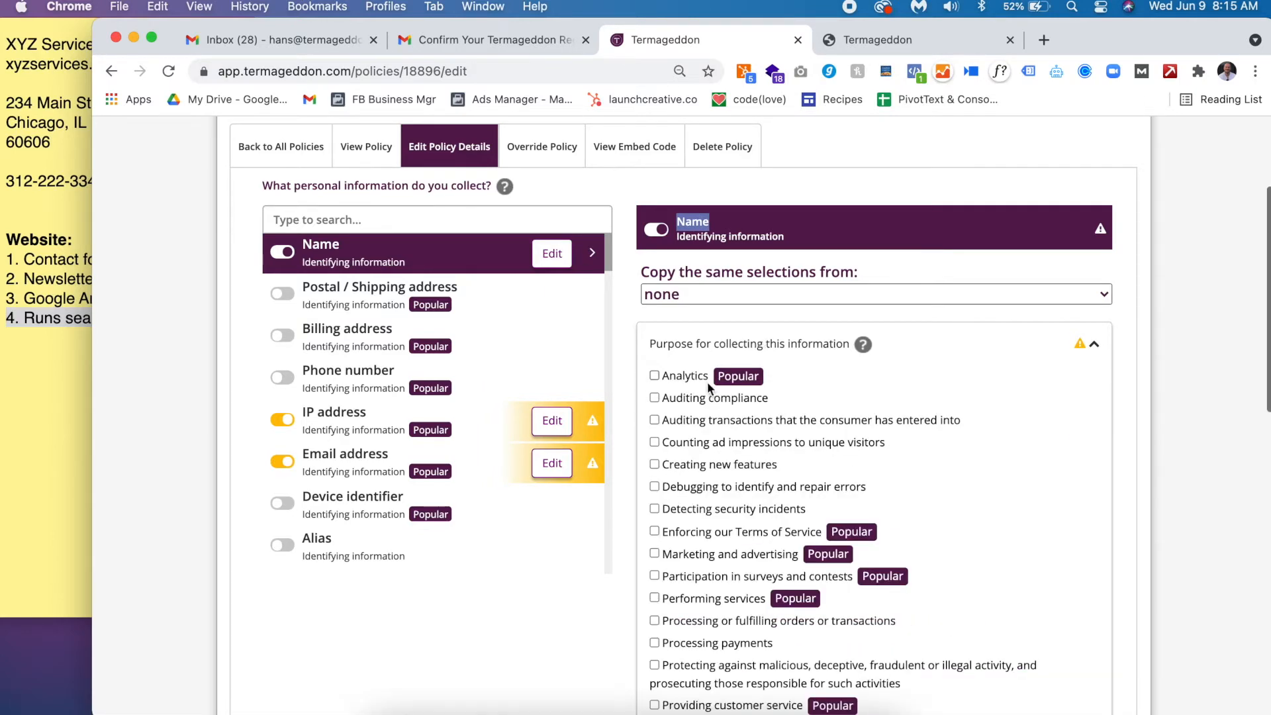
scroll(749, 423, down, 3)
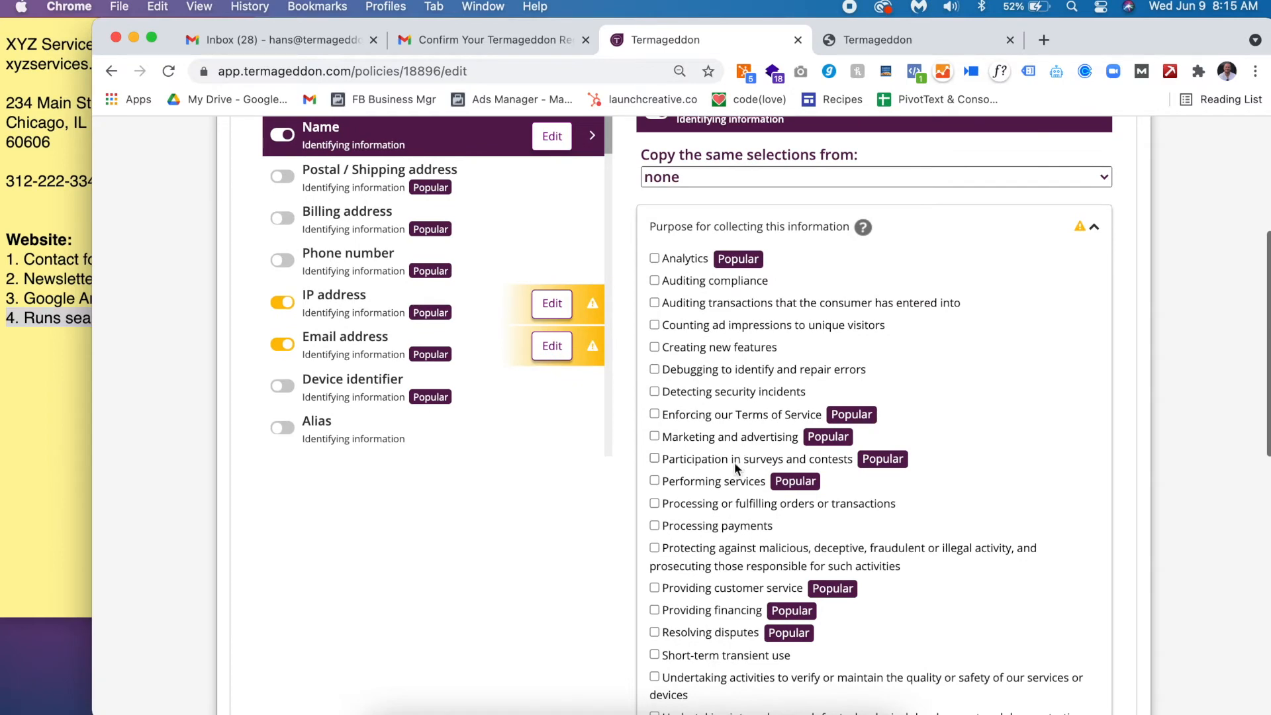
triple_click(72, 259)
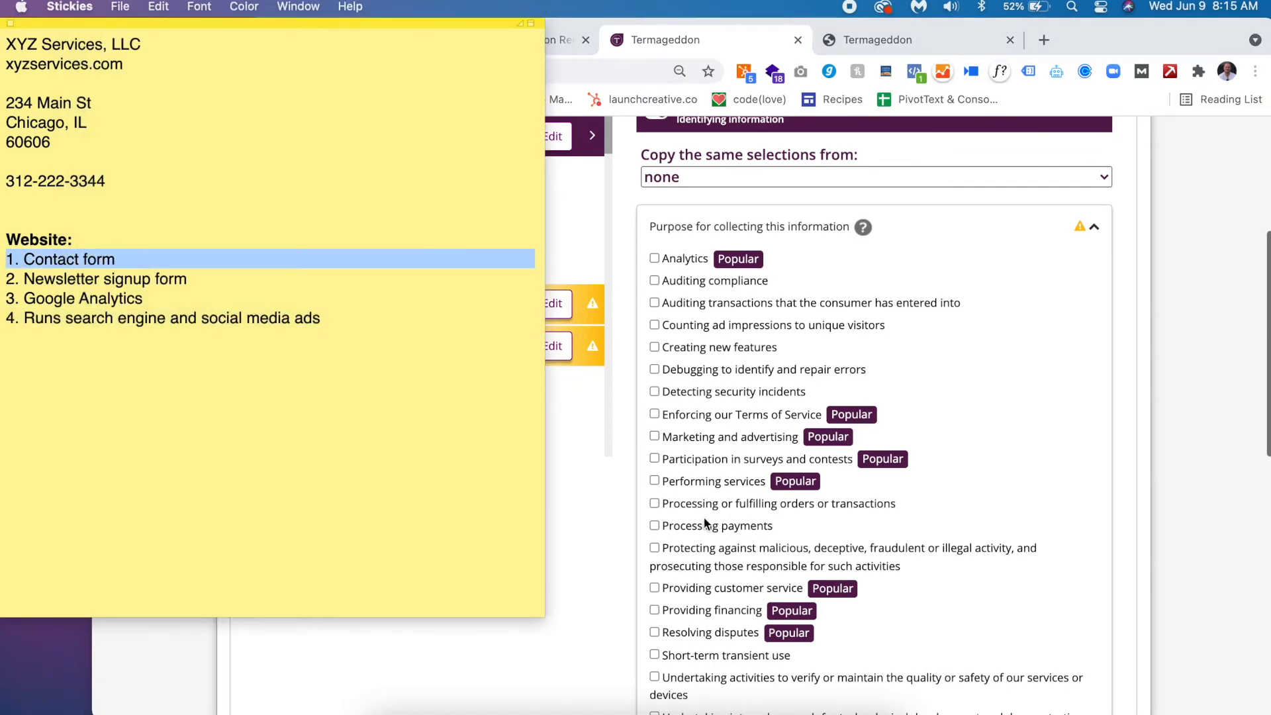
click(1119, 530)
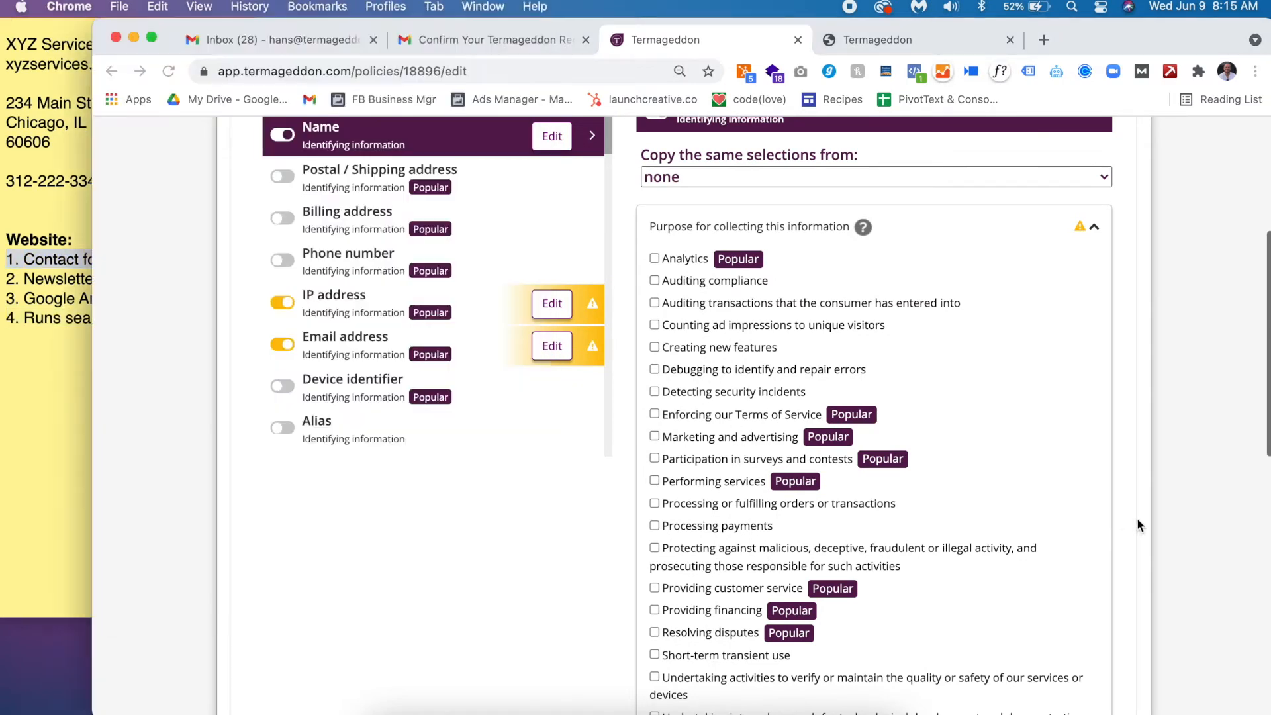
click(729, 481)
click(758, 588)
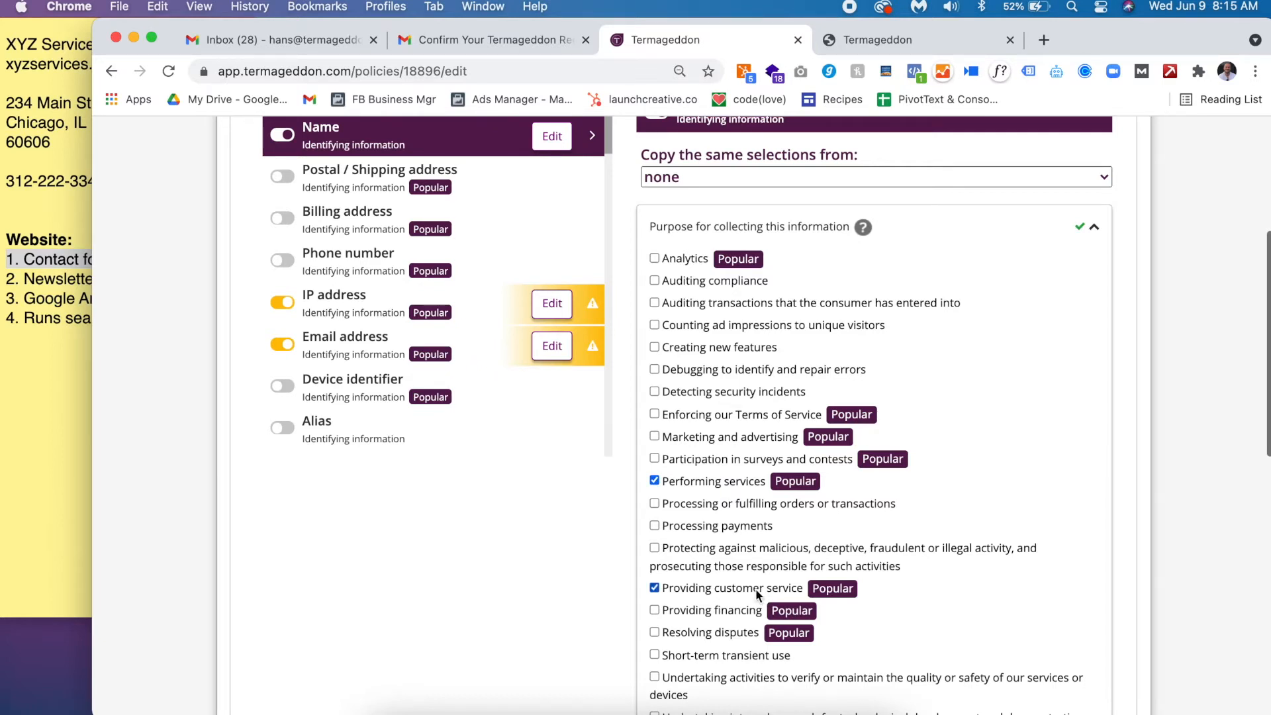
- Tick Marketing and advertising, surveys and contests, Terms of Service enforcement and verifying customer information
click(713, 440)
click(727, 456)
click(728, 416)
scroll(728, 415, down, 3)
scroll(729, 415, up, 2)
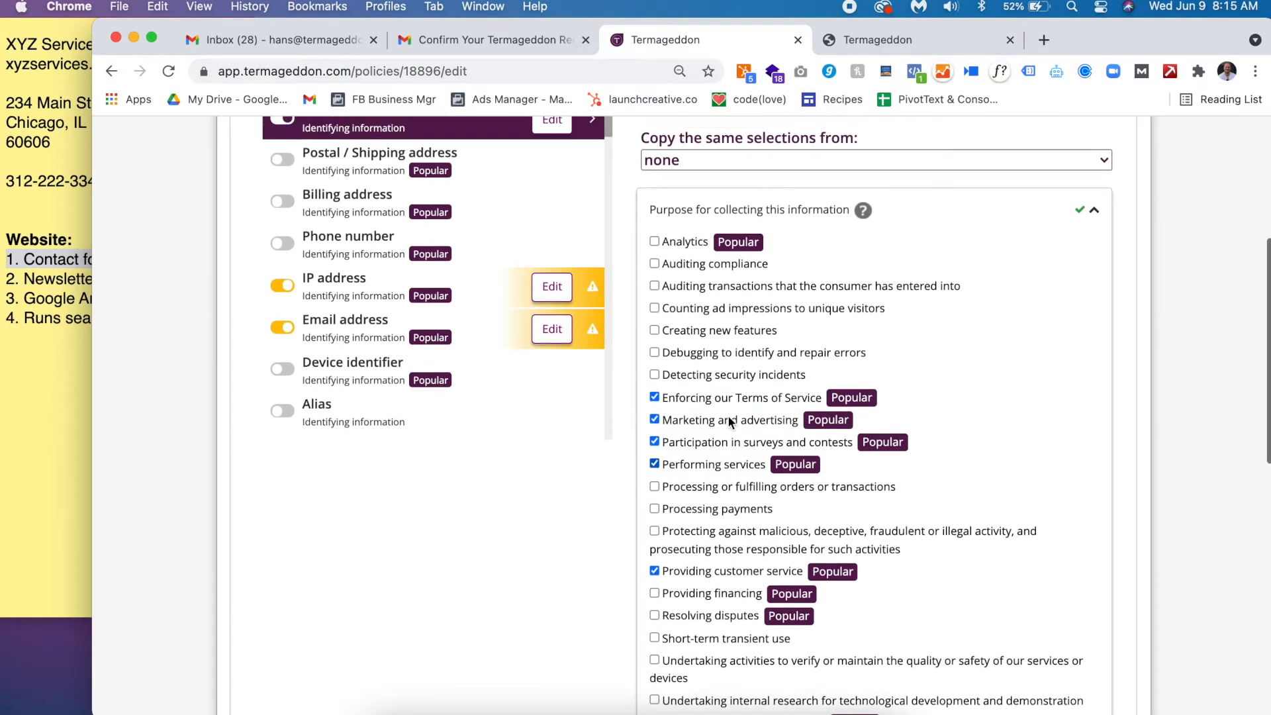
scroll(728, 415, up, 2)
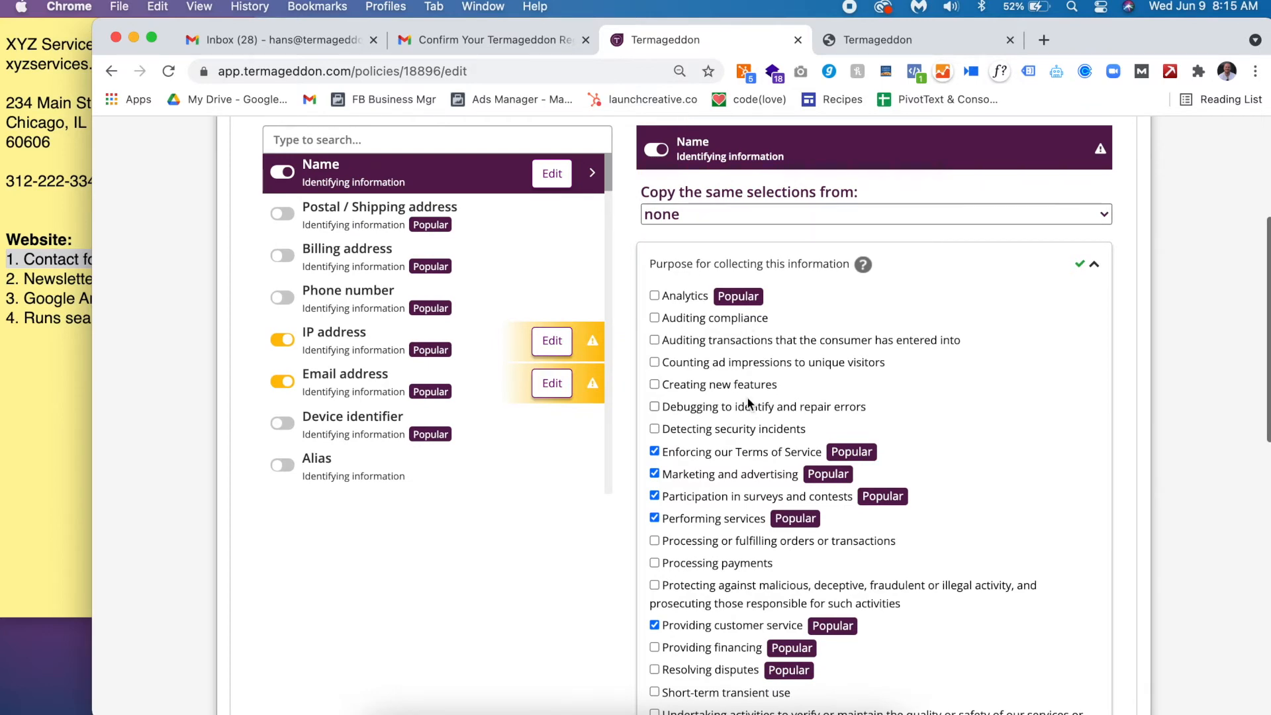
scroll(750, 402, down, 1)
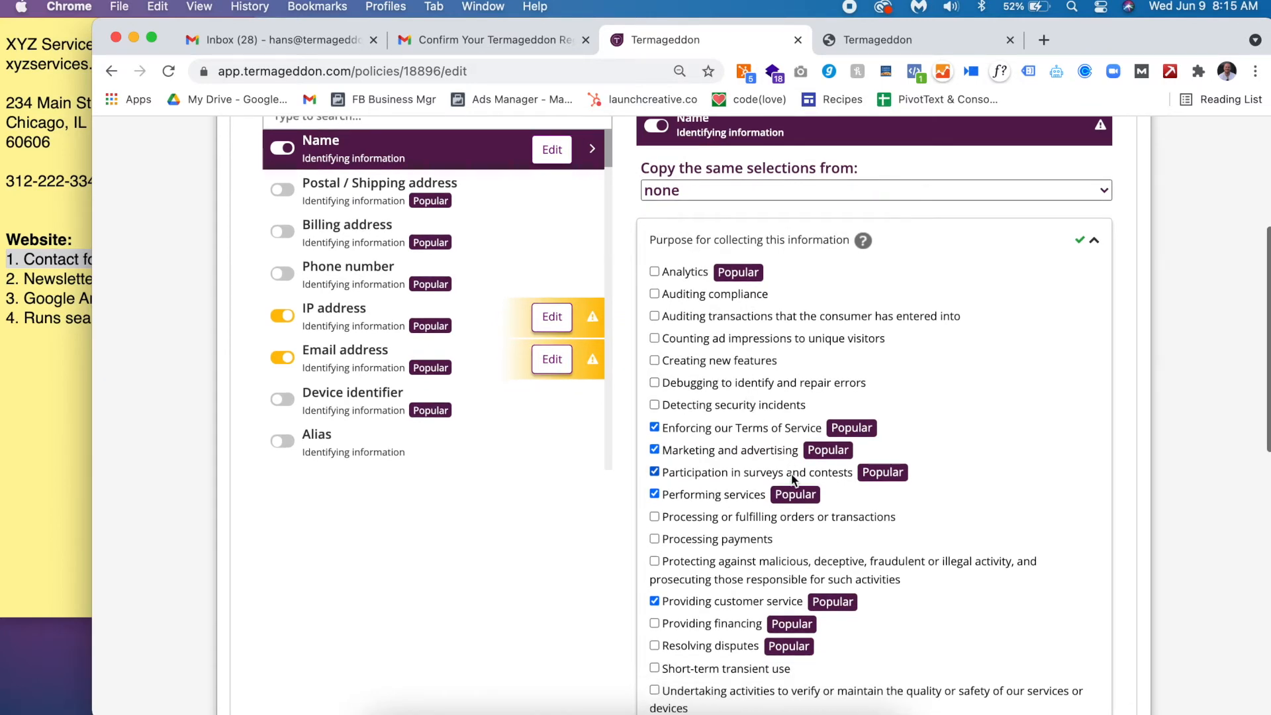
scroll(781, 530, down, 3)
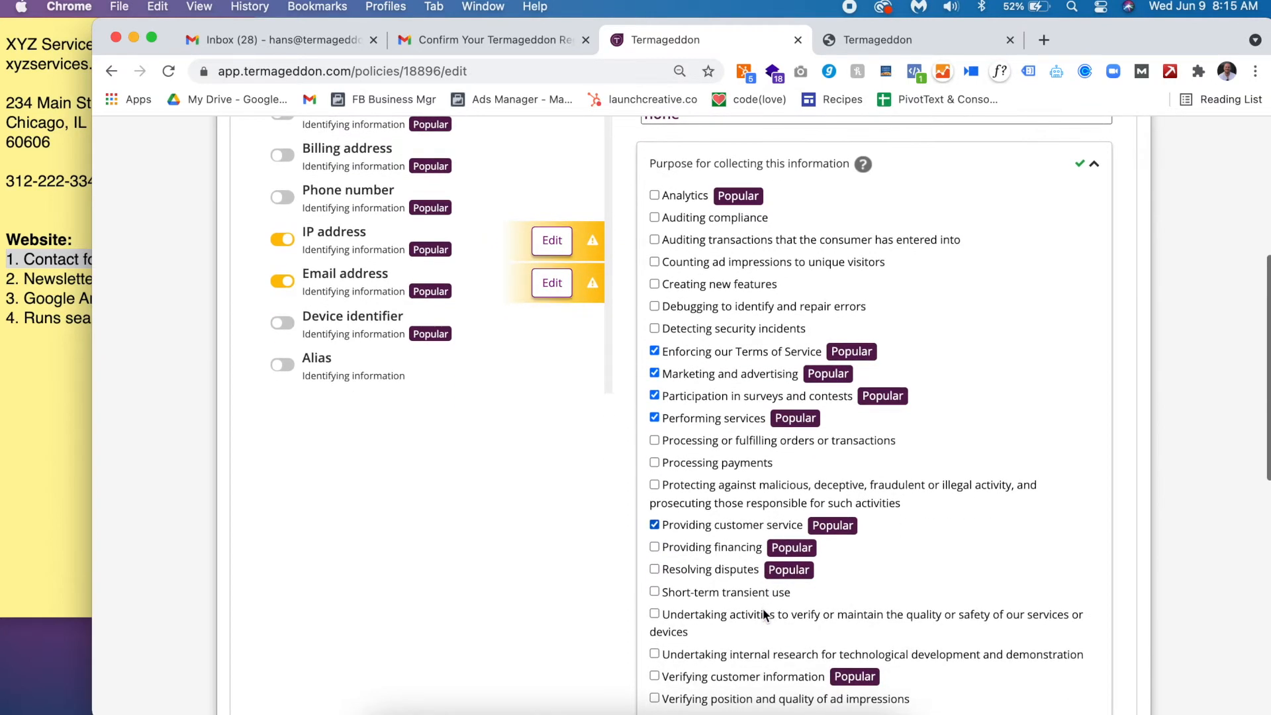
click(717, 673)
- Recheck the Contact form note, then collapse Name's completed purpose section
double_click(59, 277)
triple_click(99, 246)
double_click(99, 264)
triple_click(99, 265)
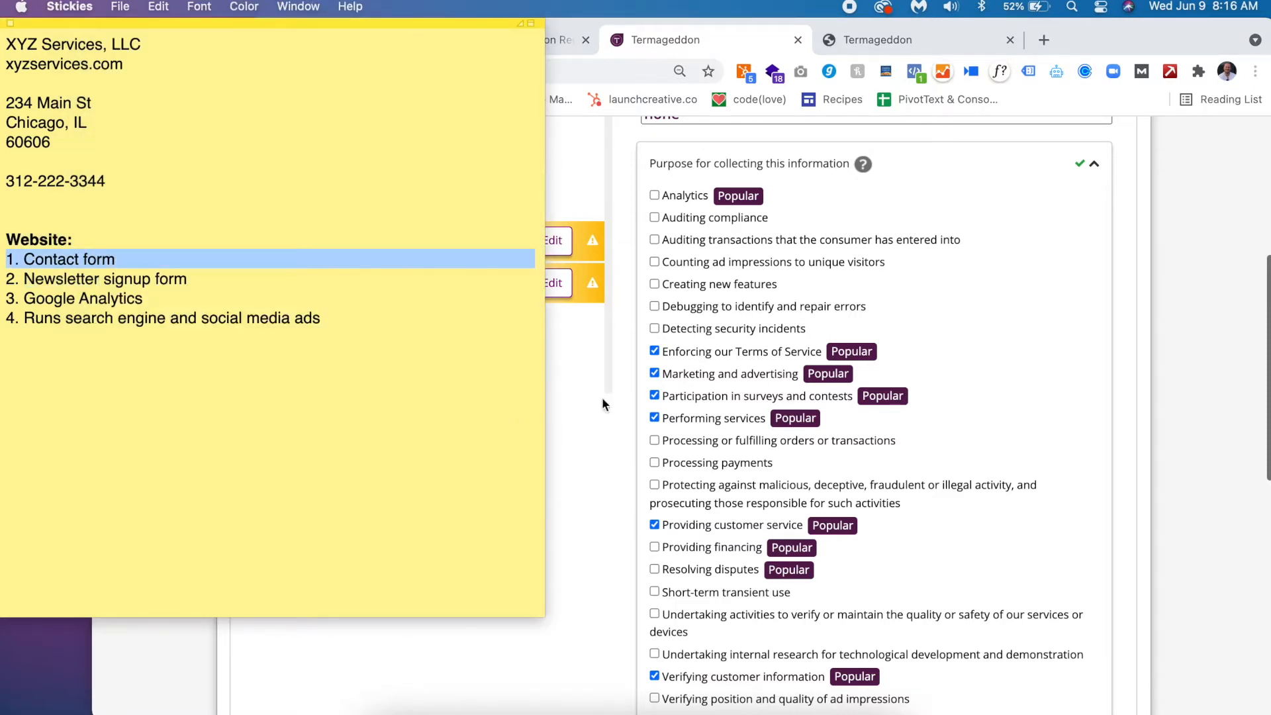
click(1018, 162)
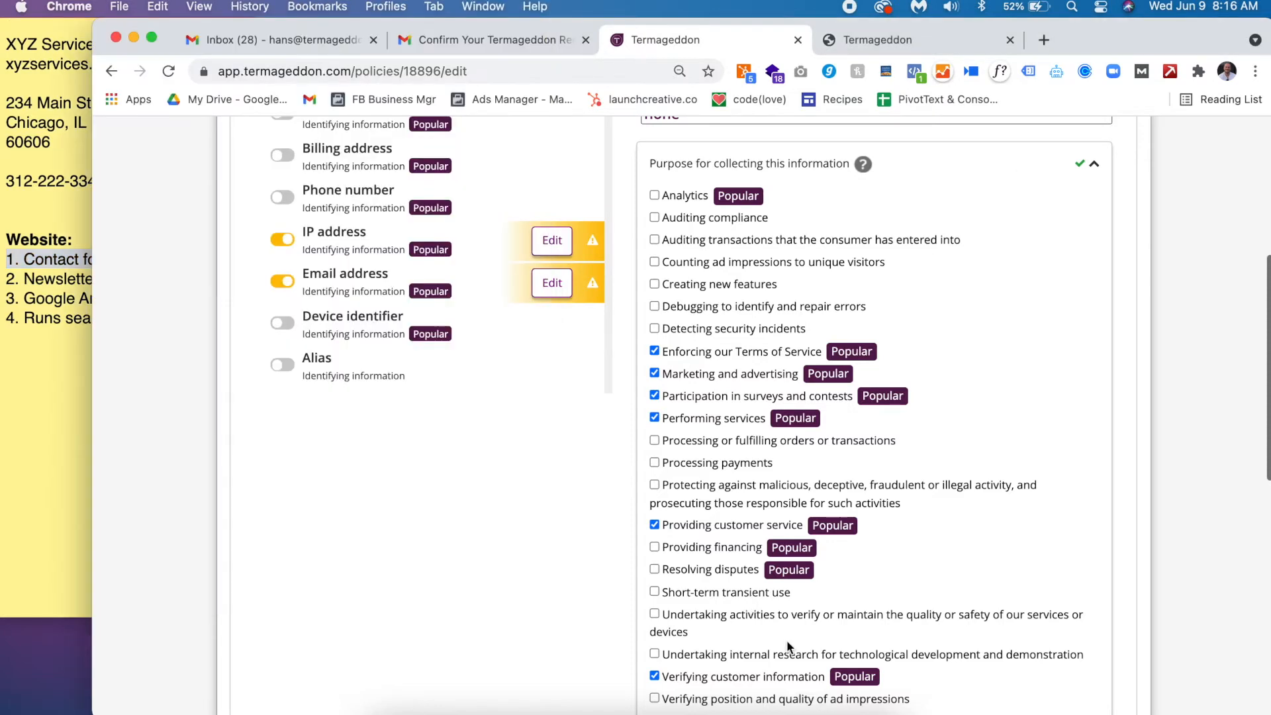
scroll(786, 639, down, 1)
scroll(787, 639, up, 3)
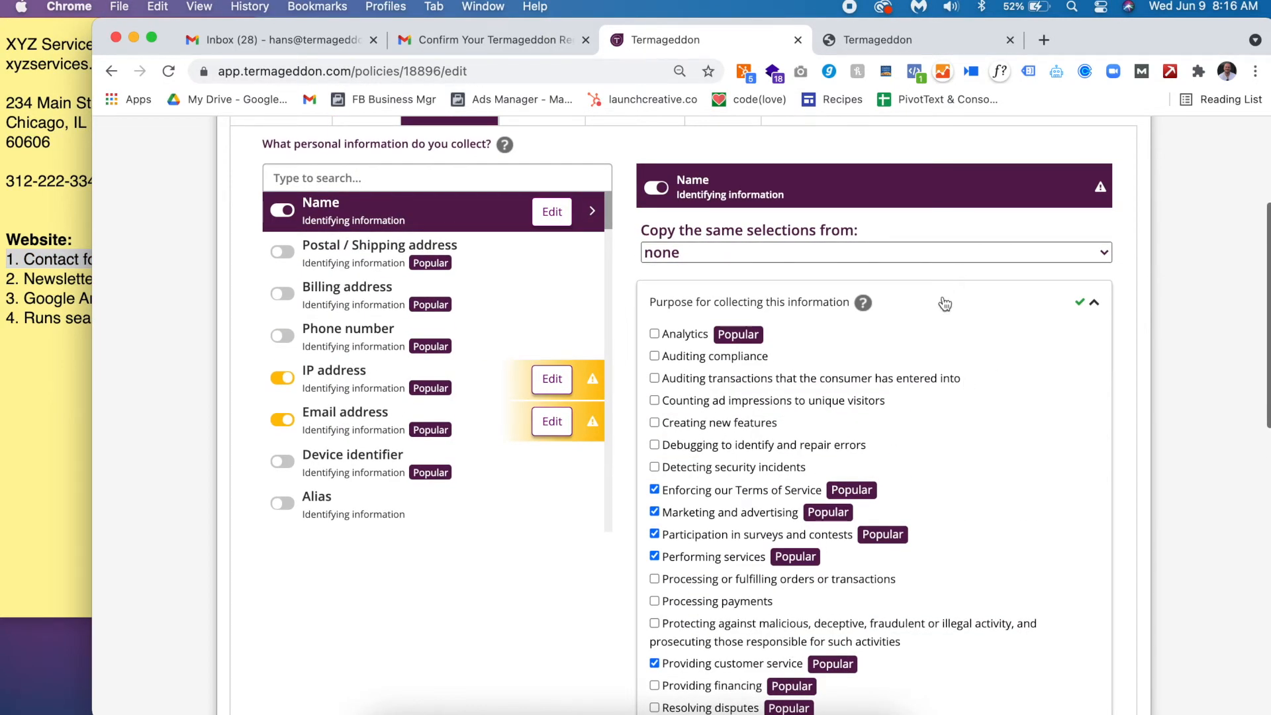
scroll(945, 303, down, 5)
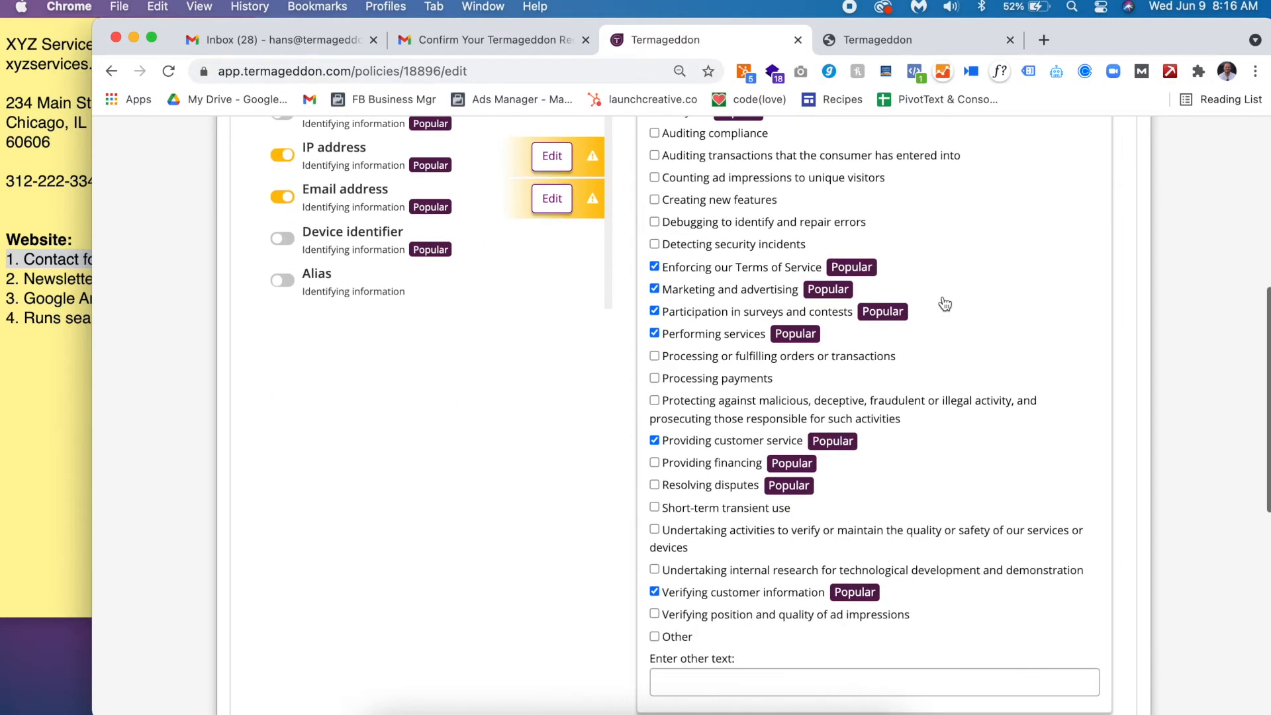
scroll(944, 303, up, 2)
scroll(943, 298, up, 3)
click(941, 258)
- Set Name's source to 'Information submitted by the consumer' and collapse the sources section
click(864, 374)
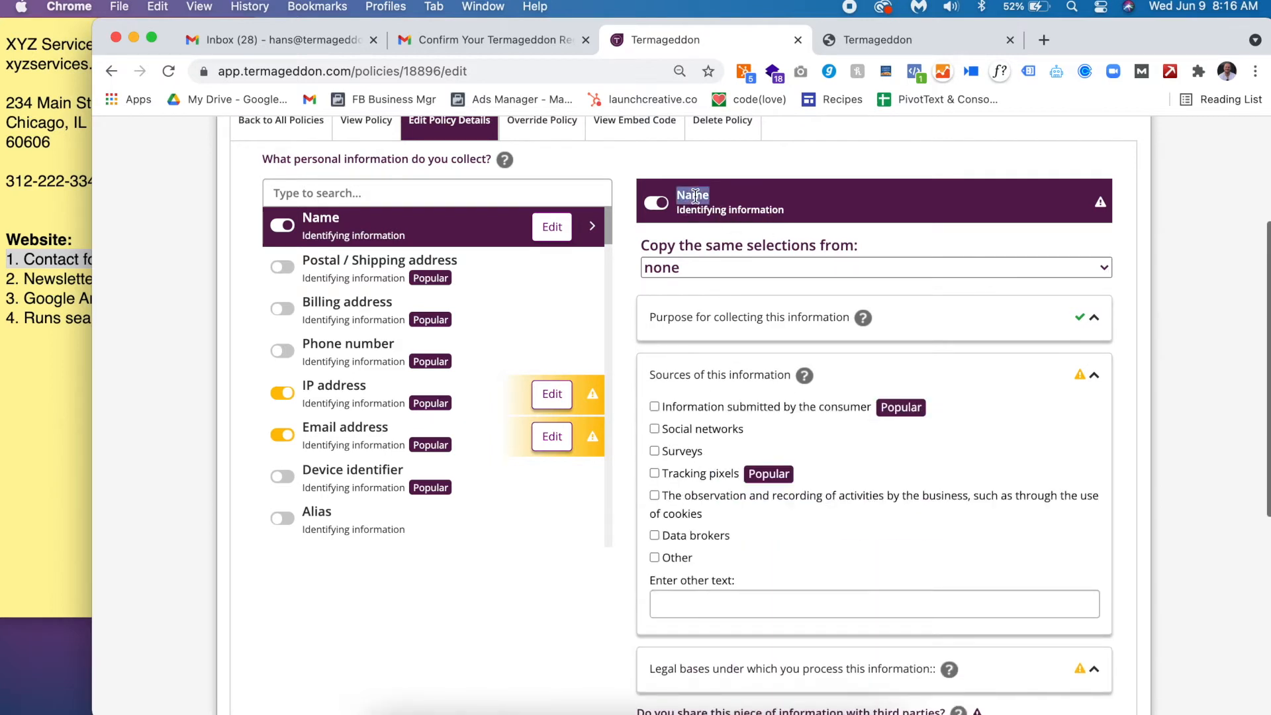
click(756, 407)
triple_click(53, 260)
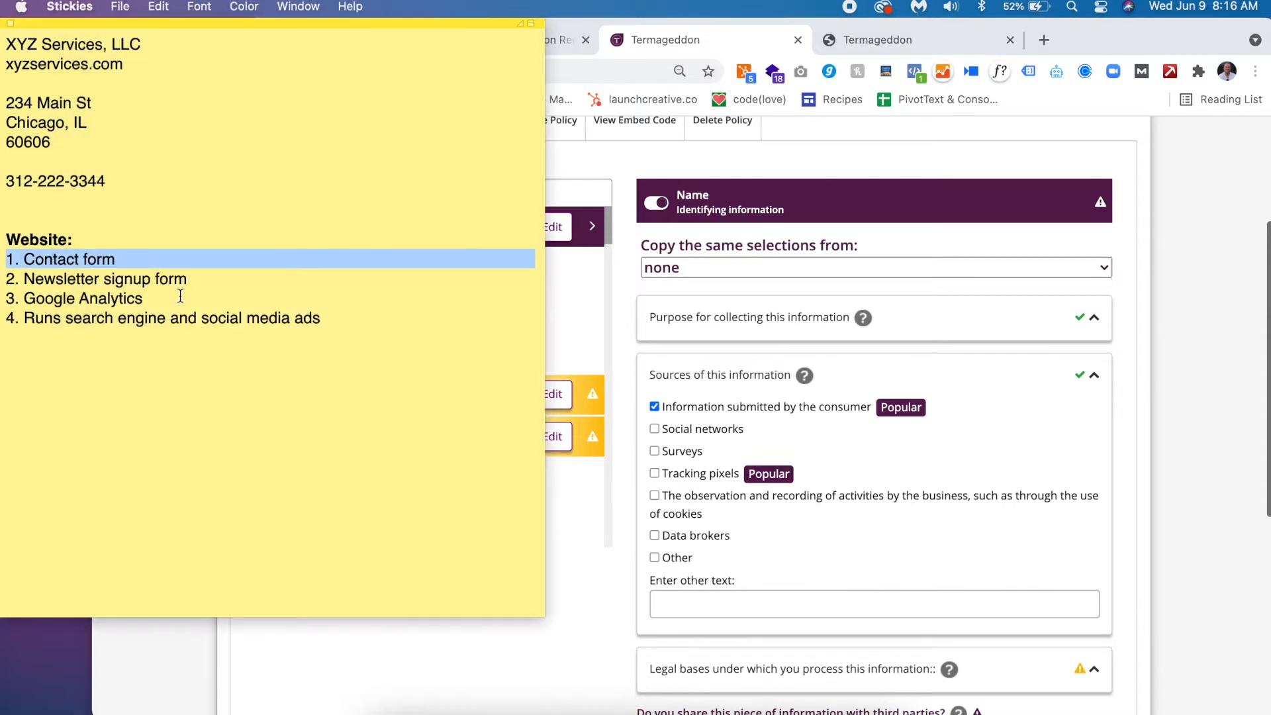
double_click(128, 259)
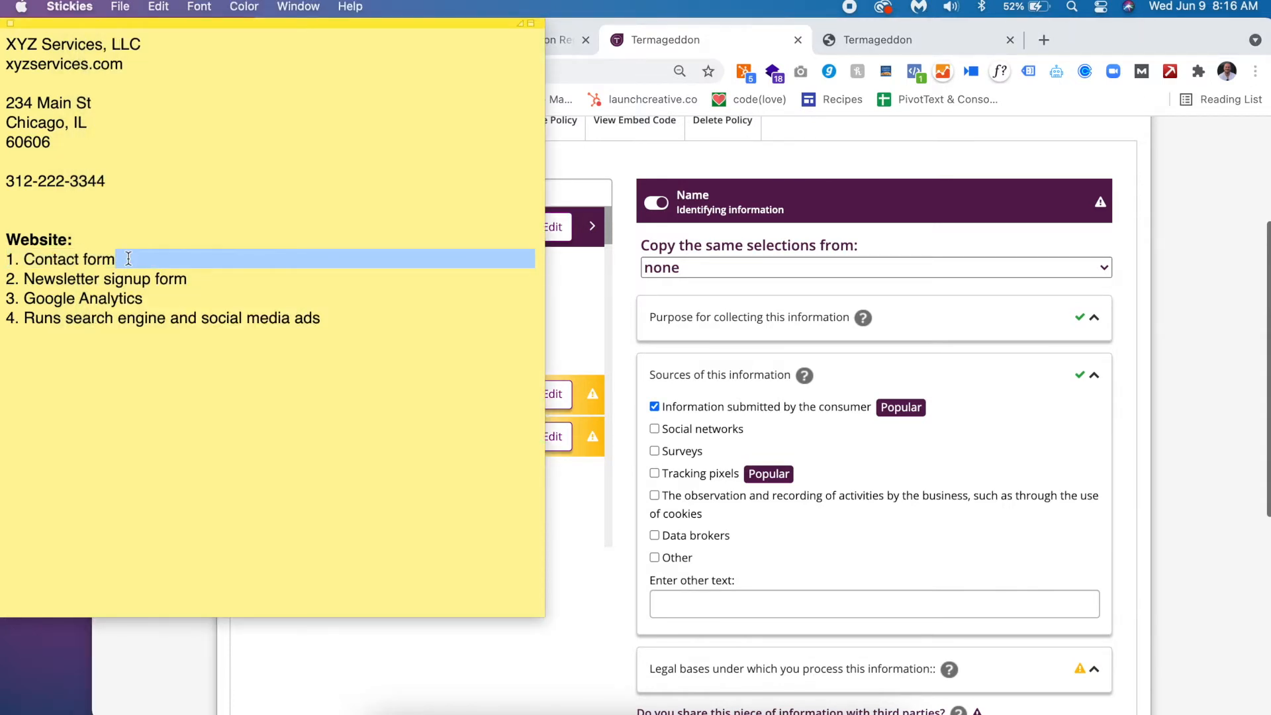
click(872, 373)
click(887, 379)
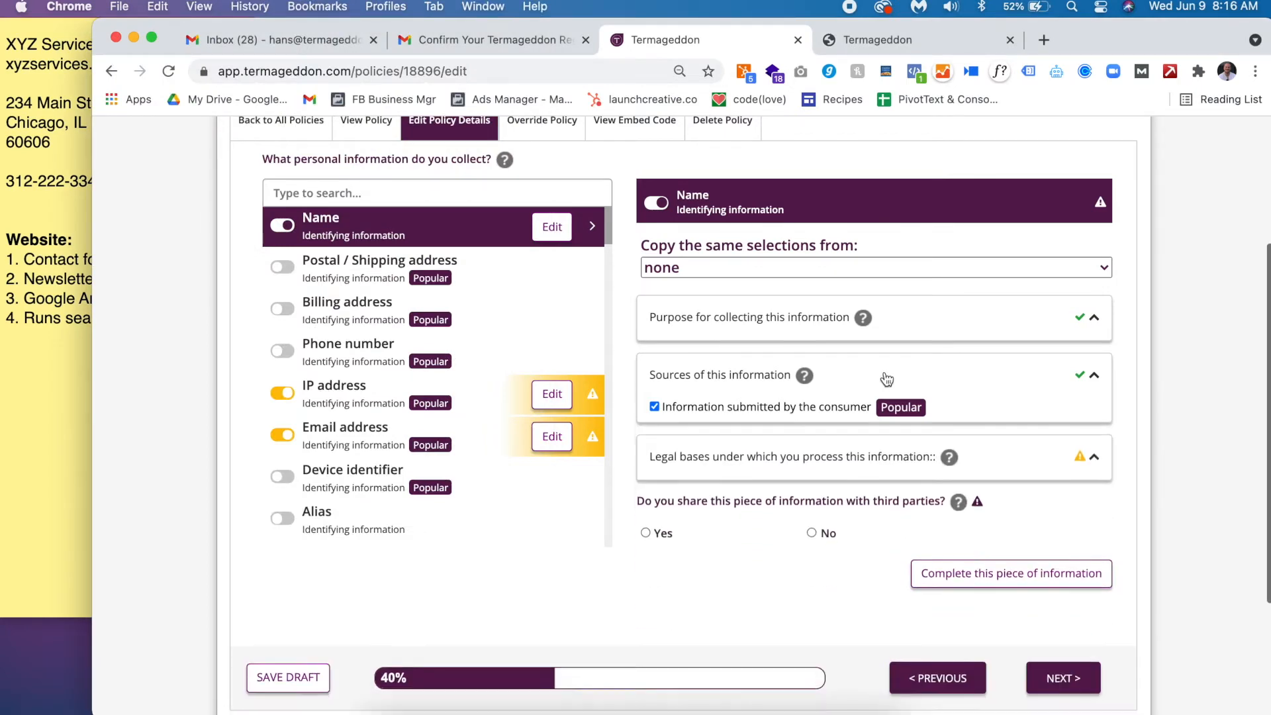
- Set Name's legal basis to 'The user has provided consent' and collapse that section
click(773, 434)
click(718, 465)
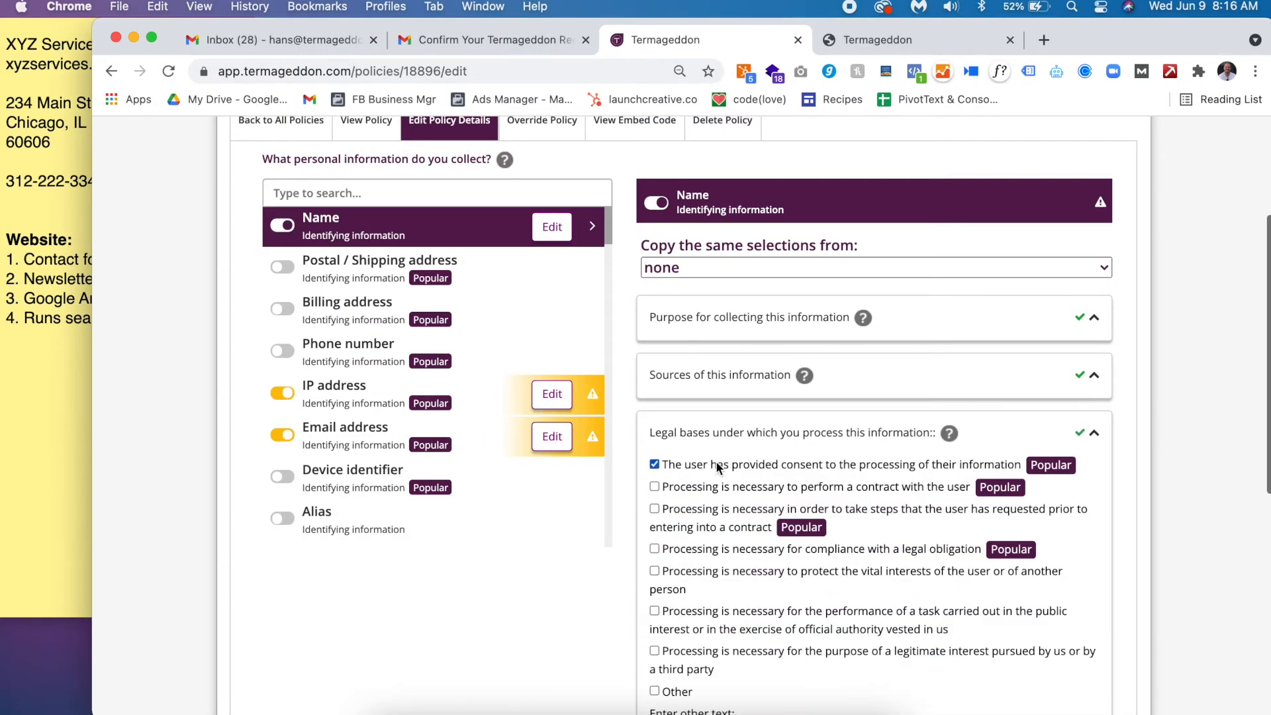
scroll(717, 460, down, 3)
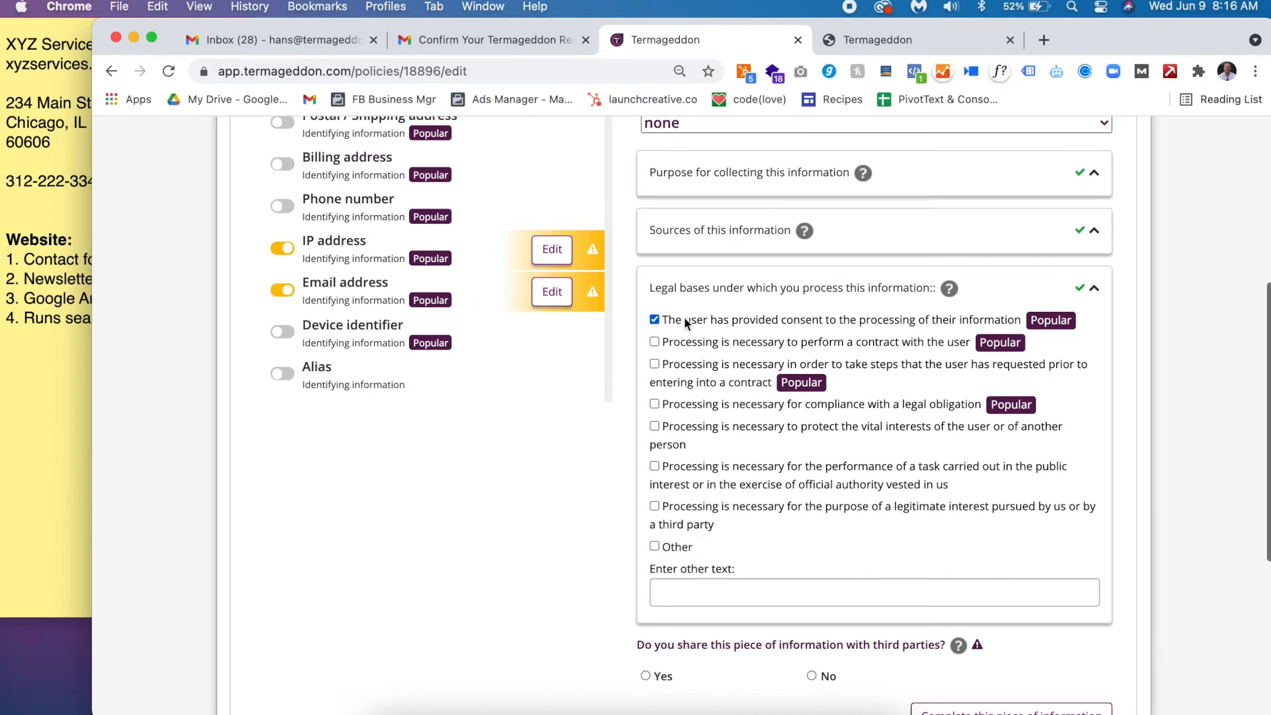
click(813, 297)
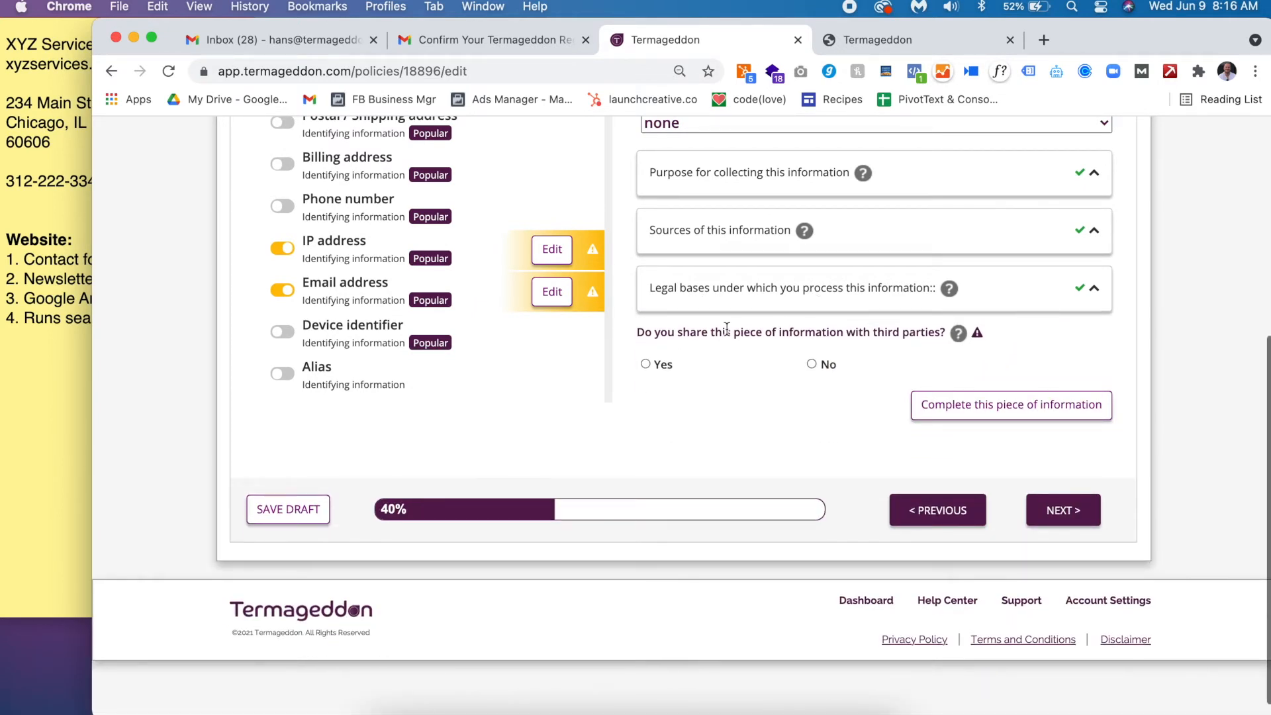
scroll(726, 329, up, 1)
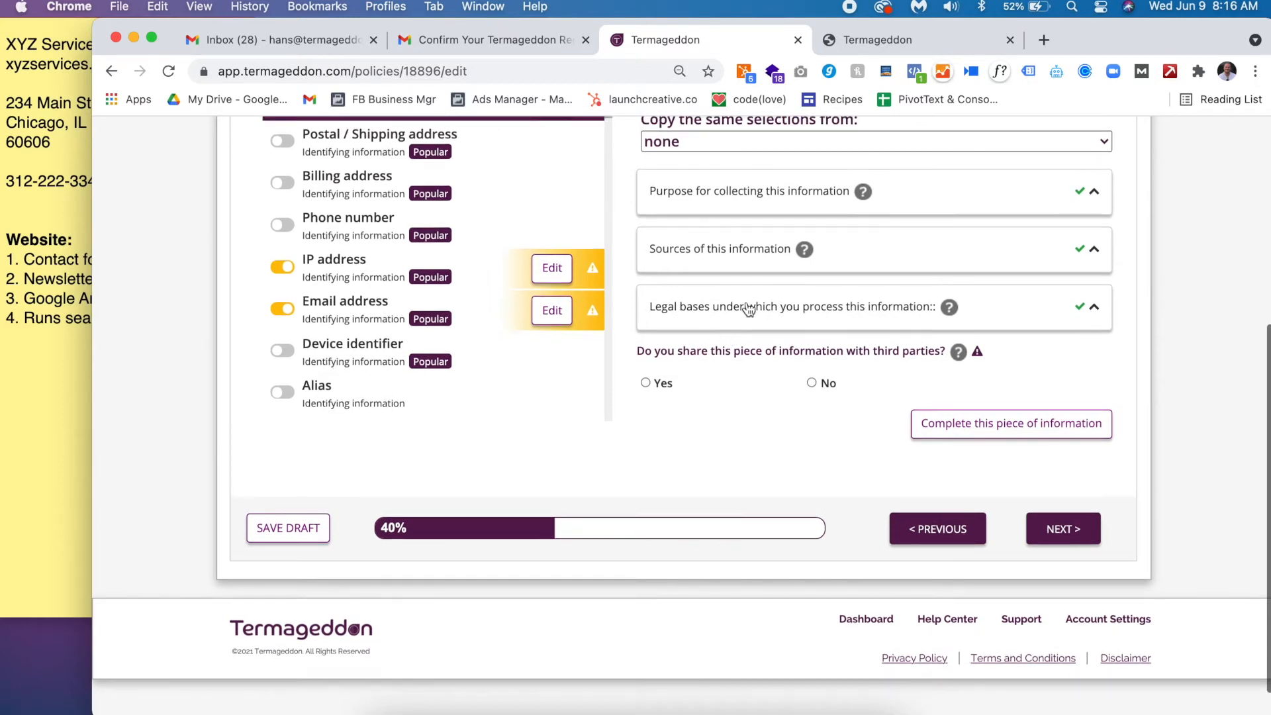
click(749, 307)
click(749, 306)
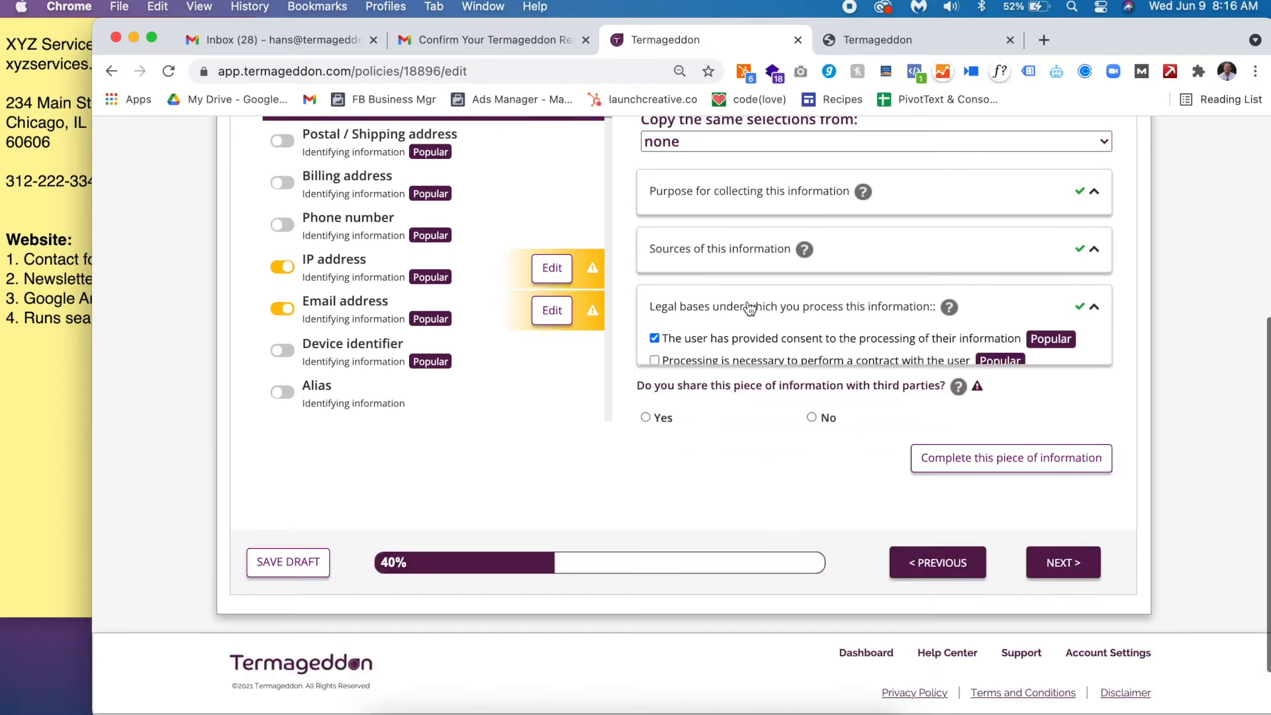
triple_click(687, 351)
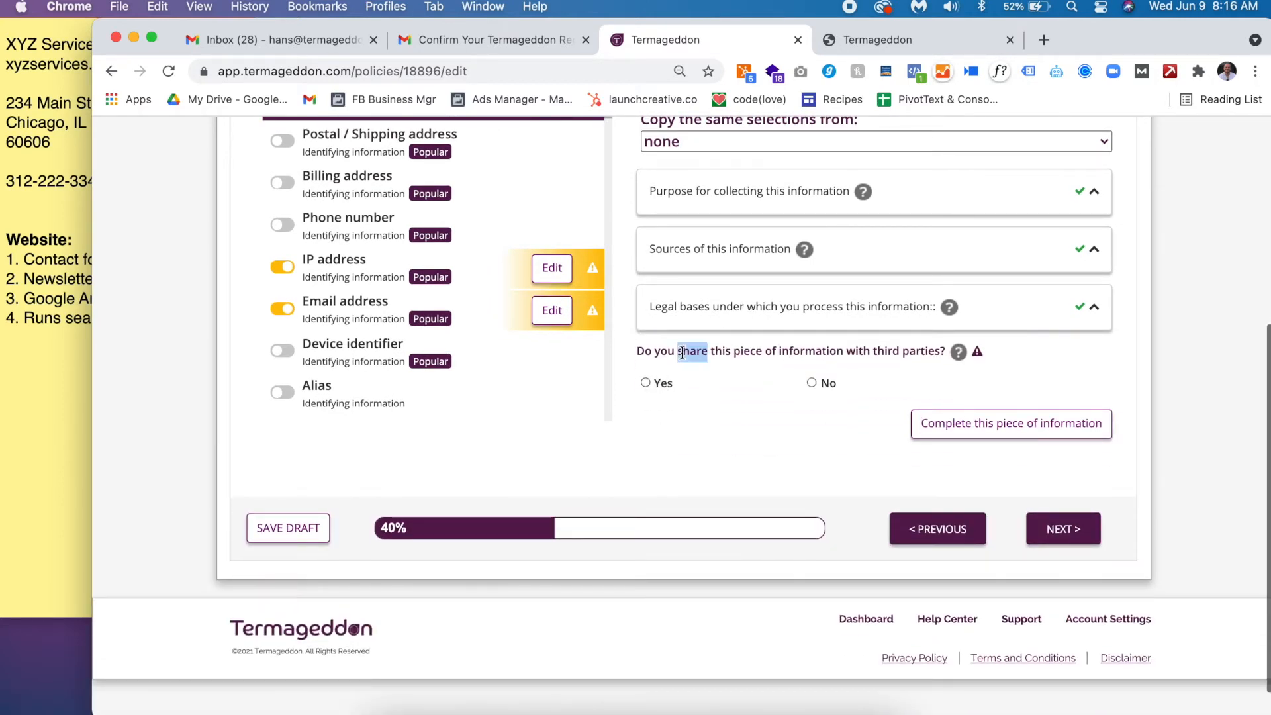
- Answer Yes to sharing Name, adding email service providers 'To manage our interactions with you'
click(660, 389)
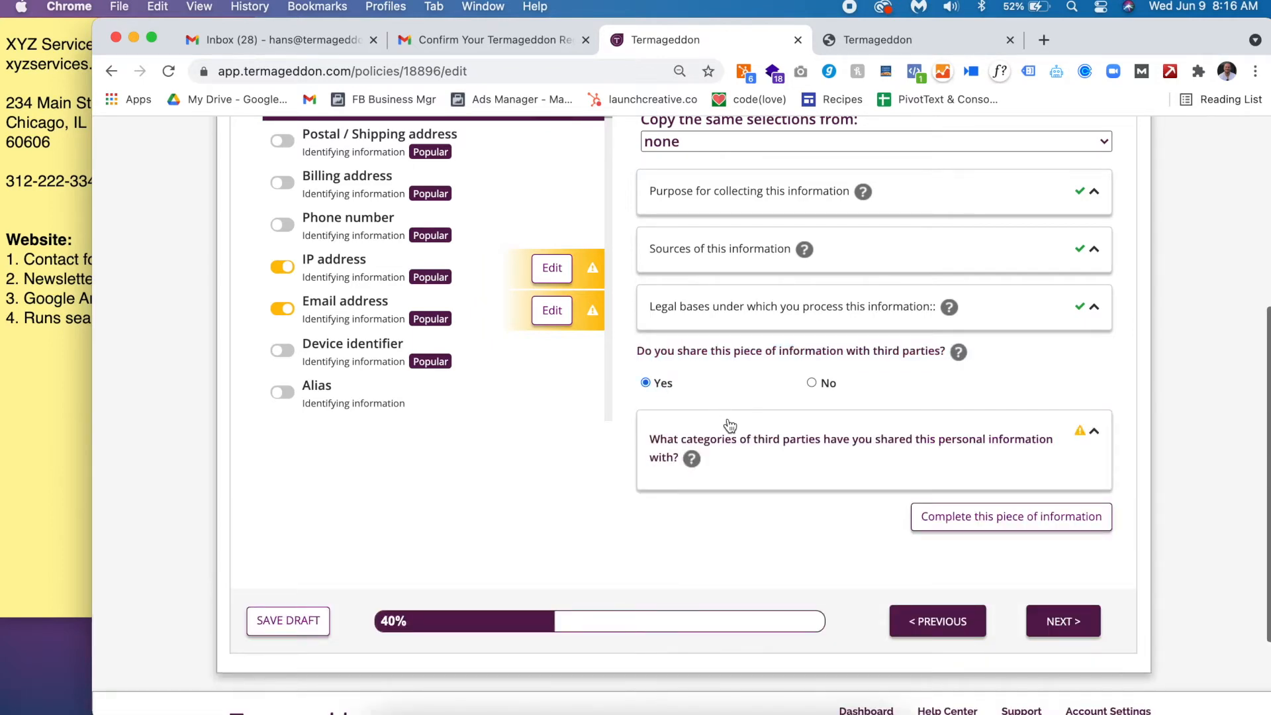
scroll(739, 454, down, 2)
scroll(739, 454, down, 2)
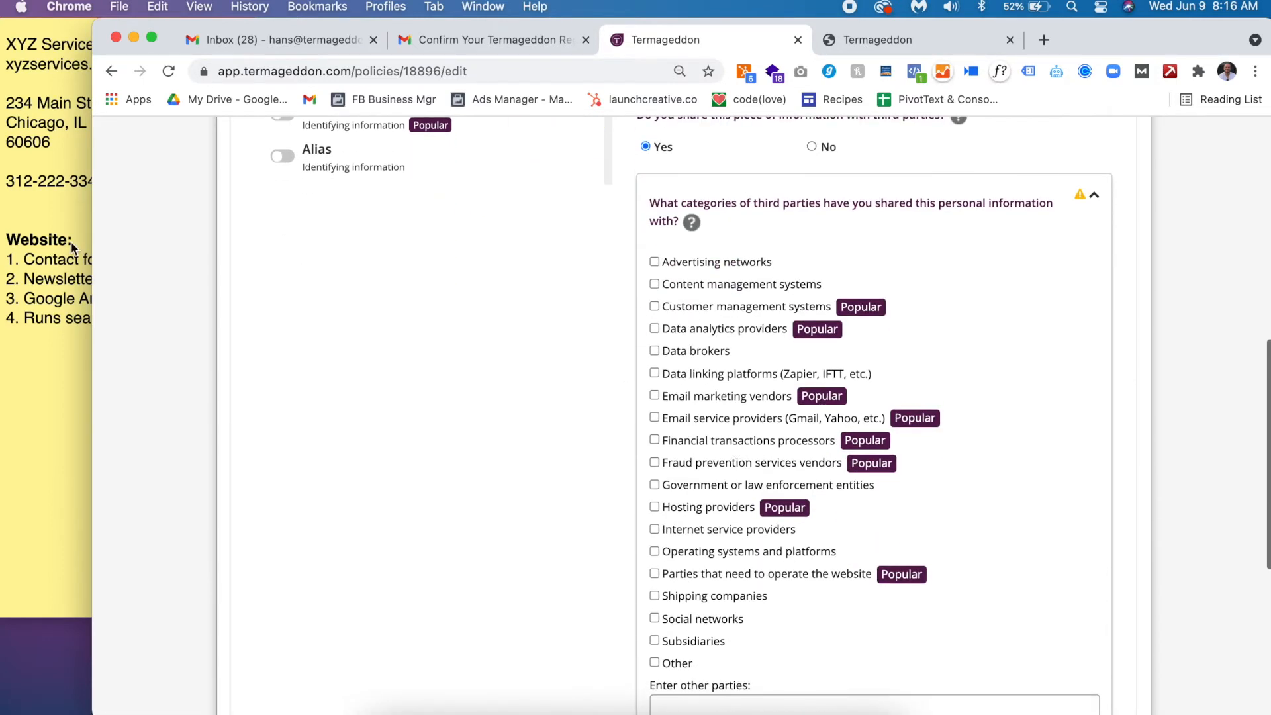
click(752, 421)
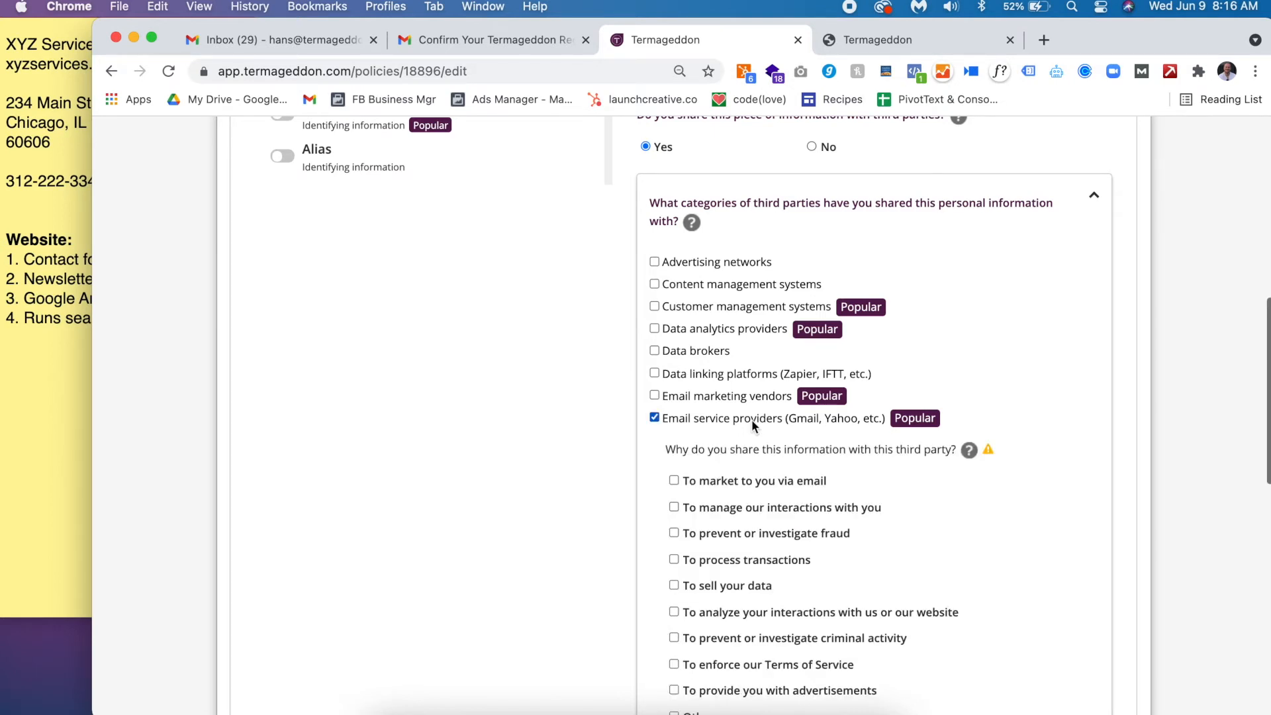
scroll(752, 422, down, 2)
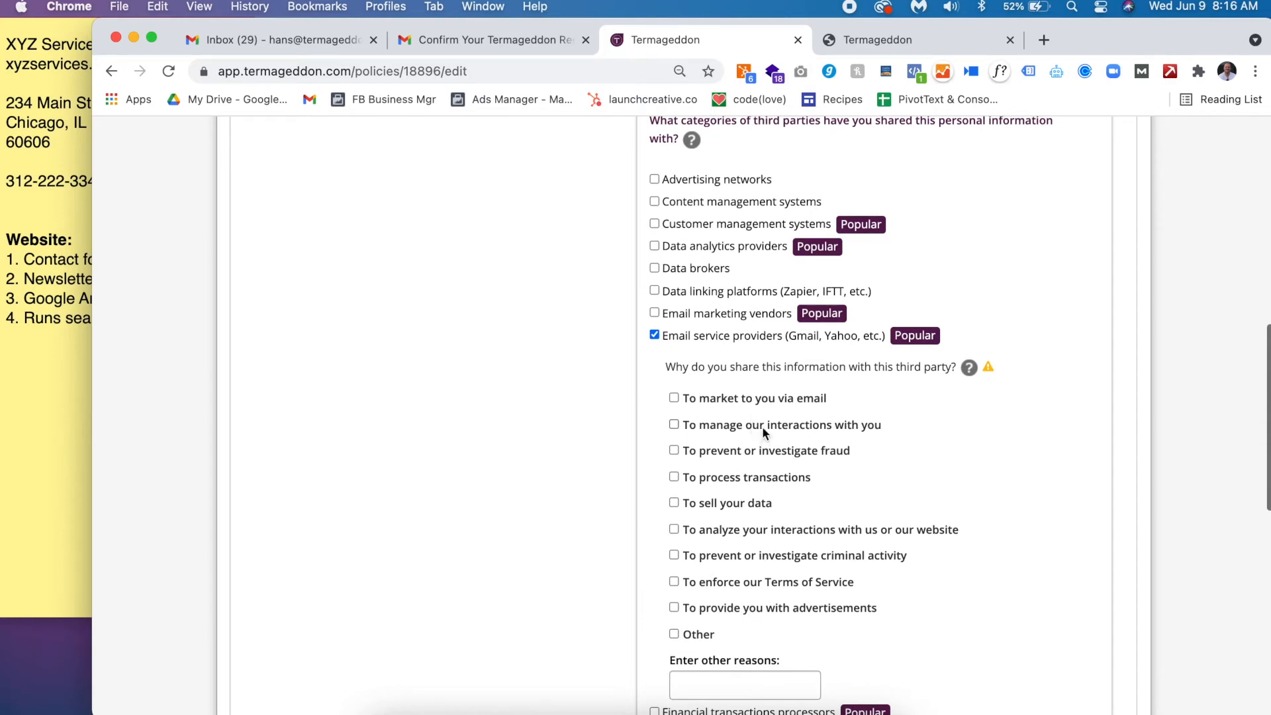
click(764, 433)
- Checking the business notes, also tick content management systems as a recipient category
click(53, 422)
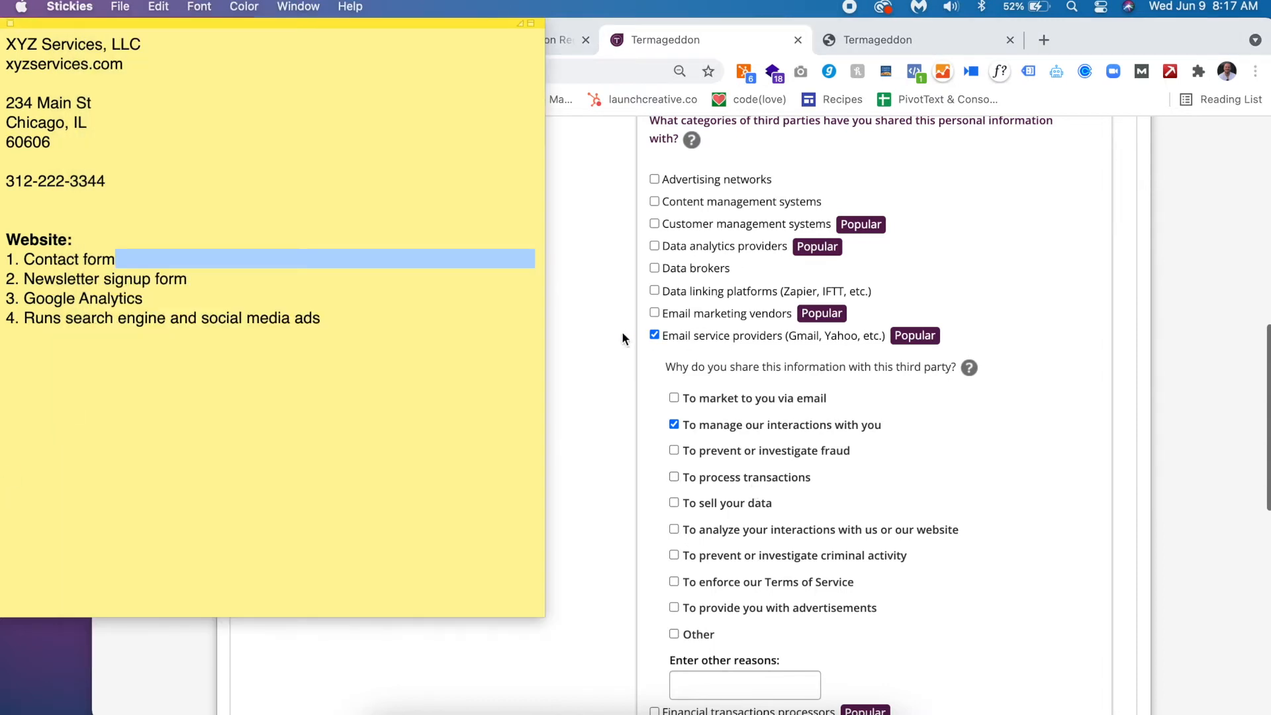
click(623, 279)
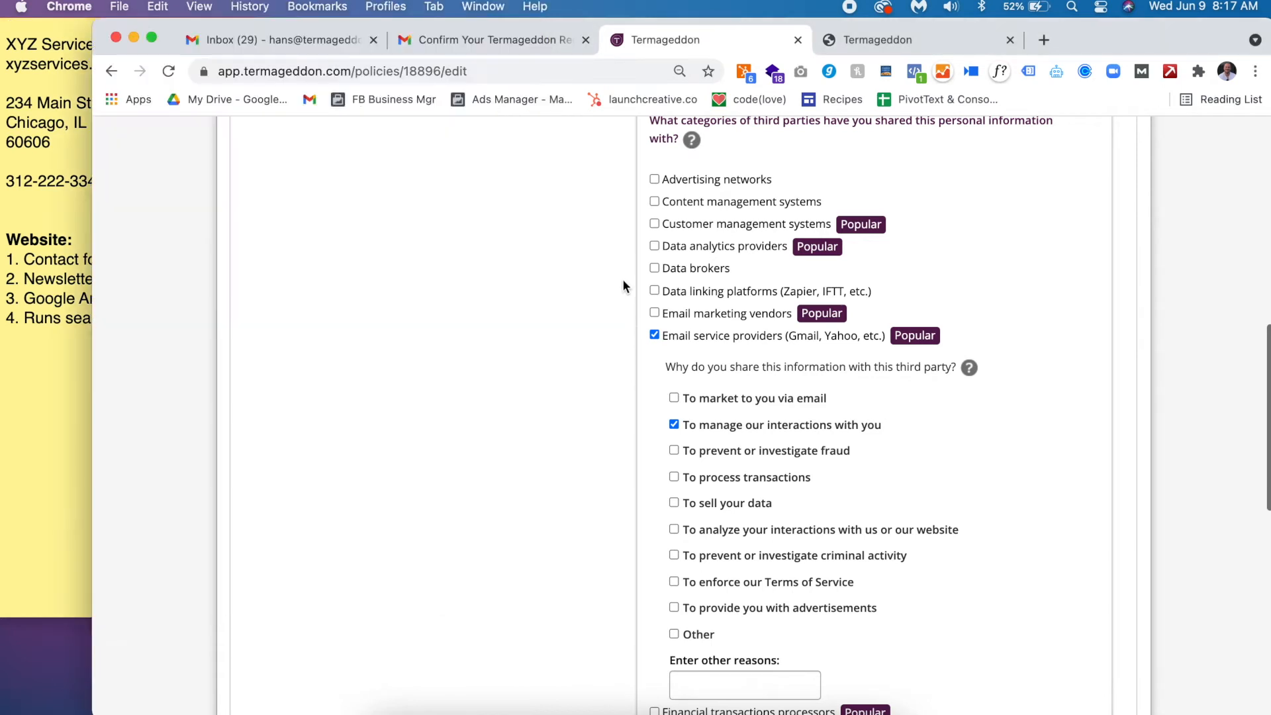
click(709, 207)
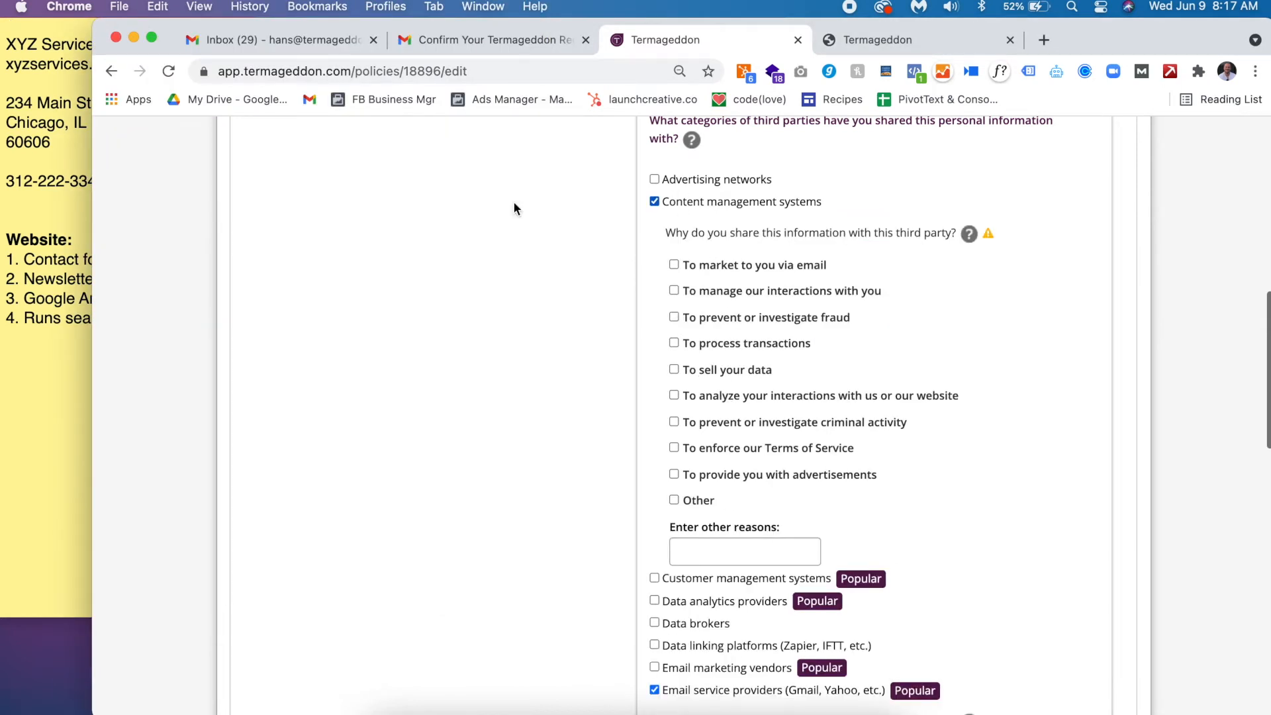
triple_click(60, 260)
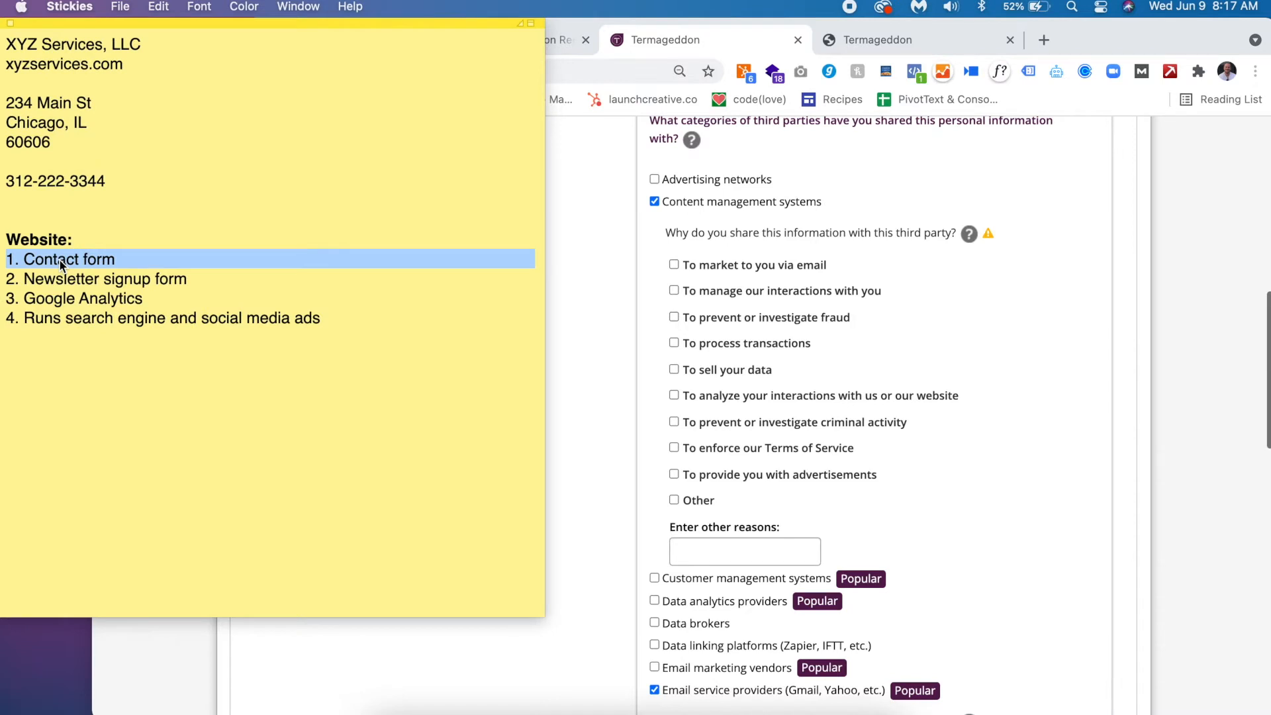
click(625, 196)
scroll(627, 197, up, 3)
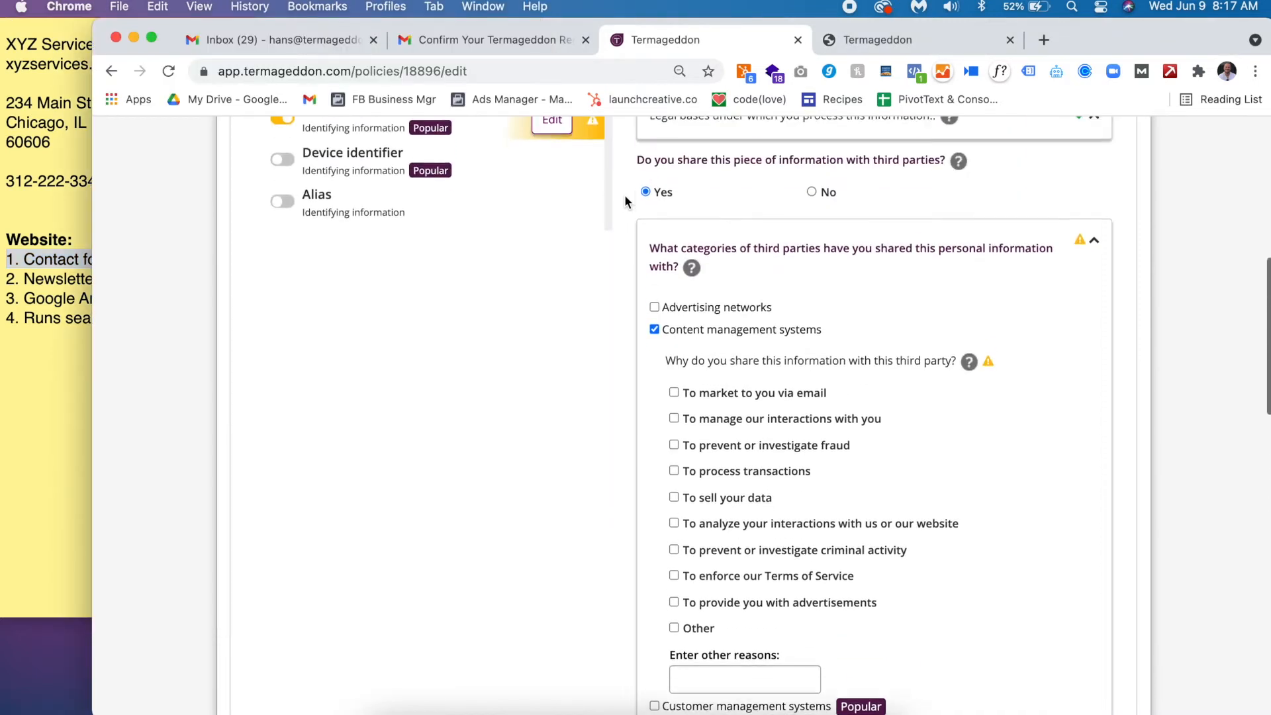
- Share Name with content management systems and website-operating parties to manage interactions
click(755, 444)
scroll(754, 448, down, 3)
scroll(755, 448, down, 15)
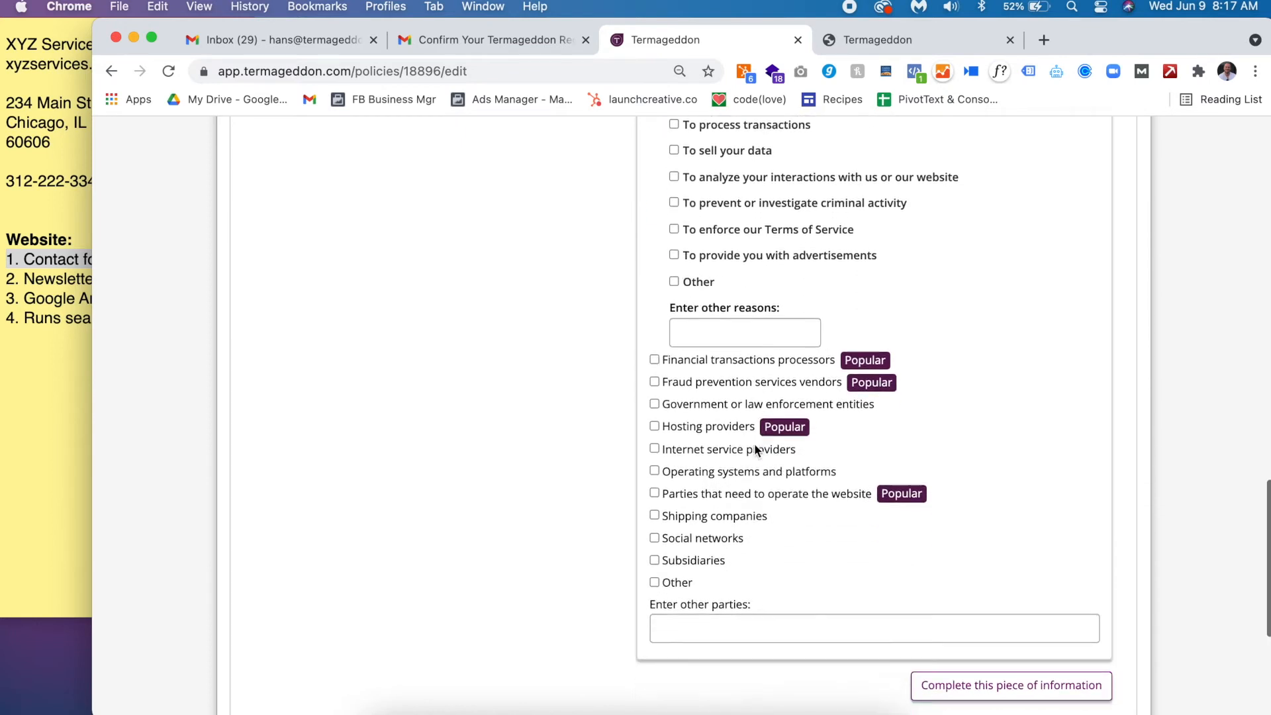
scroll(755, 449, down, 2)
click(718, 430)
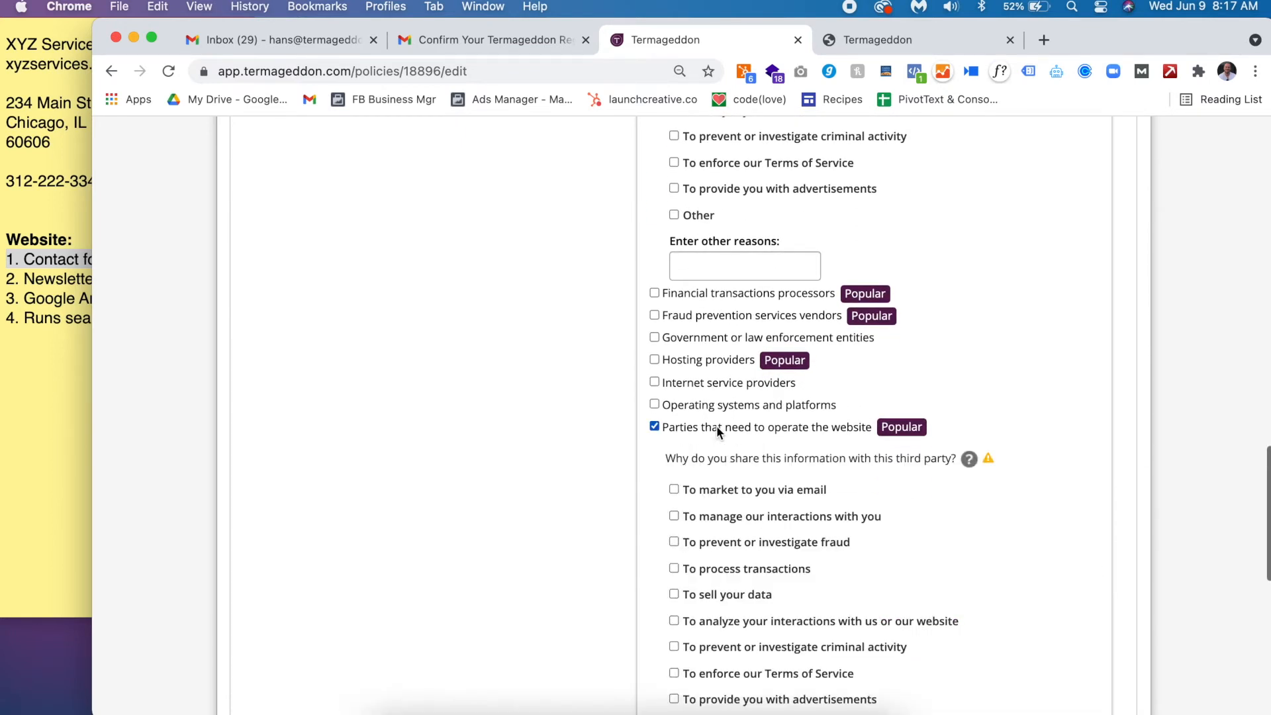
click(737, 516)
- After consulting the business notes, add hosting providers, also to manage interactions
scroll(737, 515, up, 1)
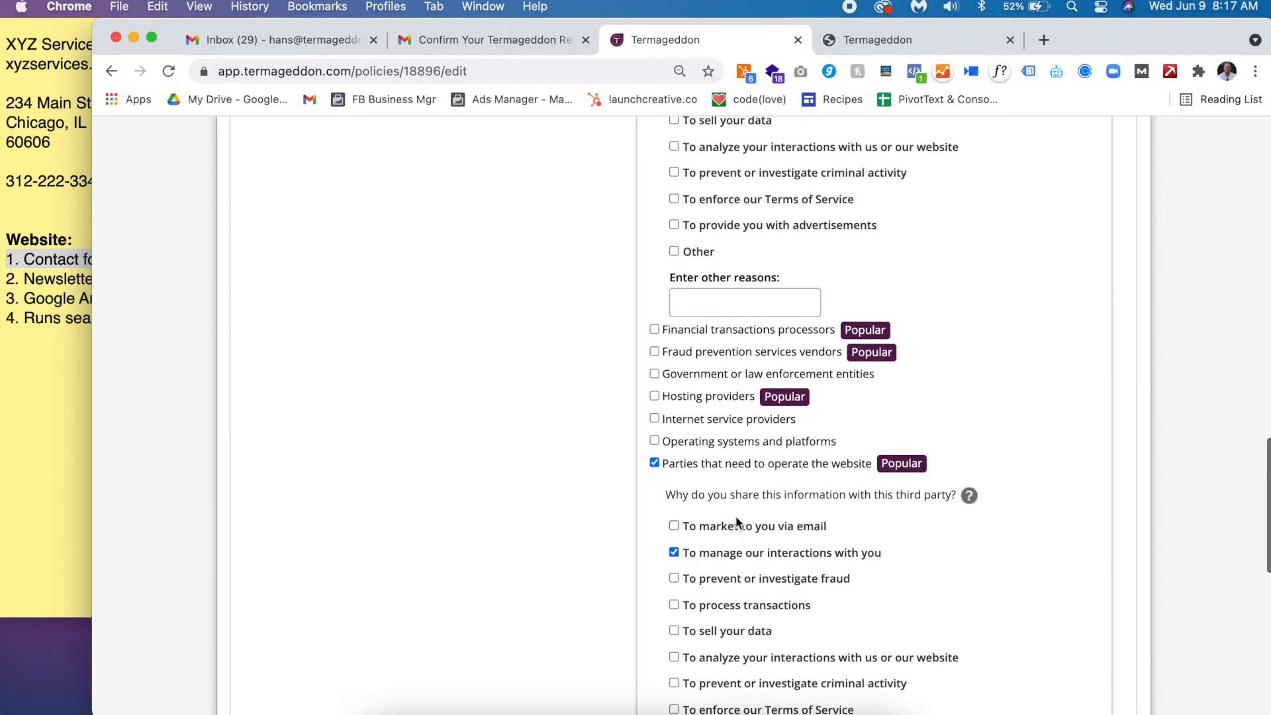
click(50, 147)
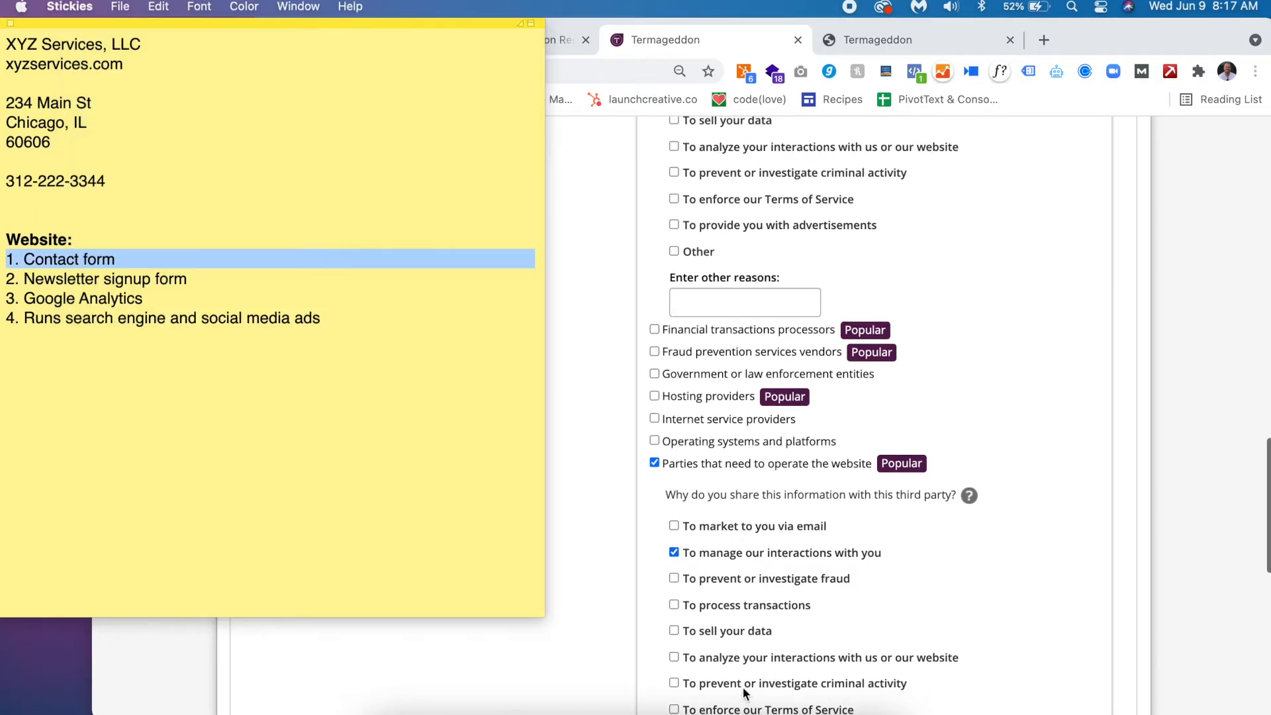
scroll(1136, 475, up, 1)
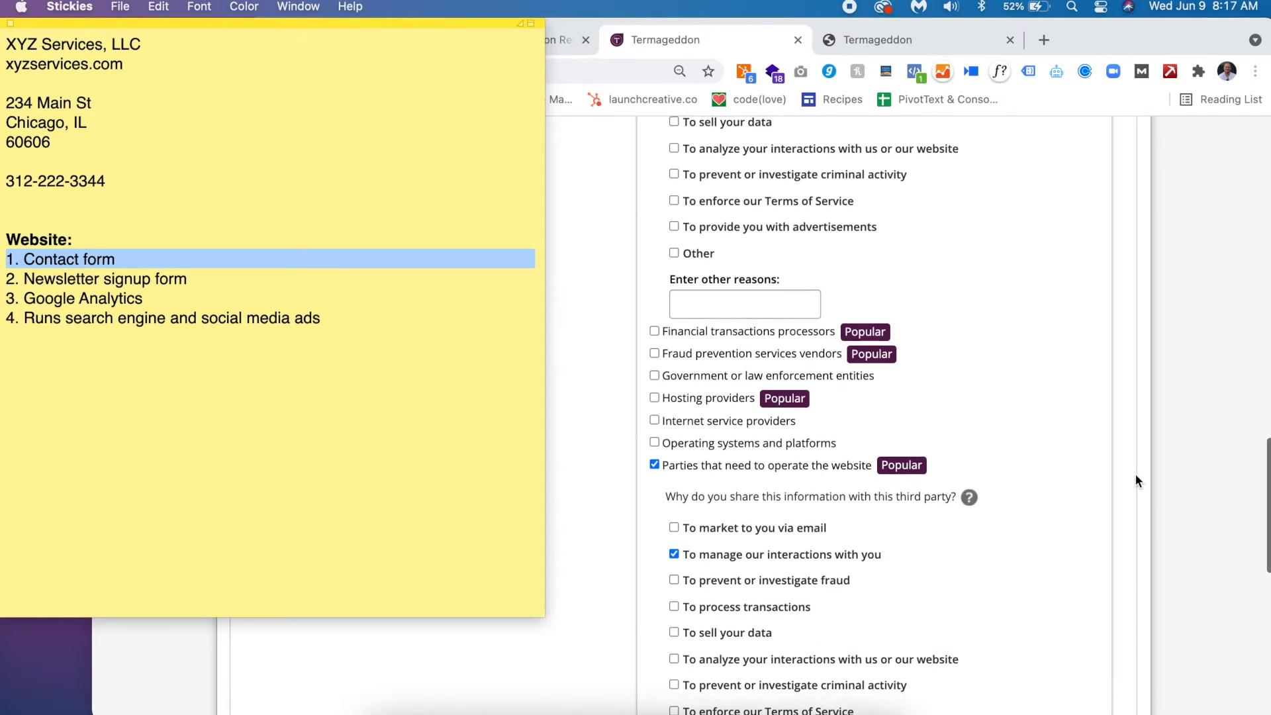
click(1135, 476)
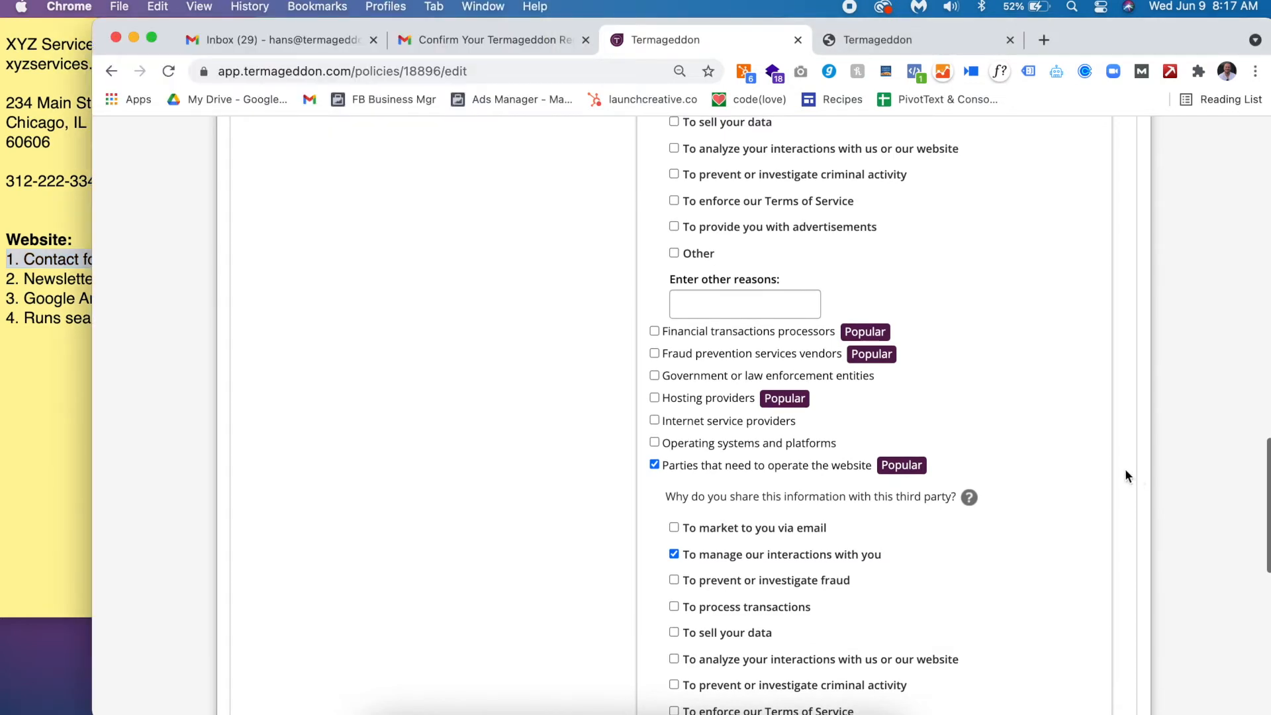
click(740, 396)
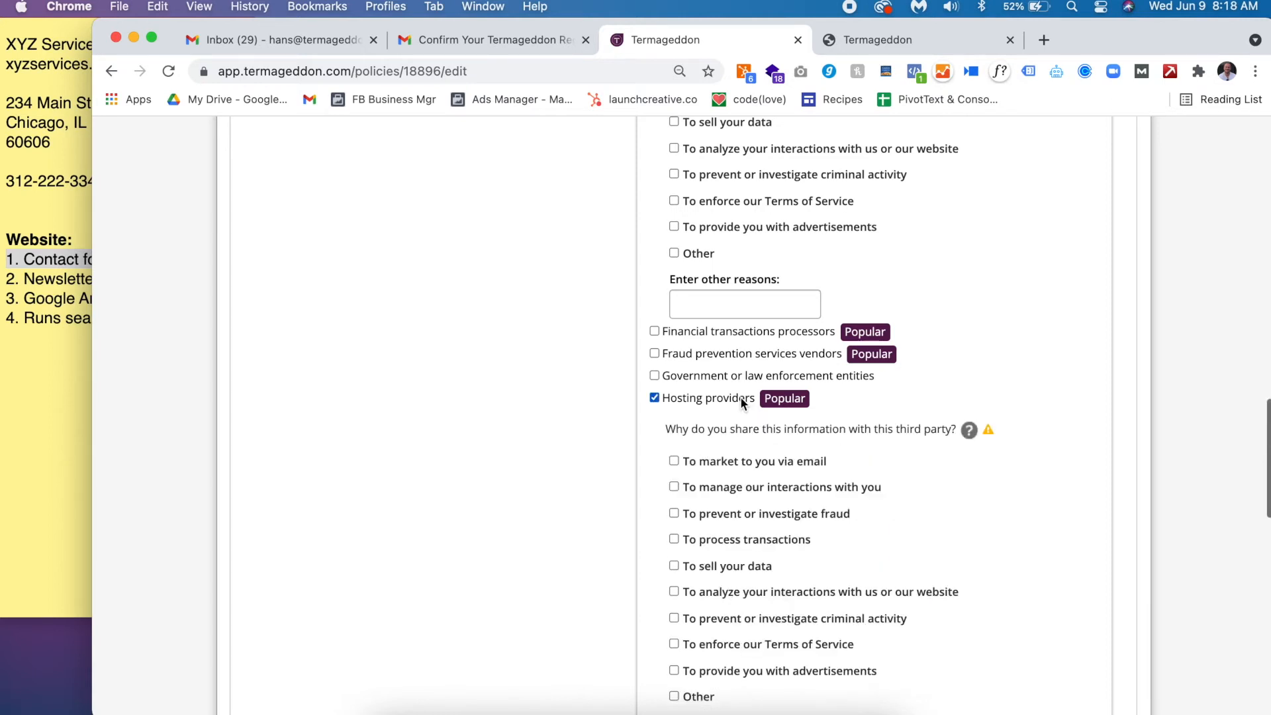
click(758, 491)
- Add email marketing vendors with 'market via email' as the sharing reason
scroll(757, 486, up, 2)
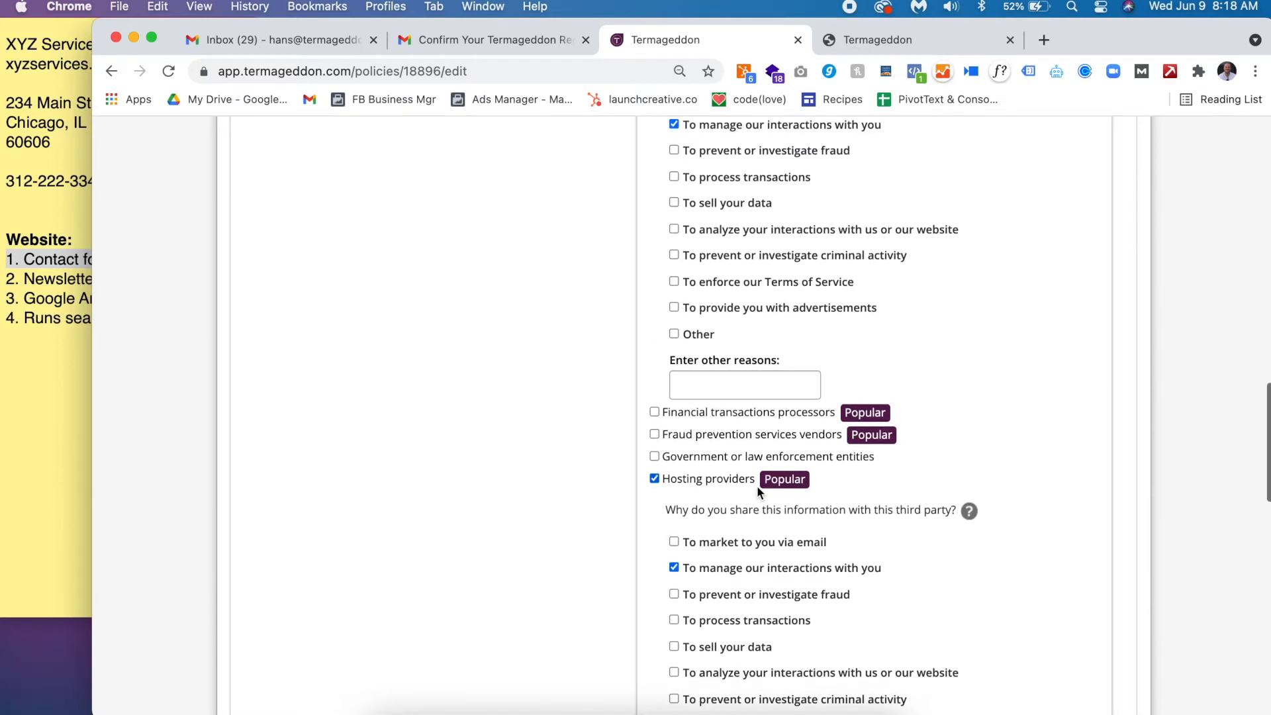
scroll(757, 486, down, 1)
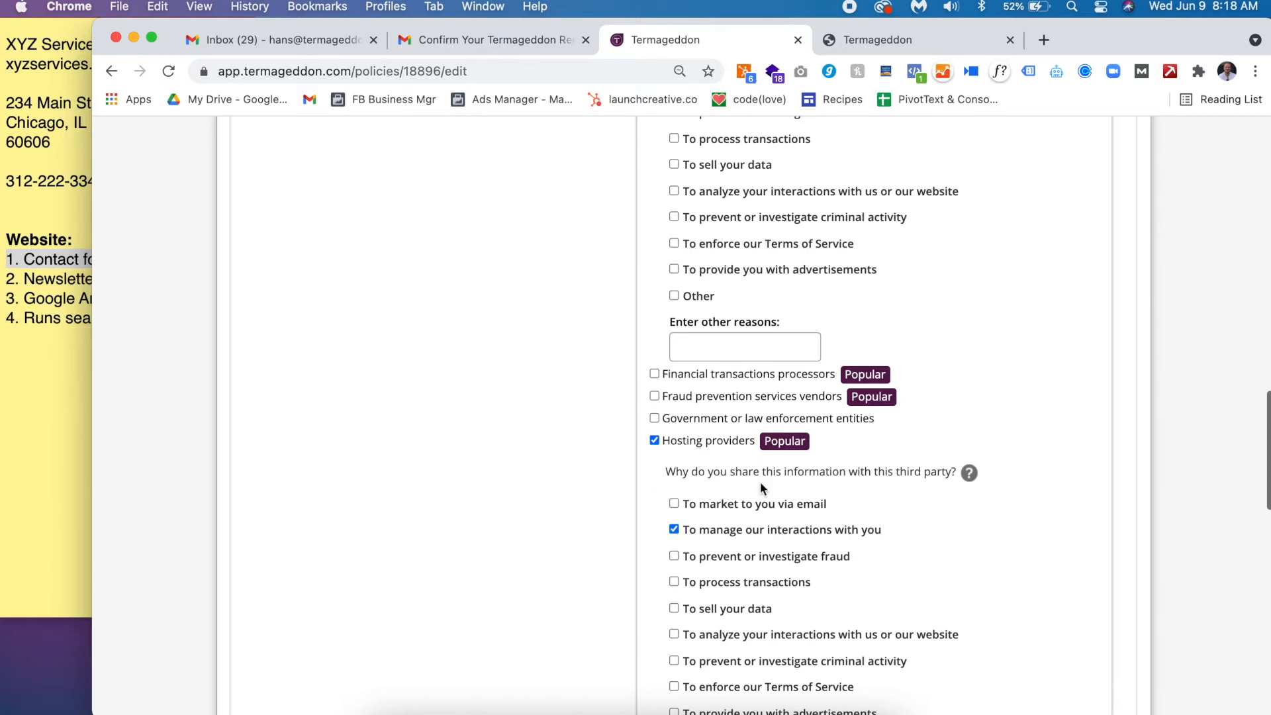
scroll(761, 486, down, 5)
scroll(761, 483, up, 13)
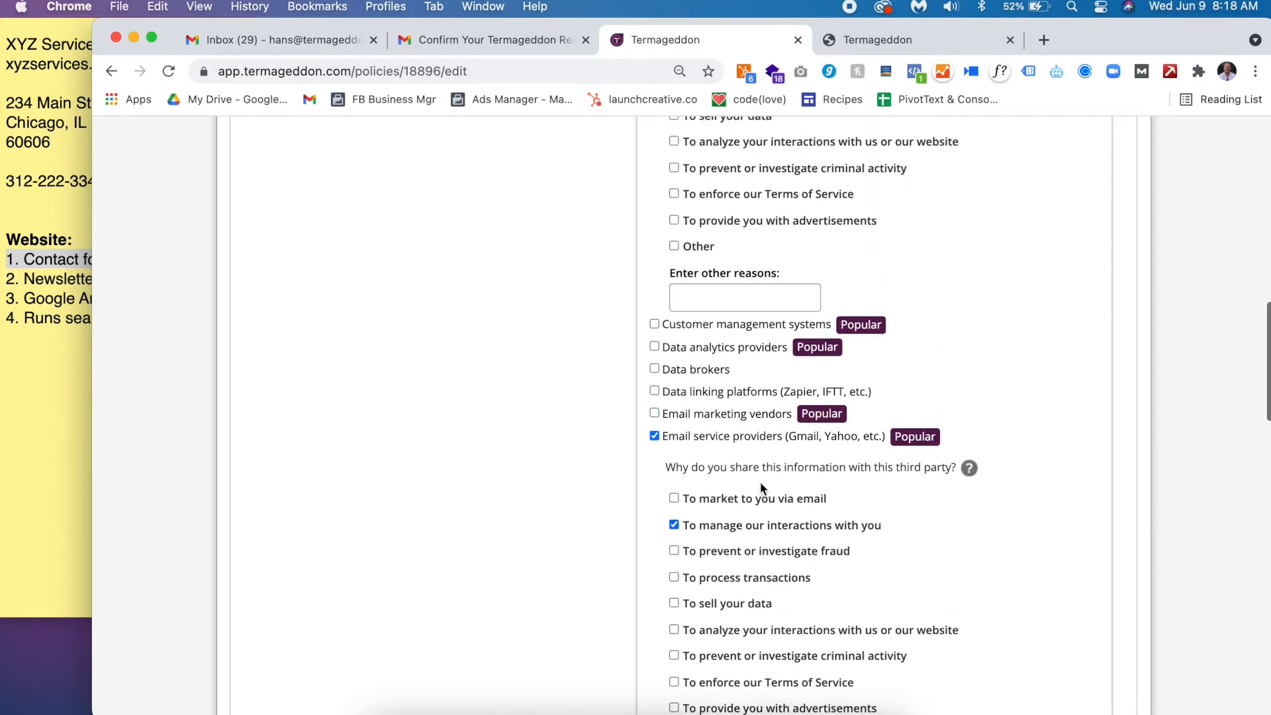
scroll(760, 488, up, 1)
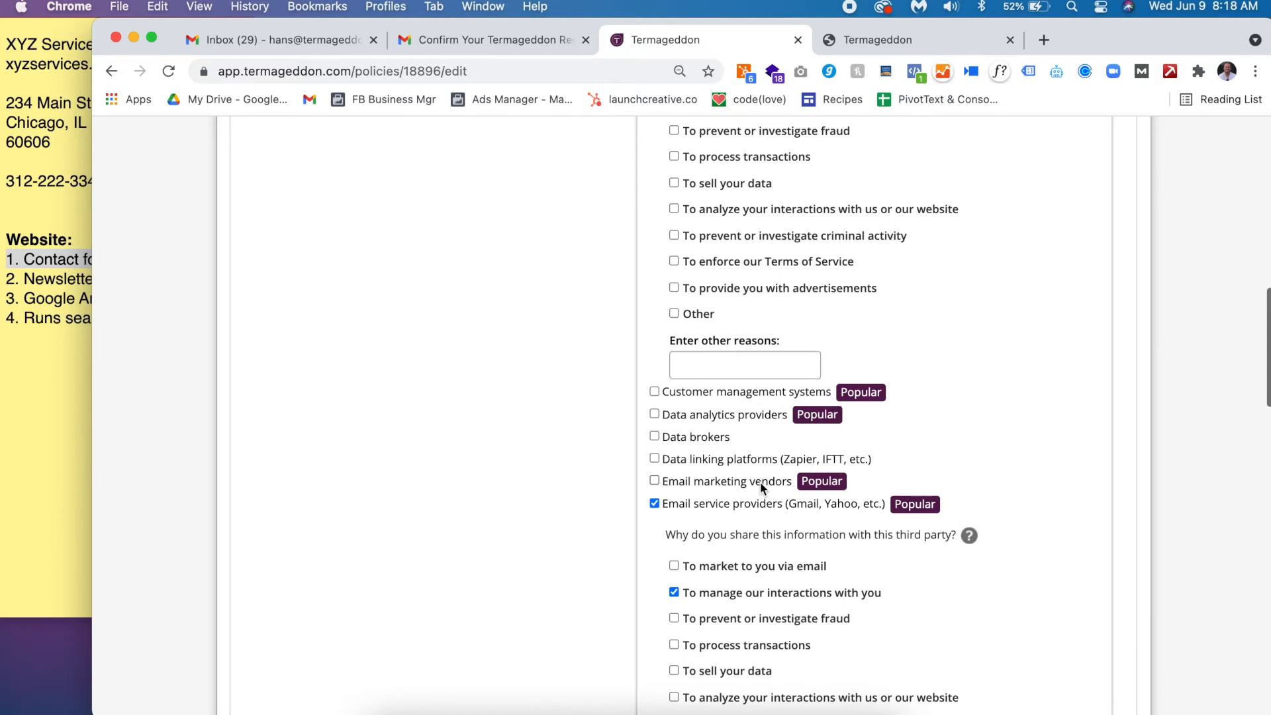
click(761, 482)
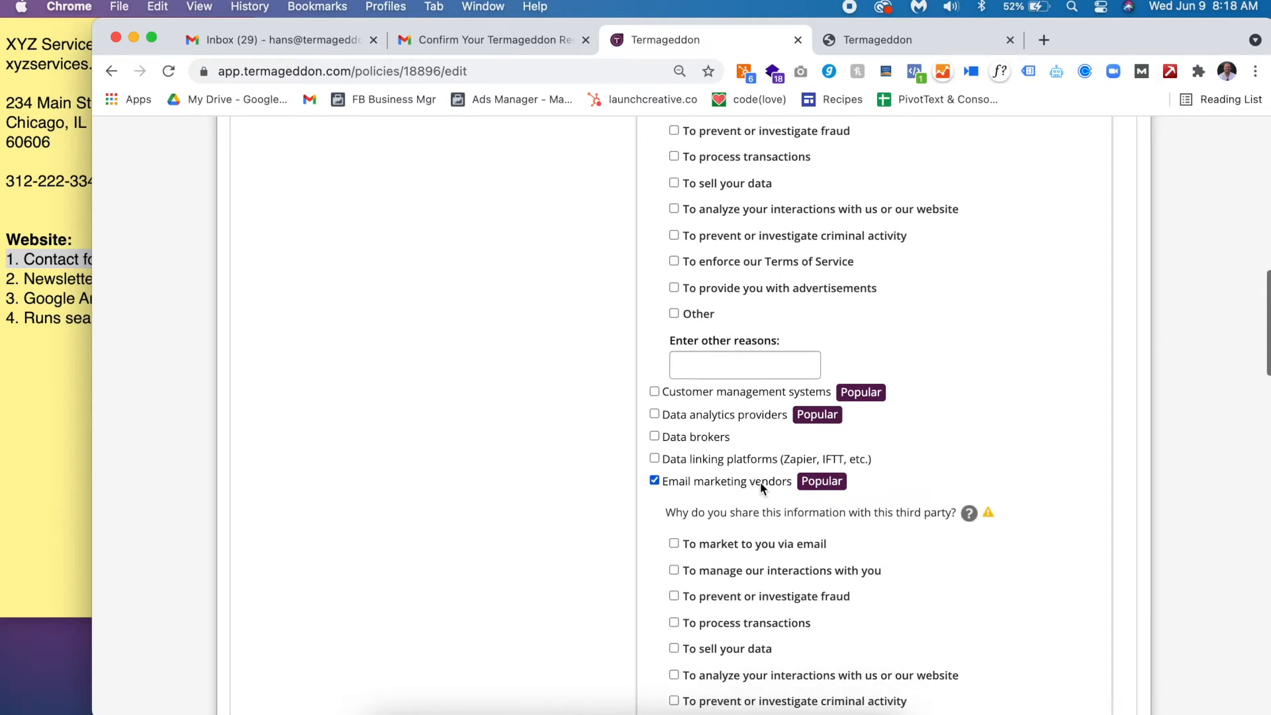
click(745, 543)
- Leave customer management systems unticked and collapse the third-party categories question
click(37, 267)
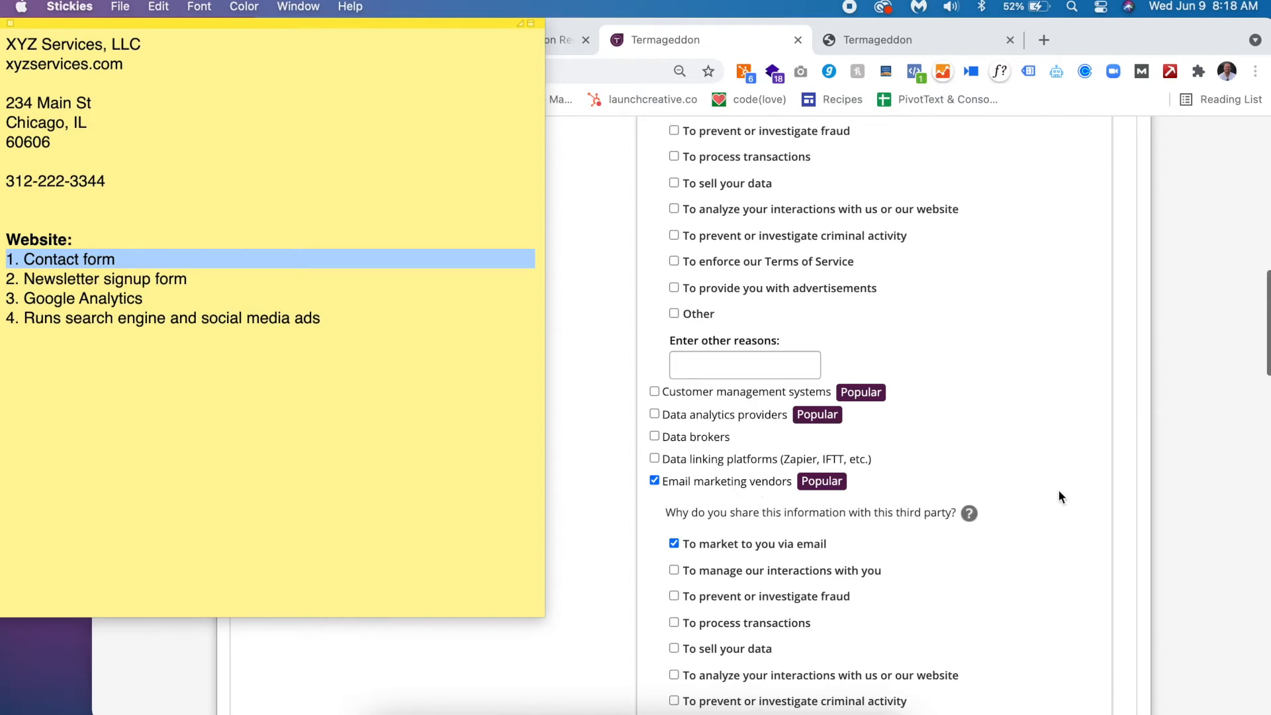
click(1123, 516)
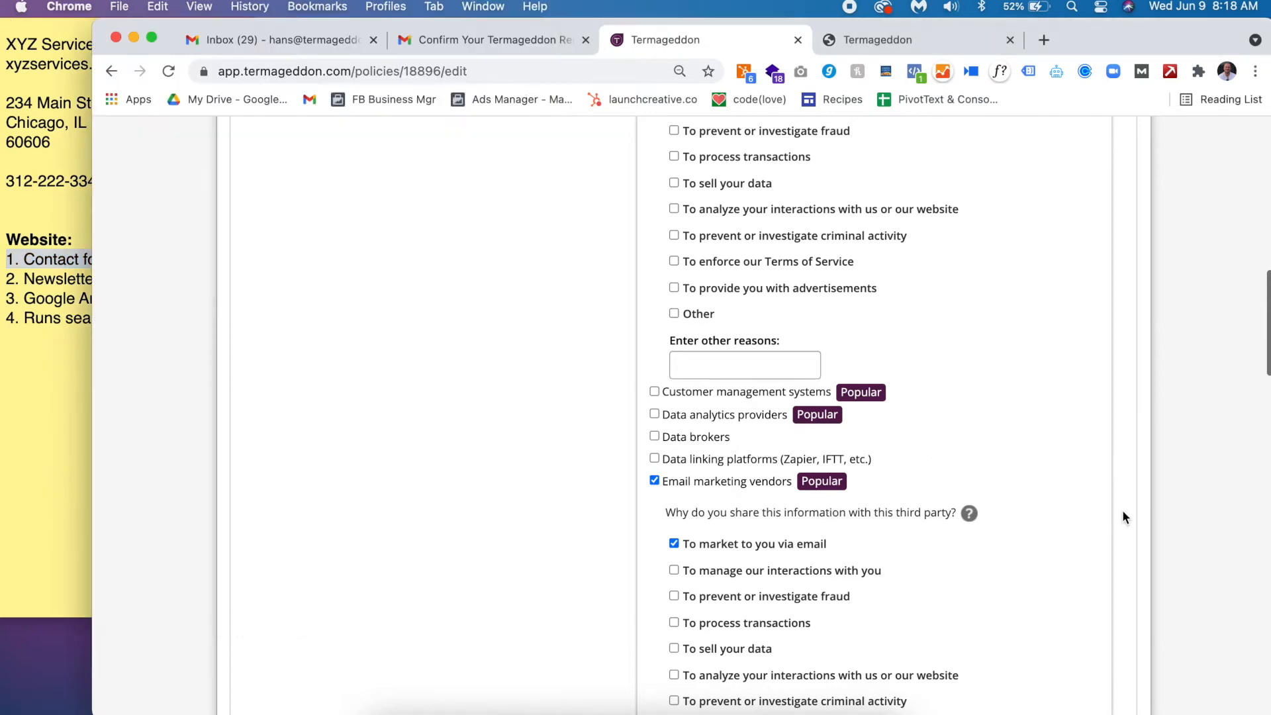
scroll(1036, 554, up, 5)
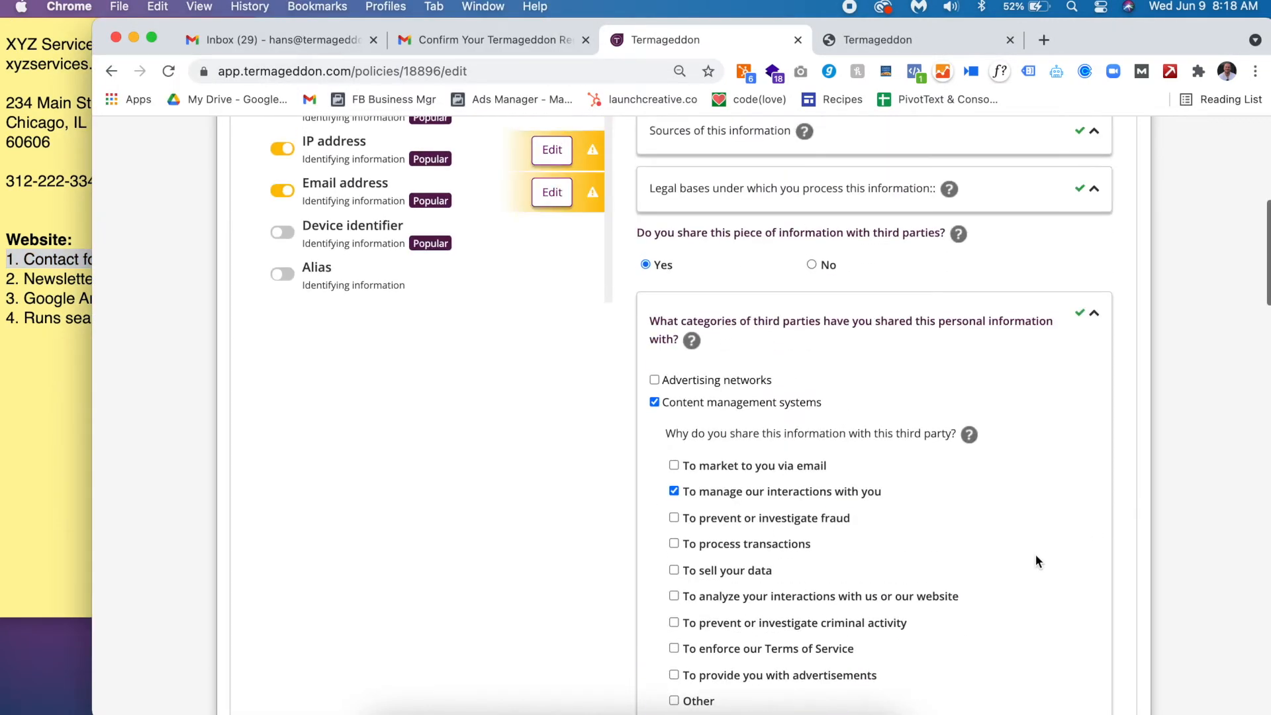
scroll(1037, 562, down, 4)
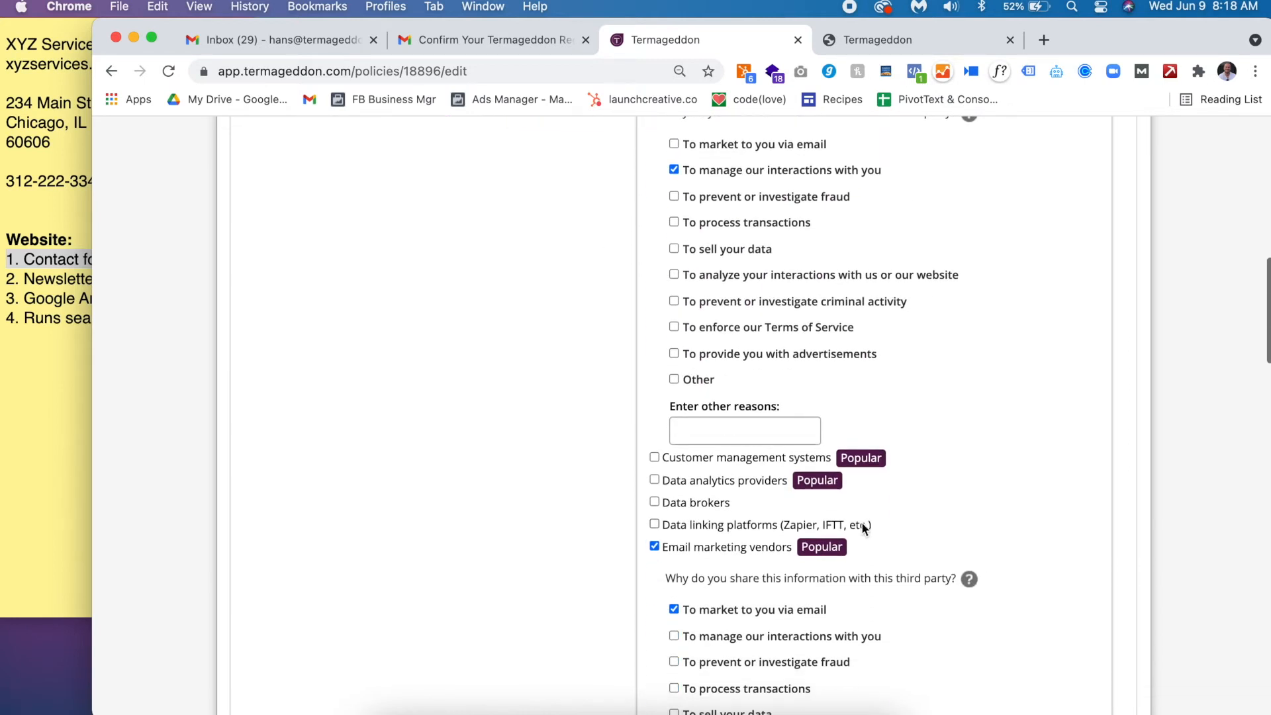
click(713, 458)
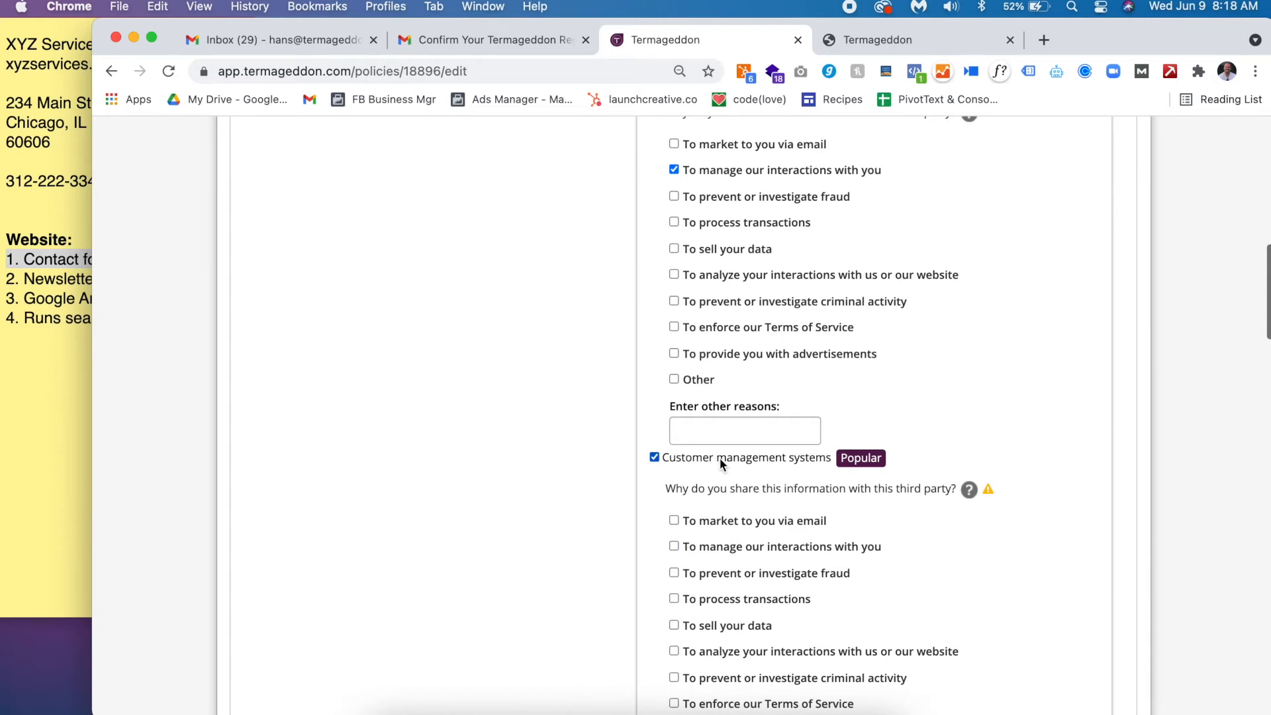
click(721, 458)
scroll(720, 458, up, 3)
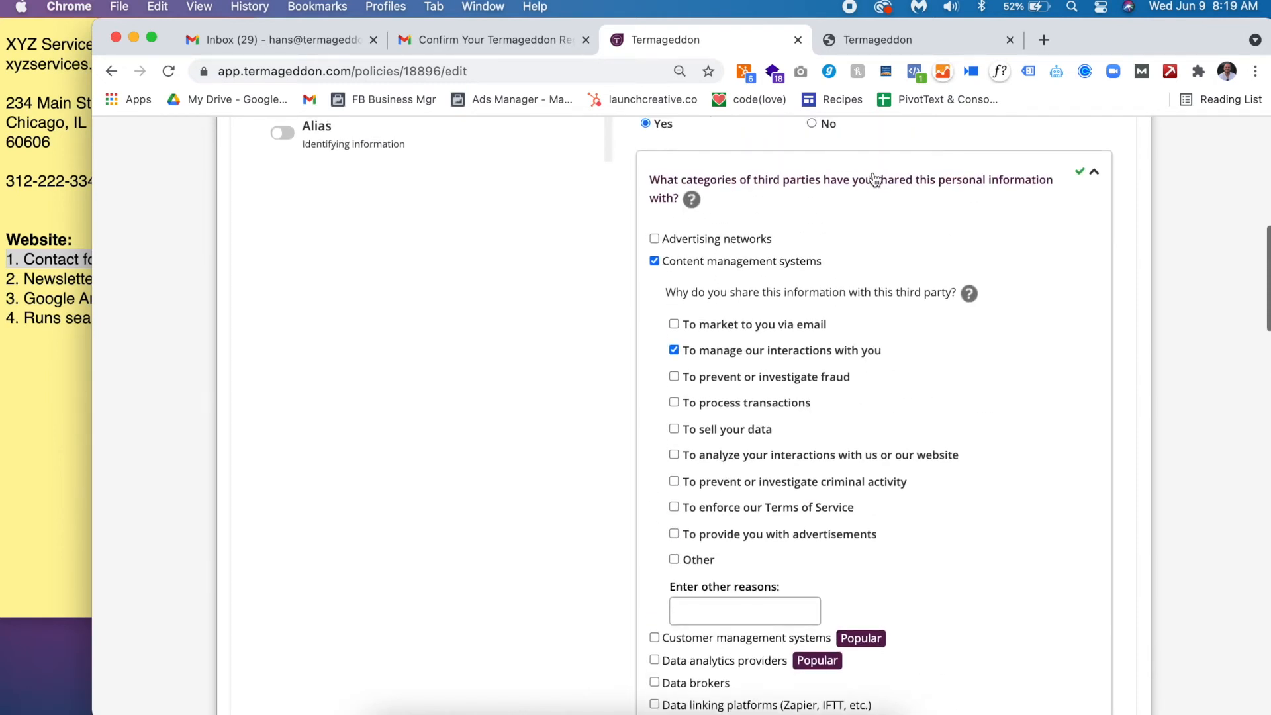
click(874, 180)
scroll(863, 410, up, 3)
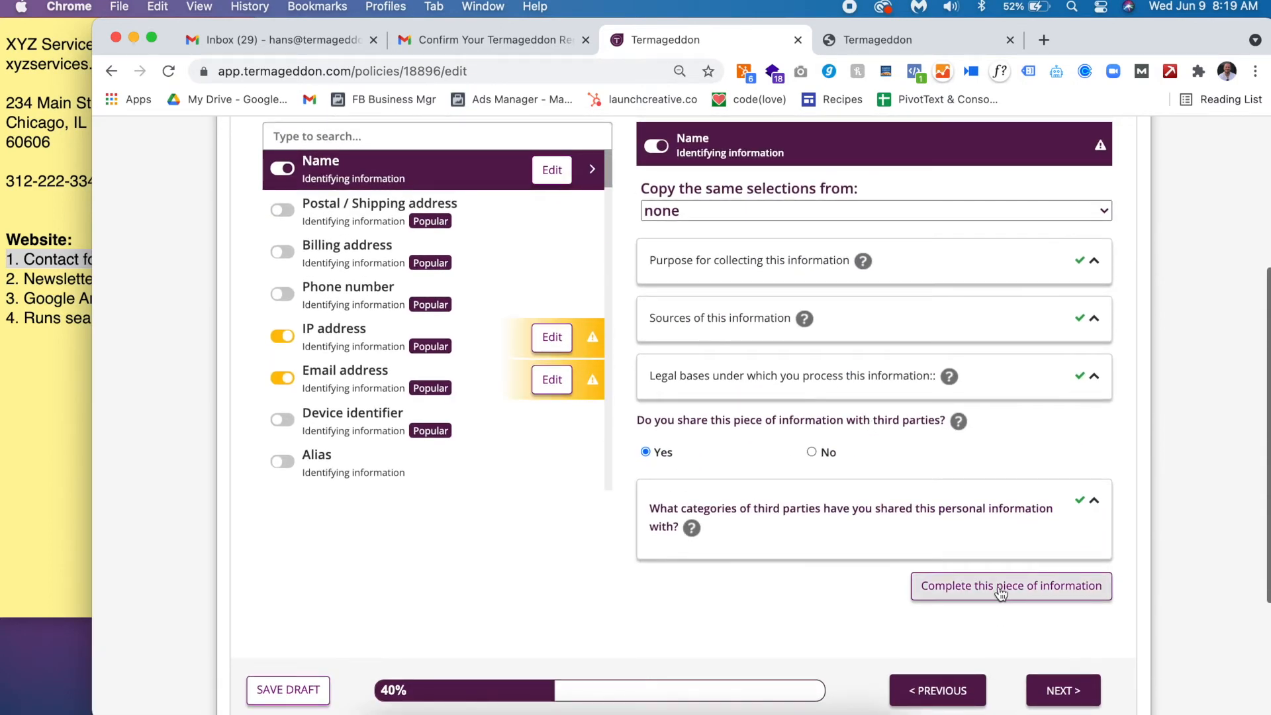
- Complete Name, then complete Email address by copying Name's selections into it
click(1001, 594)
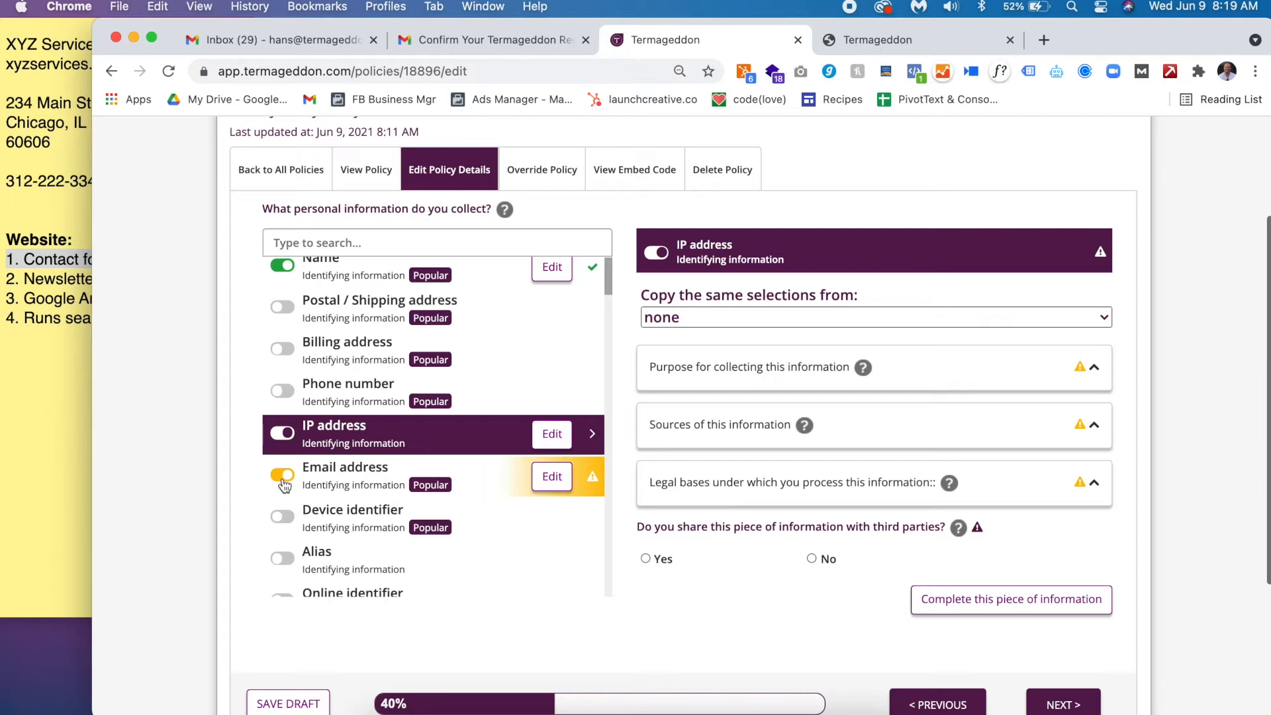
click(551, 478)
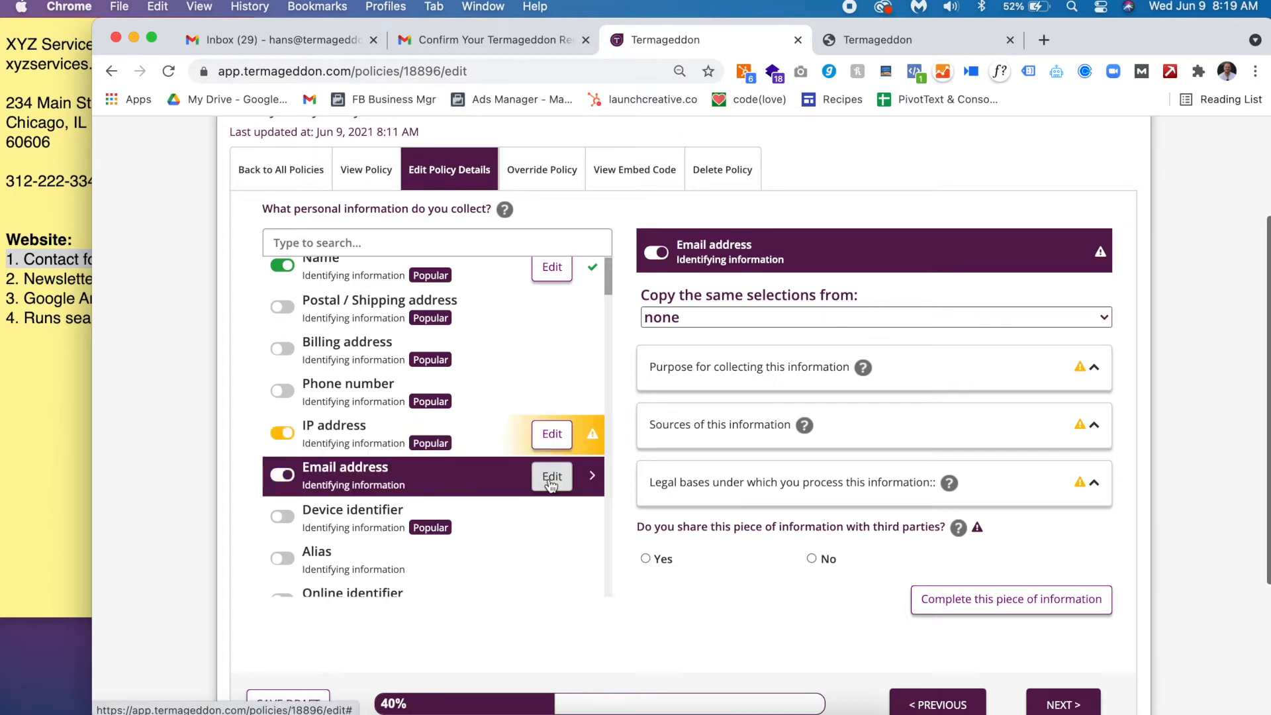
click(712, 317)
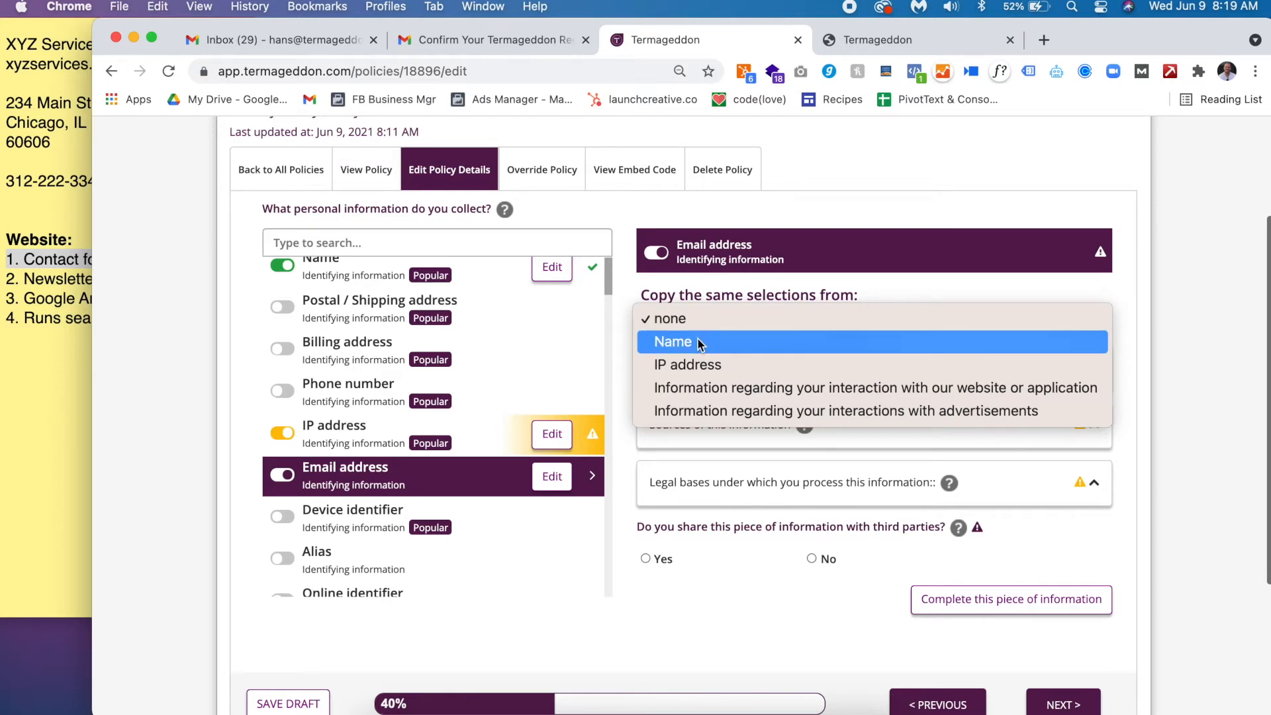
click(700, 343)
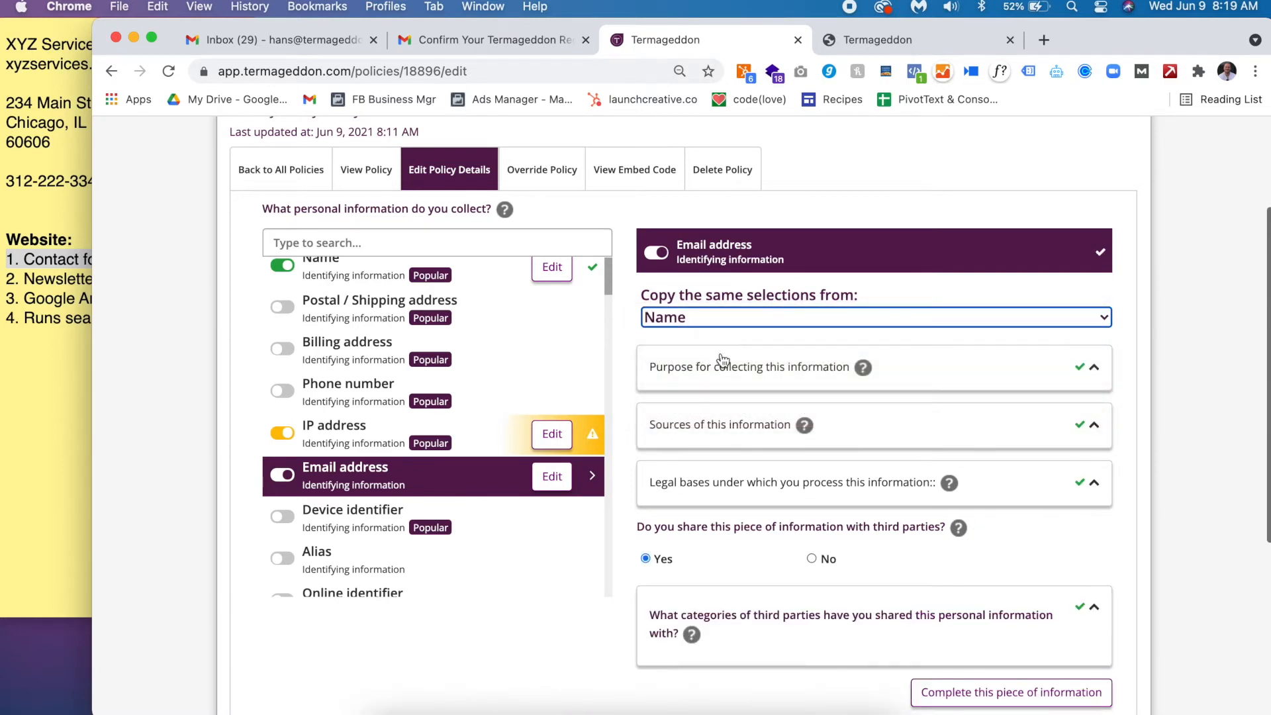
scroll(721, 391, down, 3)
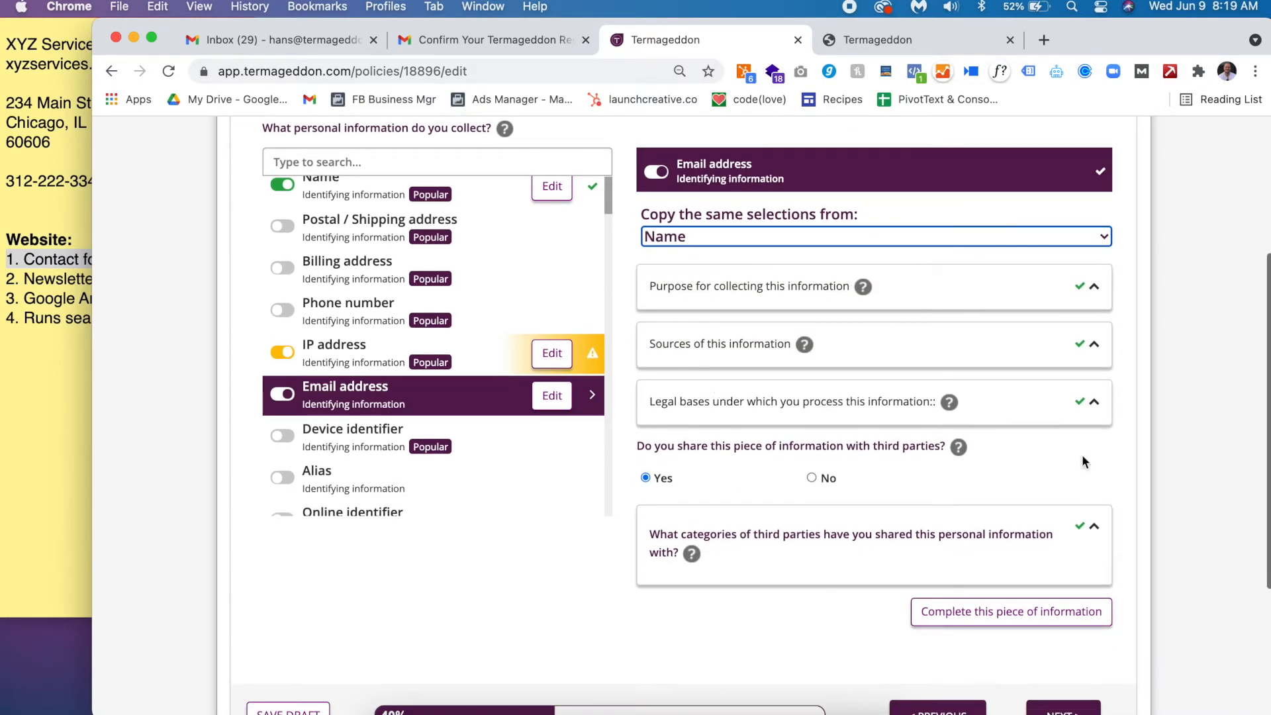
click(1020, 611)
- Copy Name's selections into IP address, reset the copy dropdown to none, and expand its purposes
scroll(529, 300, up, 3)
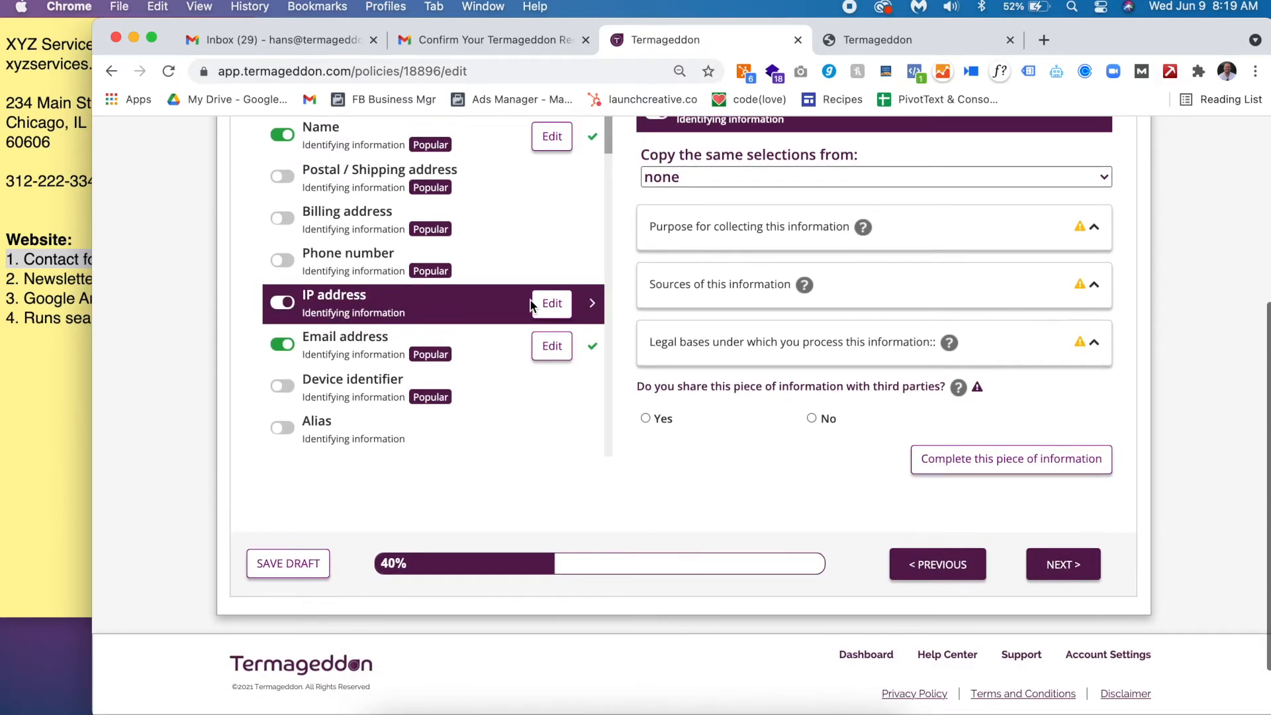
scroll(808, 493, up, 2)
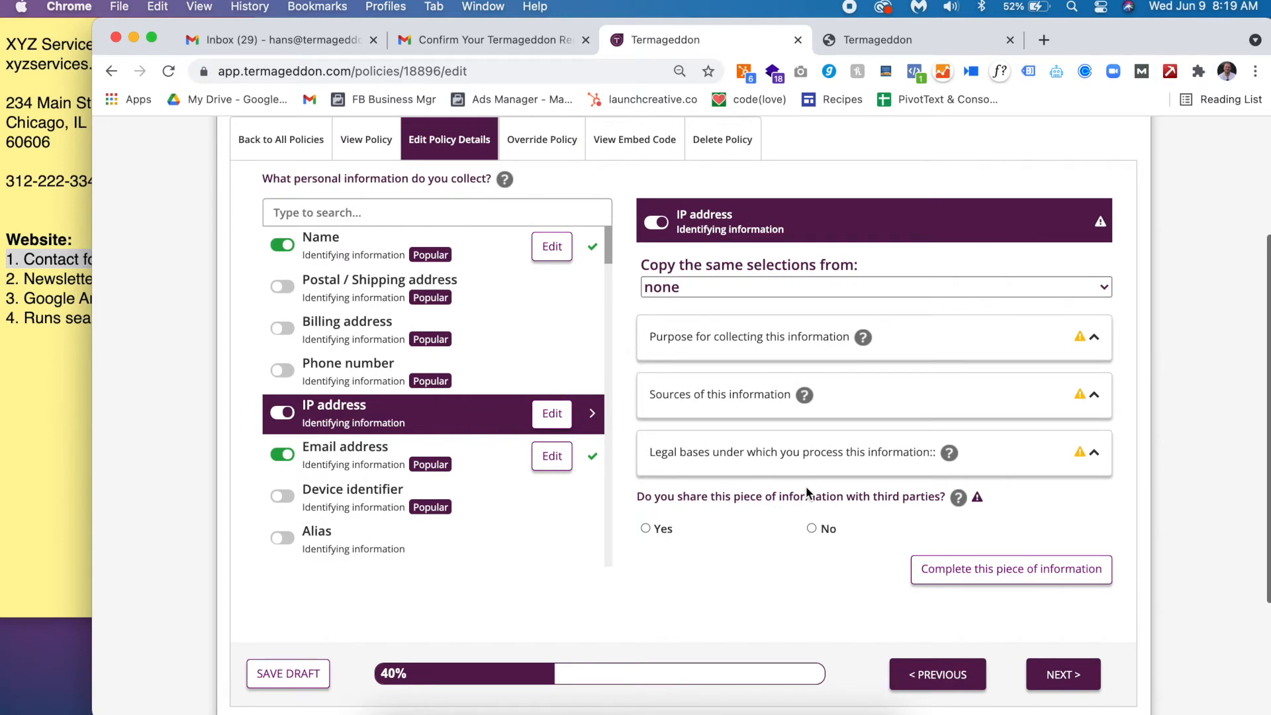
click(695, 289)
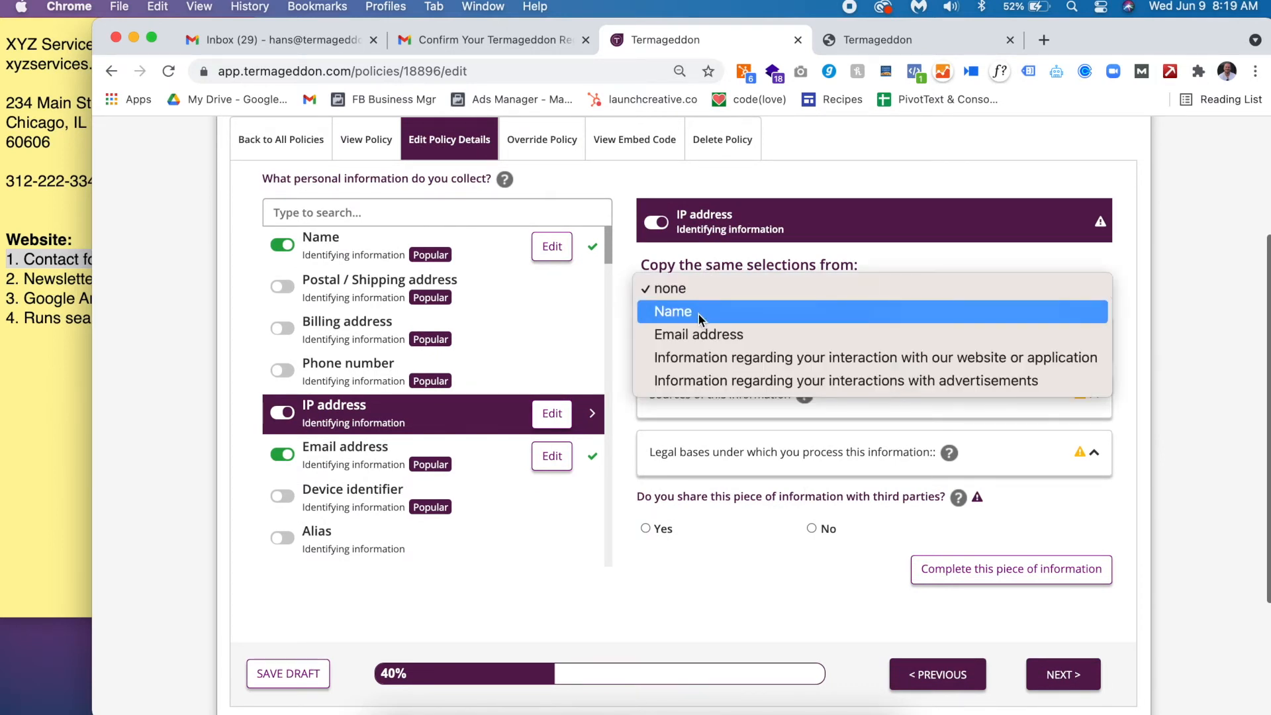
click(698, 314)
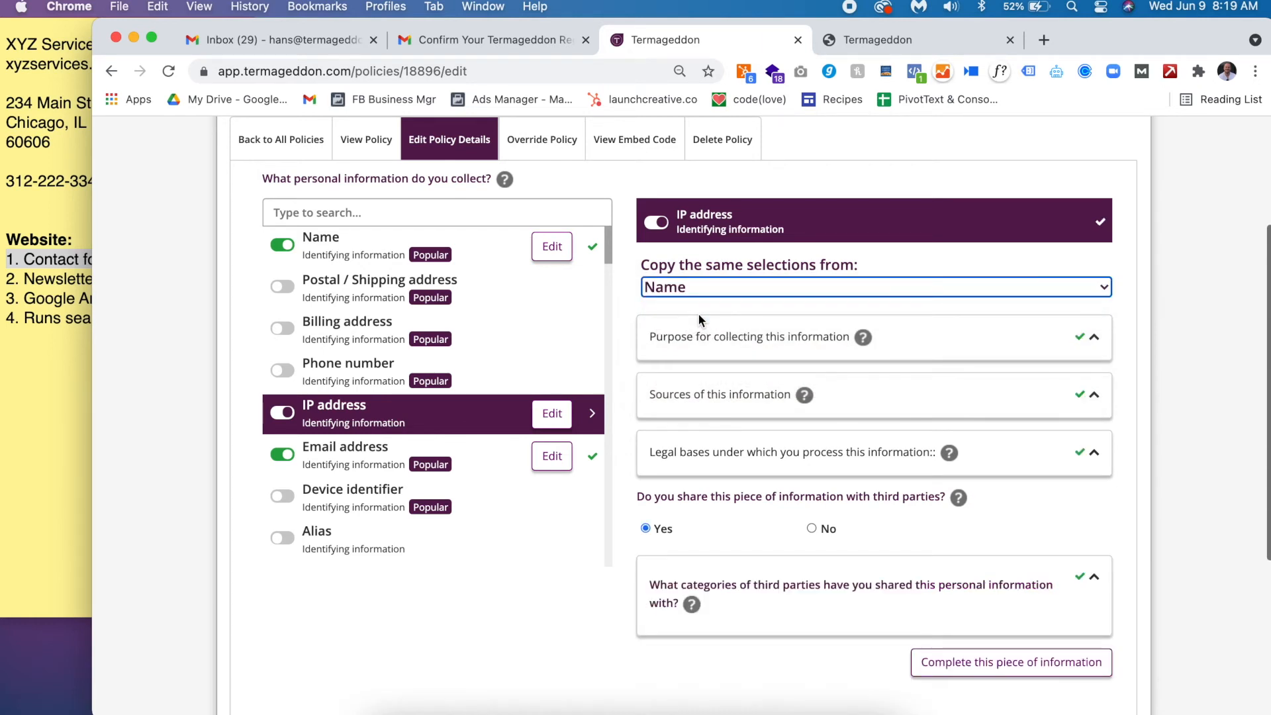
click(716, 288)
click(707, 264)
click(702, 338)
scroll(703, 339, down, 2)
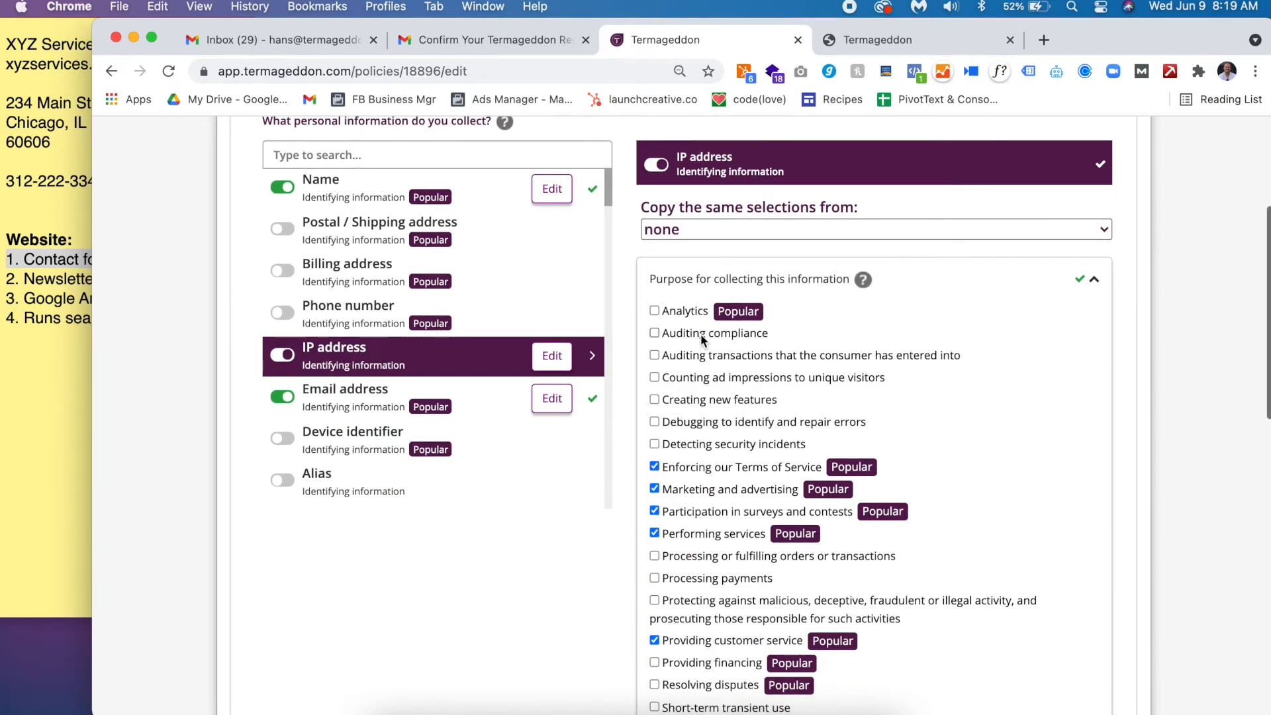
- Add protecting against malicious or fraudulent activity as an IP address purpose
triple_click(685, 155)
triple_click(48, 278)
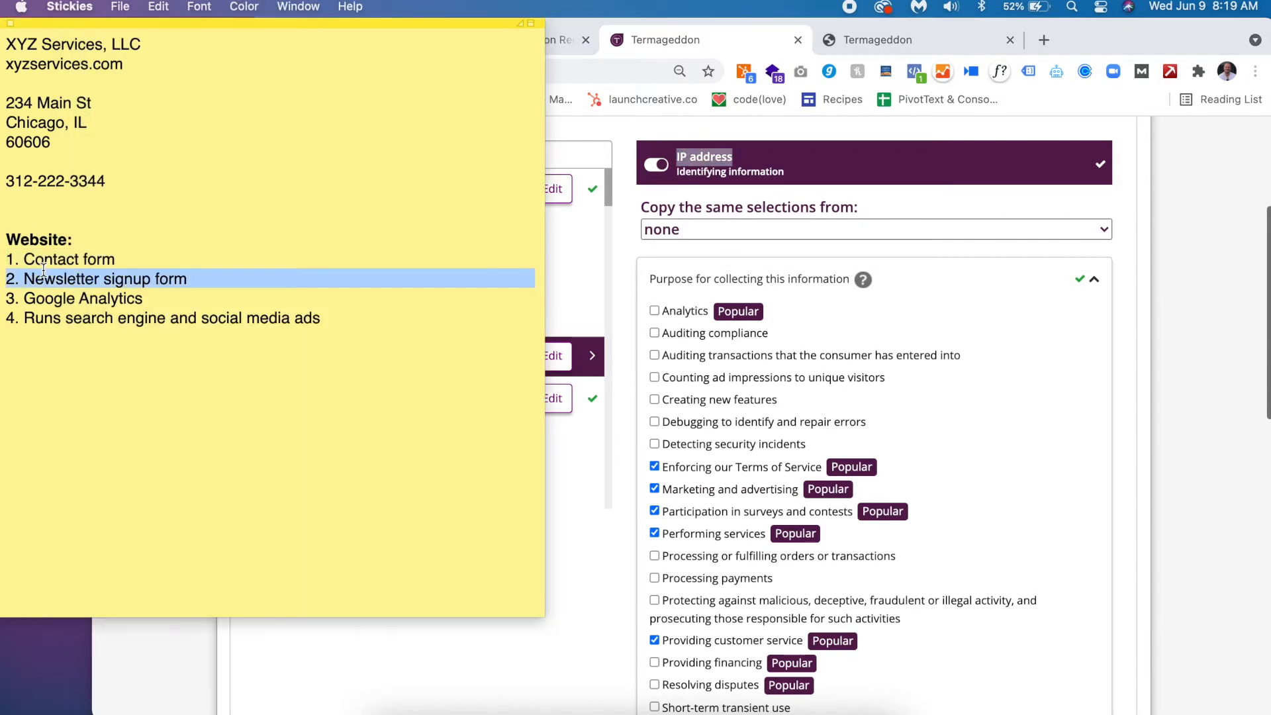
triple_click(76, 261)
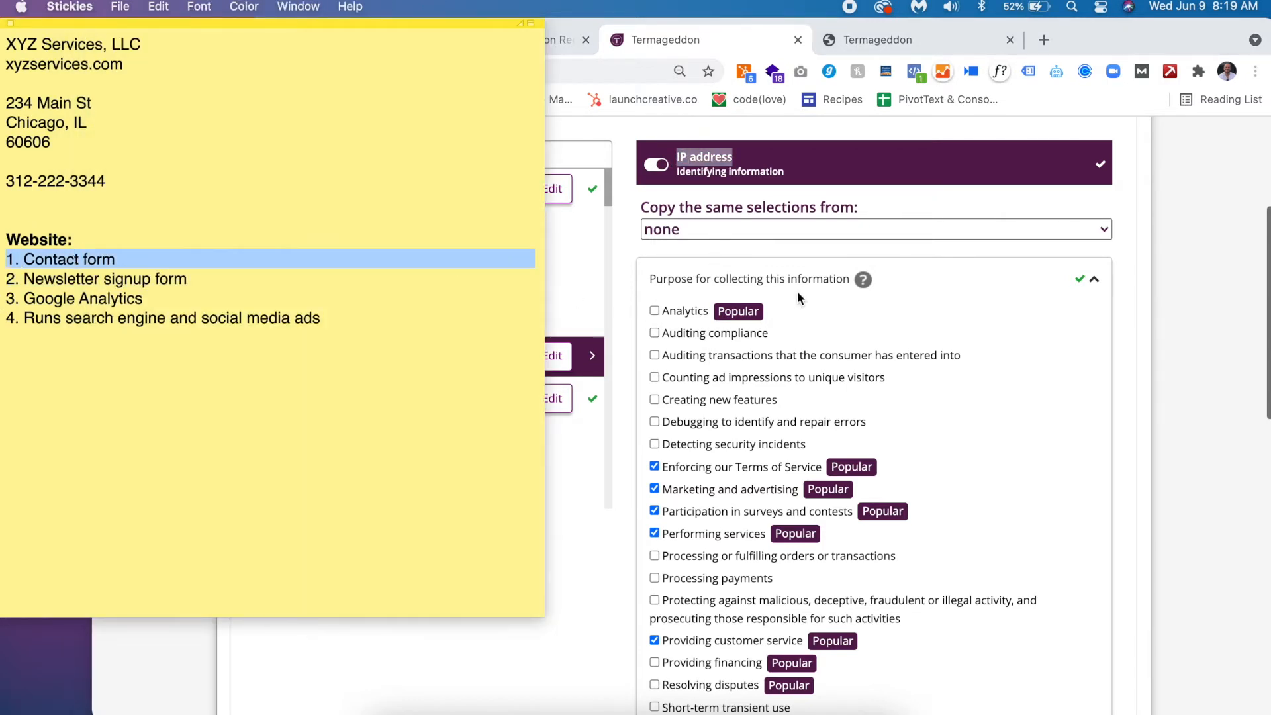
click(963, 280)
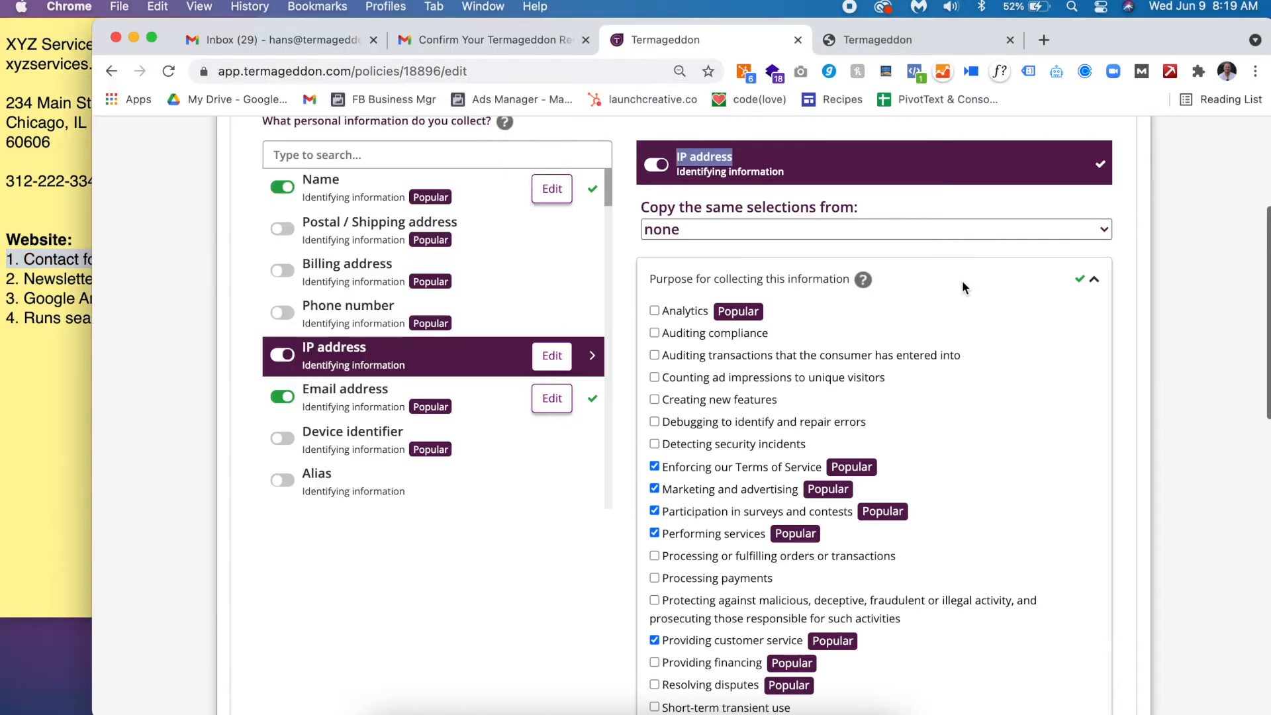
scroll(907, 463, down, 2)
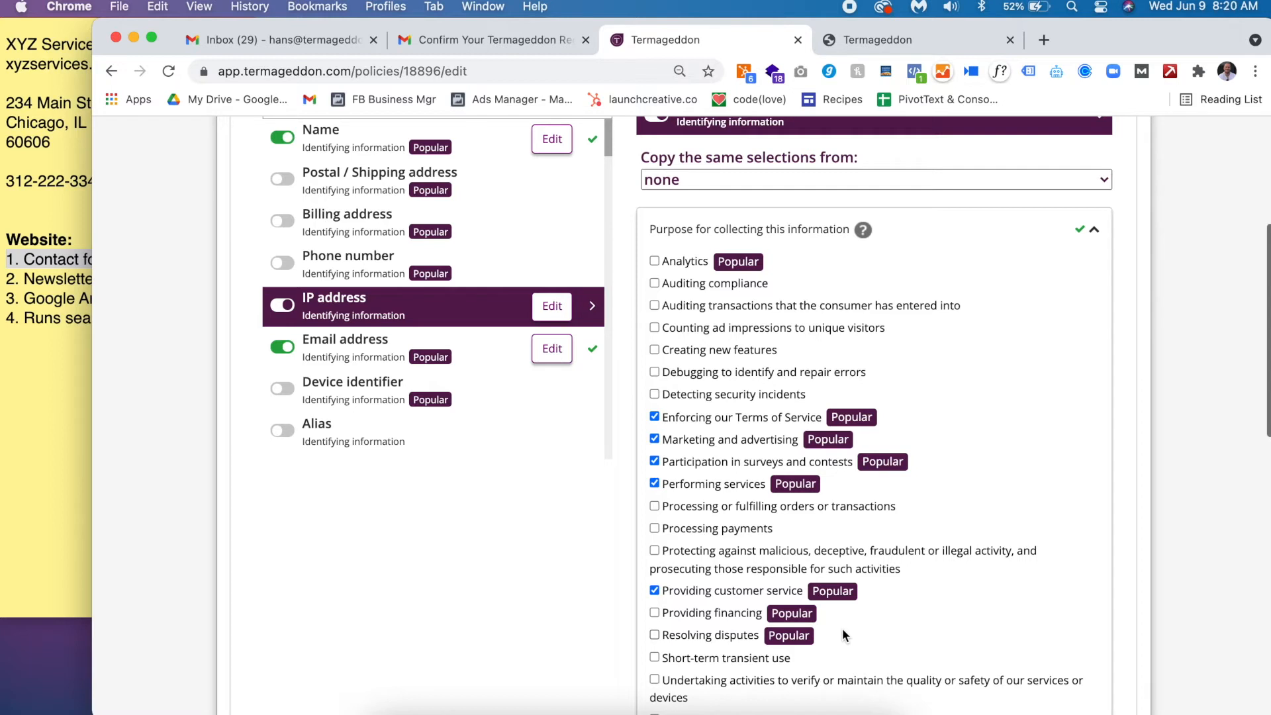
click(748, 563)
- Add Analytics as an IP address purpose, per the Google Analytics note
double_click(51, 303)
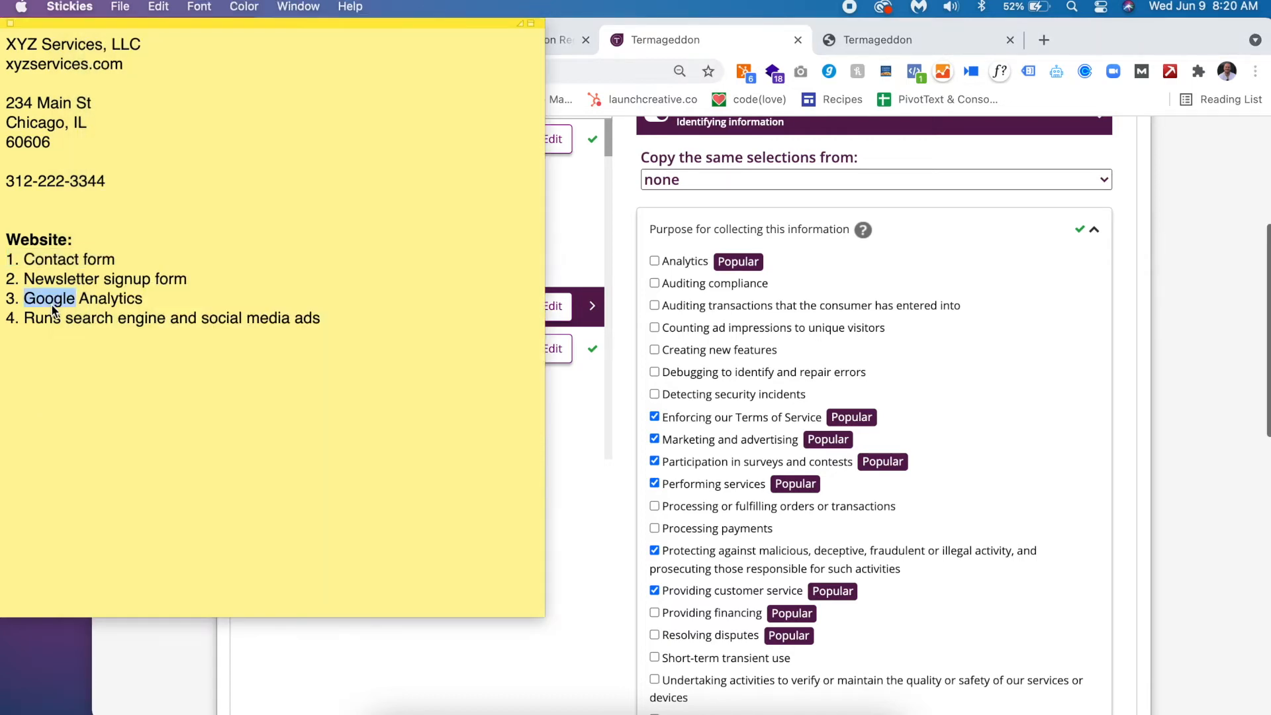
click(882, 227)
scroll(882, 227, up, 2)
drag(732, 160, 694, 164)
click(688, 317)
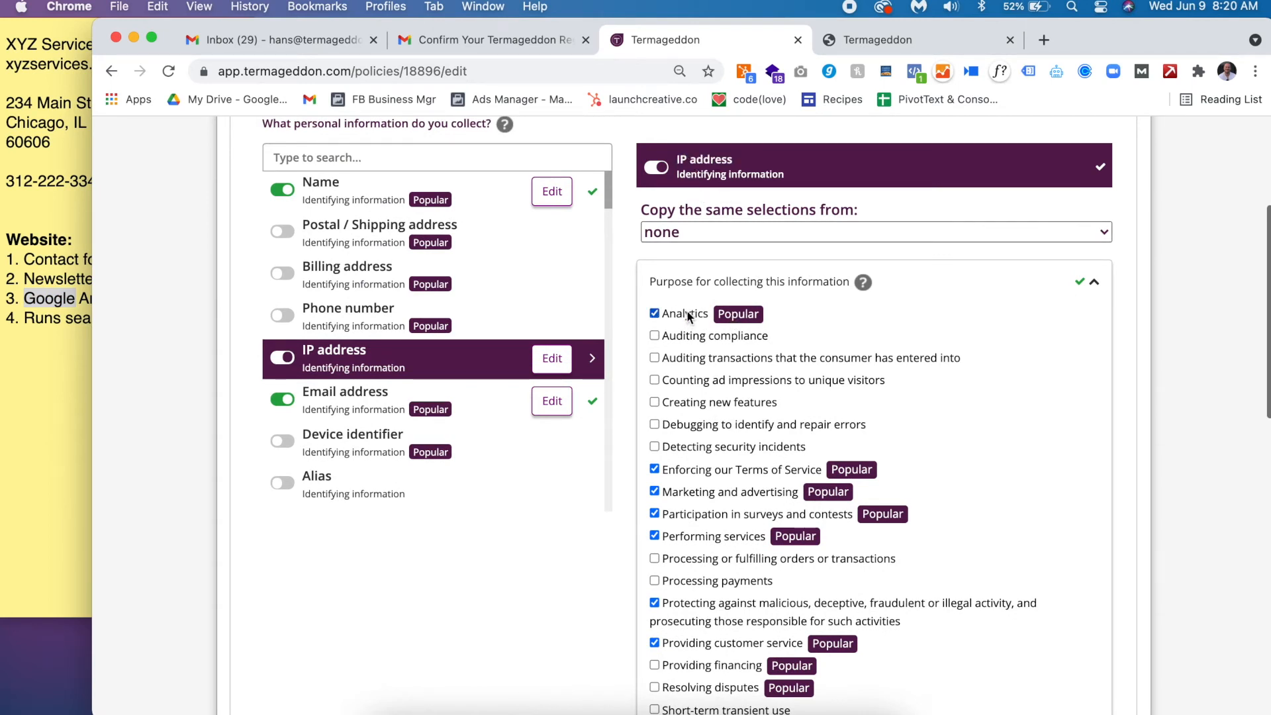
- Add counting ad impressions to unique visitors and verifying ad impression position and quality as purposes
double_click(23, 334)
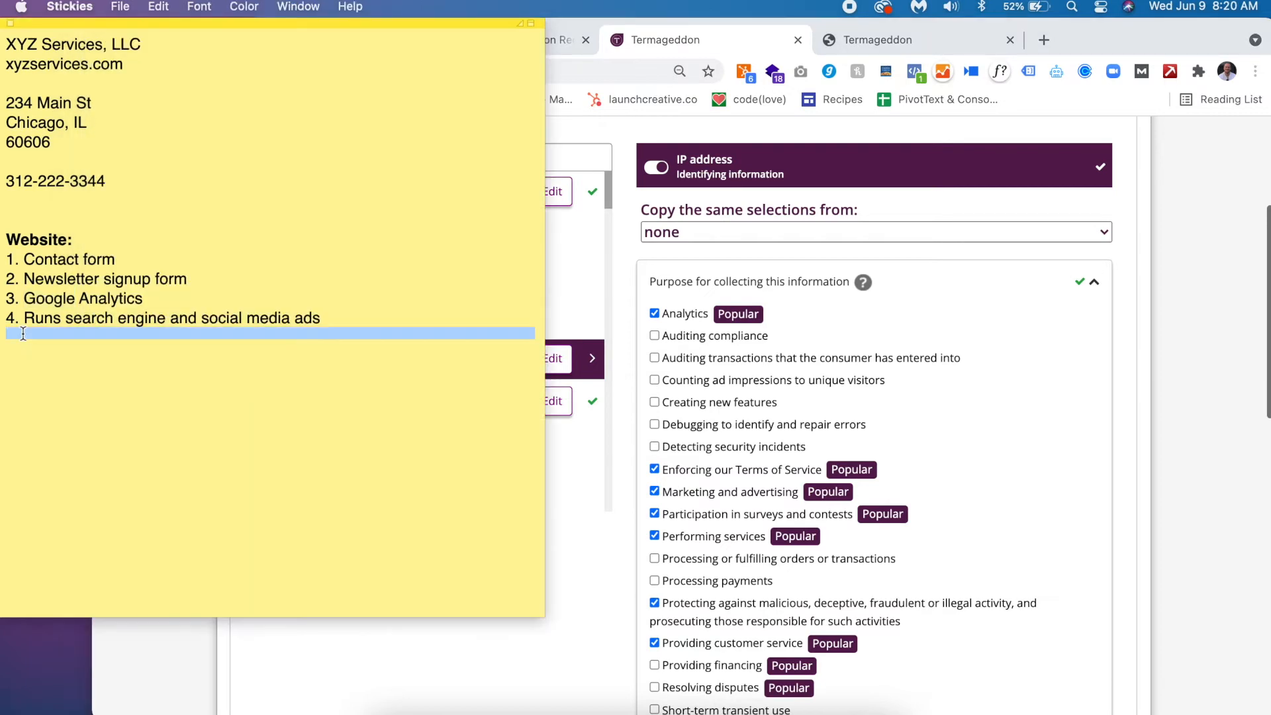
triple_click(89, 318)
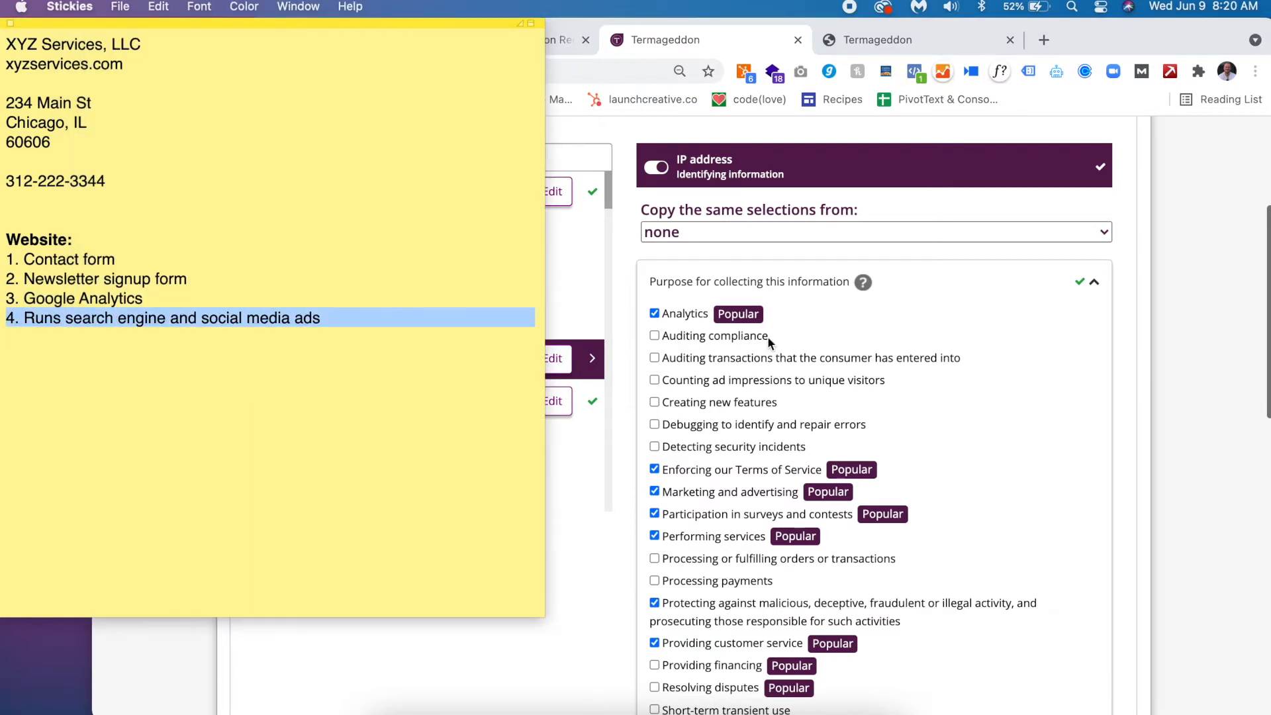
click(725, 380)
click(753, 380)
scroll(753, 381, down, 6)
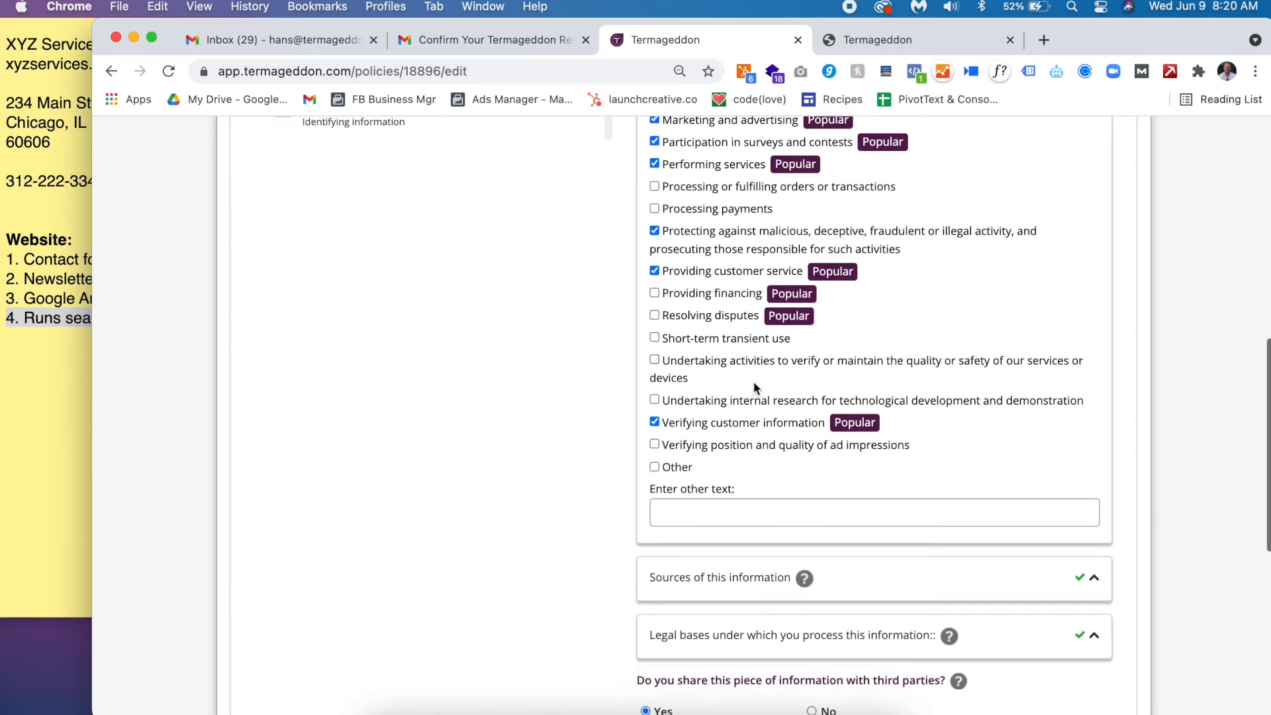
click(724, 447)
scroll(723, 440, up, 3)
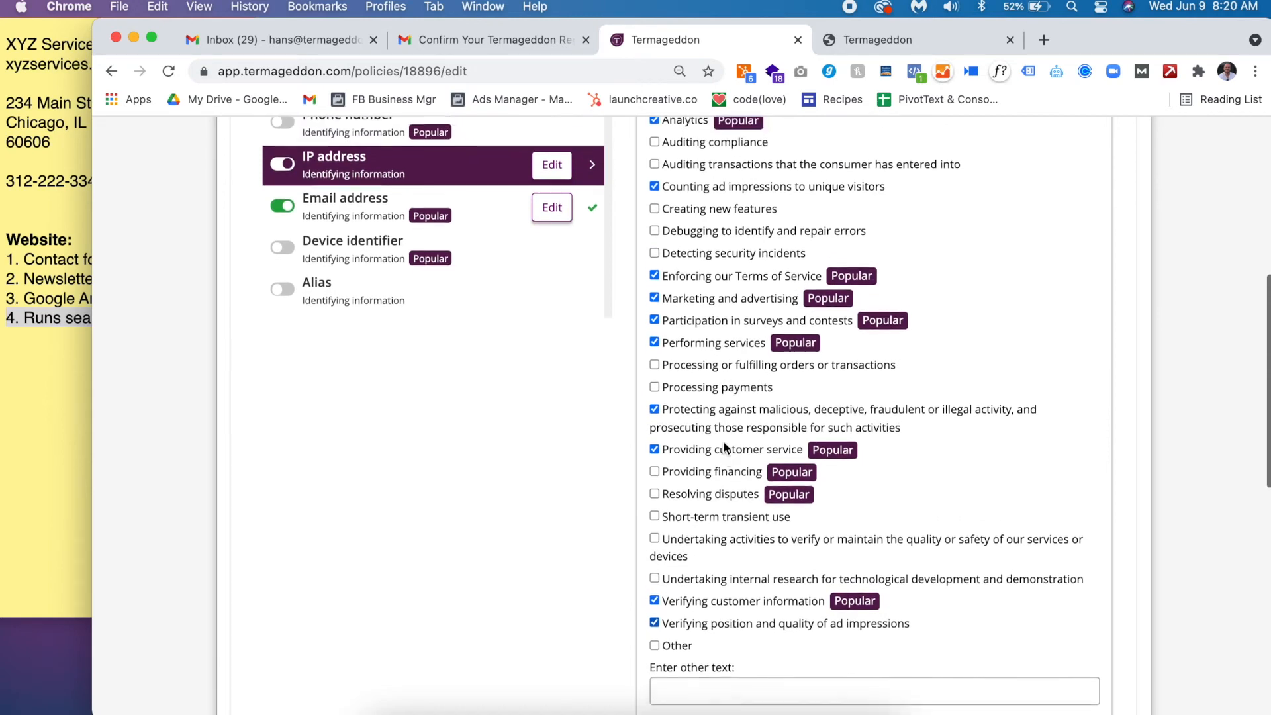
scroll(723, 447, up, 1)
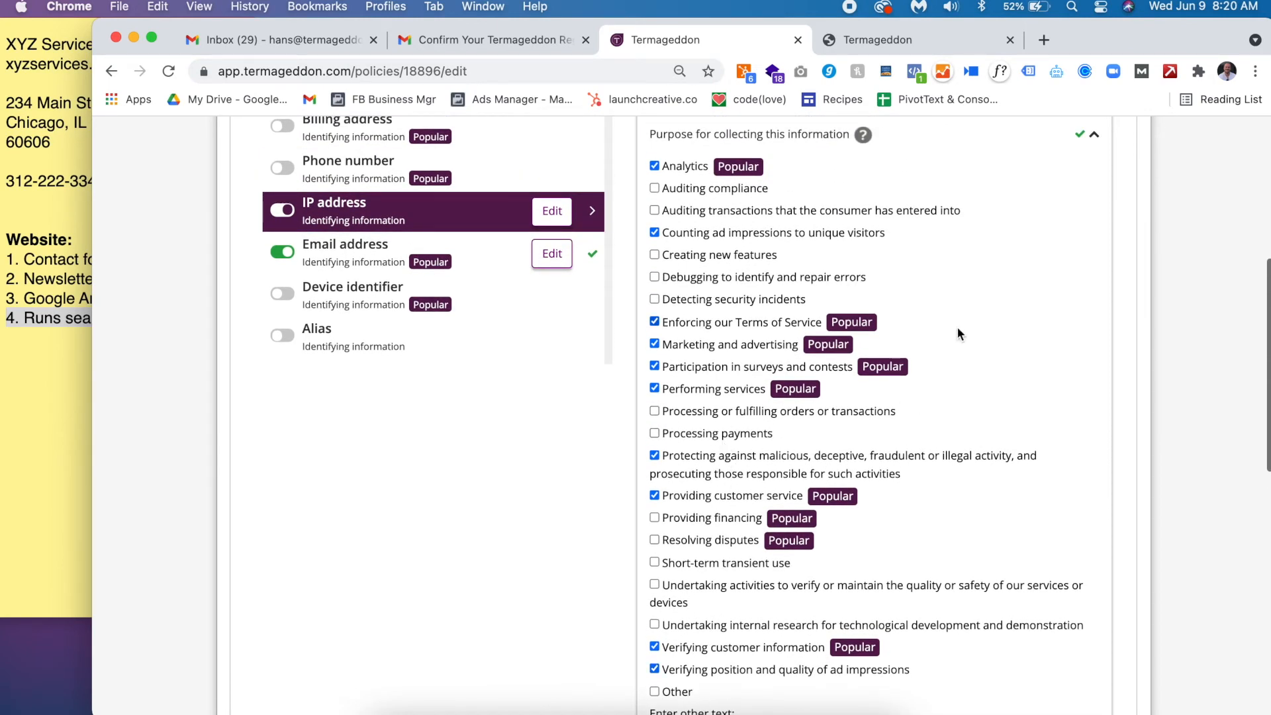
scroll(957, 333, up, 1)
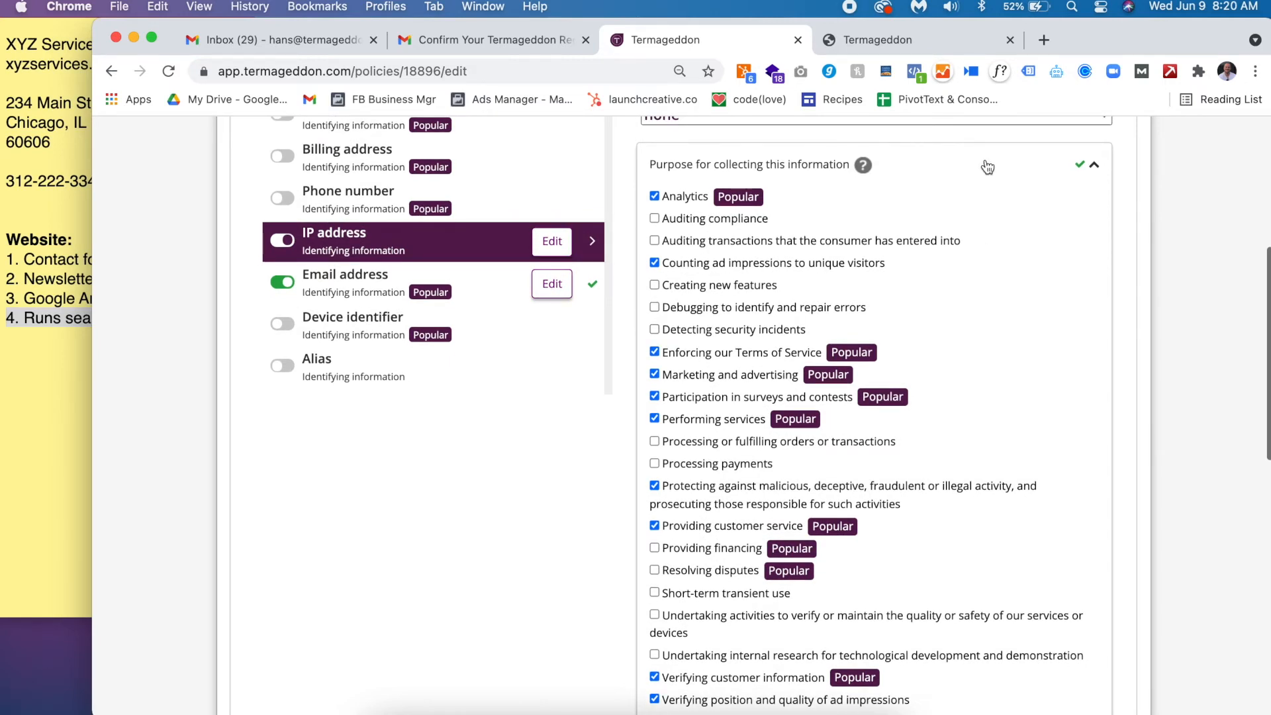
- Make IP address sources tracking pixels and cookie-based observation, with user consent as legal basis
click(988, 167)
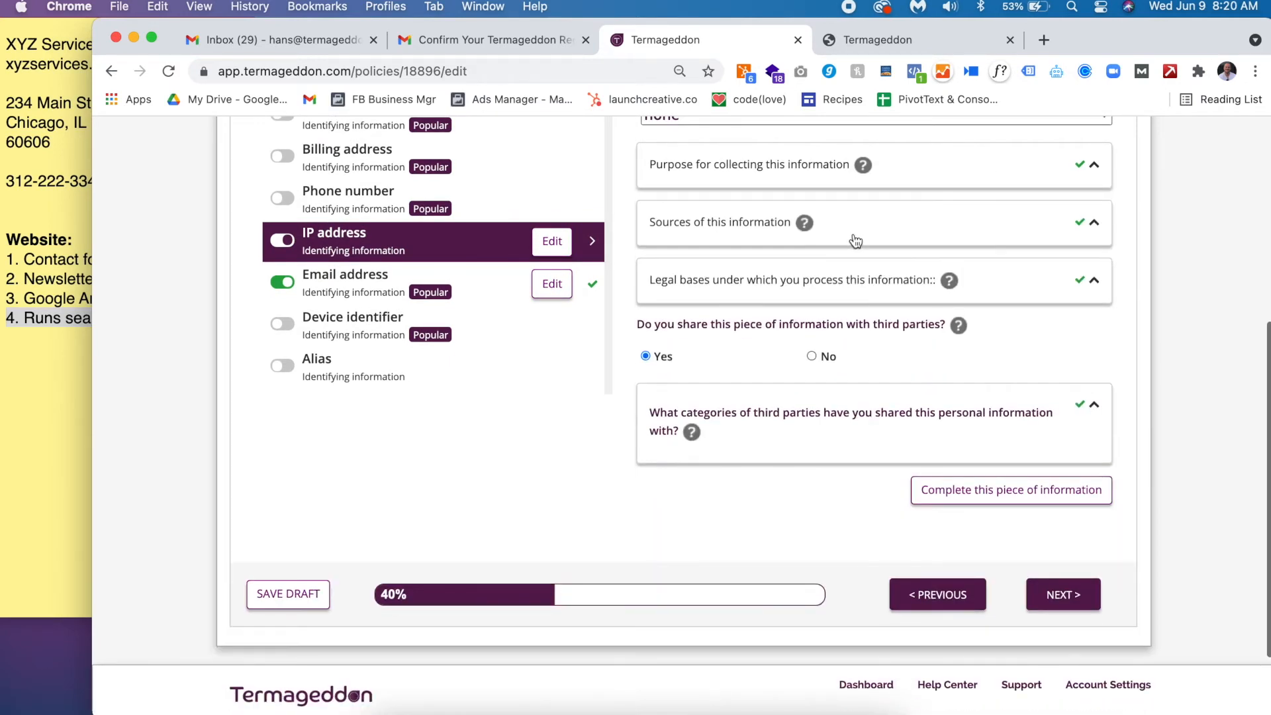
click(853, 242)
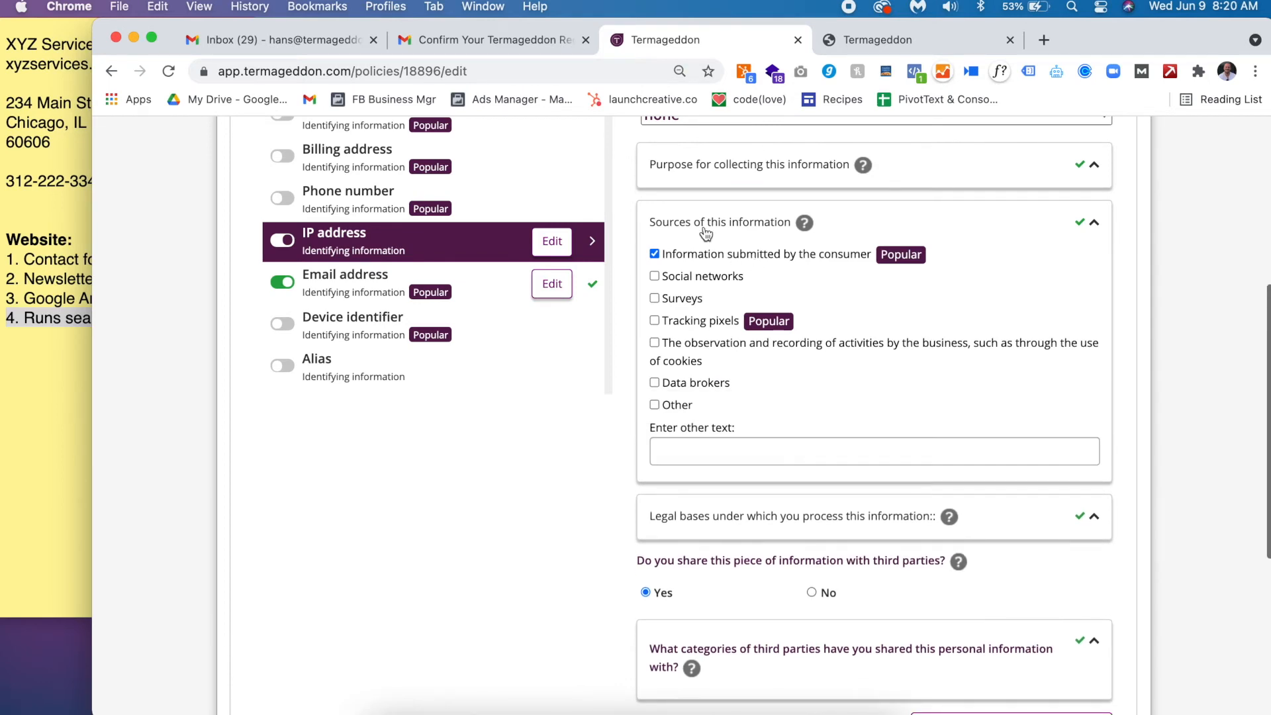
scroll(700, 225, up, 4)
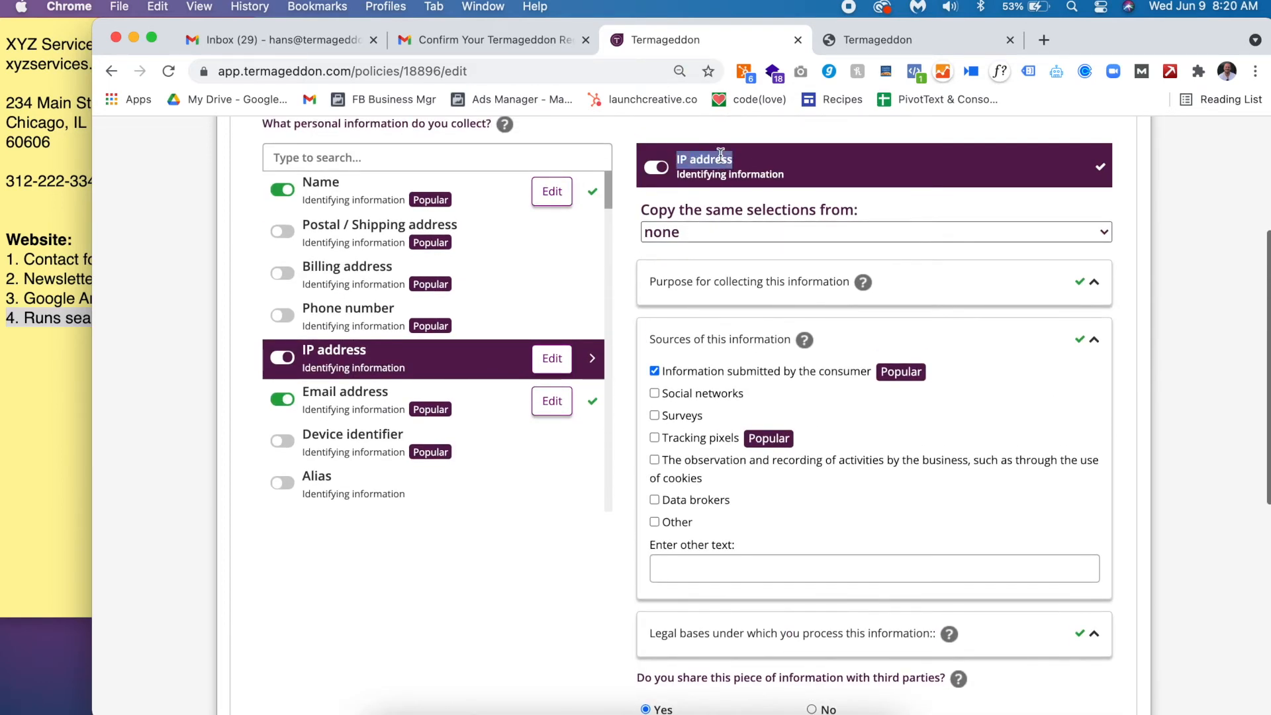
click(733, 375)
drag(680, 159, 740, 165)
click(714, 435)
click(694, 464)
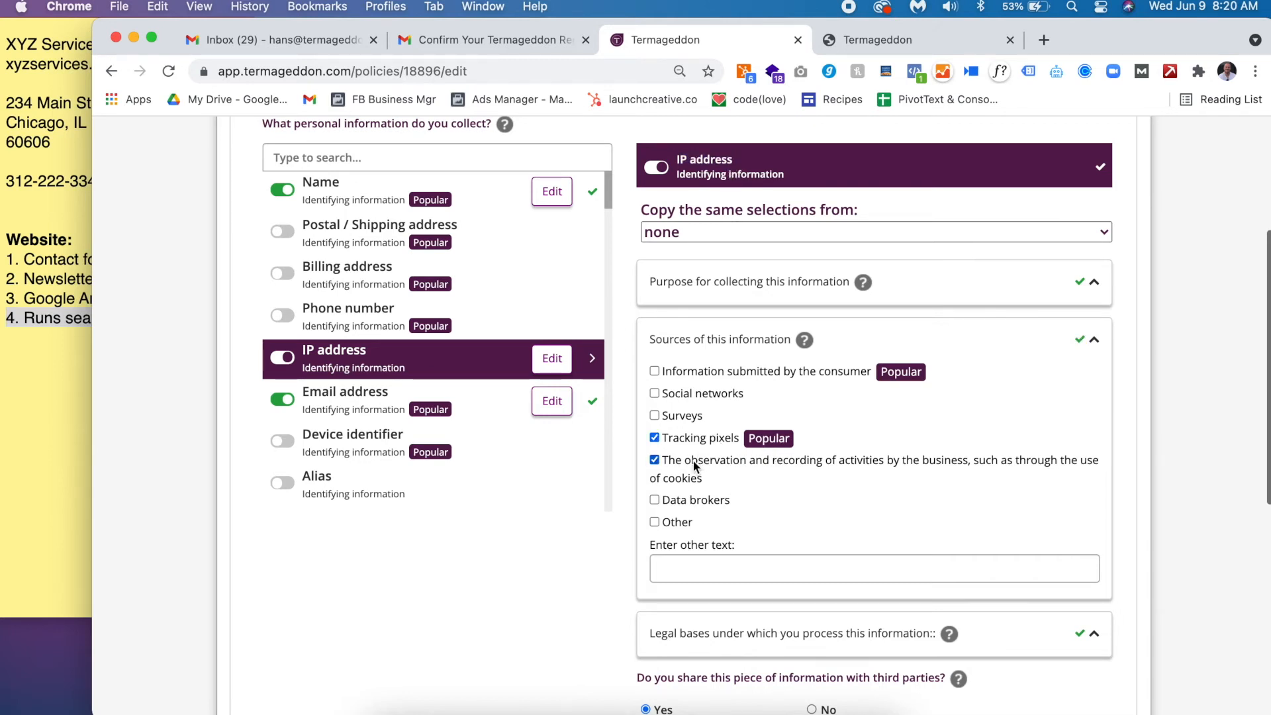
click(874, 339)
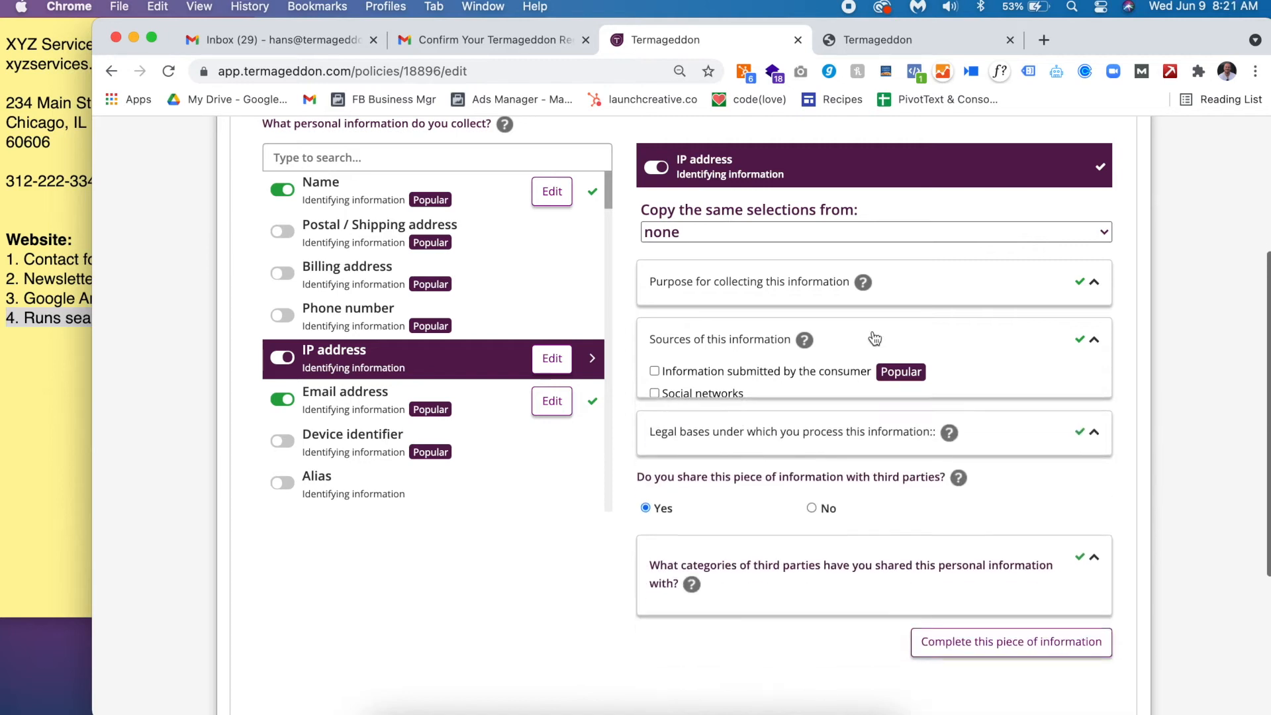
click(786, 395)
click(729, 433)
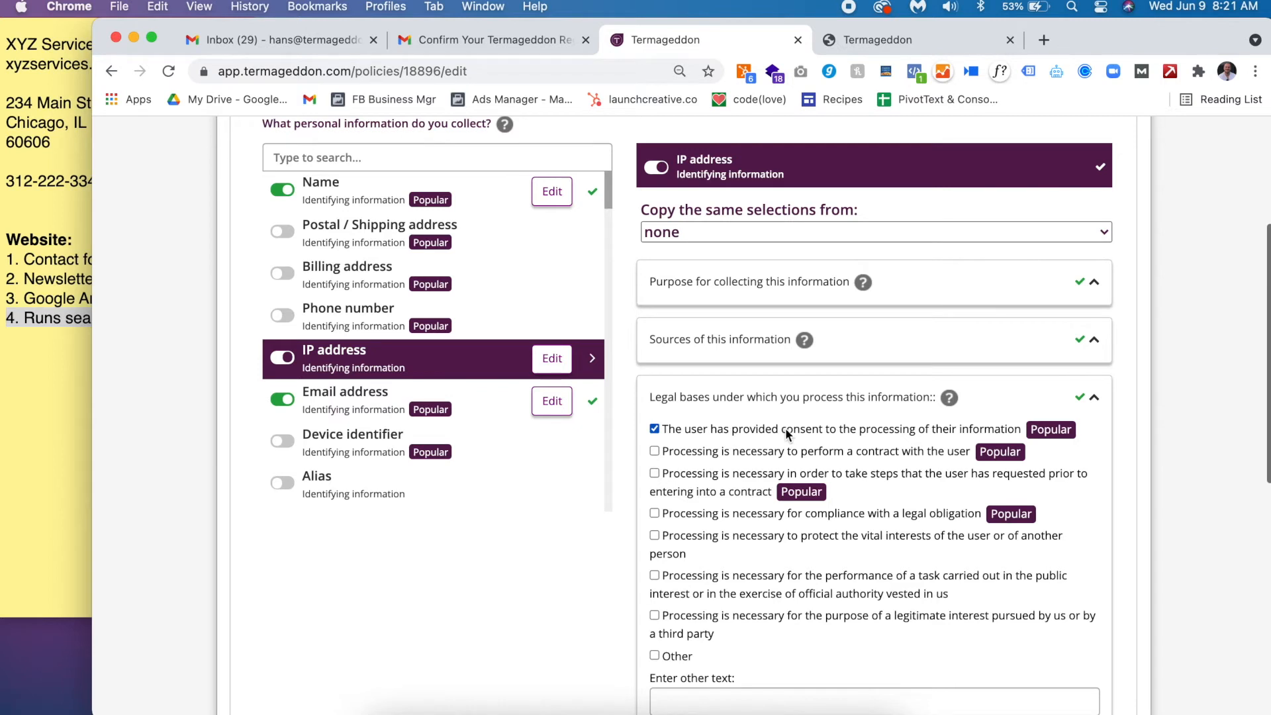
- Share IP address with advertising networks and social networks for providing advertisements
click(833, 396)
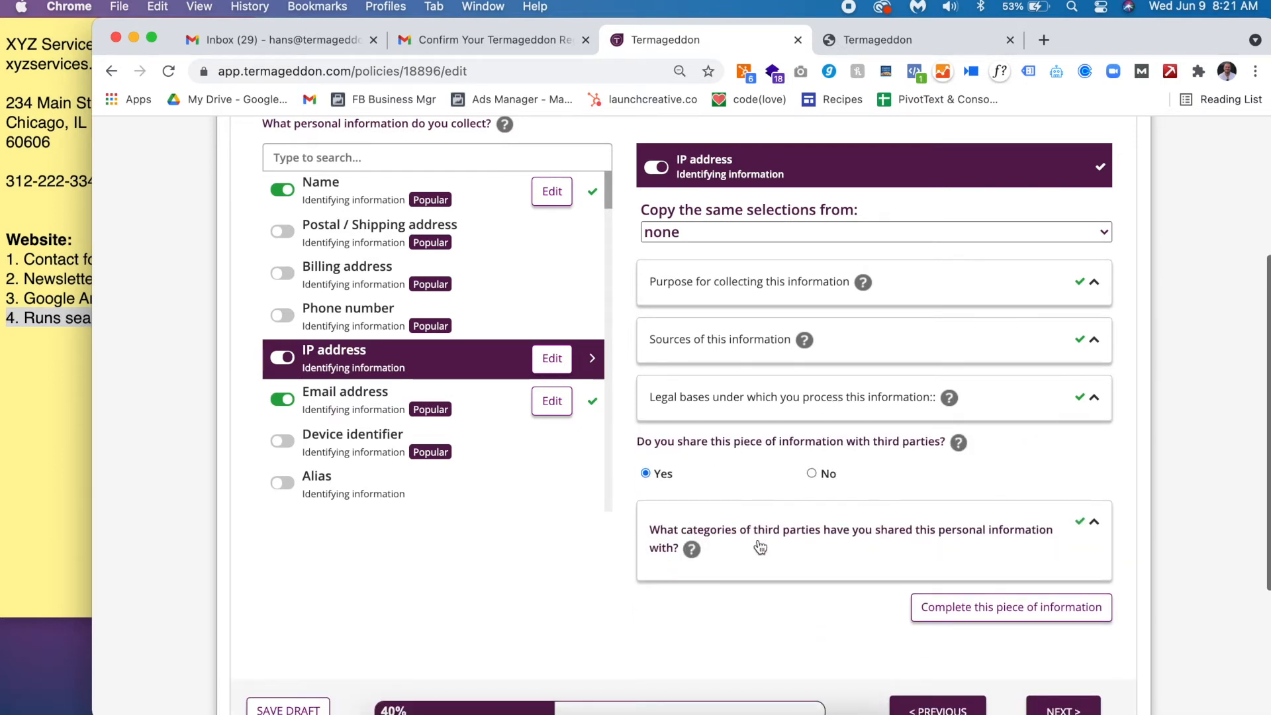
click(760, 547)
scroll(760, 547, down, 5)
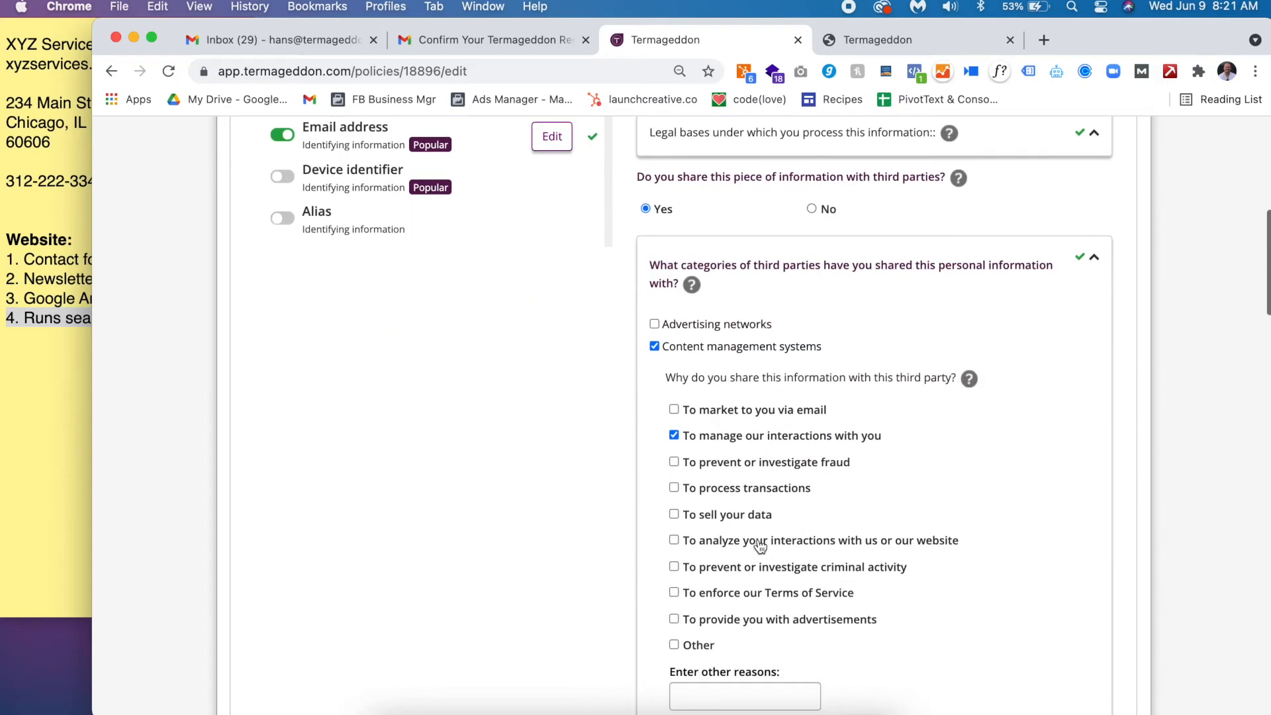
scroll(757, 539, down, 15)
scroll(757, 539, up, 5)
scroll(758, 538, up, 11)
scroll(757, 539, down, 1)
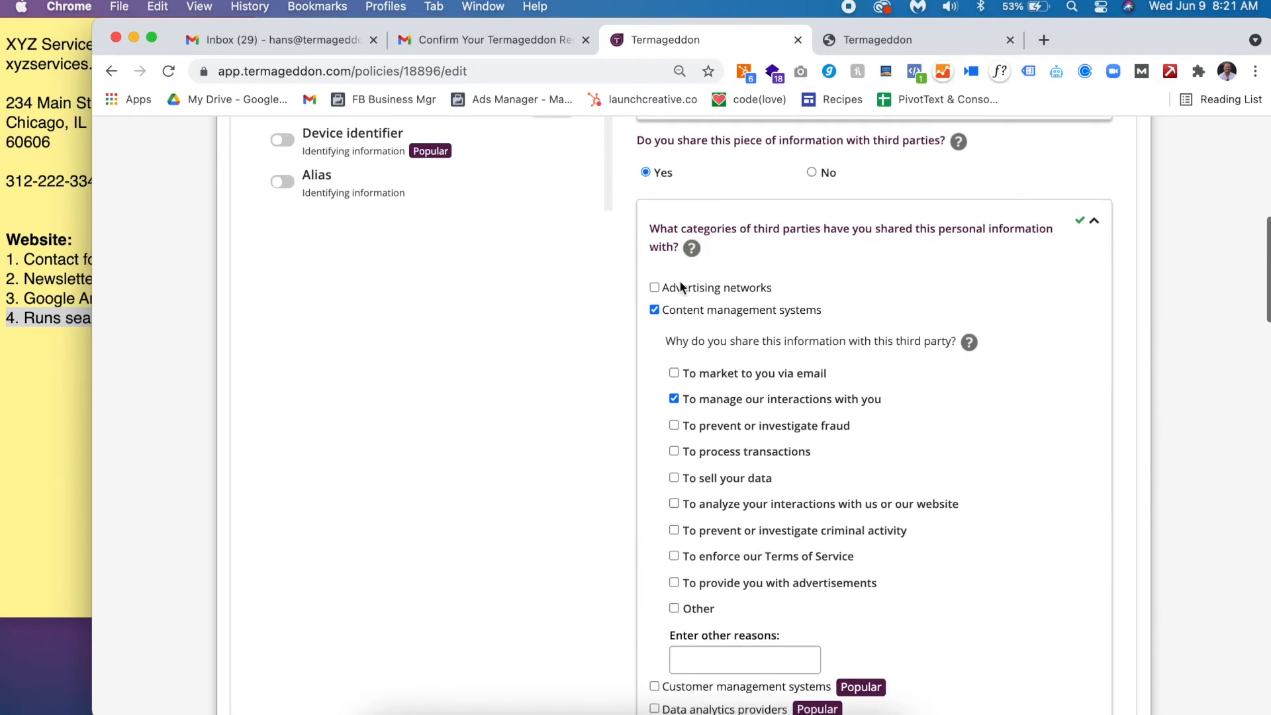
click(696, 287)
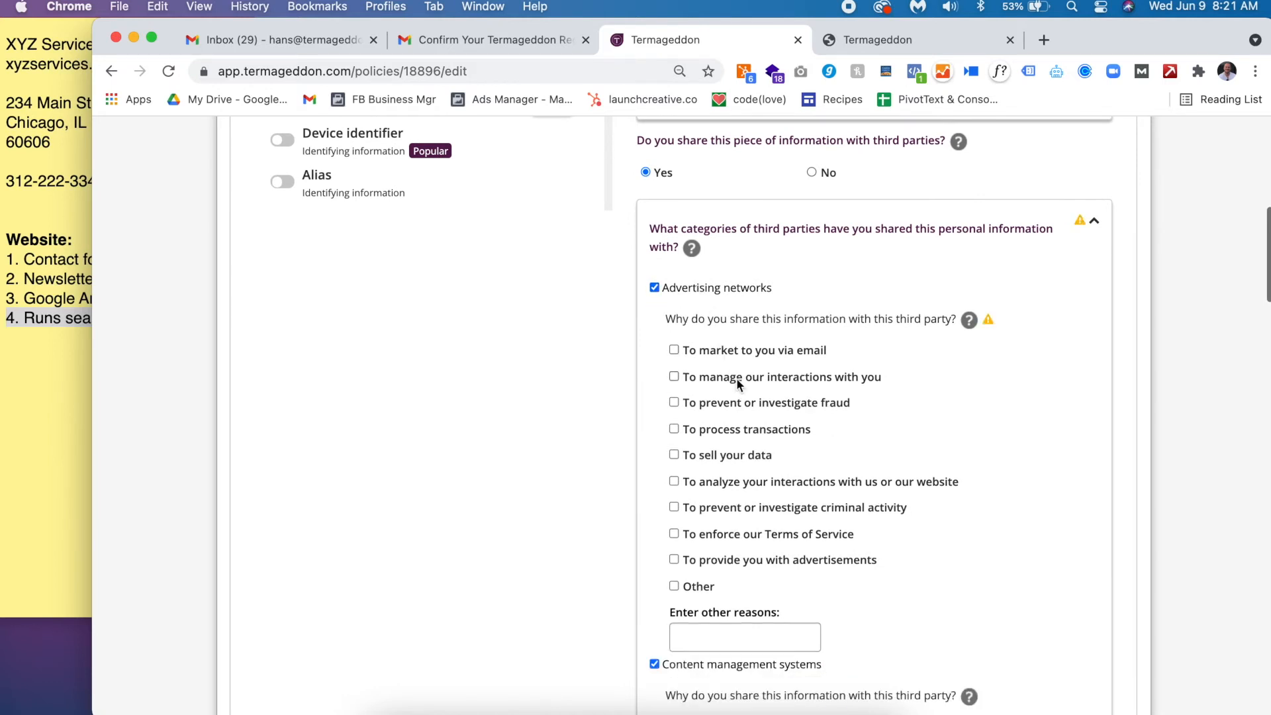
click(772, 562)
scroll(772, 562, down, 8)
scroll(772, 563, down, 20)
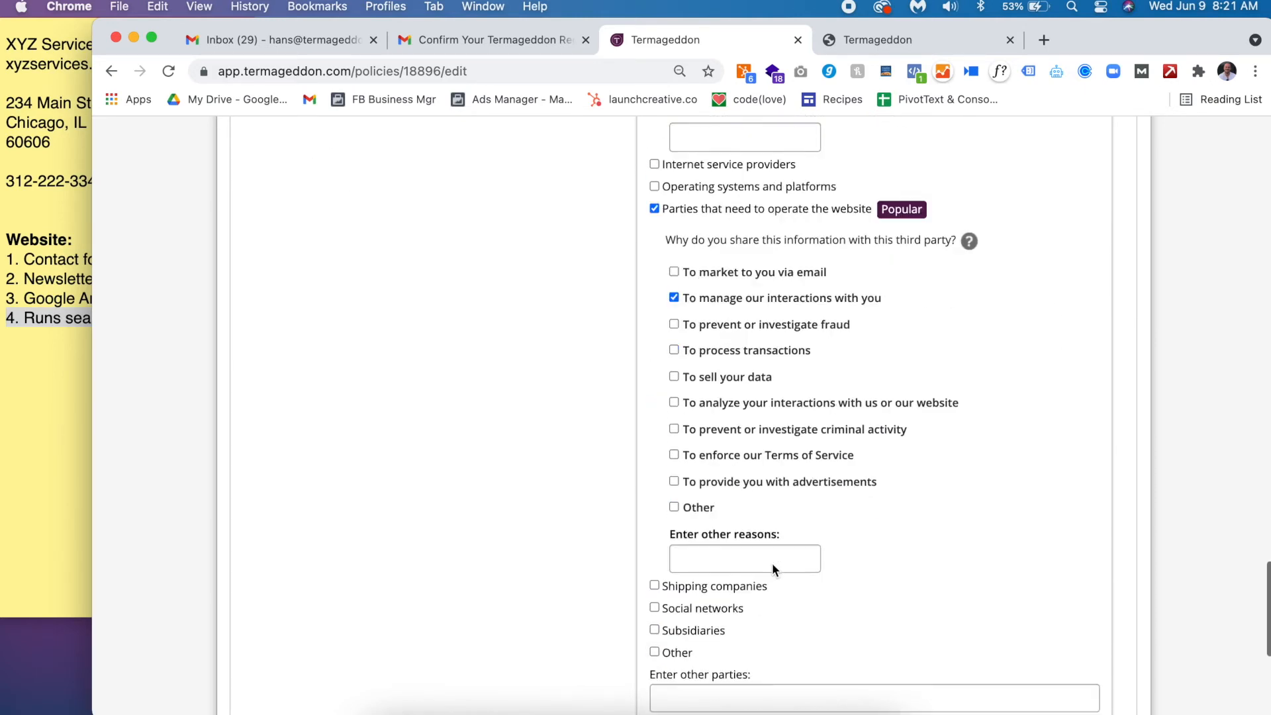
click(717, 296)
click(792, 574)
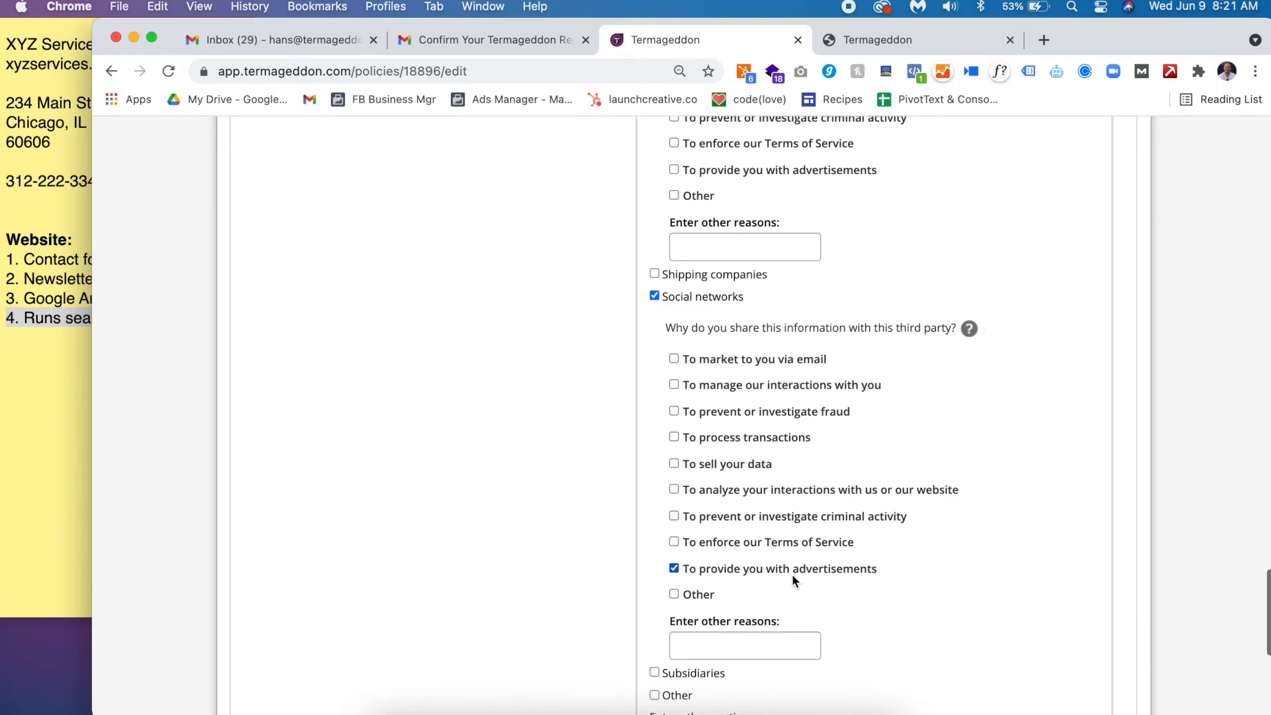
- Add data analytics providers for analyzing website interactions, then complete the IP address item
scroll(792, 573, up, 15)
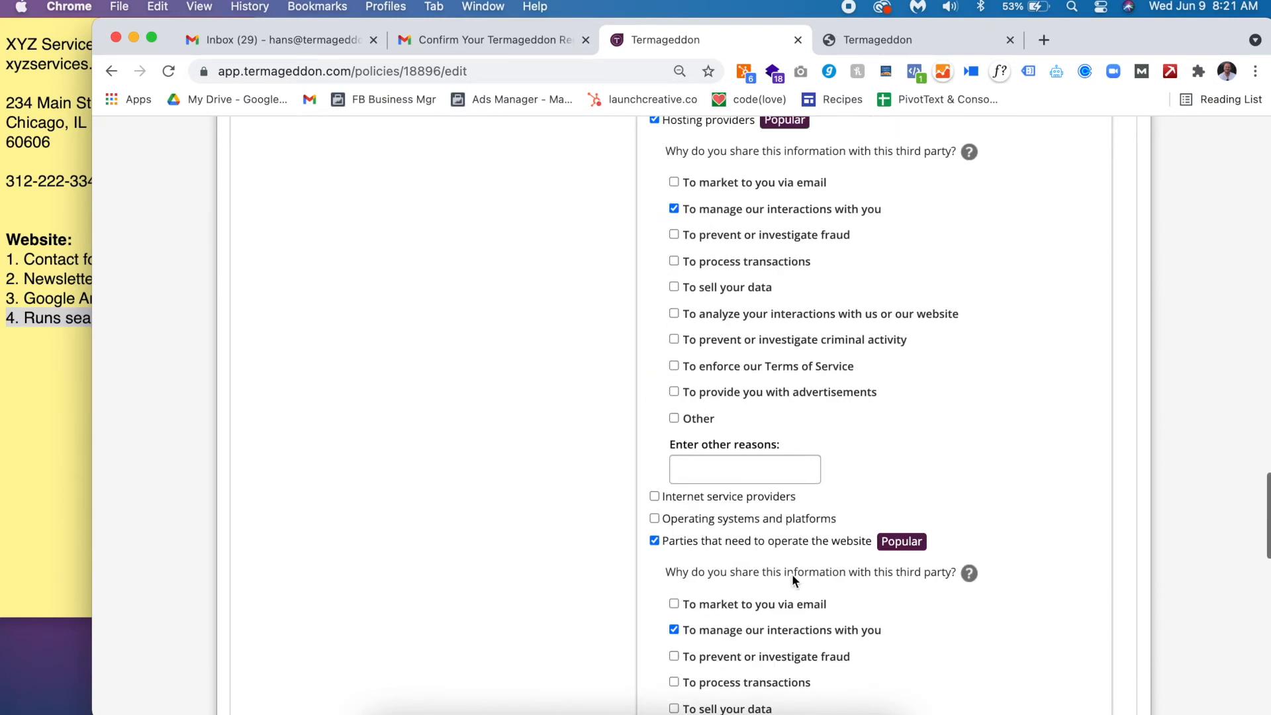
scroll(792, 573, up, 15)
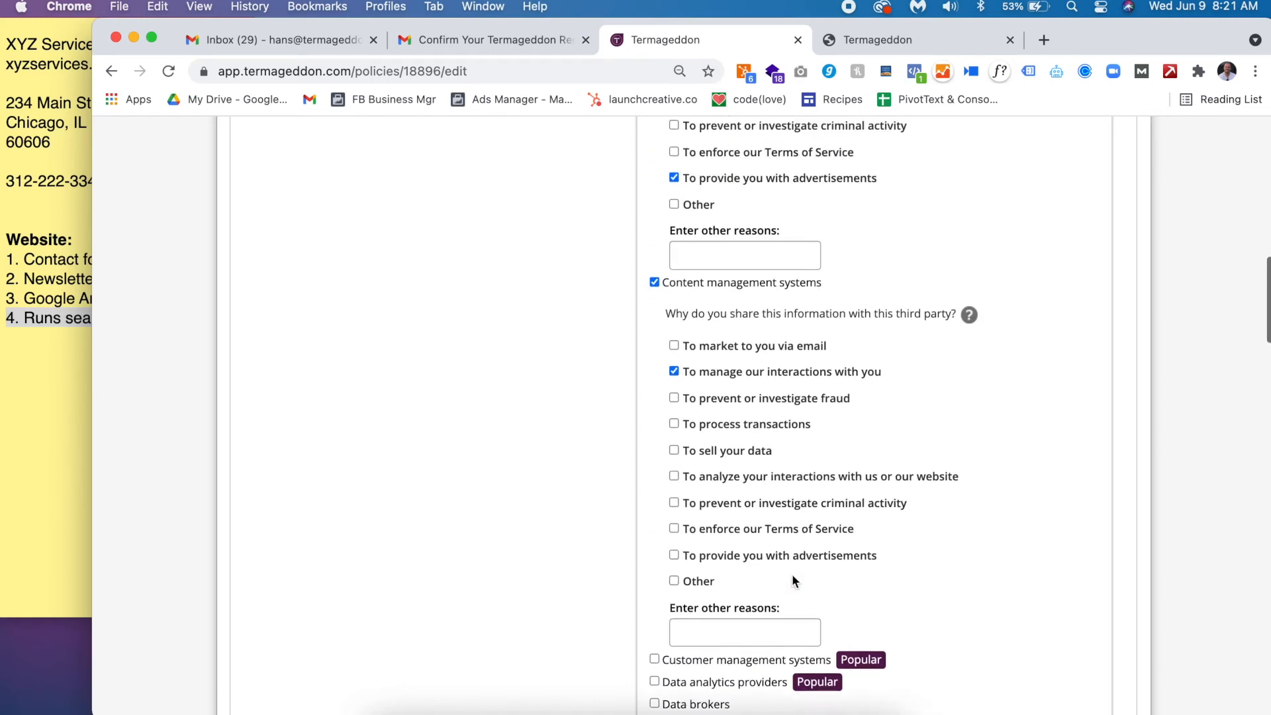
scroll(791, 574, down, 1)
click(757, 596)
scroll(755, 596, down, 8)
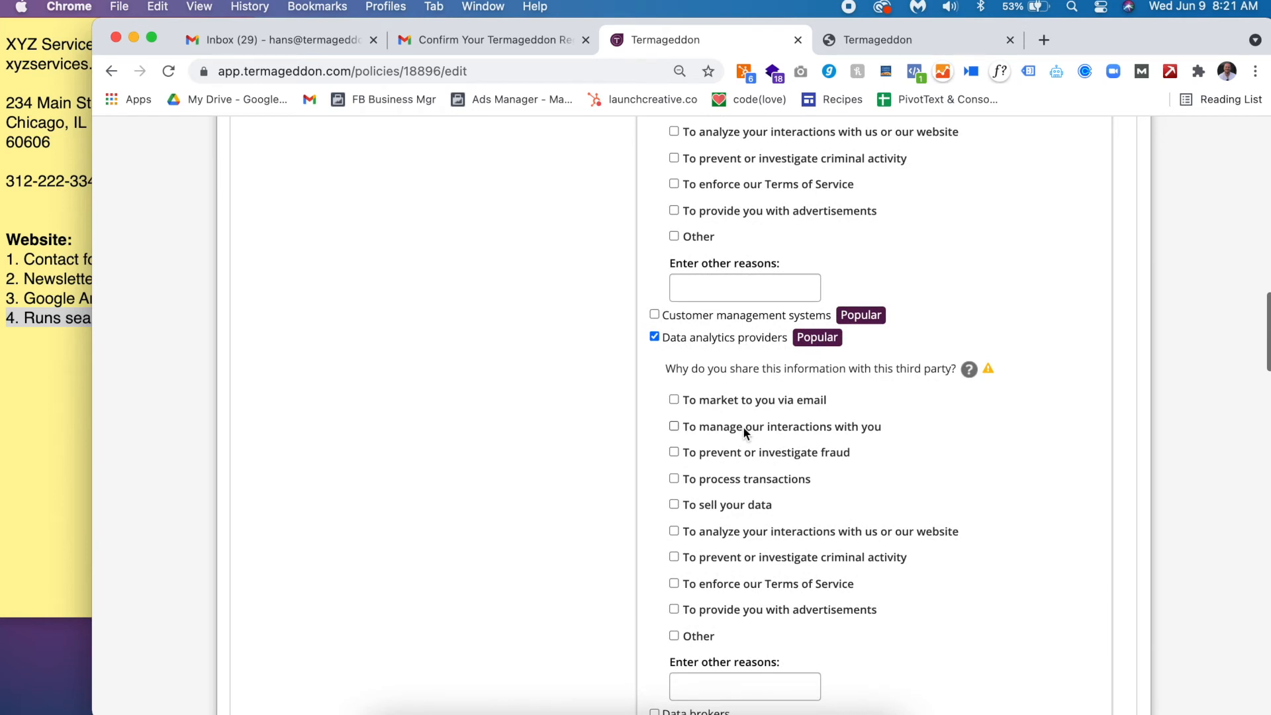
click(773, 533)
scroll(772, 529, up, 15)
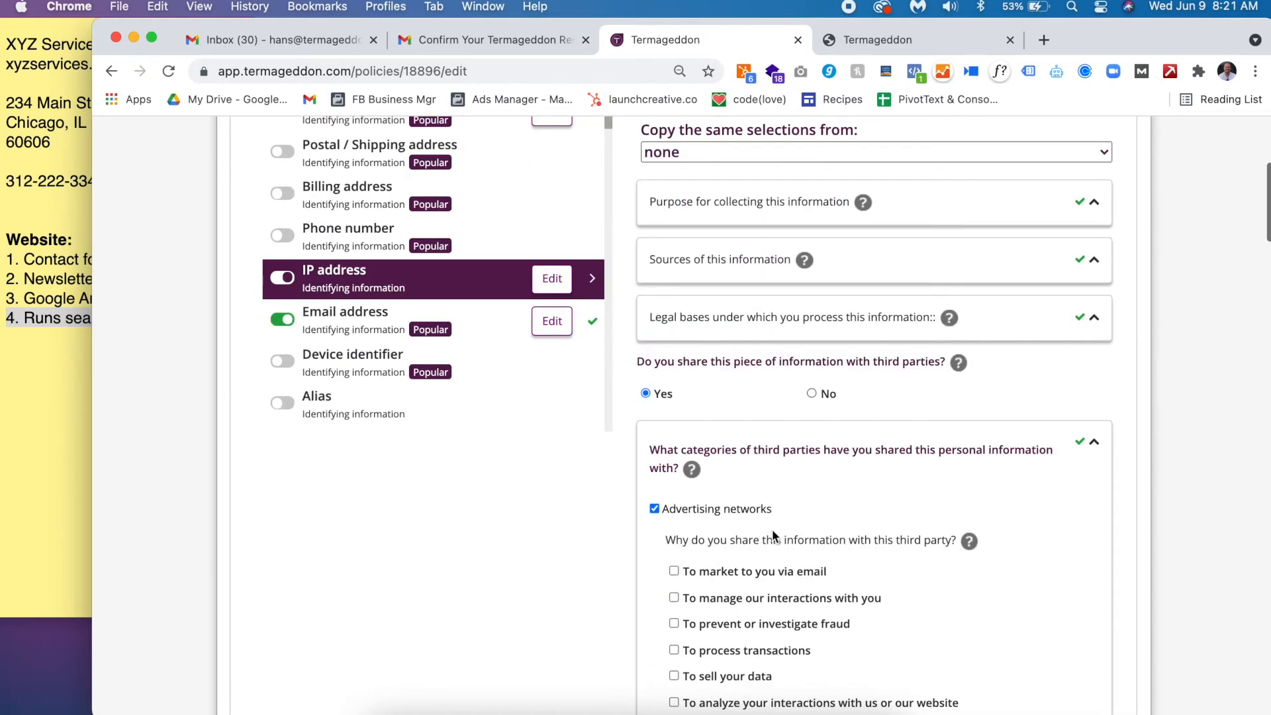
click(860, 443)
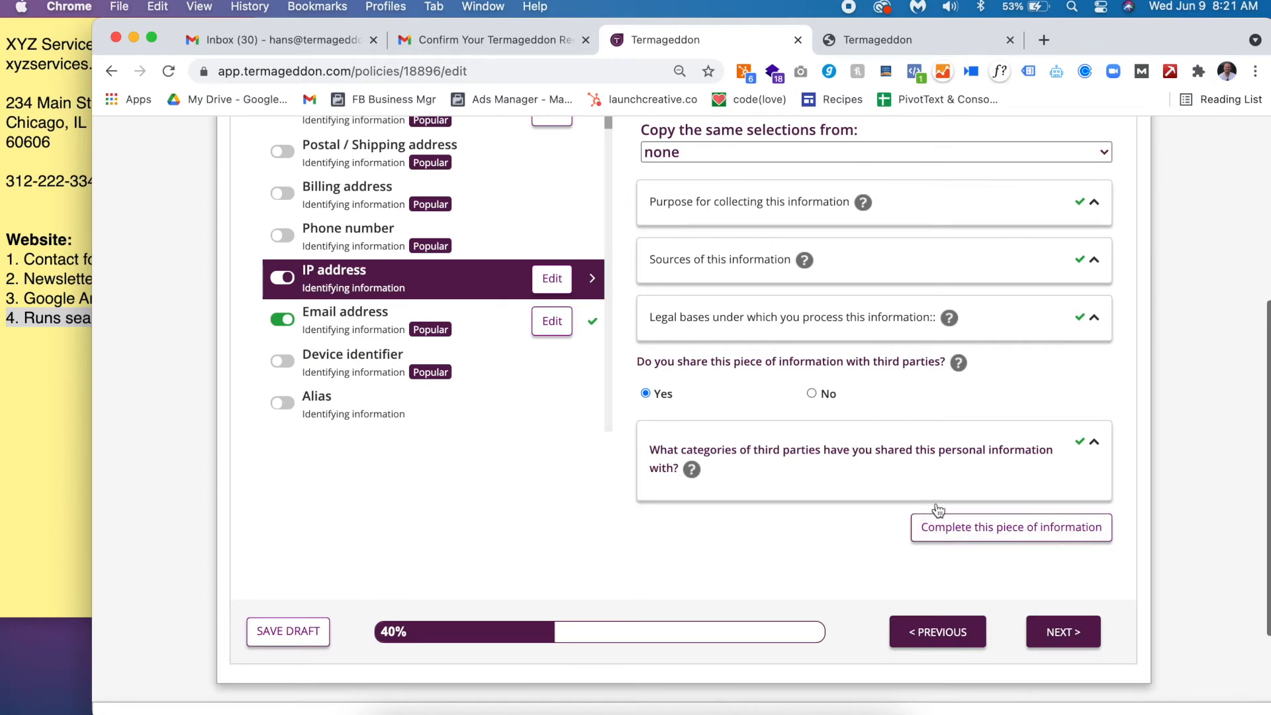
click(940, 528)
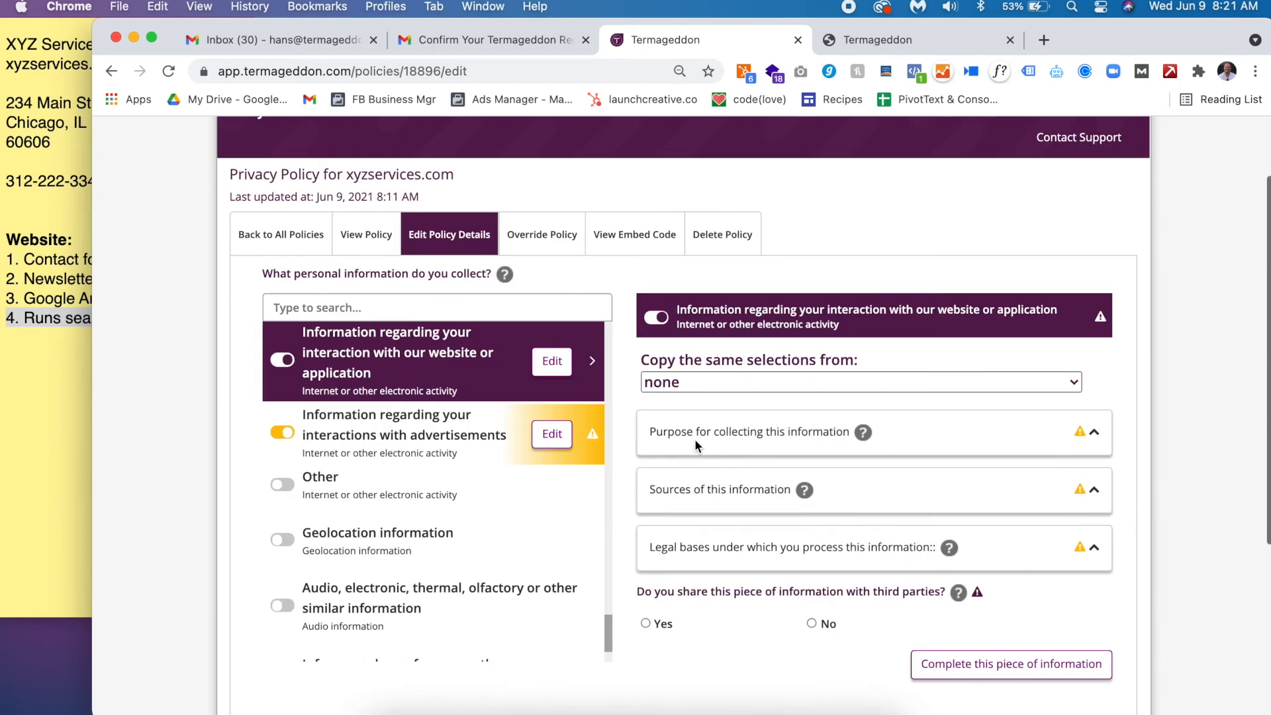
- Copy IP address answers into the website interaction item and complete it
click(698, 384)
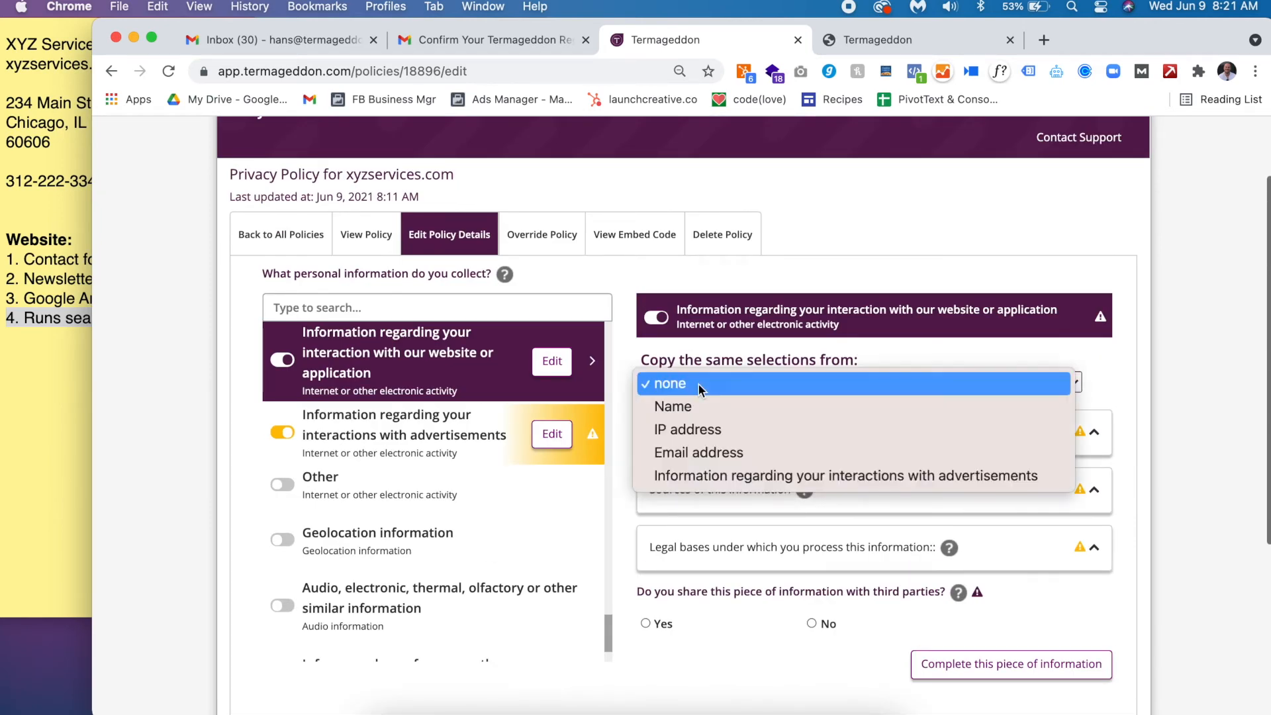
click(701, 431)
scroll(752, 488, down, 3)
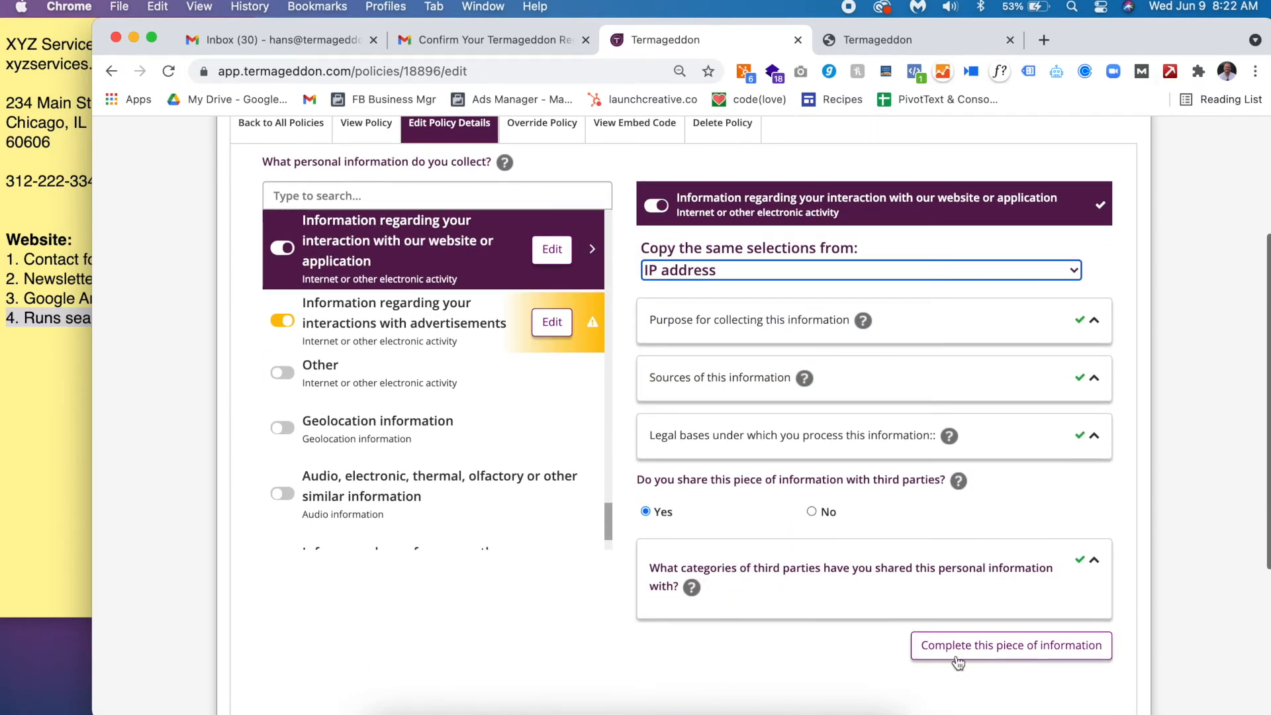
click(953, 655)
- Copy IP address answers into the advertisement-interactions item, complete it, and advance to the 60% page
scroll(529, 342, up, 3)
scroll(714, 498, up, 3)
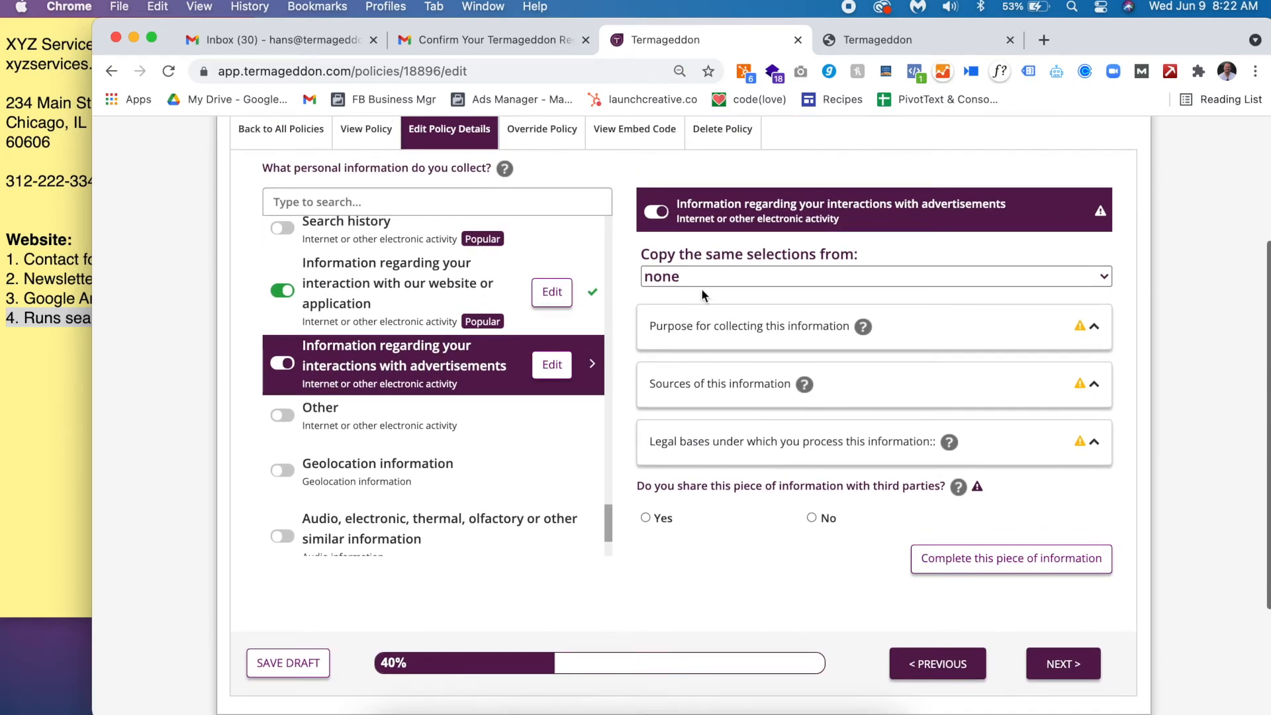
click(714, 276)
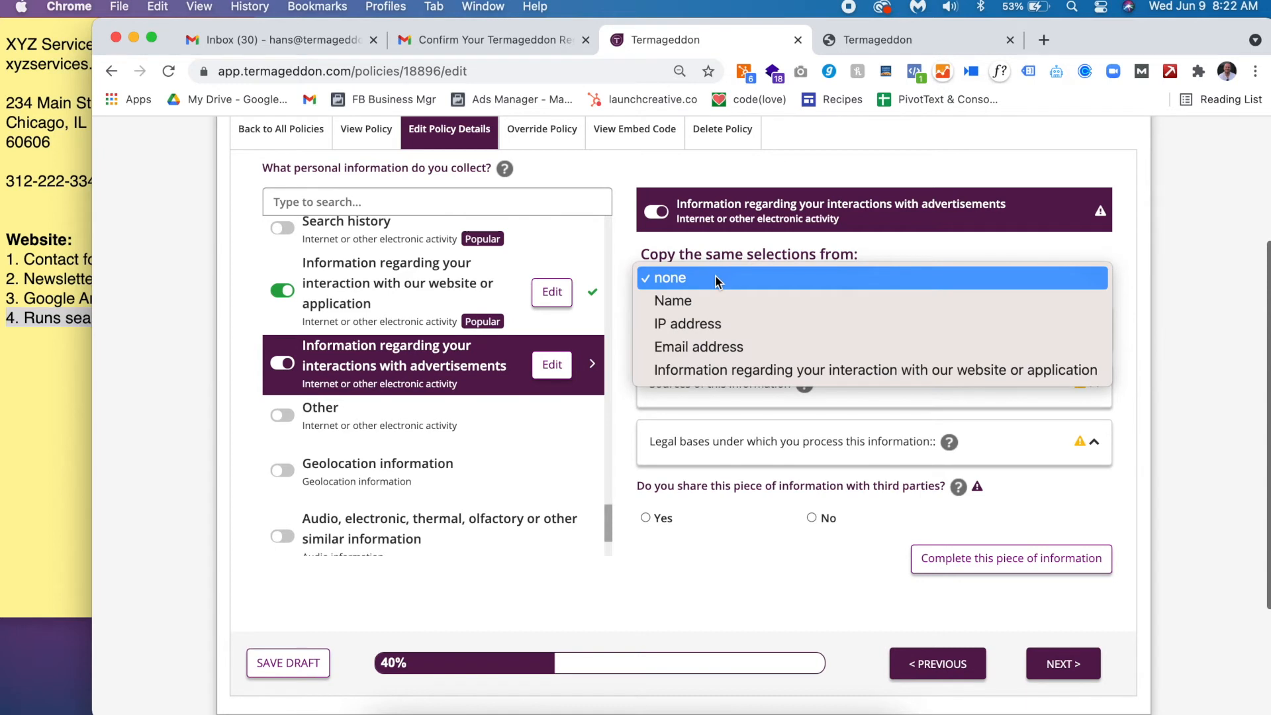
click(716, 323)
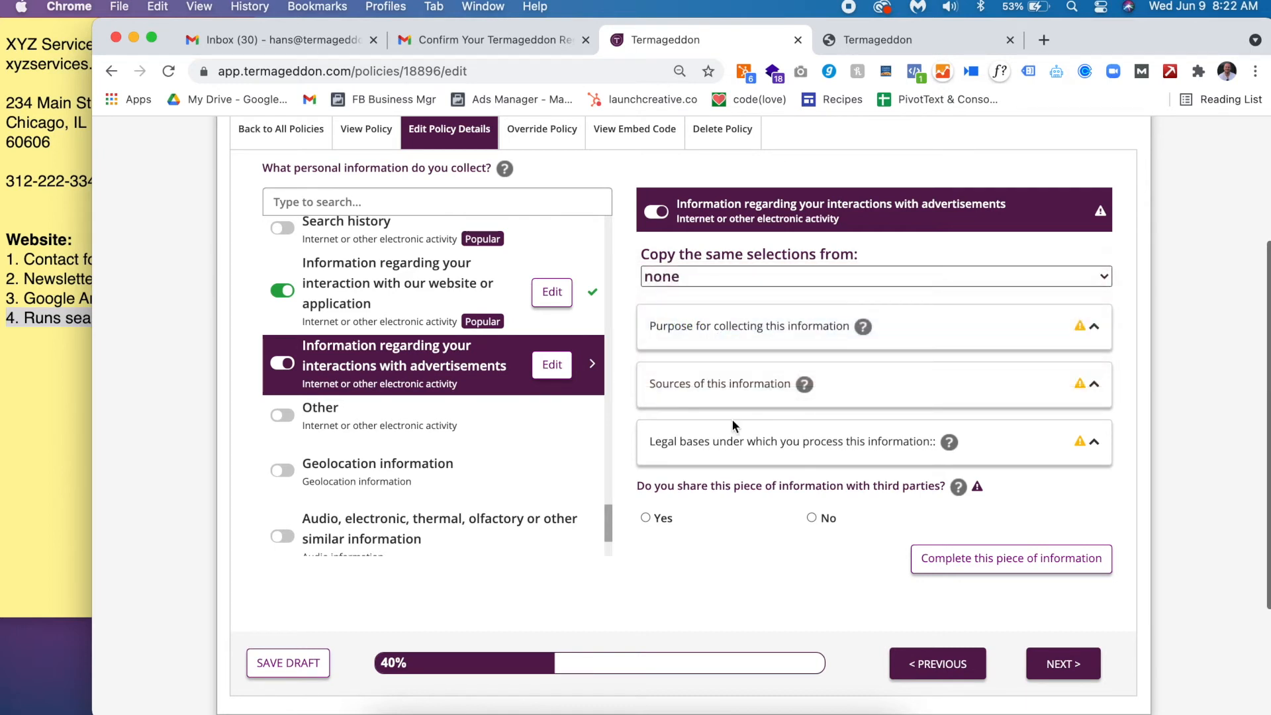
scroll(876, 654, down, 1)
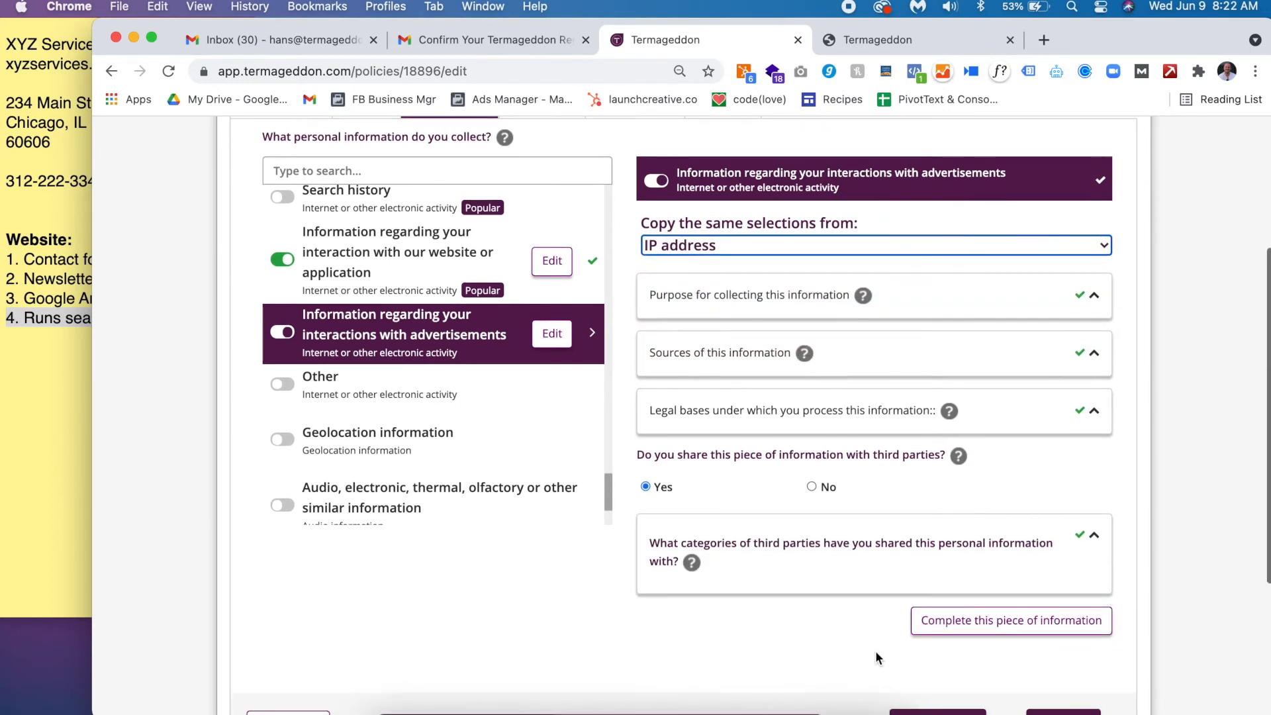
click(957, 619)
scroll(957, 624, down, 1)
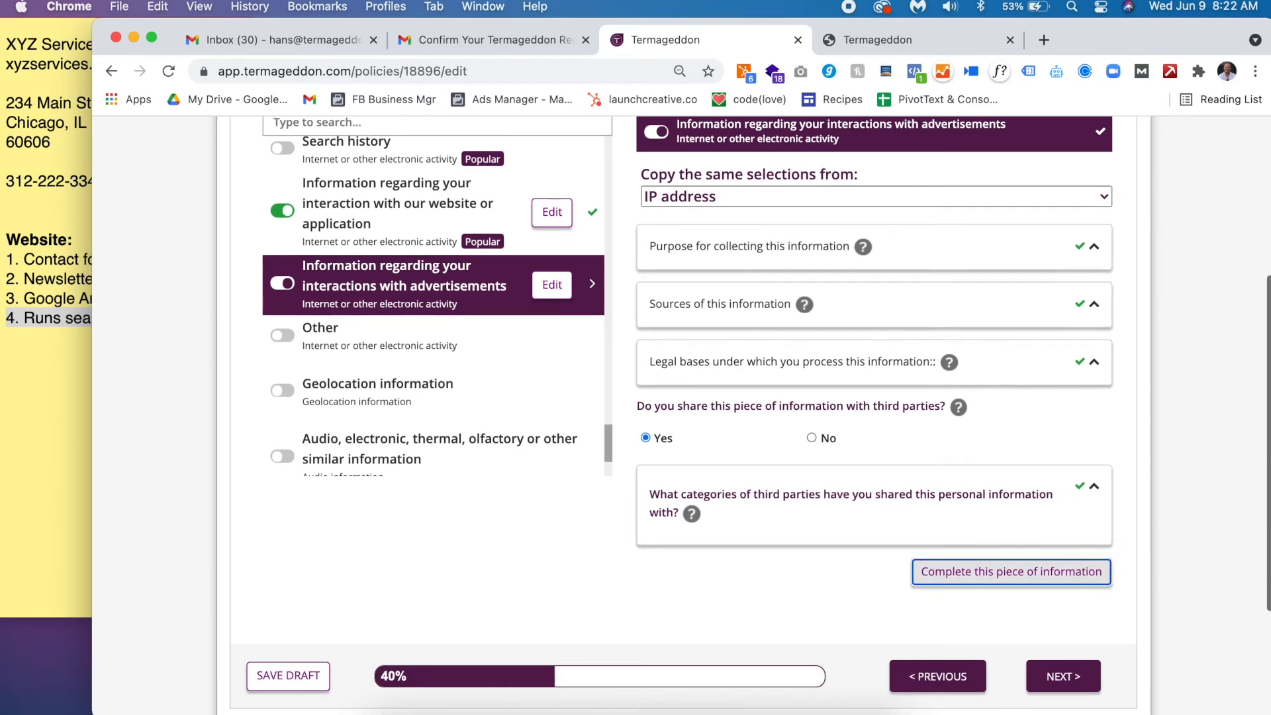
click(1072, 685)
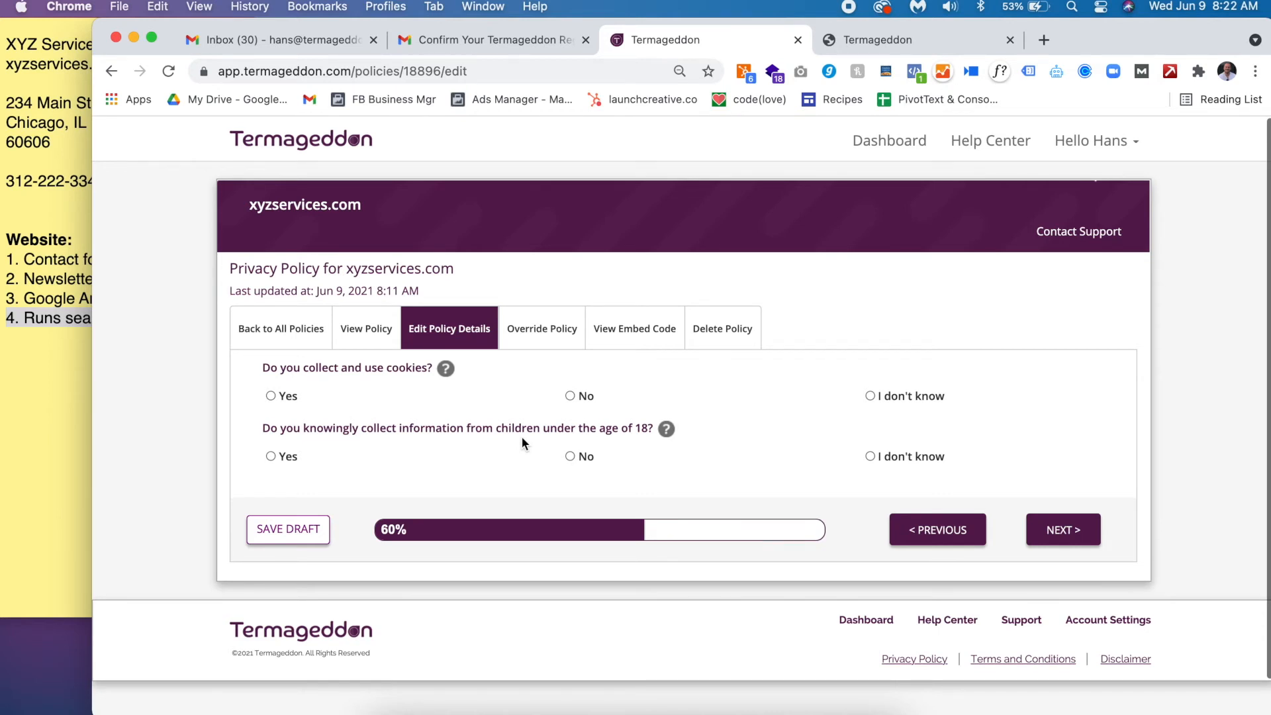
- Answer Yes to the question about using cookies
triple_click(327, 365)
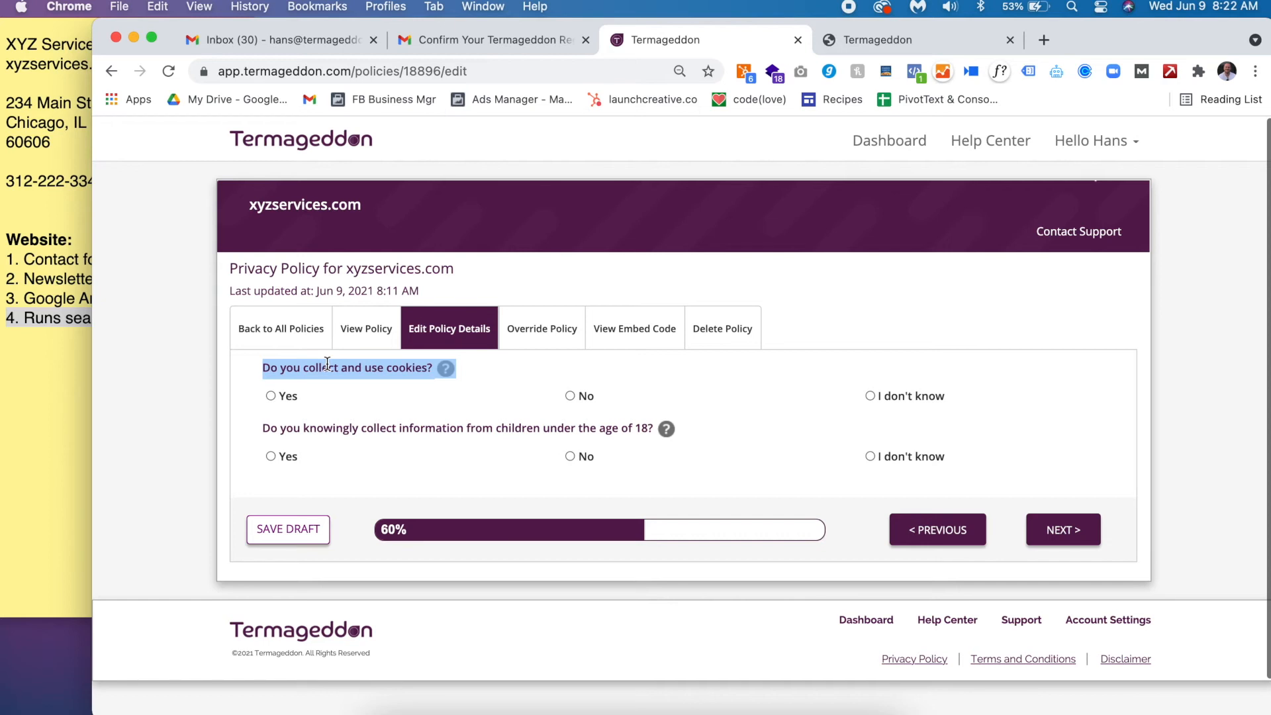
click(290, 396)
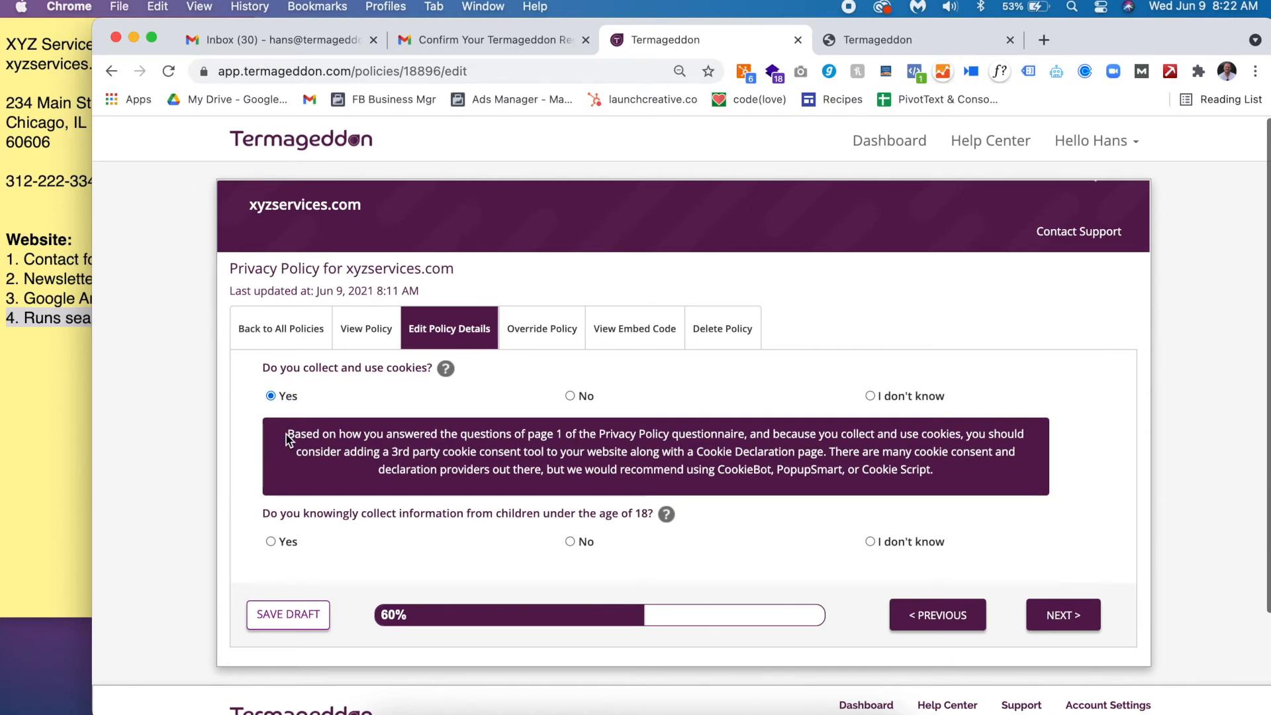
drag(287, 436, 464, 450)
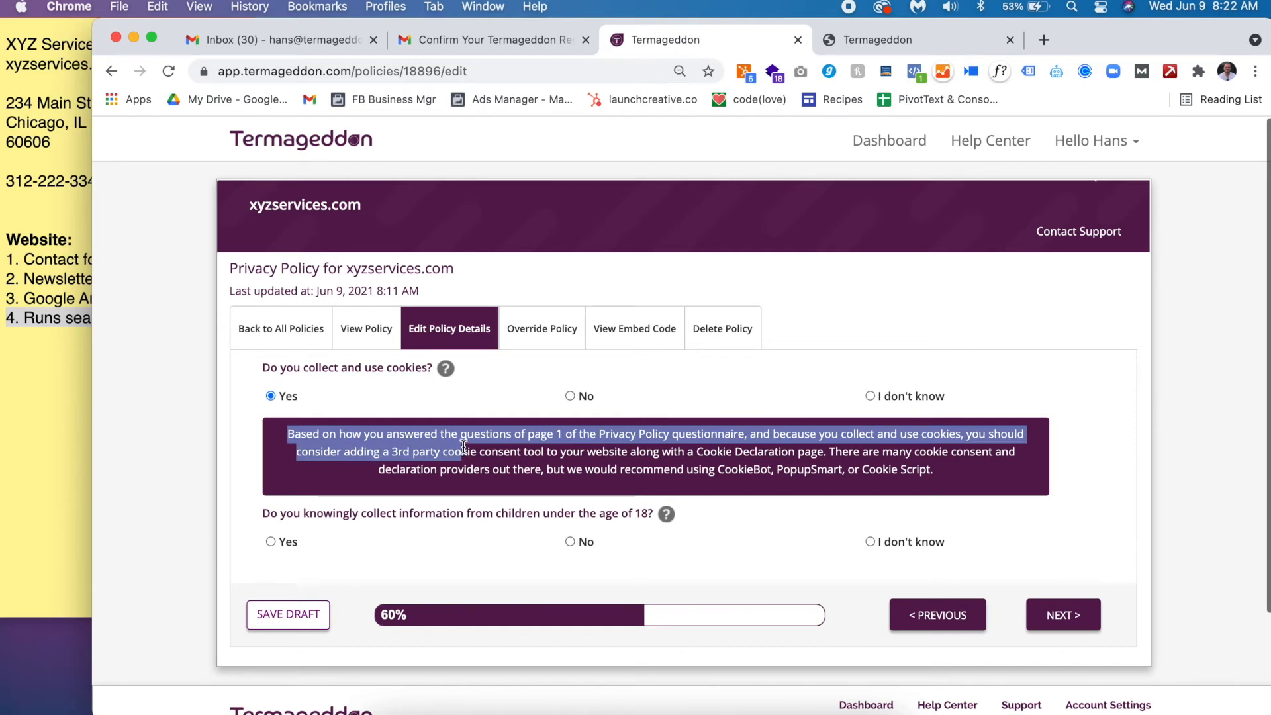
click(517, 455)
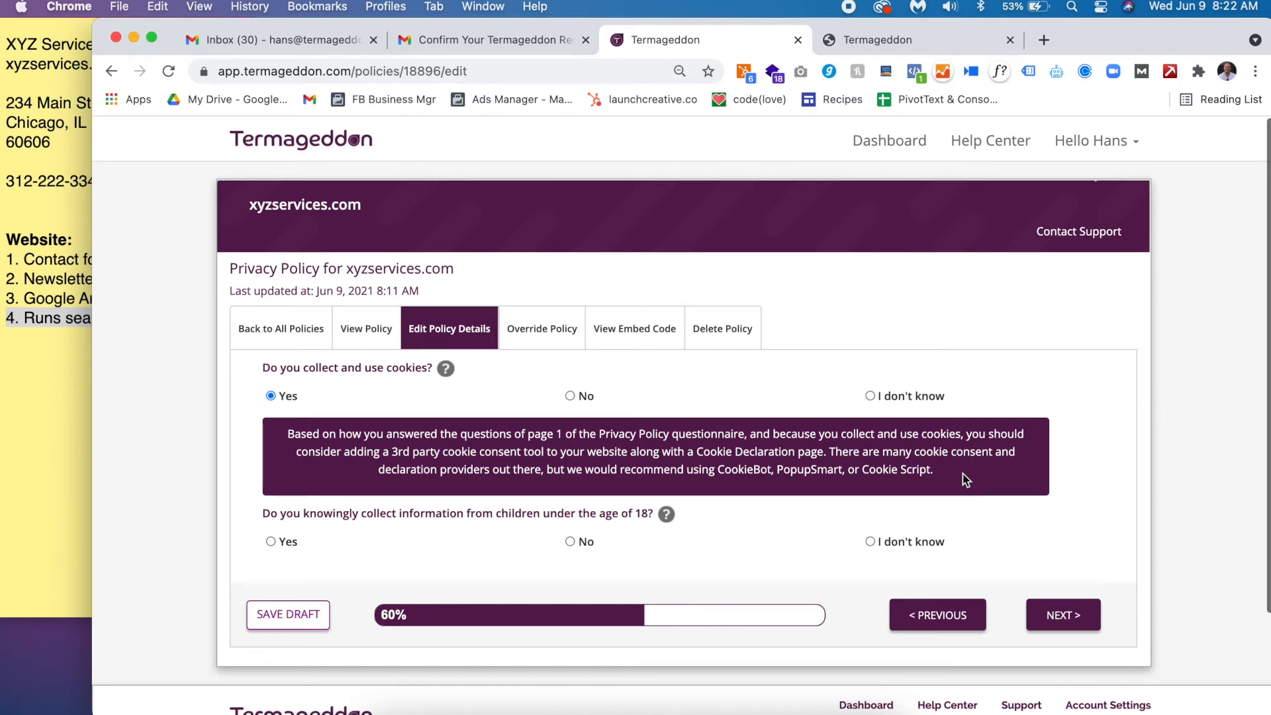
- Answer No to collecting information from children under 18 and continue to the next page
scroll(964, 478, down, 1)
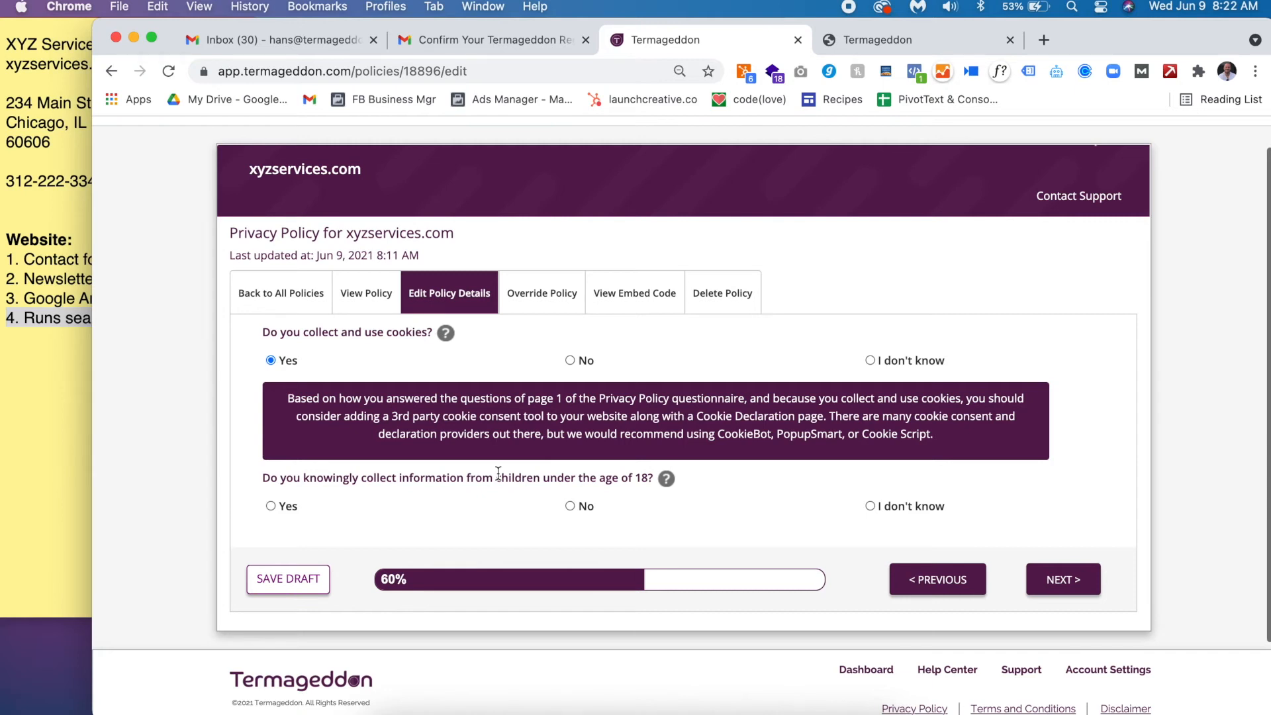
triple_click(421, 480)
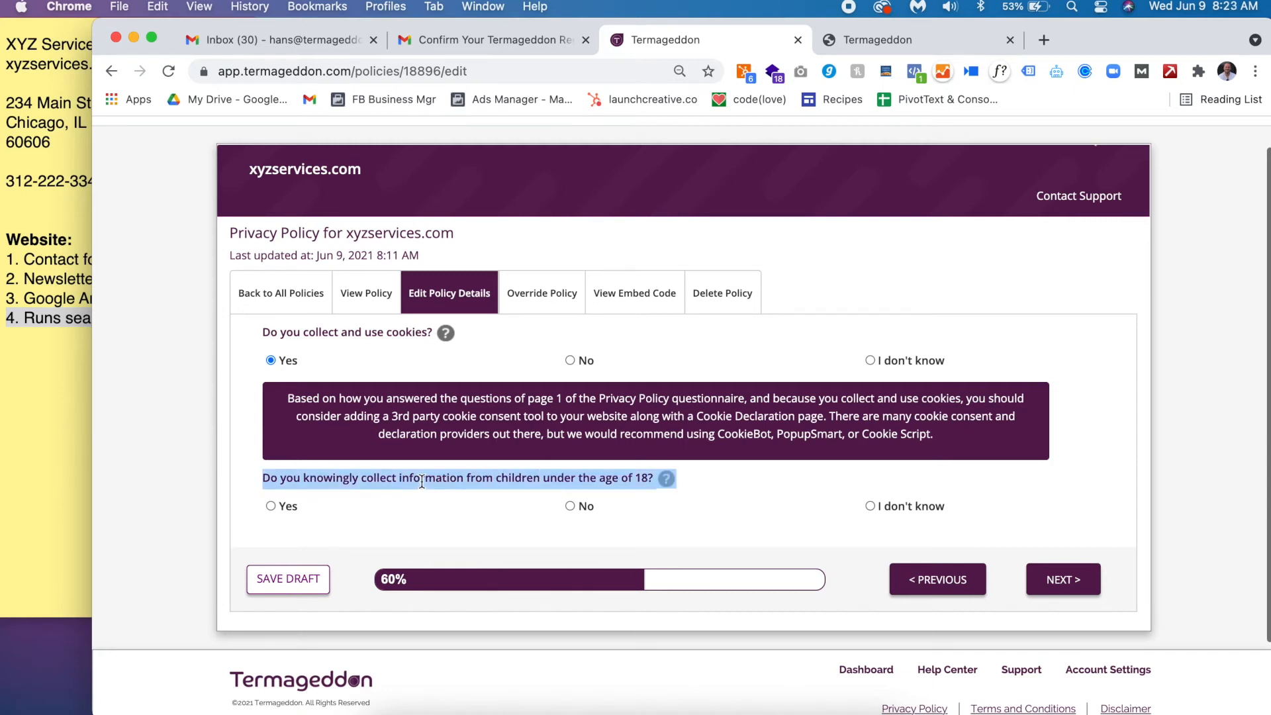
drag(285, 390, 382, 456)
click(380, 451)
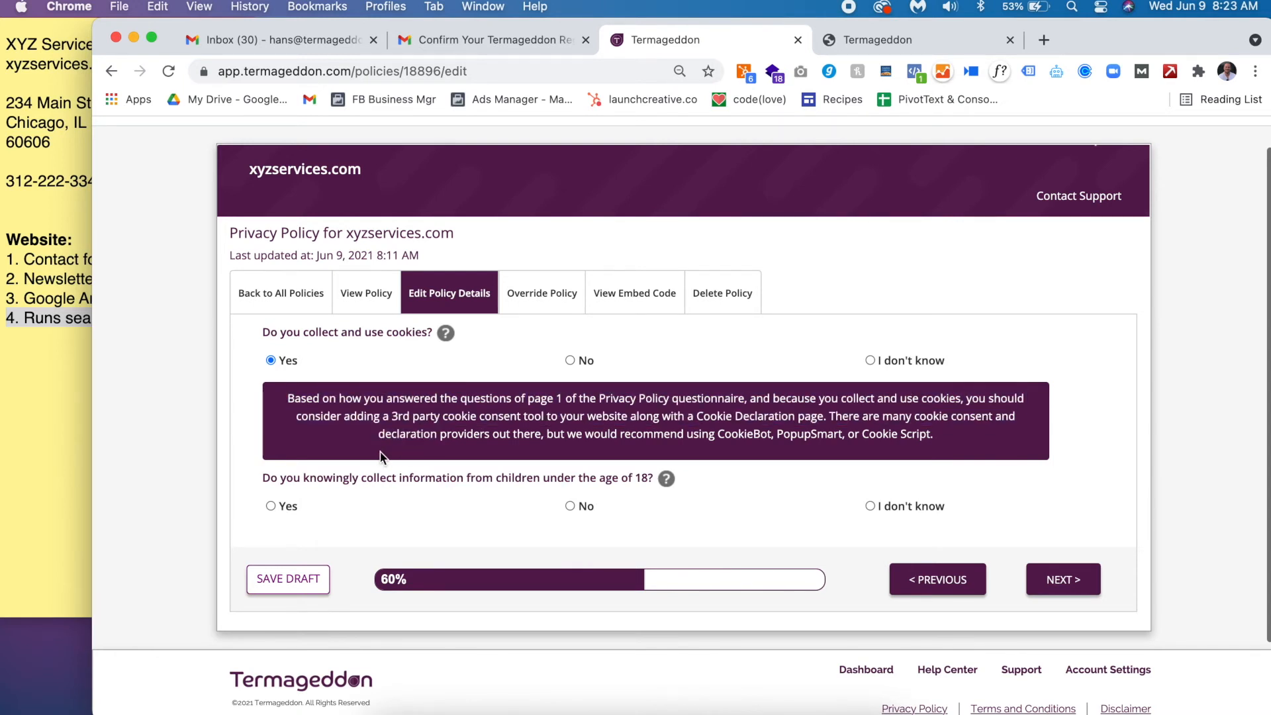
triple_click(336, 479)
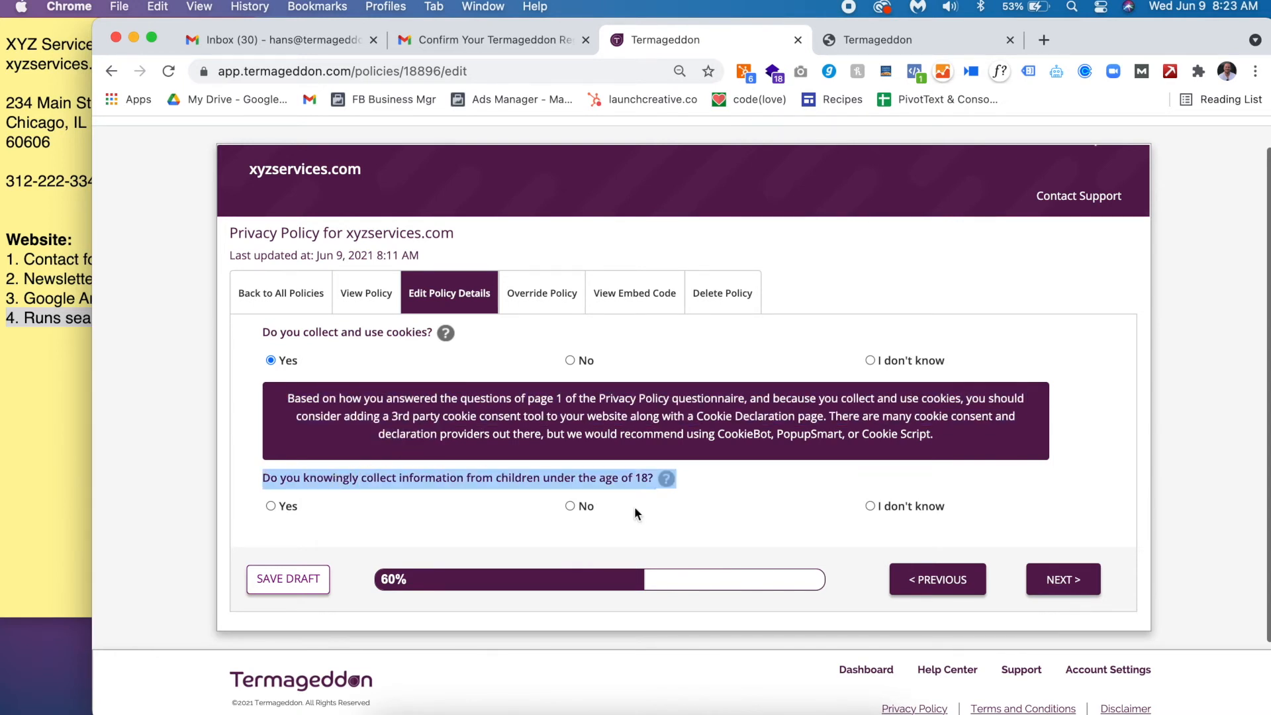
click(575, 507)
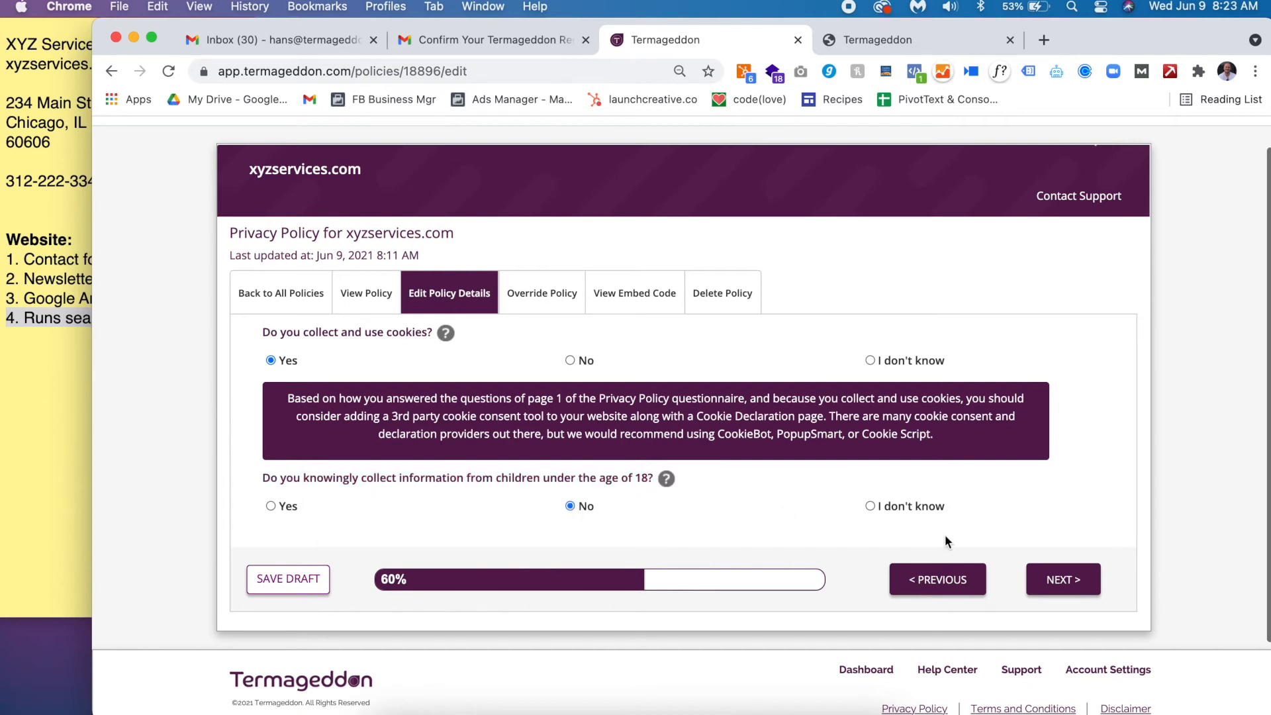
click(1066, 581)
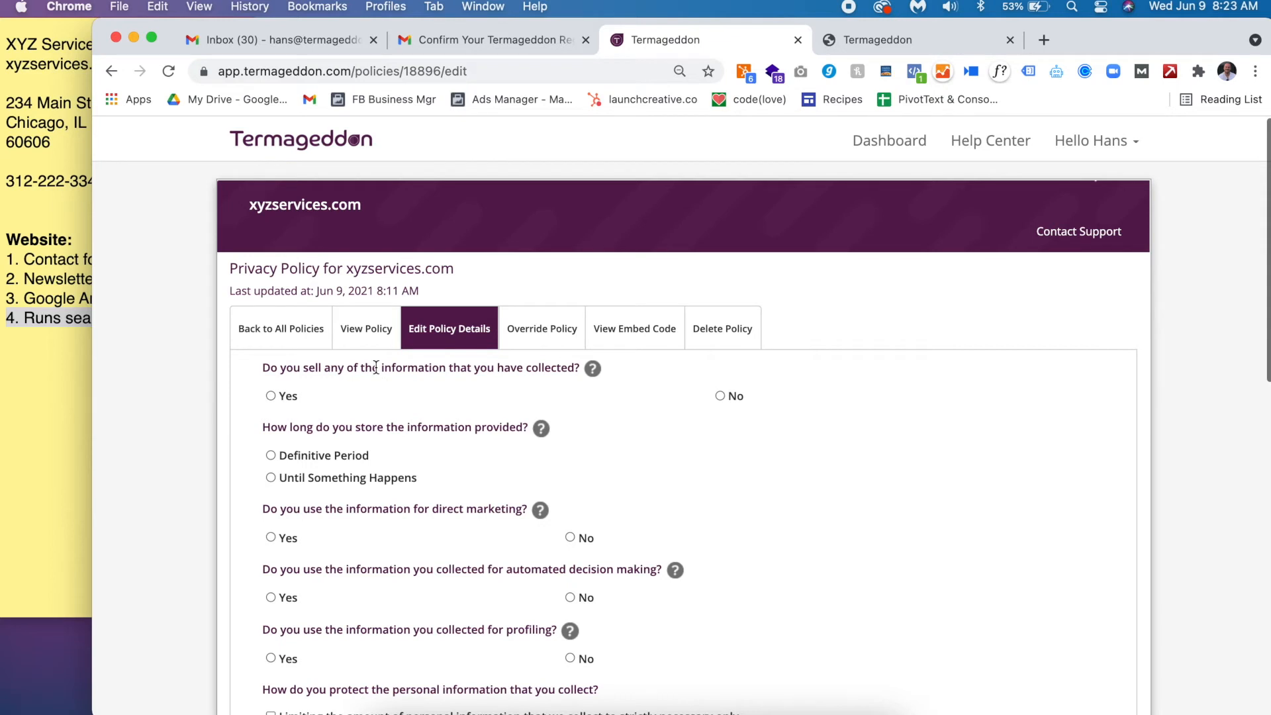
- Answer No to selling information; store it 'until we no longer need the information to contact you or after you unsubscribe from emails.'
click(720, 396)
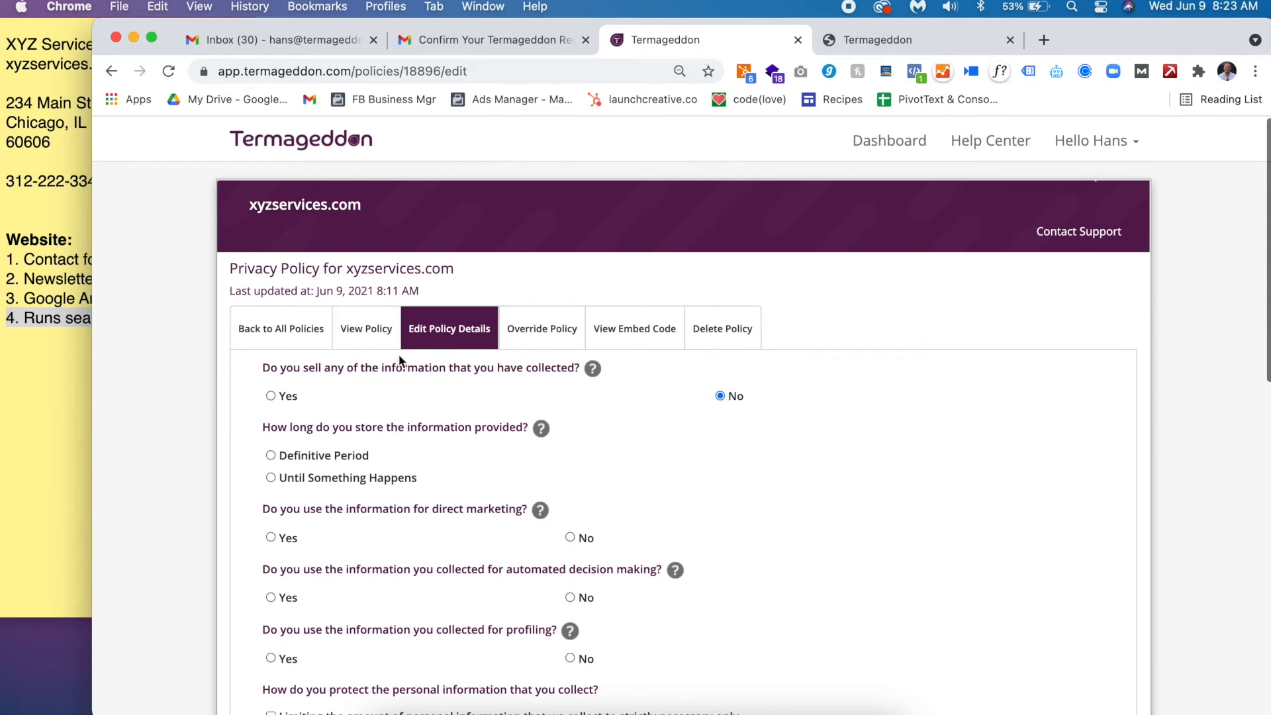
triple_click(383, 430)
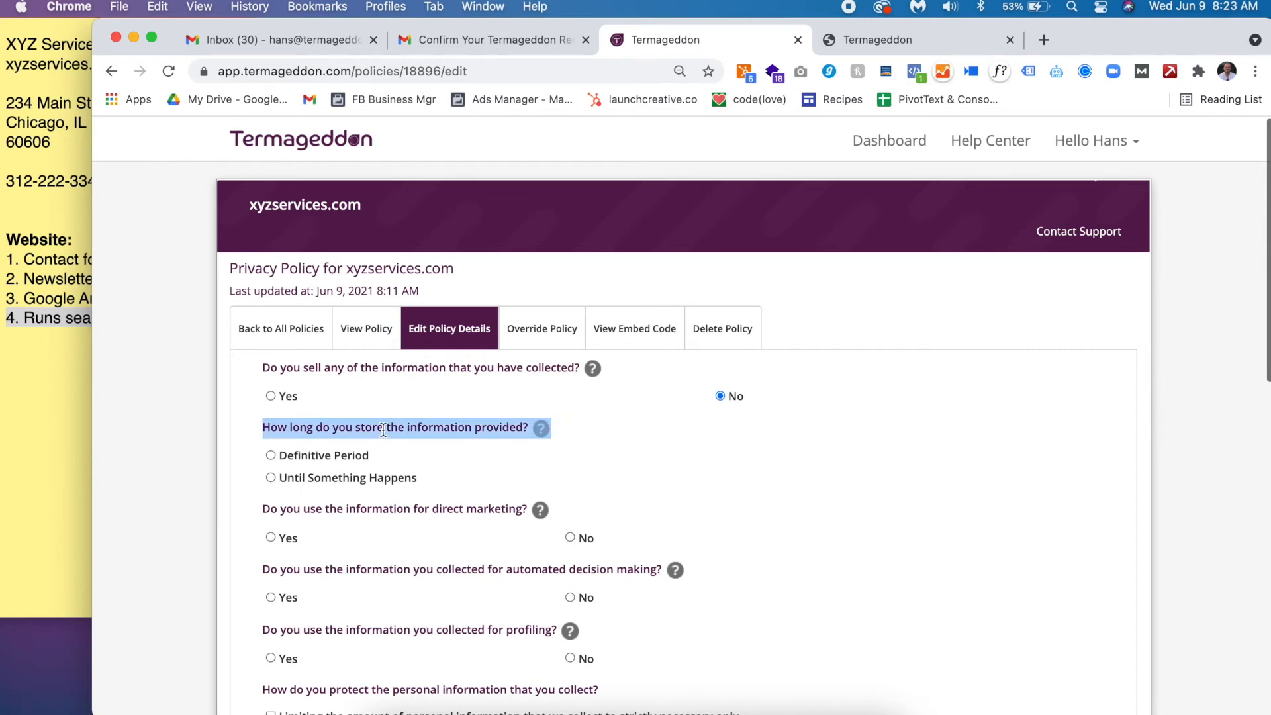
click(381, 480)
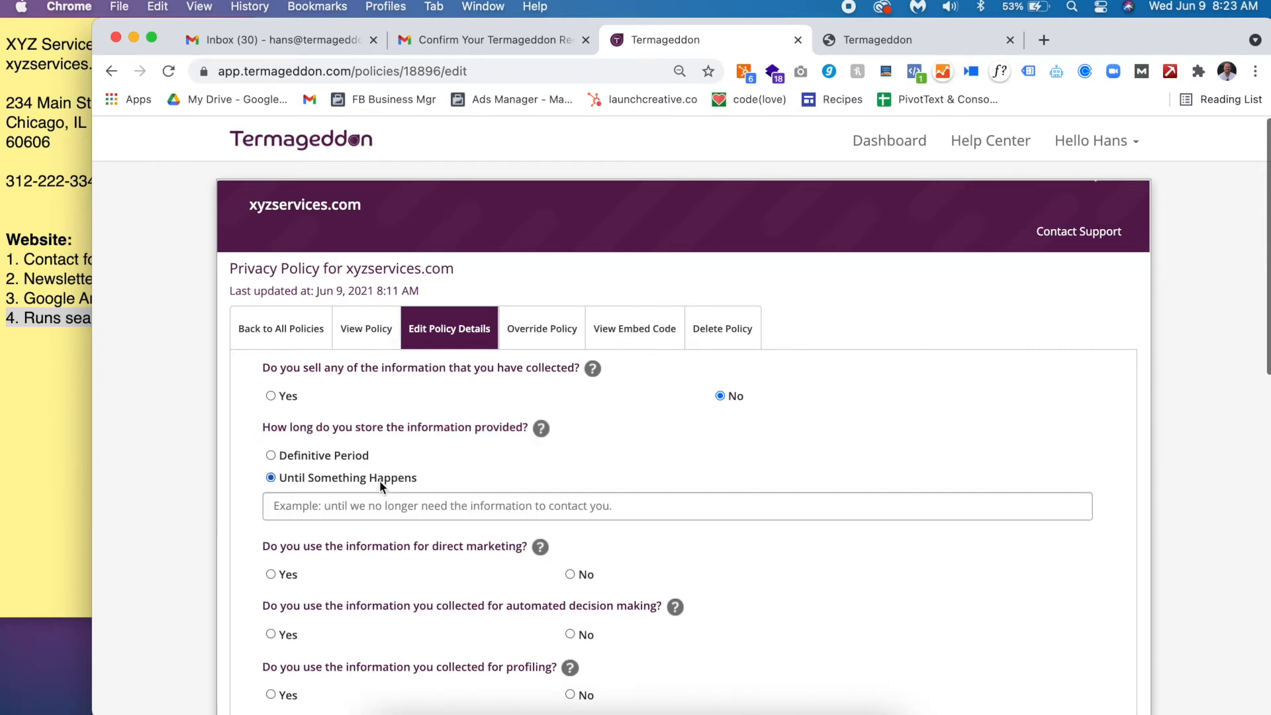
click(379, 501)
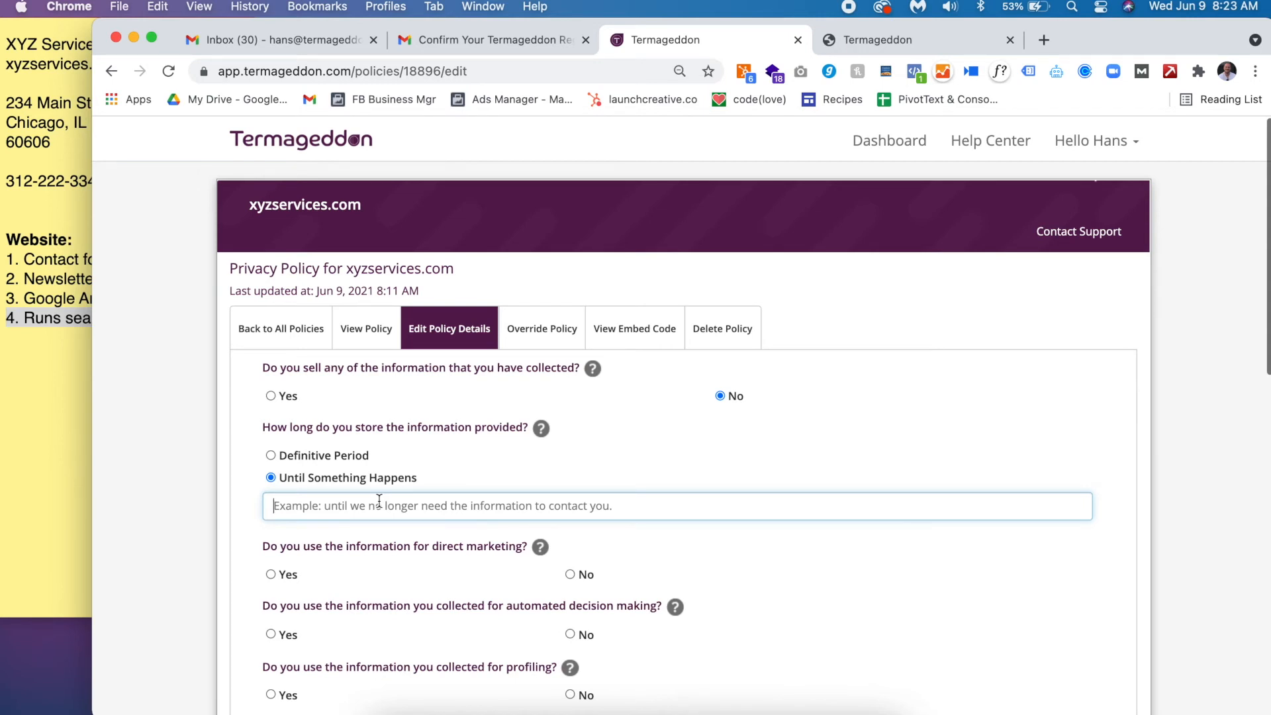
text(unti)
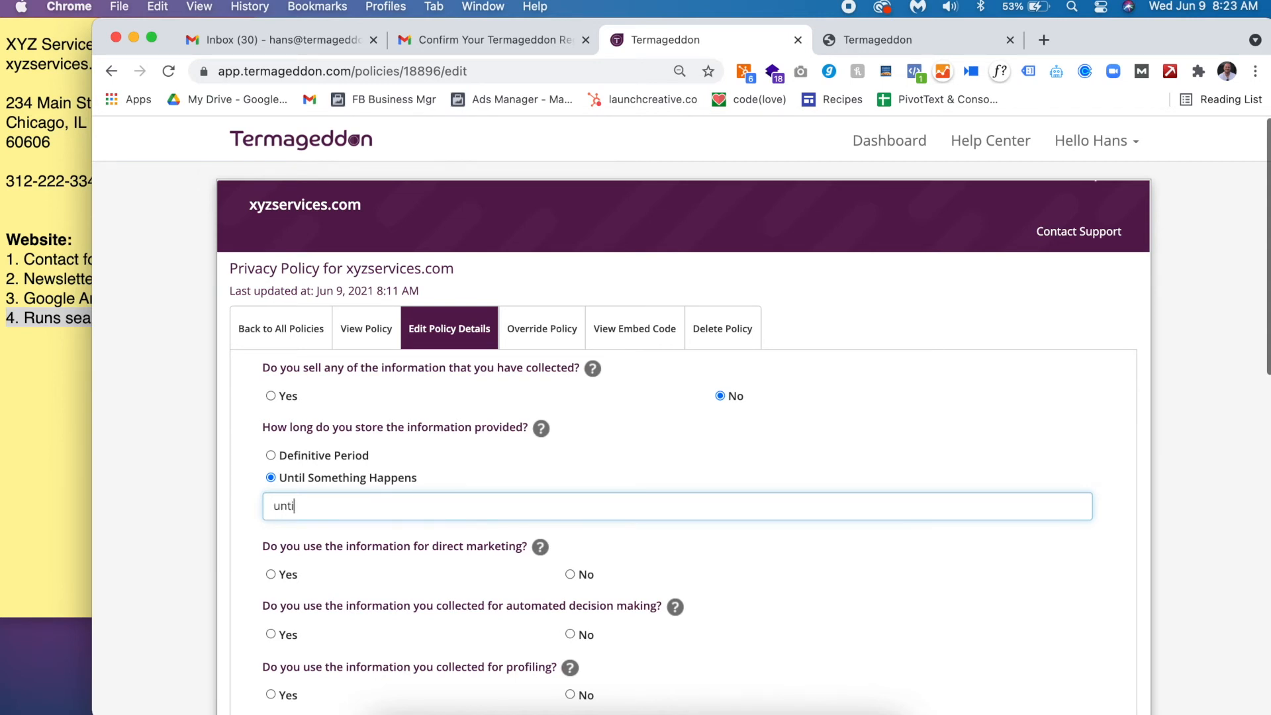
text(l we no longer need the inform)
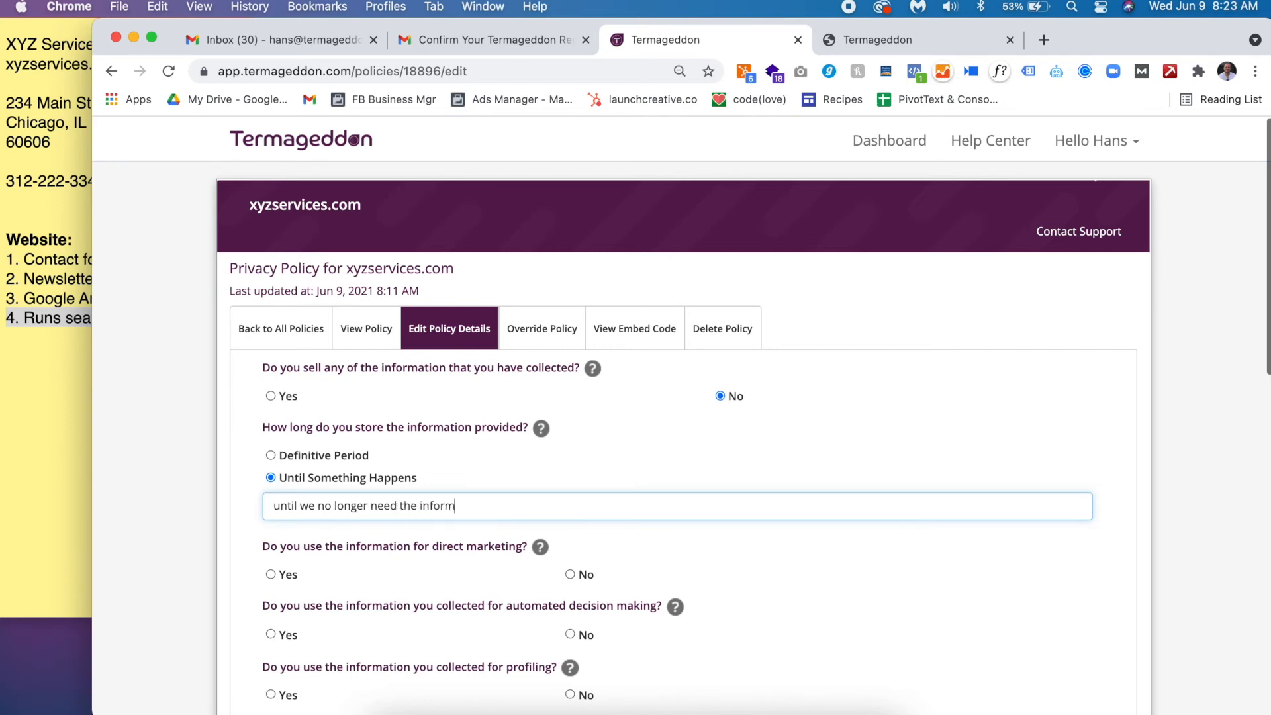
text(ation to contact you a)
key(BackSpace)
text(or after)
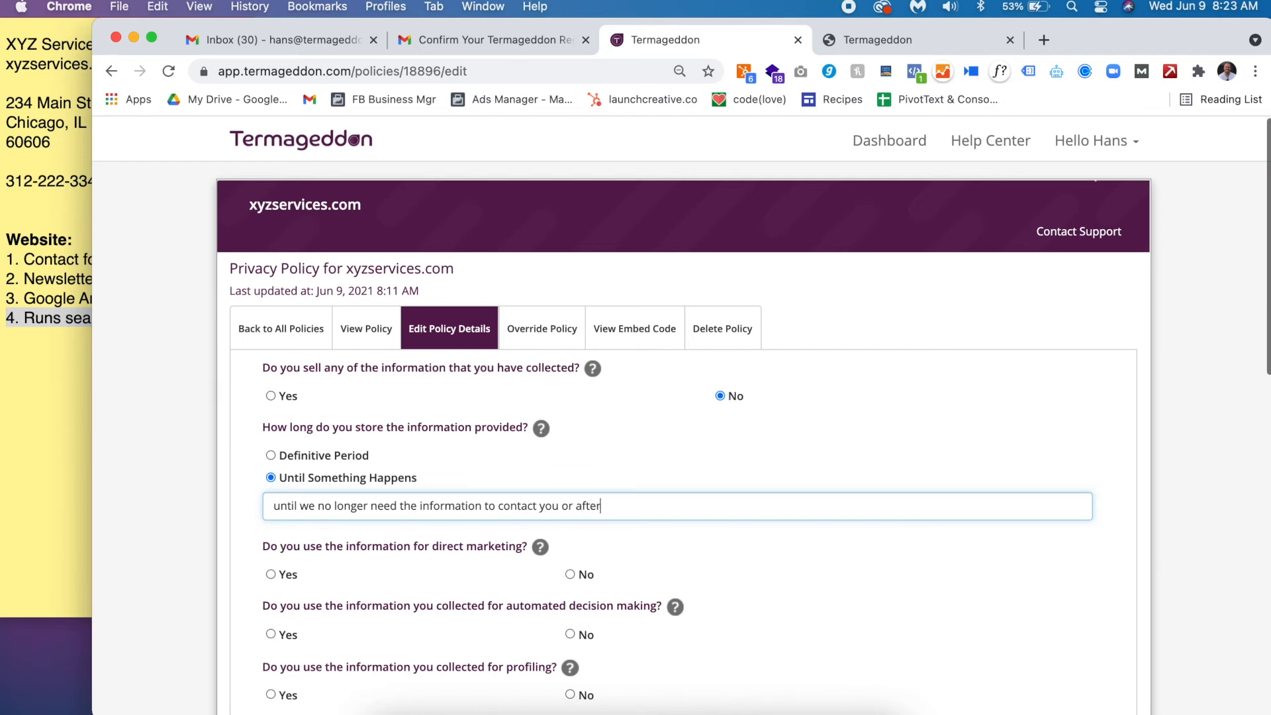
text( you unsubscribe from emails.)
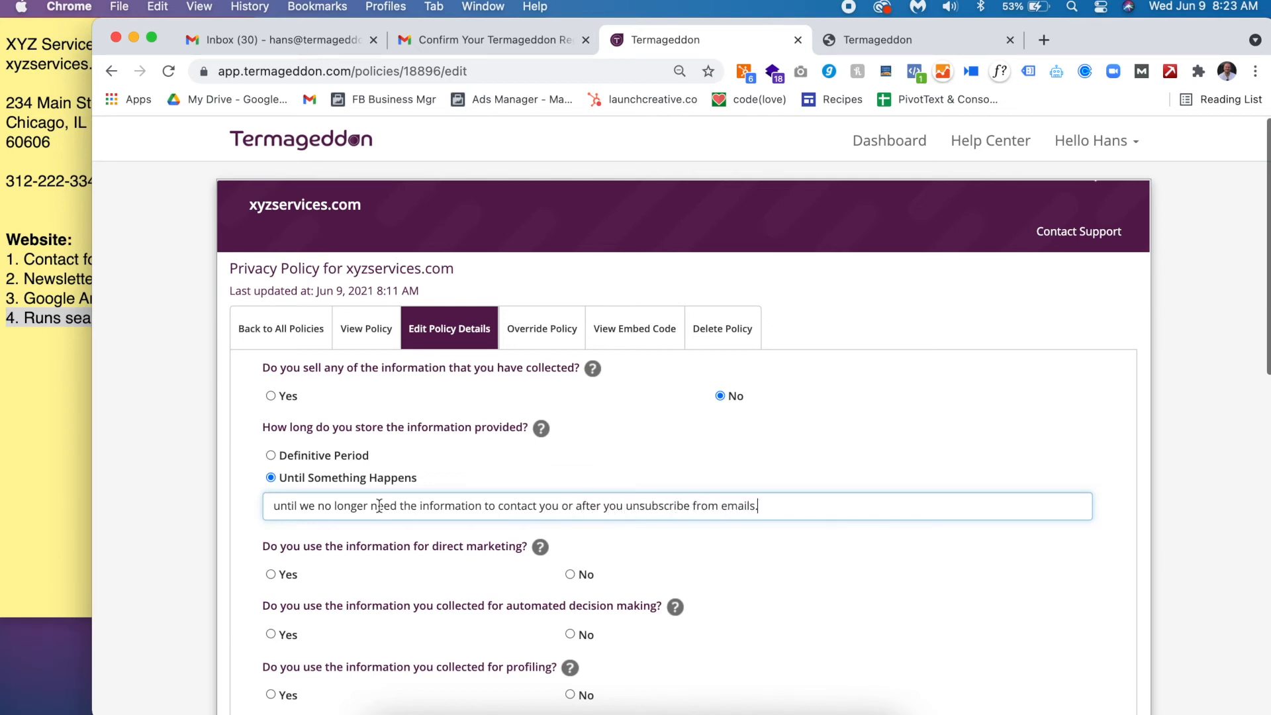
scroll(378, 509, down, 5)
- Answer Yes to direct marketing, matching the Newsletter signup note, and No to profiling
click(273, 358)
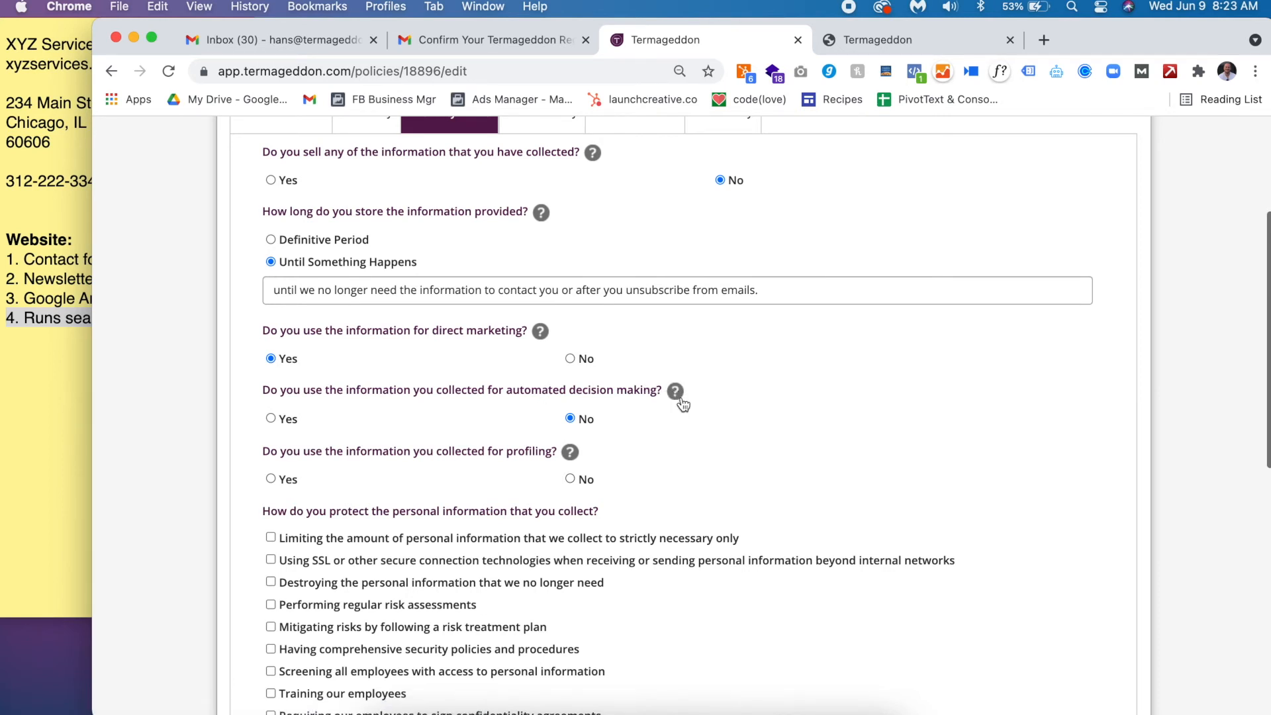
triple_click(385, 330)
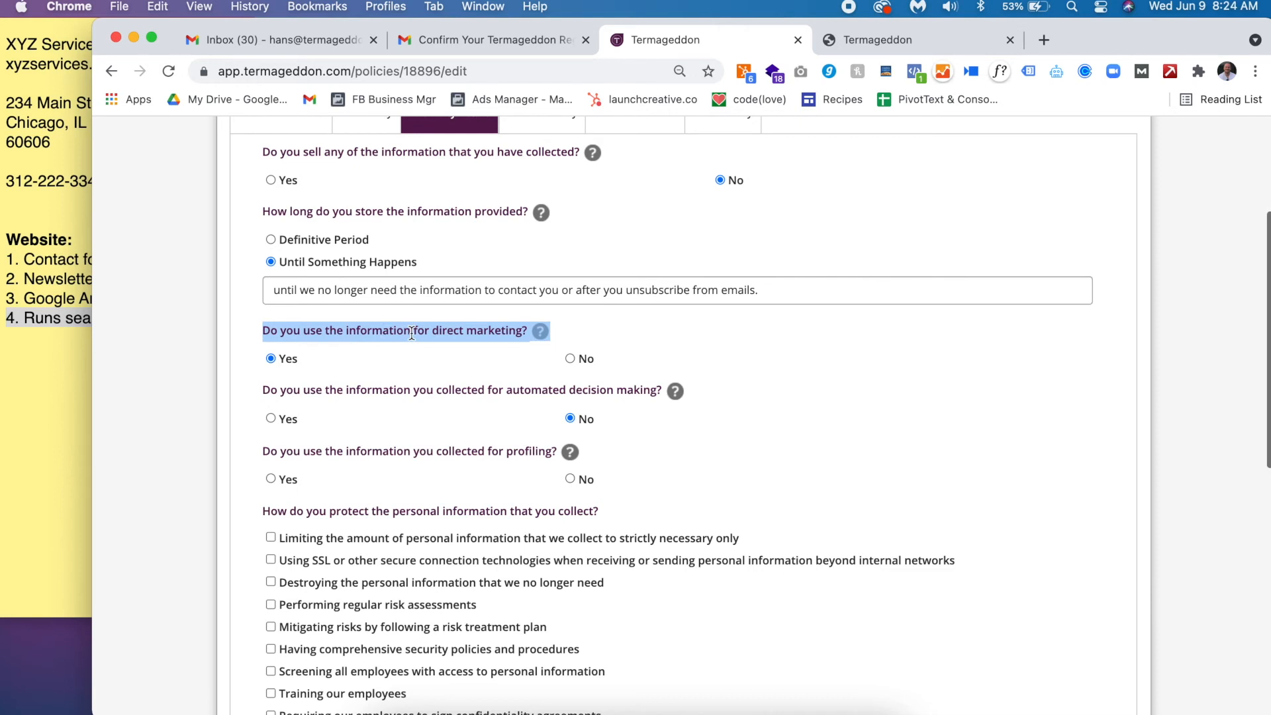
click(45, 294)
triple_click(45, 280)
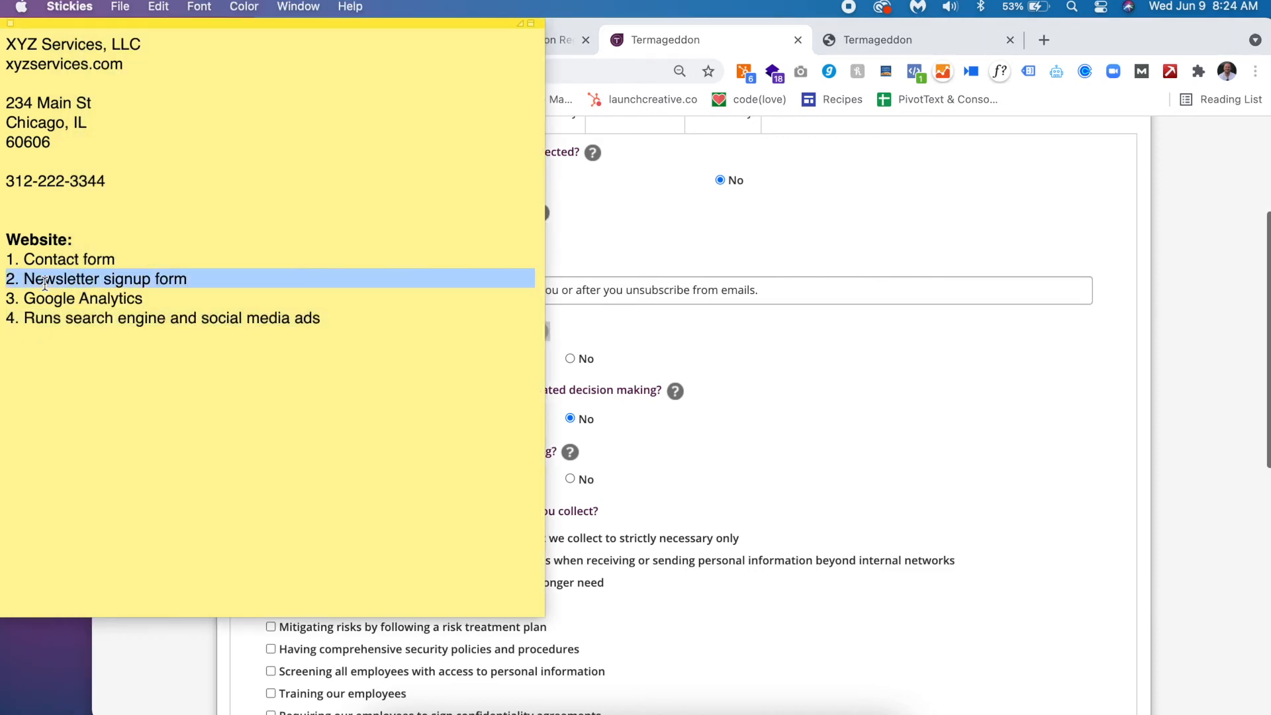
click(1156, 394)
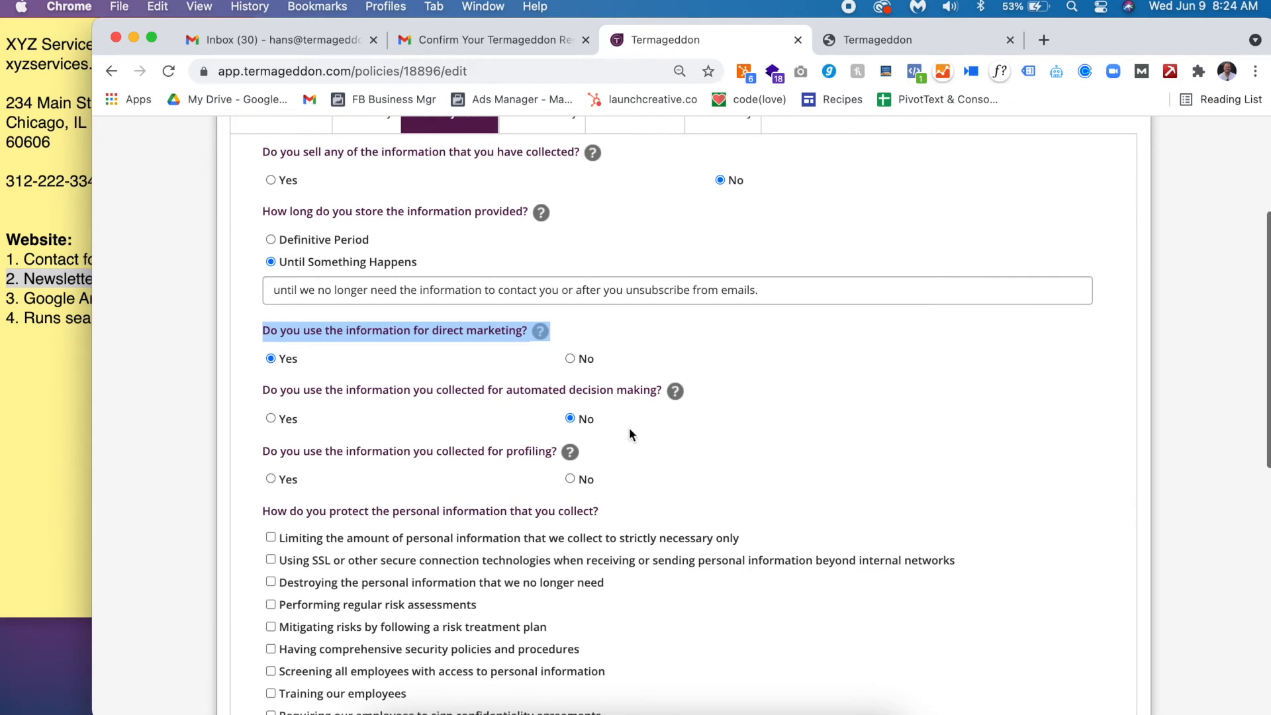
triple_click(462, 453)
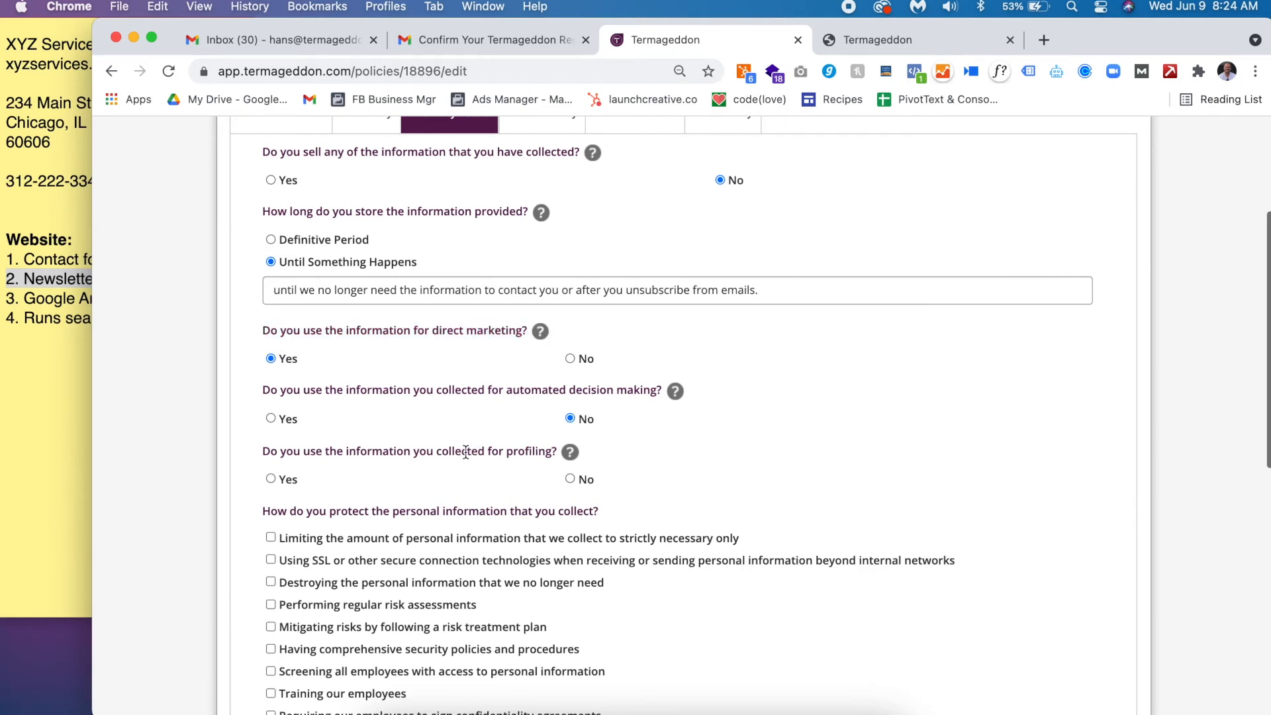
click(569, 479)
- Tick limiting collection to necessary information, using SSL connections, and maintaining up-to-date software as protections
scroll(426, 497, down, 5)
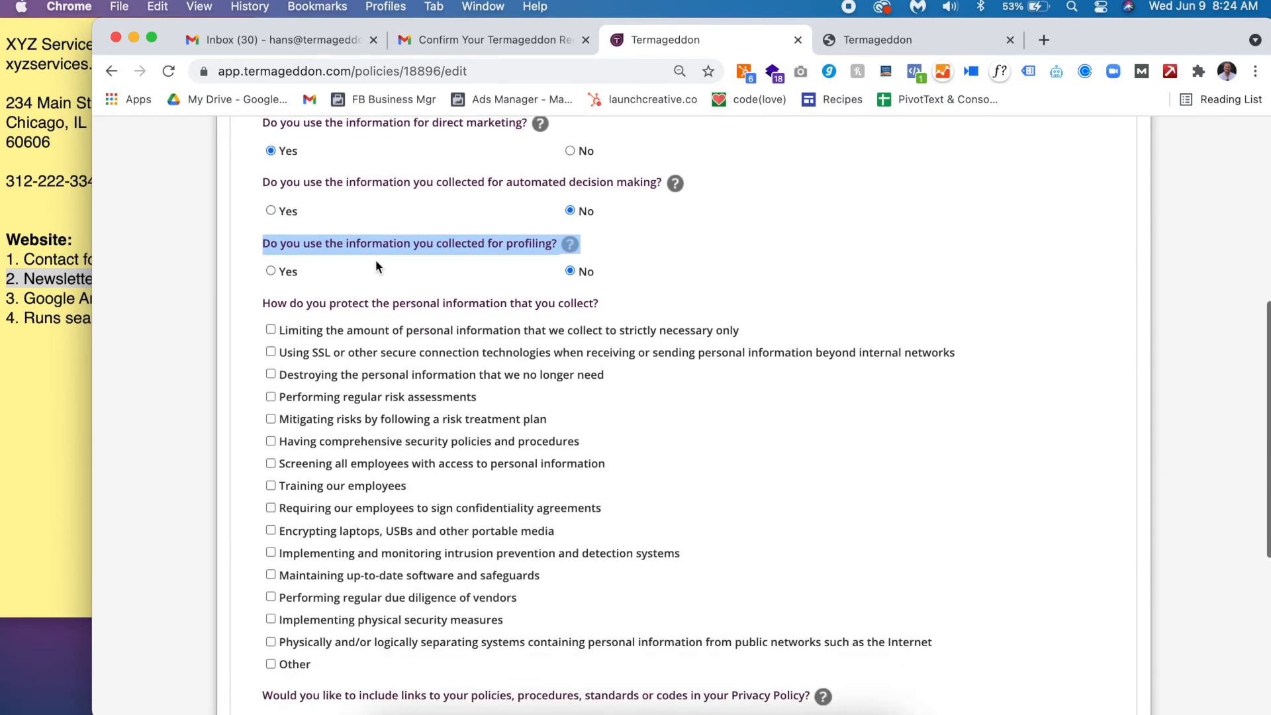
triple_click(347, 305)
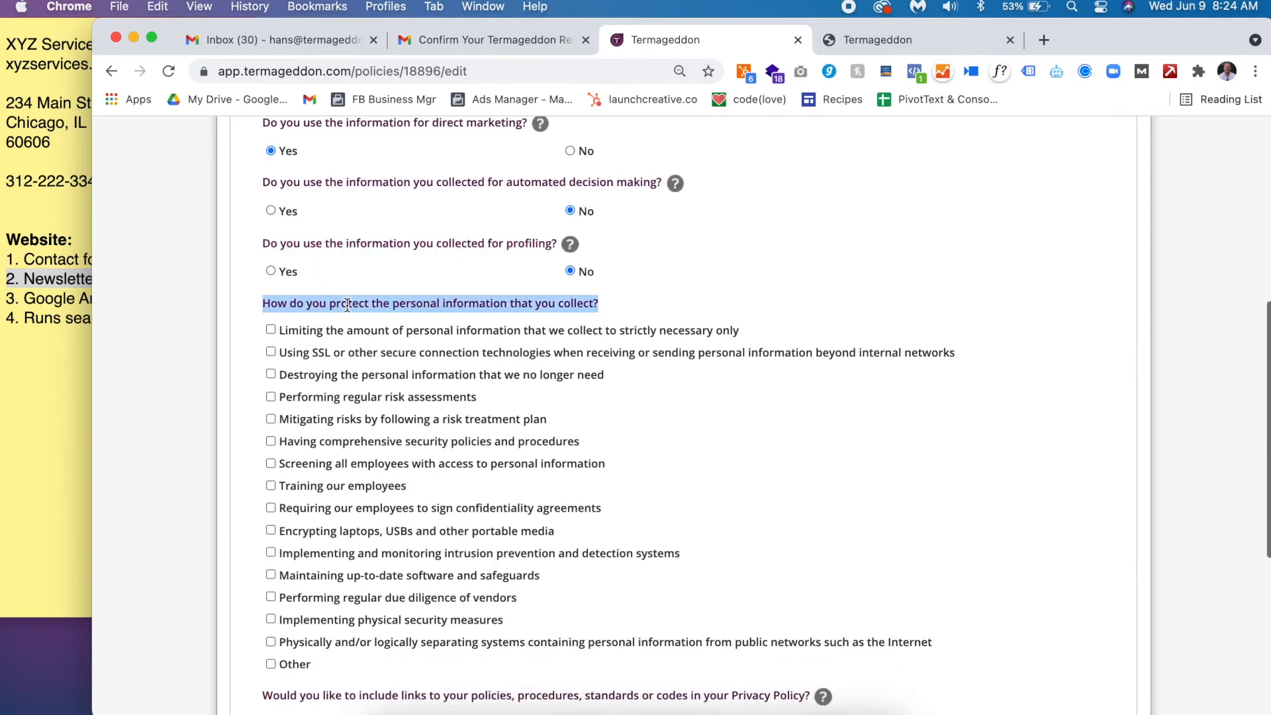
scroll(347, 304, down, 2)
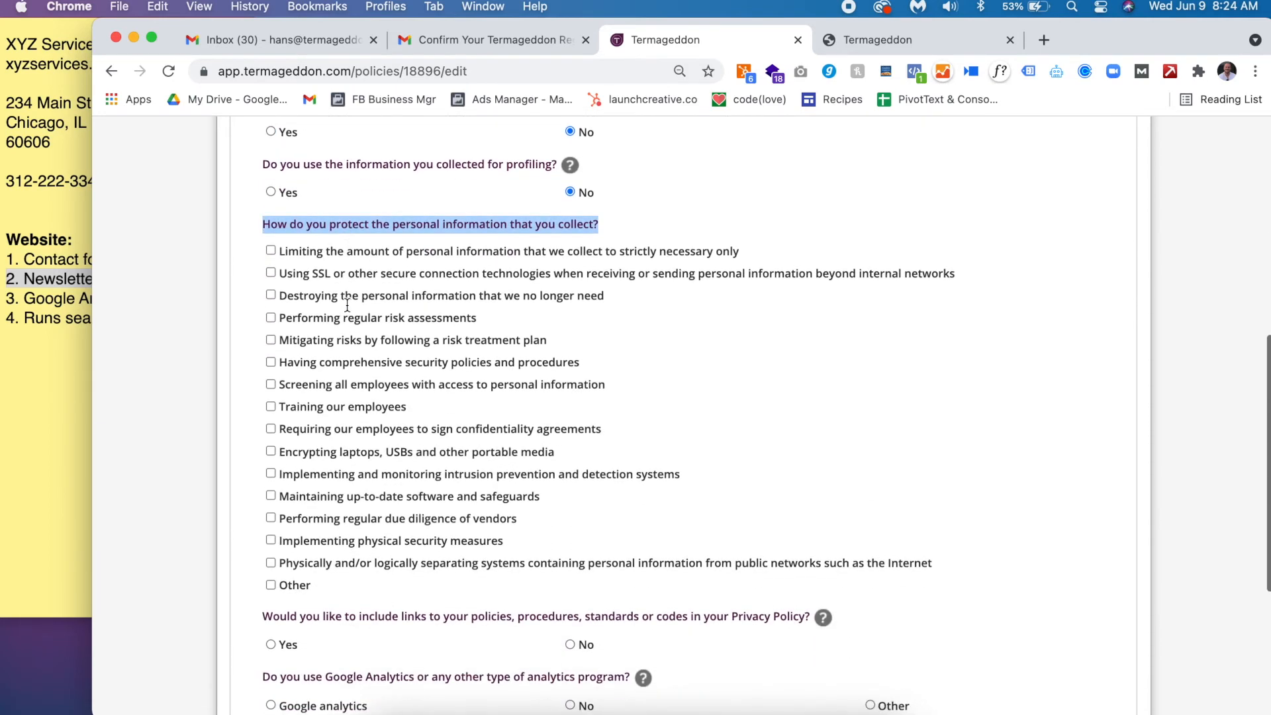
click(385, 254)
click(380, 273)
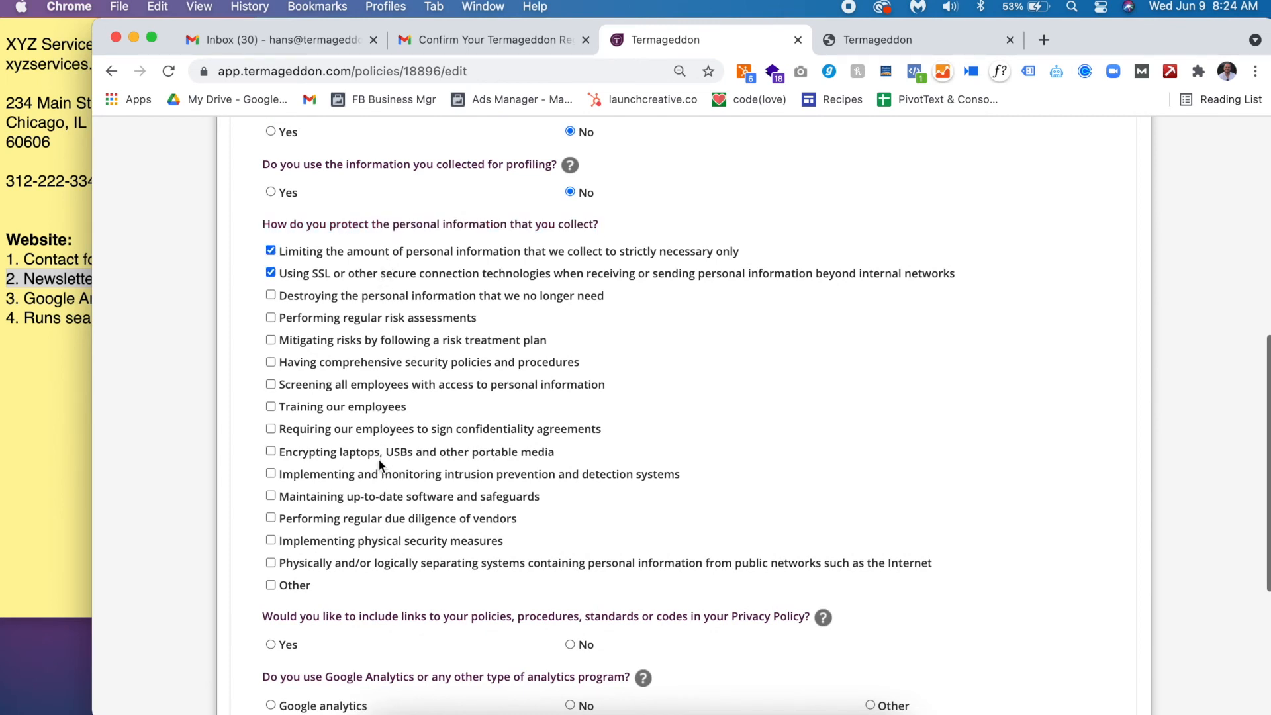
click(364, 496)
scroll(408, 381, down, 2)
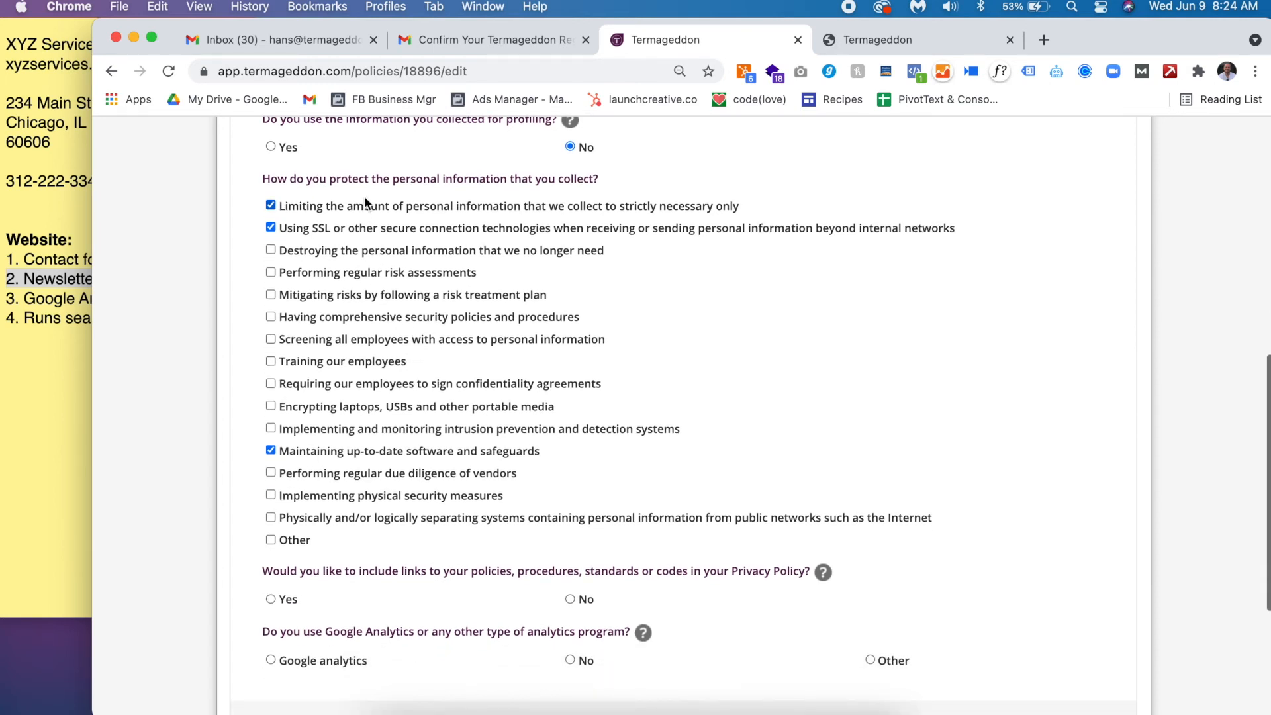
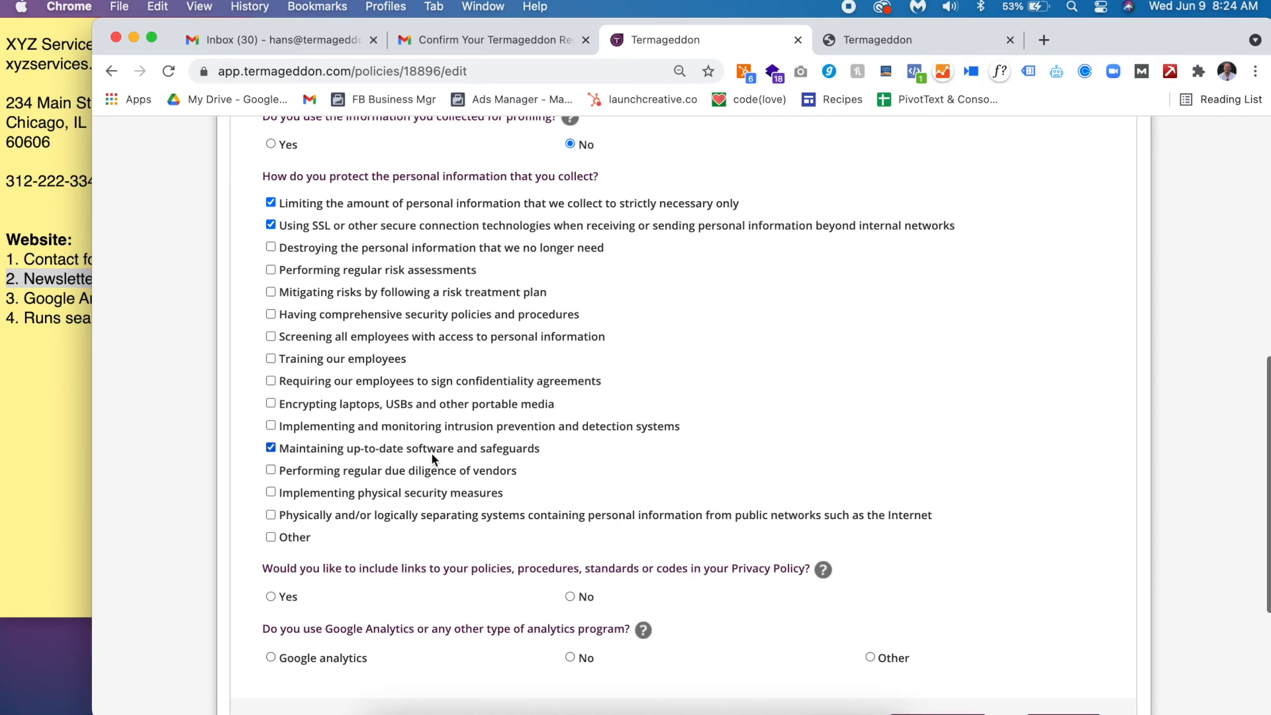
- Answer No to linking internal policies, choose Google analytics, and continue to the next page
scroll(432, 454, down, 1)
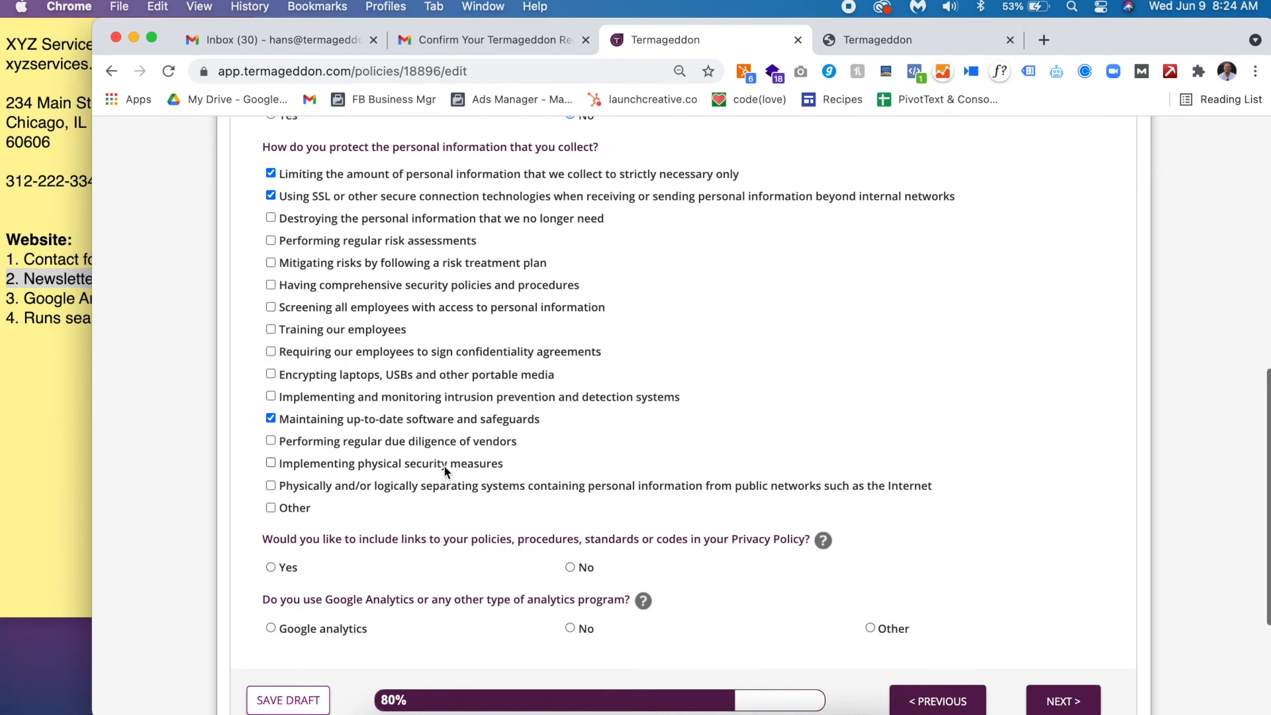
triple_click(420, 537)
click(570, 569)
scroll(576, 580, down, 3)
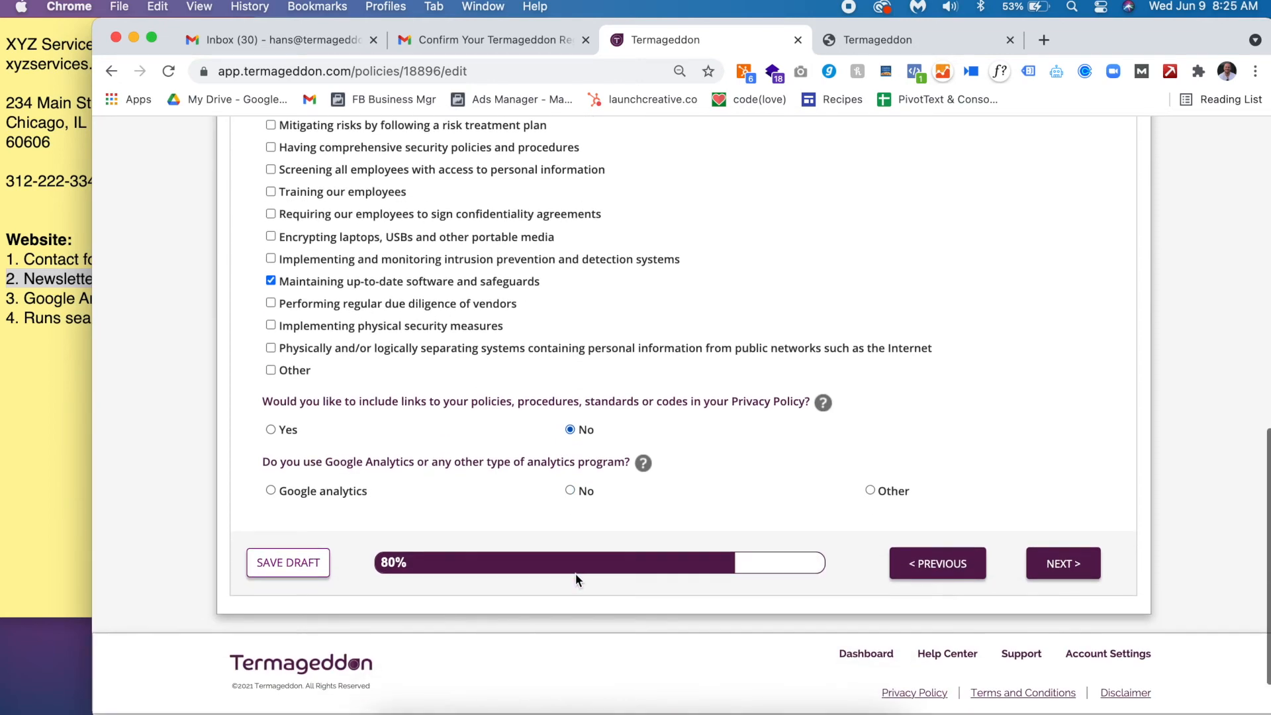
click(318, 491)
triple_click(38, 299)
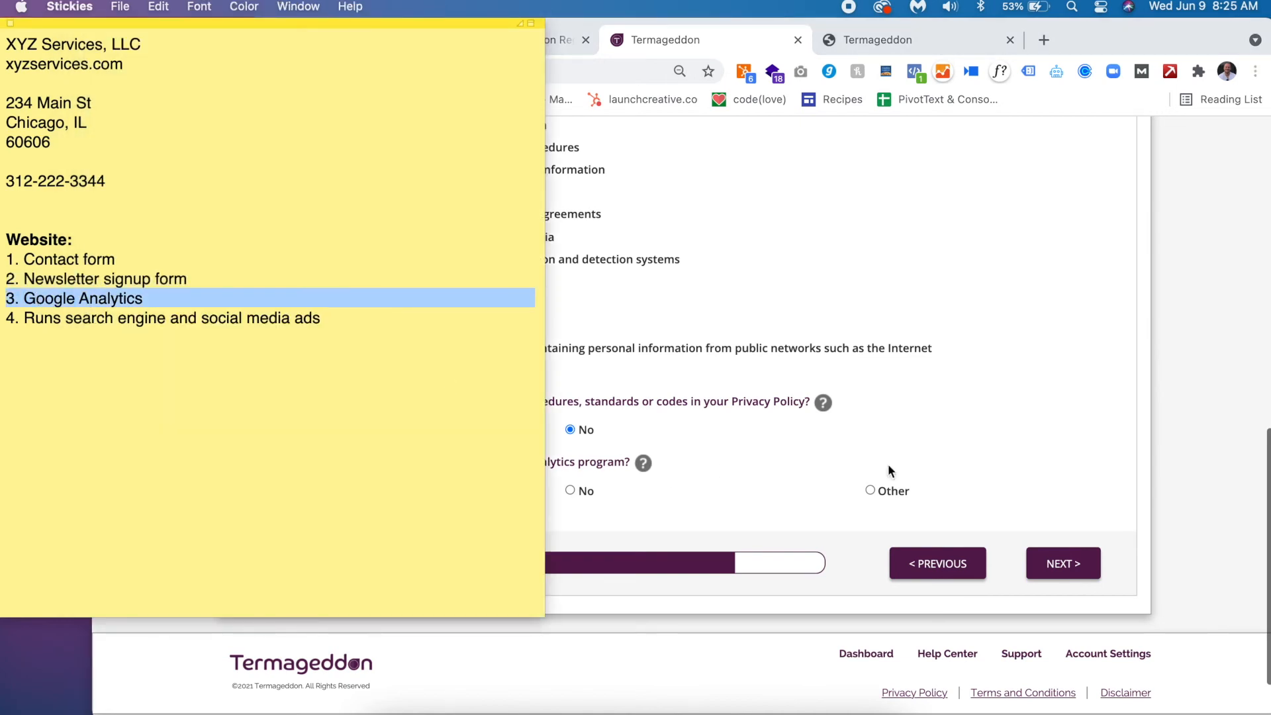
click(1075, 563)
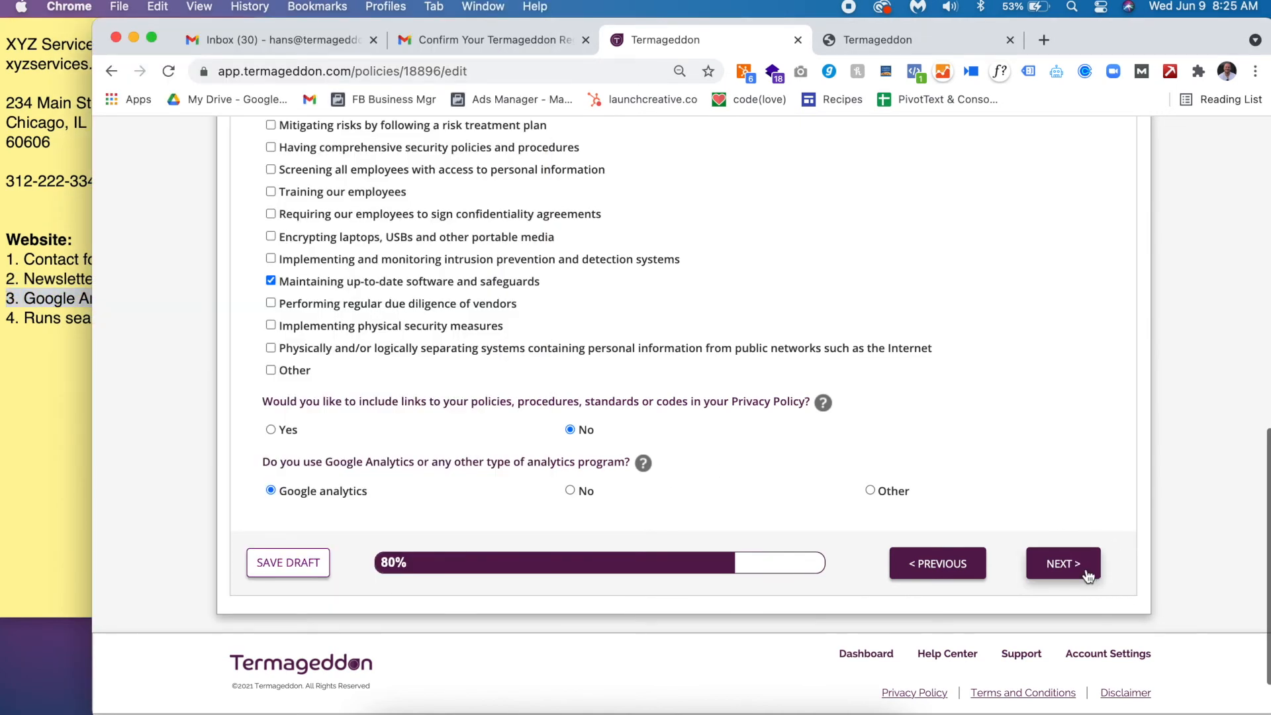
click(1076, 563)
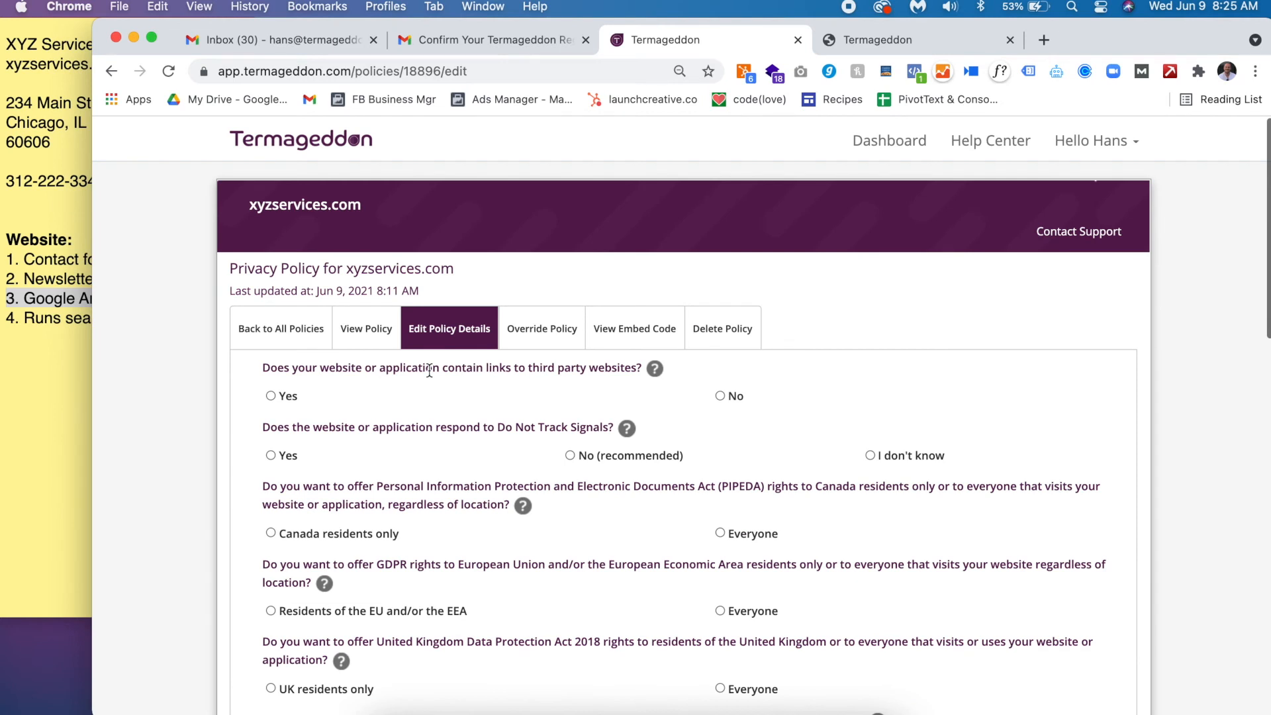
- Answer Yes to linking third-party websites and No to responding to Do Not Track signals
double_click(343, 368)
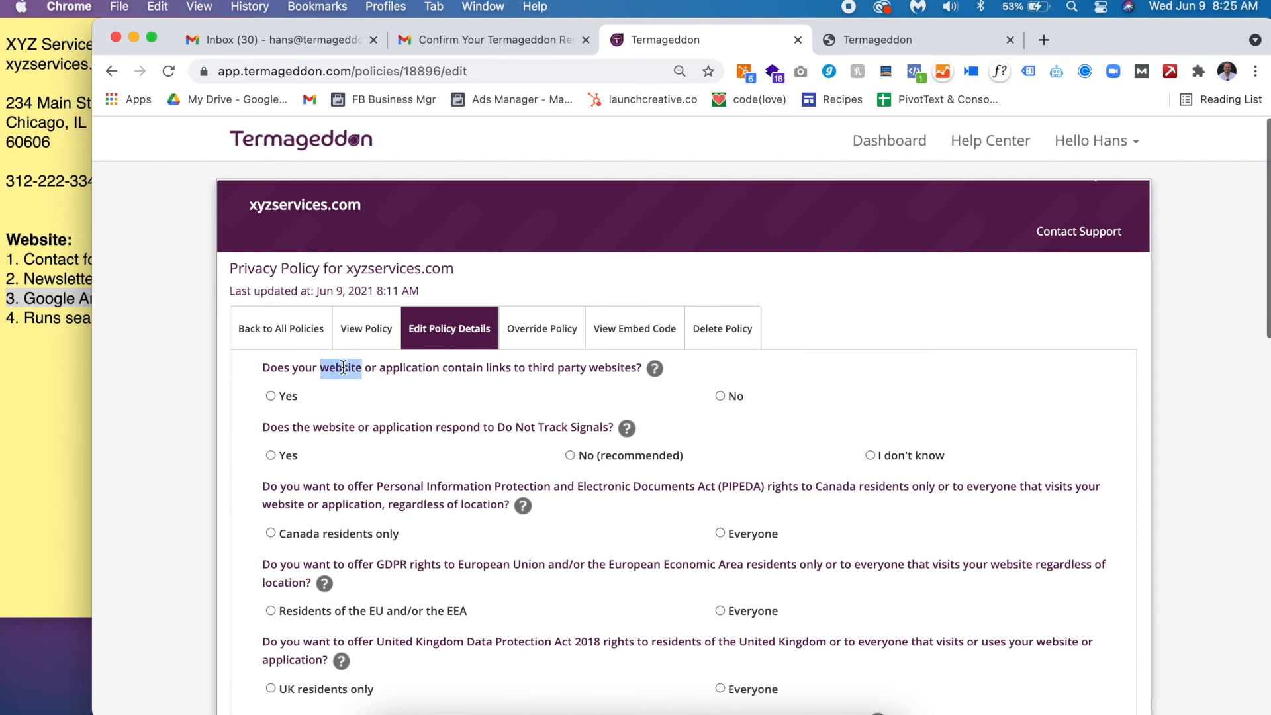
click(276, 392)
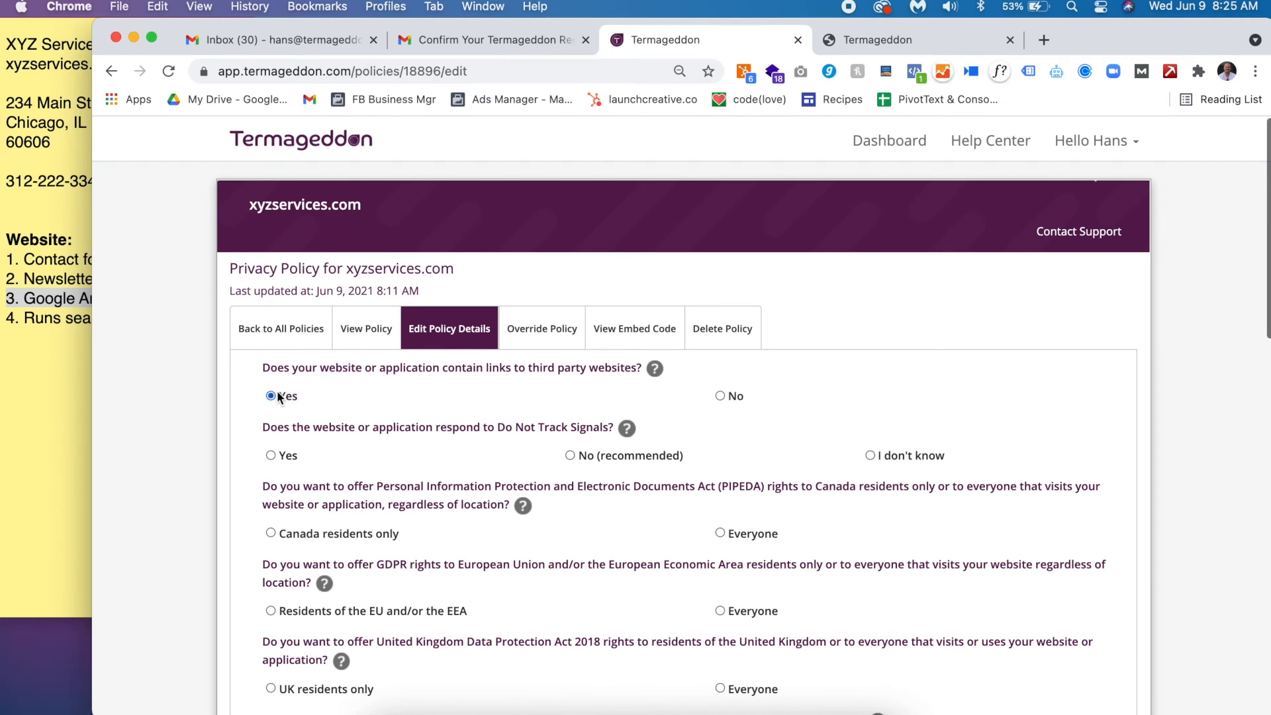
triple_click(399, 423)
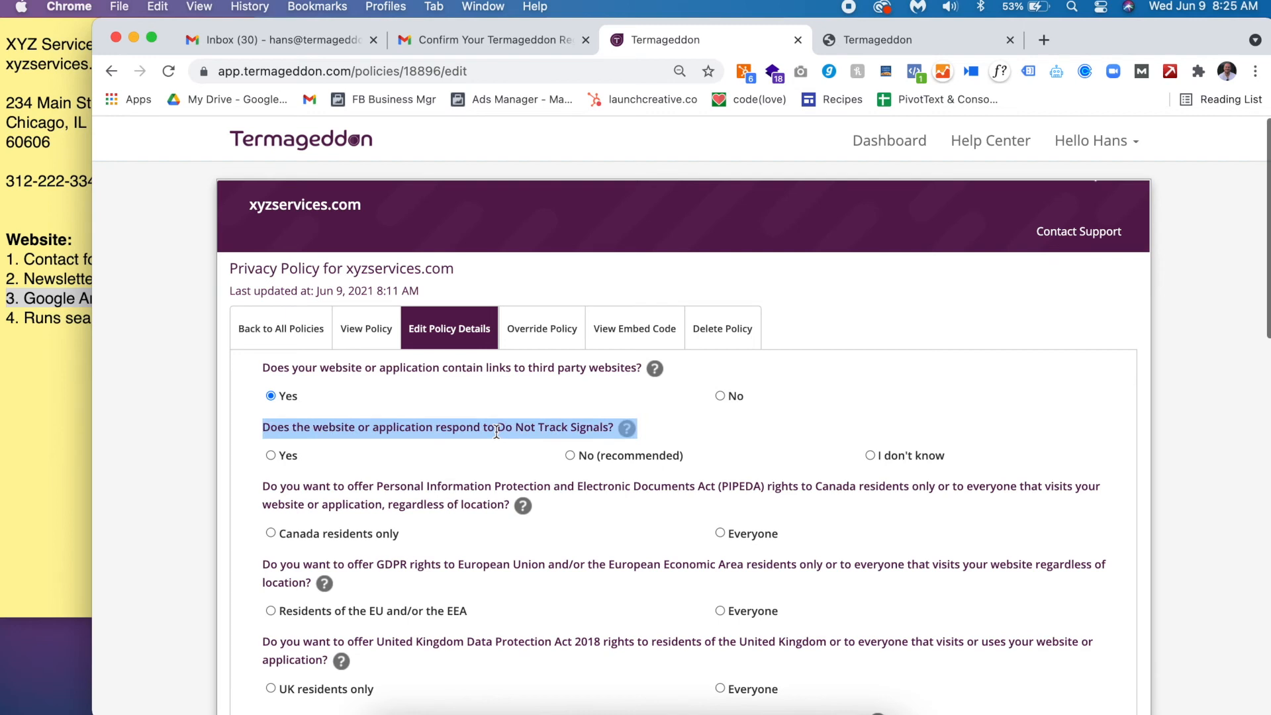
click(573, 457)
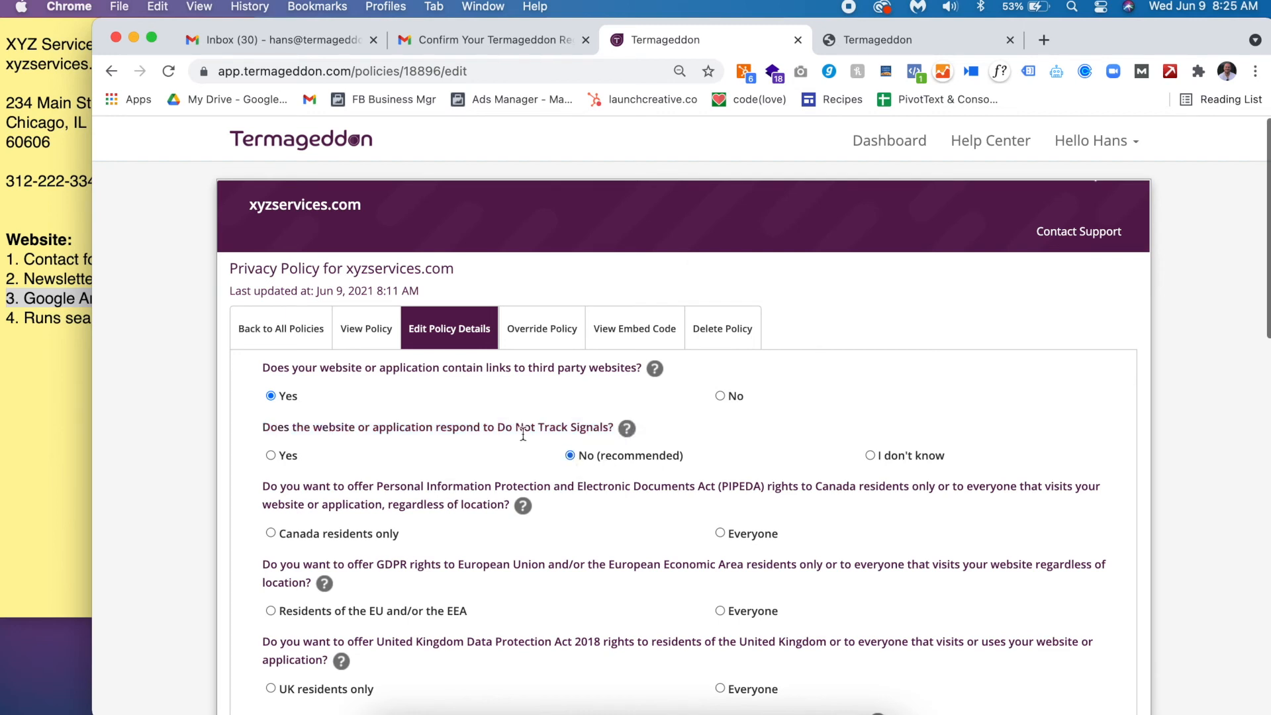
drag(497, 427, 612, 435)
- Offer PIPEDA, GDPR and UK privacy rights to Everyone
scroll(612, 435, down, 3)
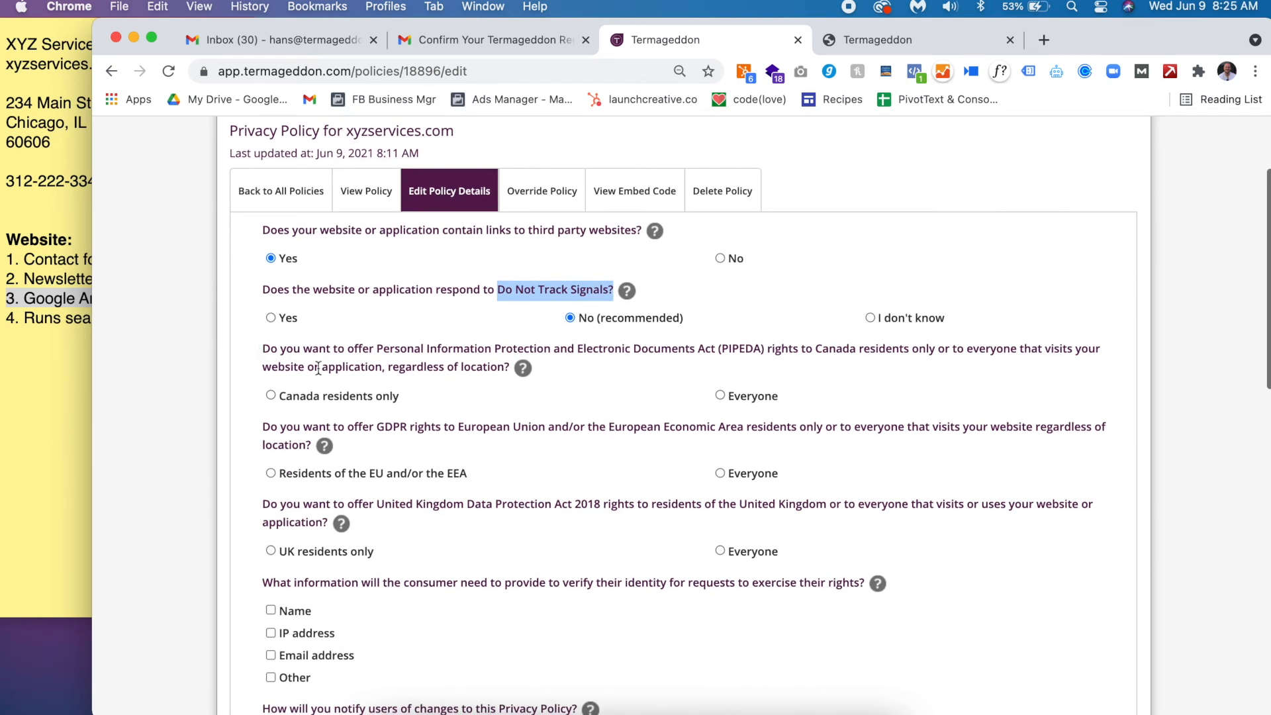
click(285, 346)
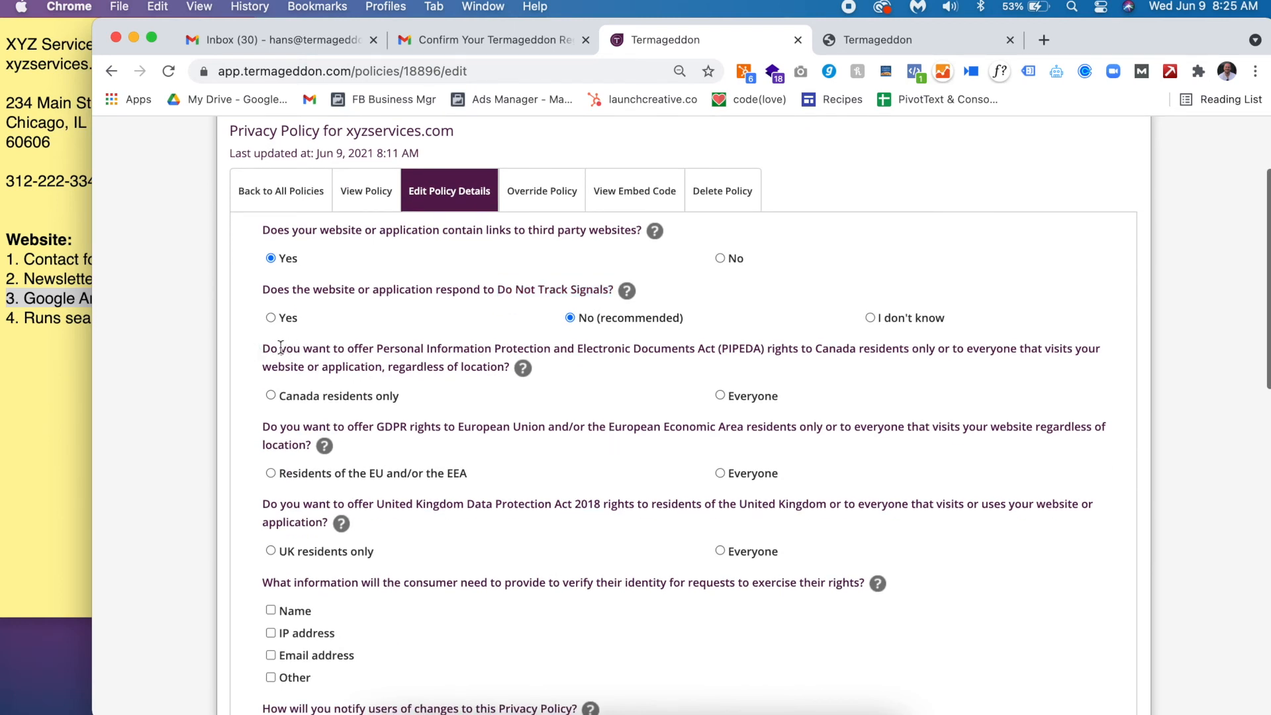
drag(261, 344, 805, 555)
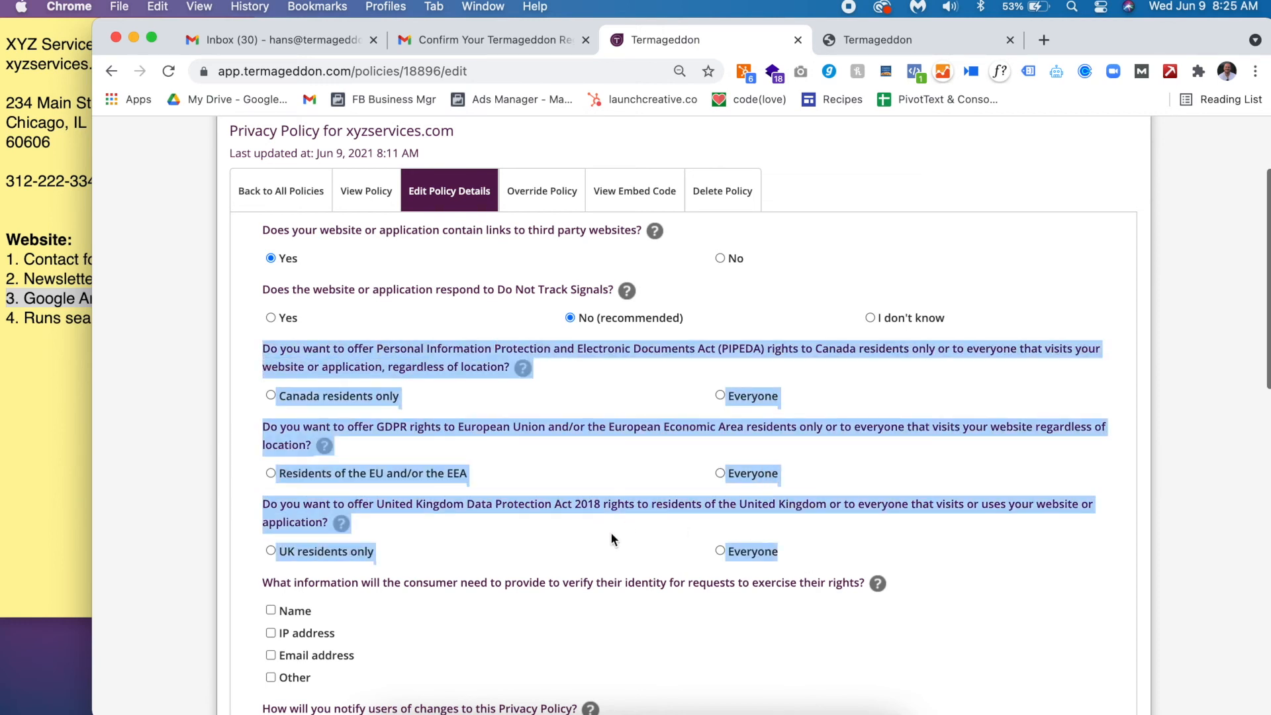
click(599, 507)
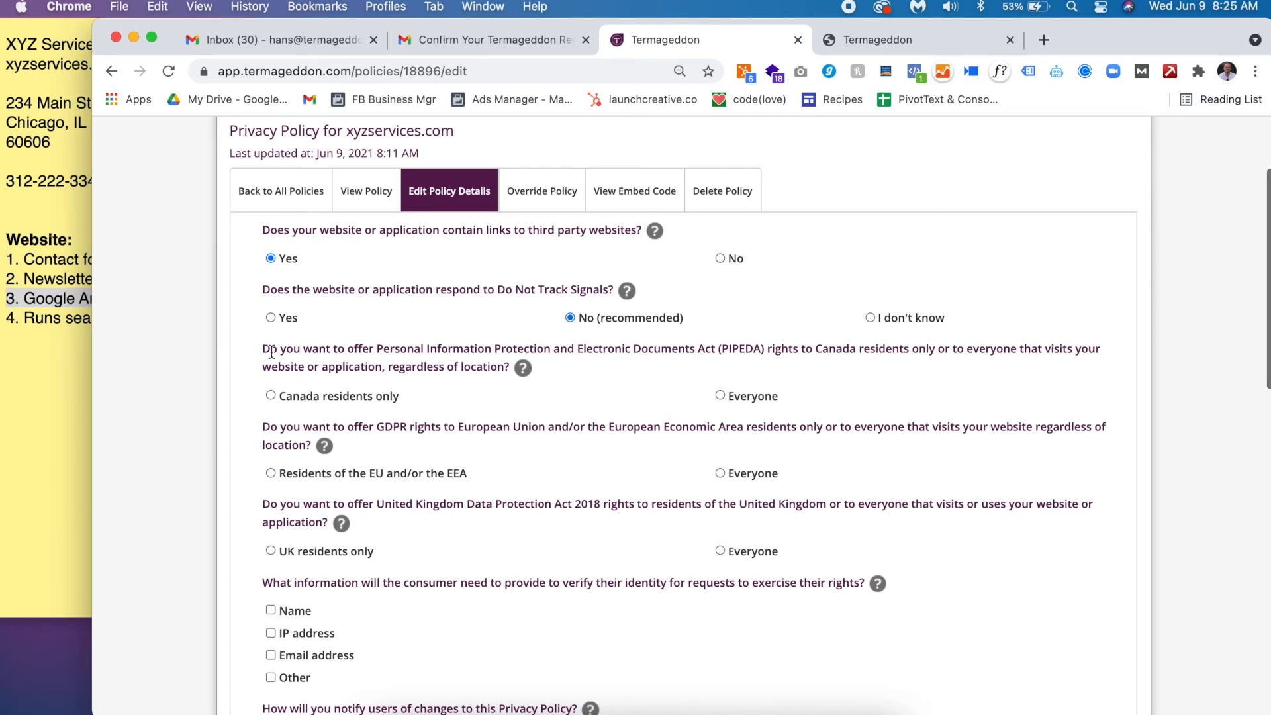
drag(264, 350, 817, 533)
click(817, 533)
click(768, 397)
click(742, 472)
click(748, 556)
scroll(706, 505, down, 2)
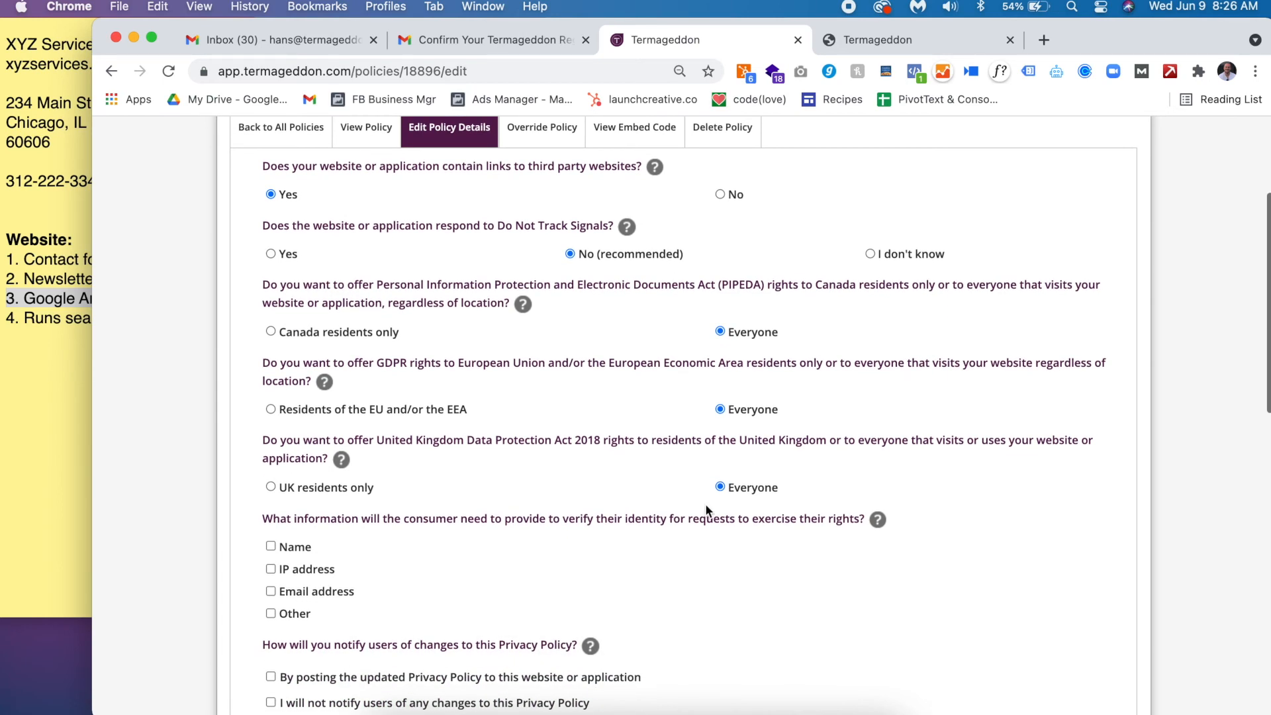
- Require Name and Email address to verify a consumer's identity
scroll(706, 506, down, 2)
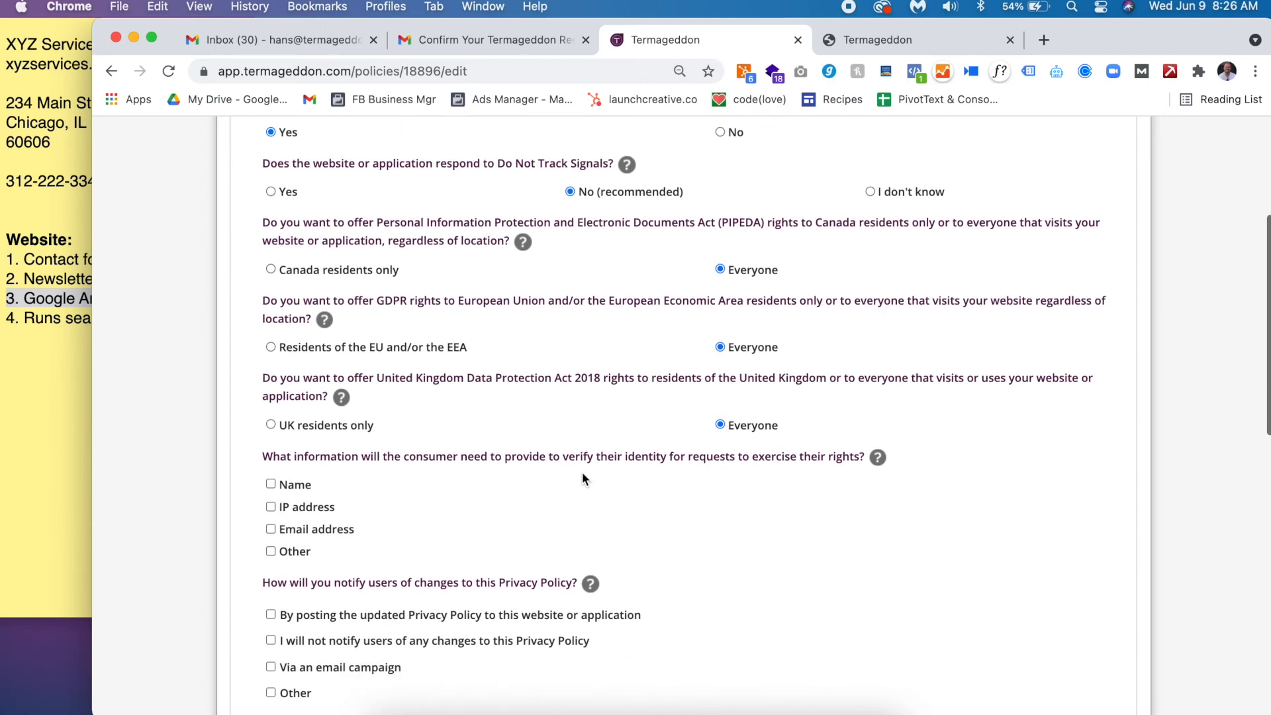
triple_click(459, 457)
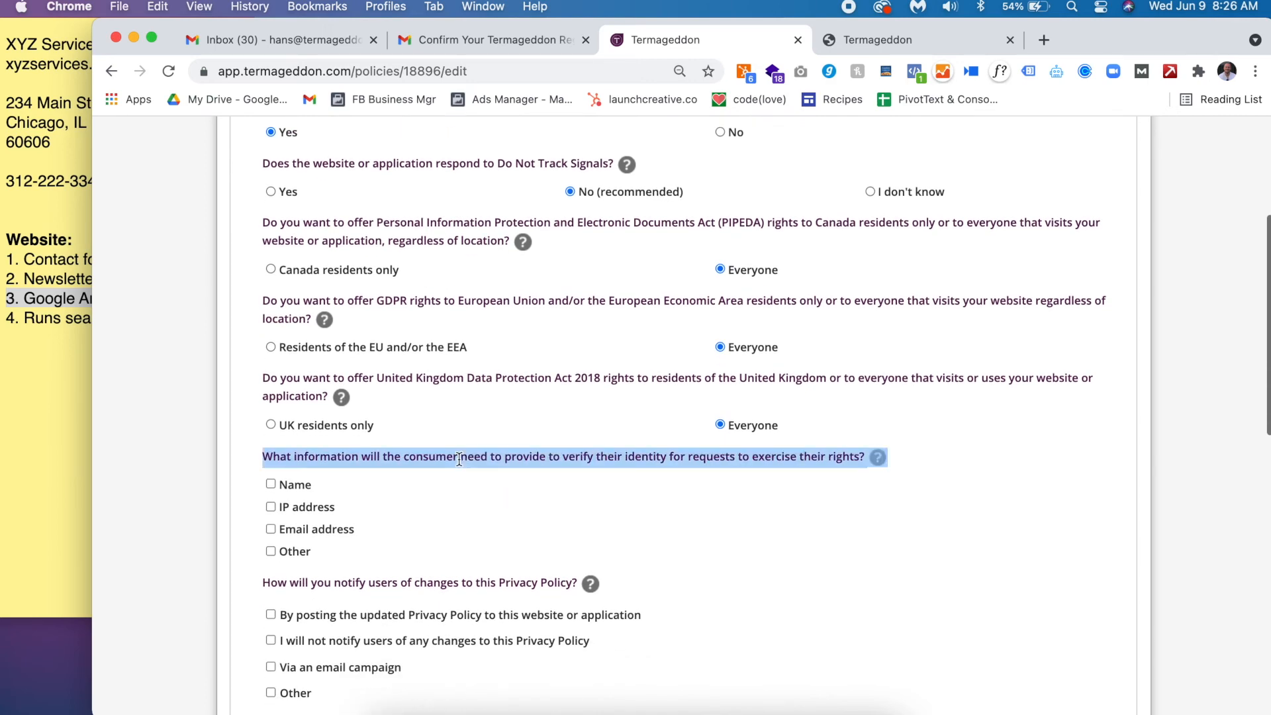
scroll(459, 459, down, 2)
scroll(460, 462, down, 1)
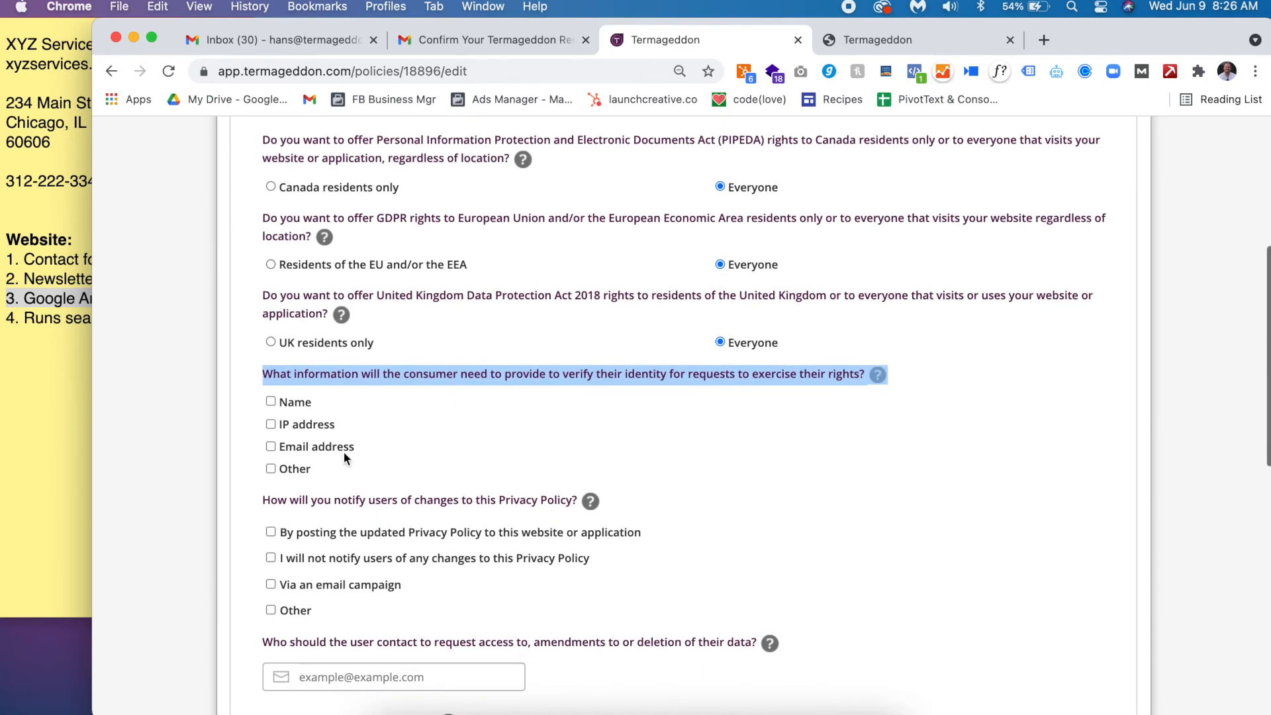
click(302, 447)
click(293, 404)
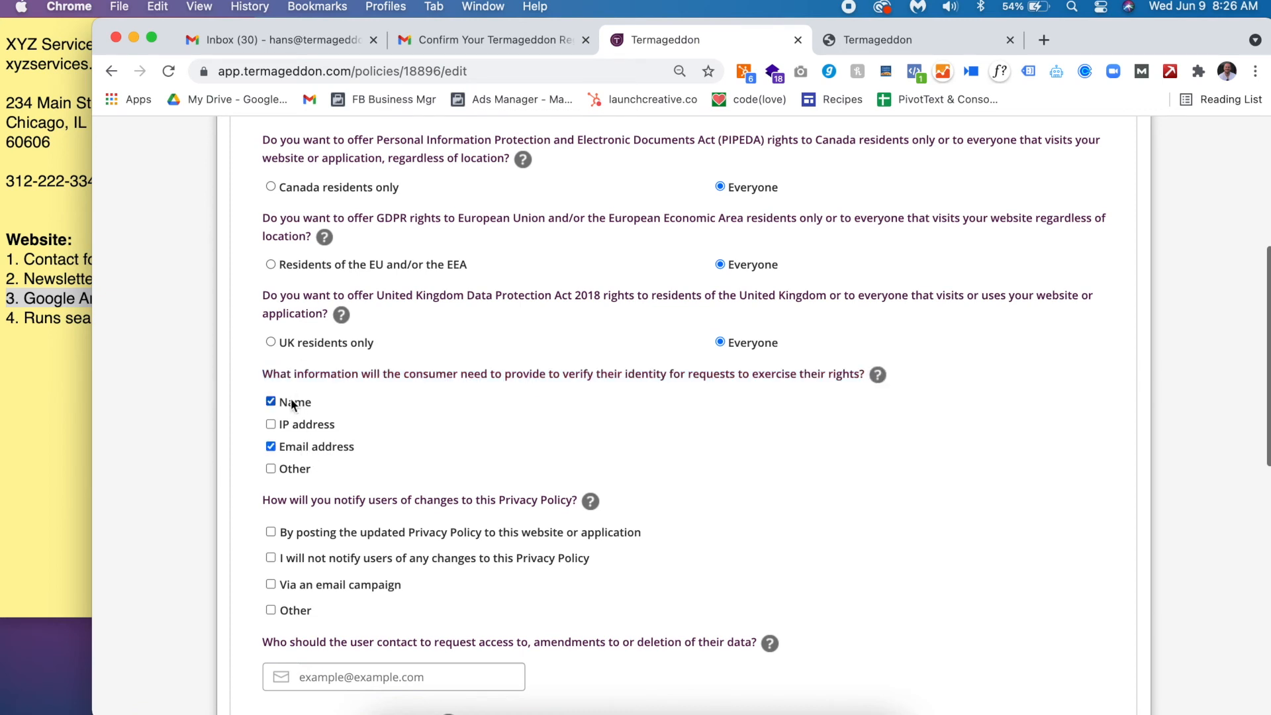
- Notify users of changes by posting the updated Privacy Policy
scroll(462, 528, down, 3)
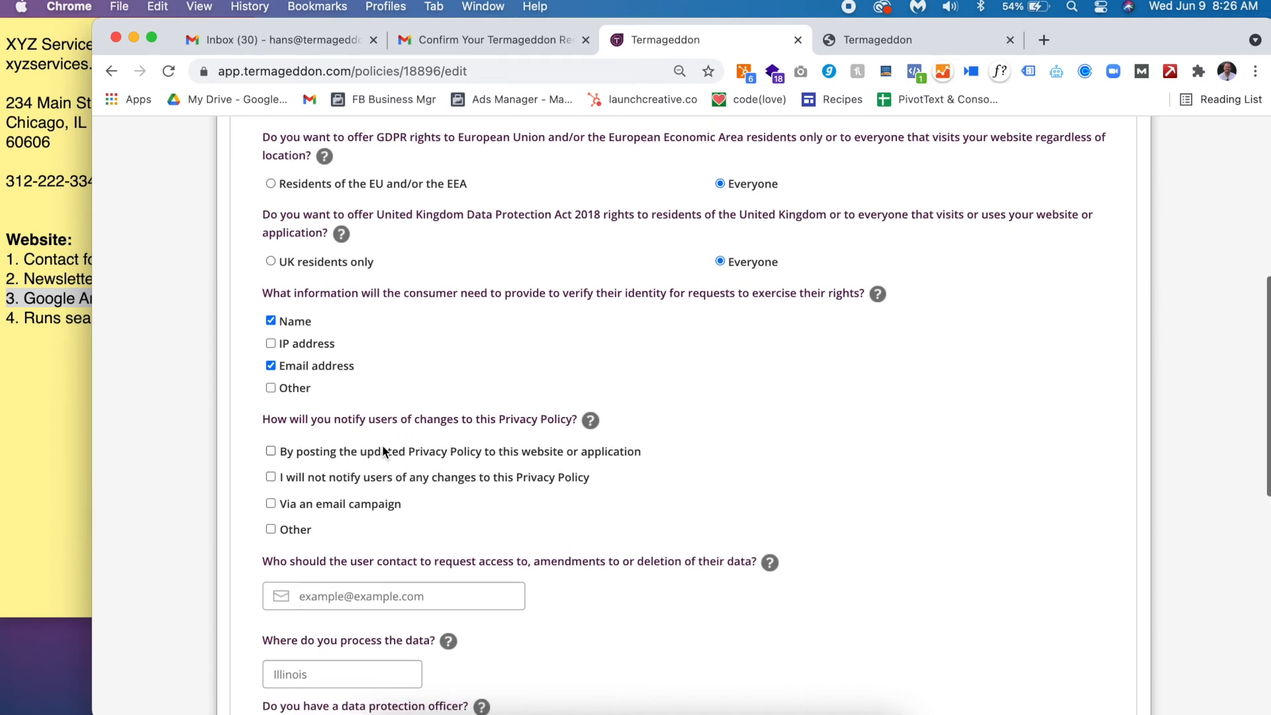
triple_click(335, 414)
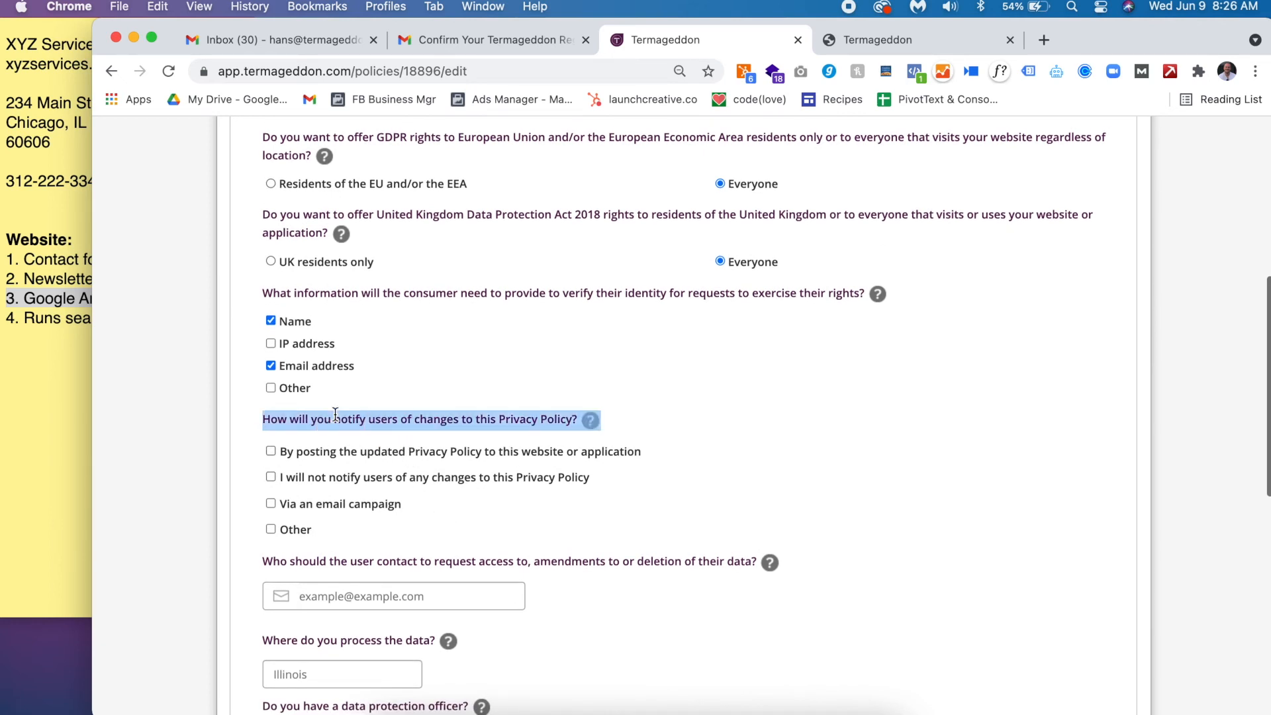
click(408, 450)
scroll(407, 451, down, 3)
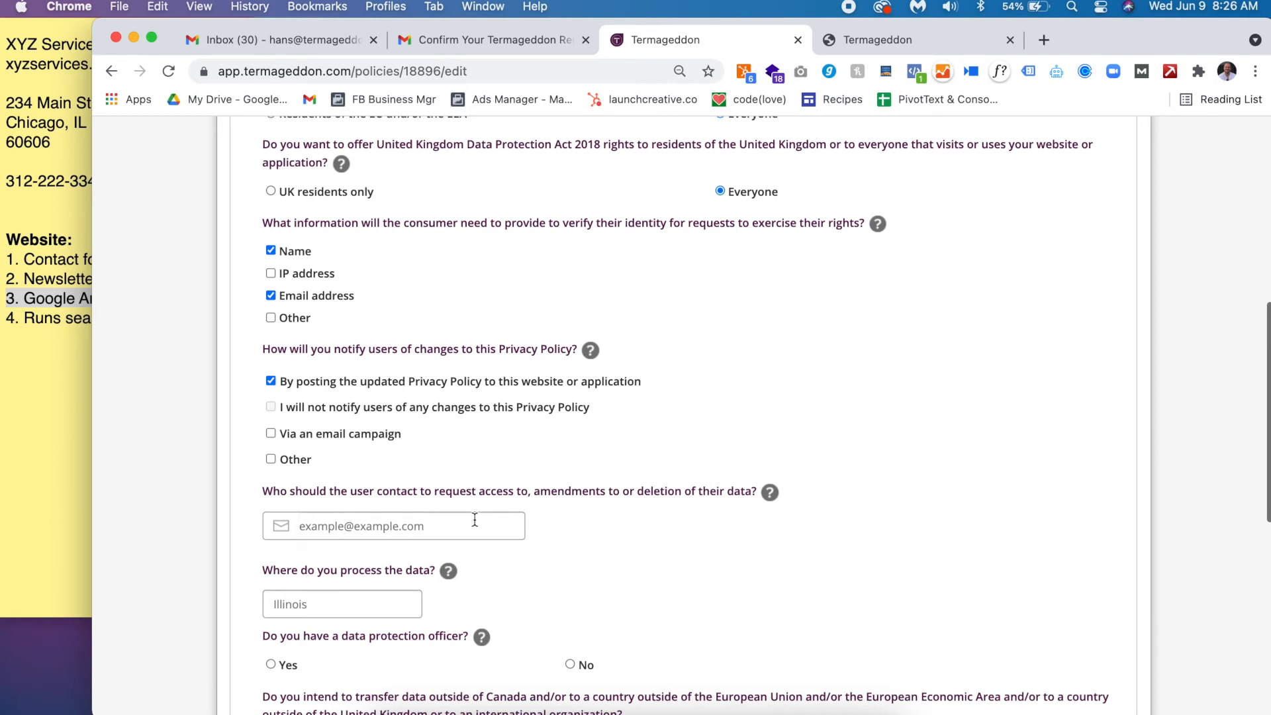
- Paste the contact e-mail for data requests, enter Illinois as processing location, and answer No to a data protection officer
key(super+v)
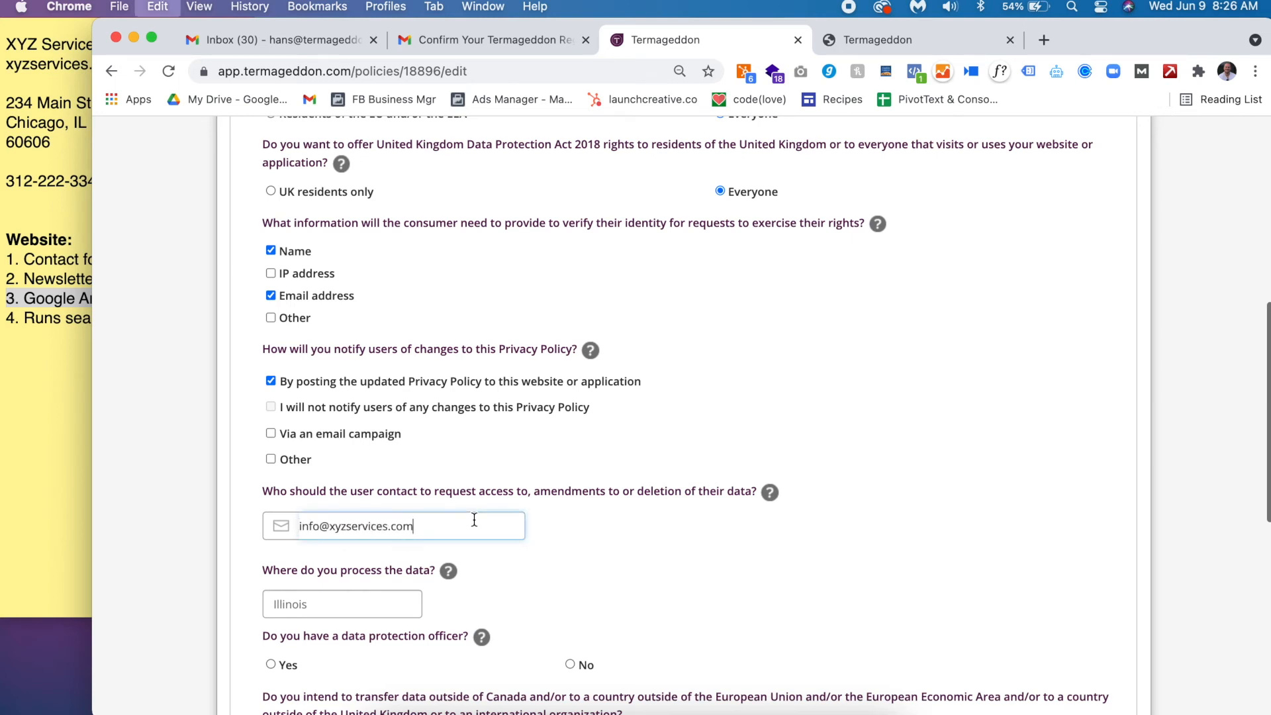
scroll(475, 520, down, 3)
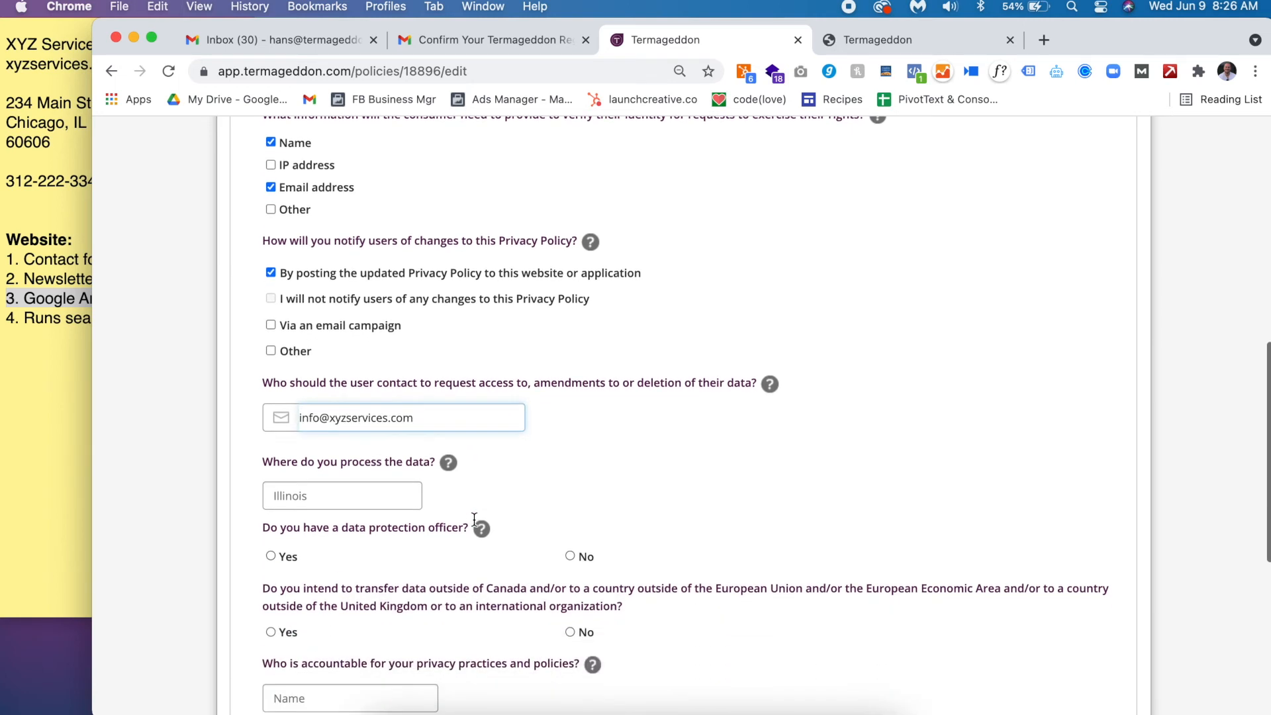
click(382, 493)
text(Illinois)
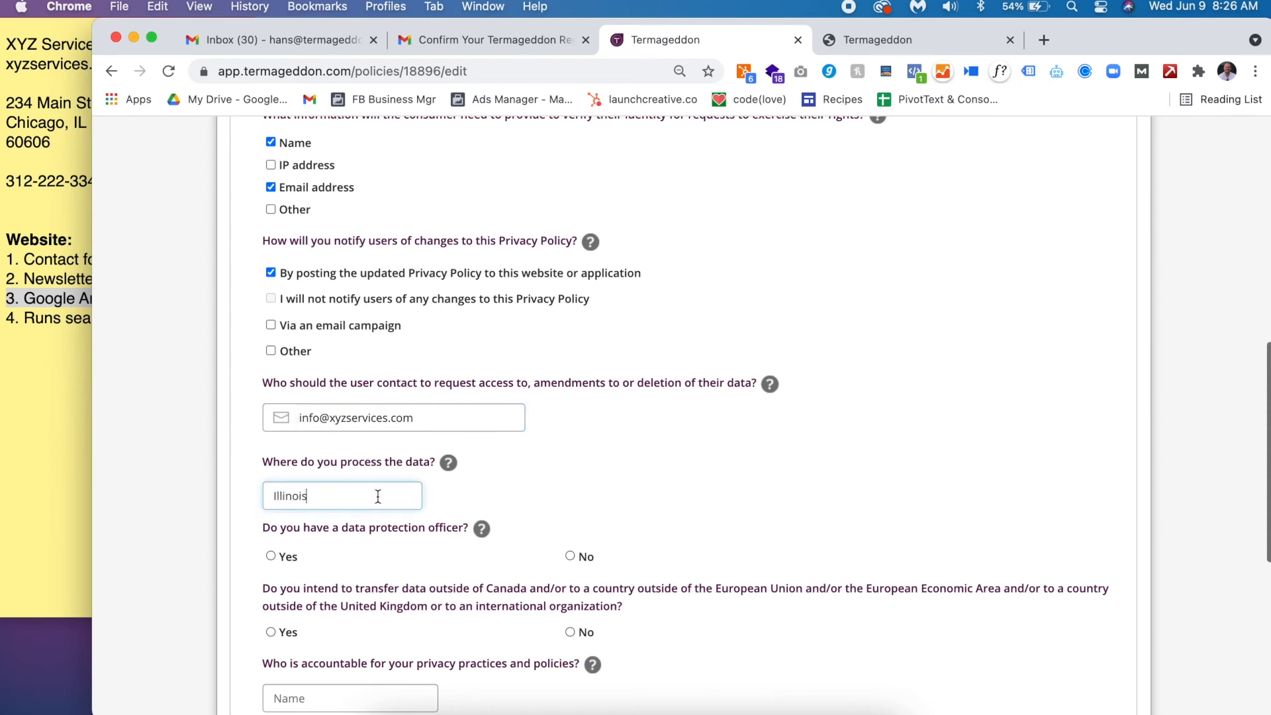
scroll(367, 441, down, 3)
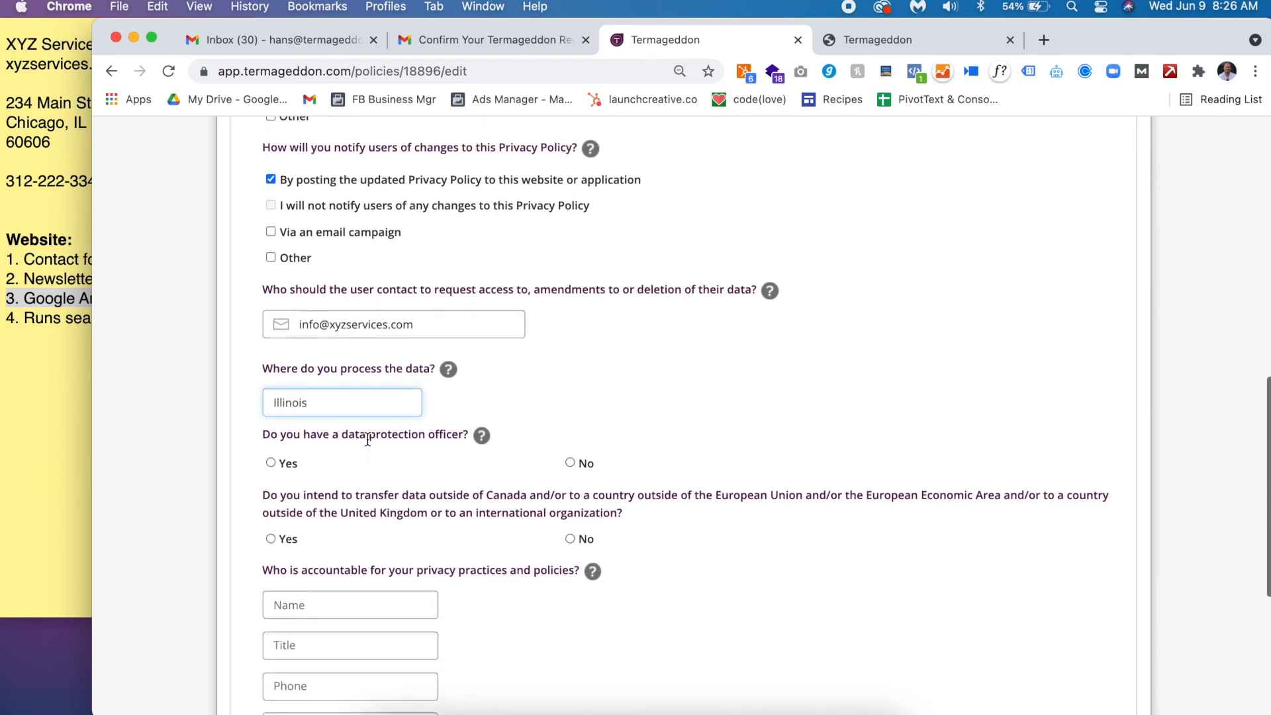
click(571, 464)
- Answer Yes to transferring data outside Canada/EU/UK, with United States as the destination
scroll(445, 553, down, 5)
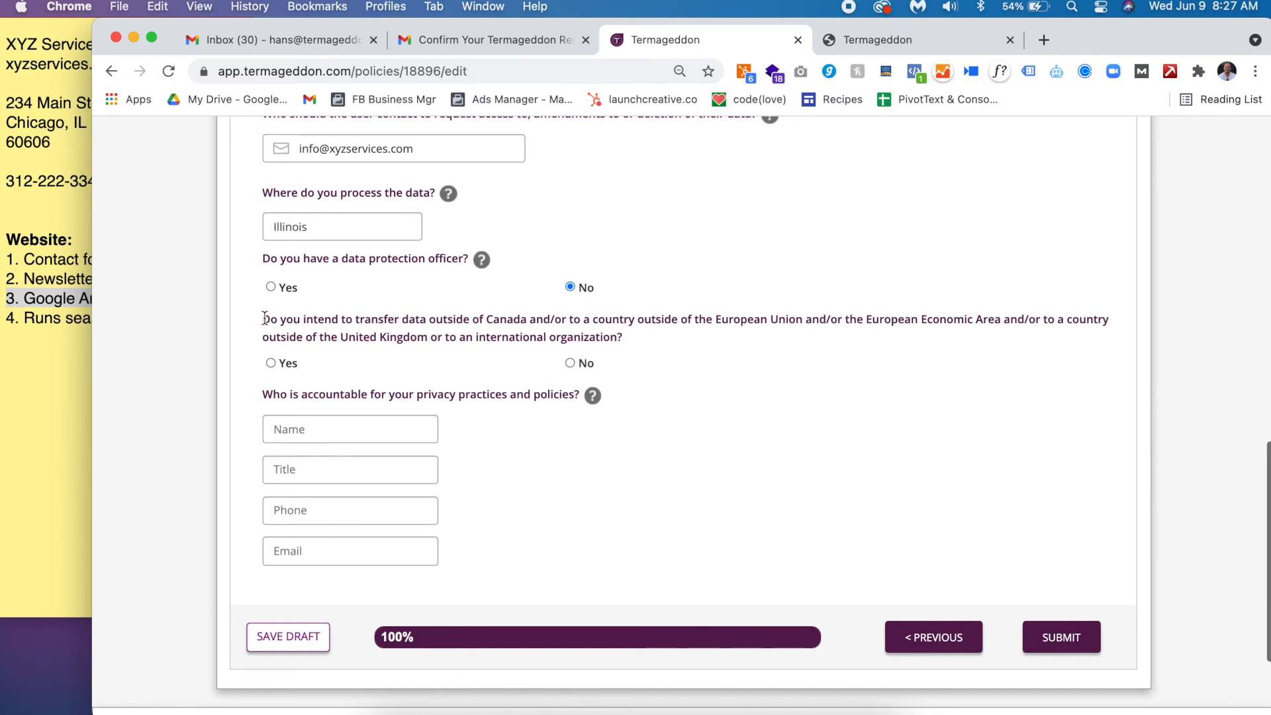
drag(264, 319, 530, 325)
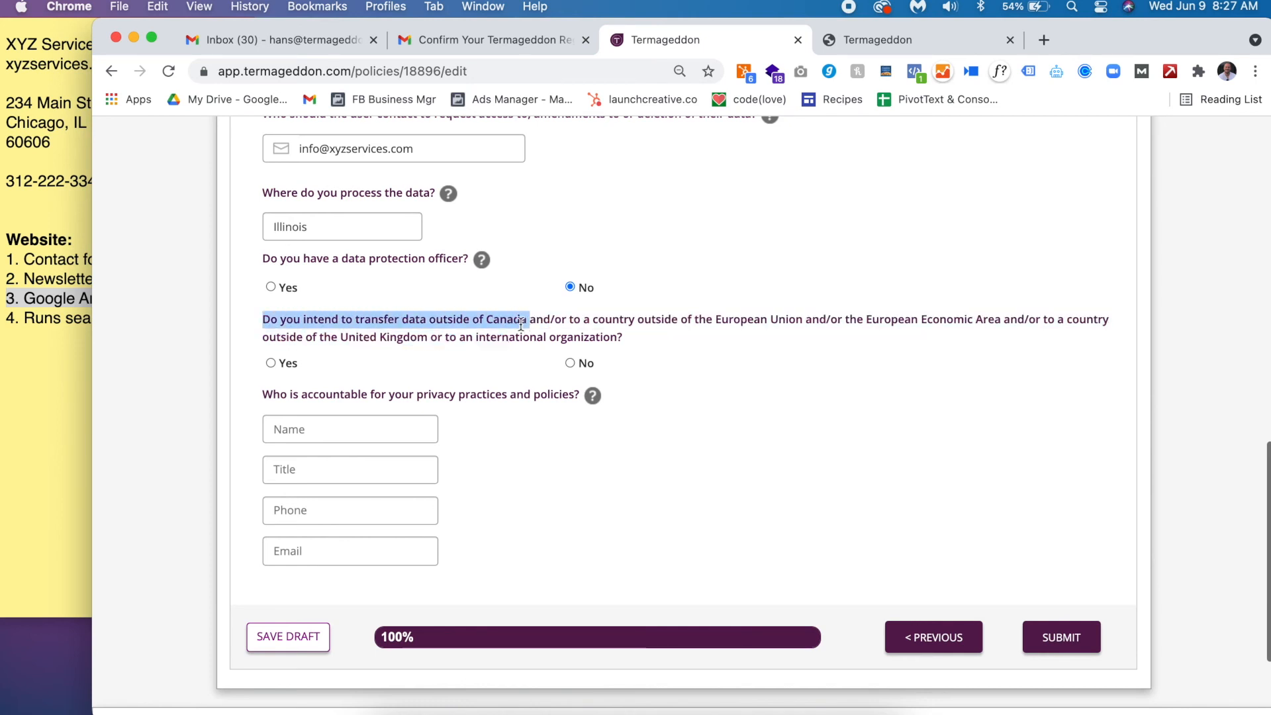
click(288, 362)
click(319, 417)
text(United States)
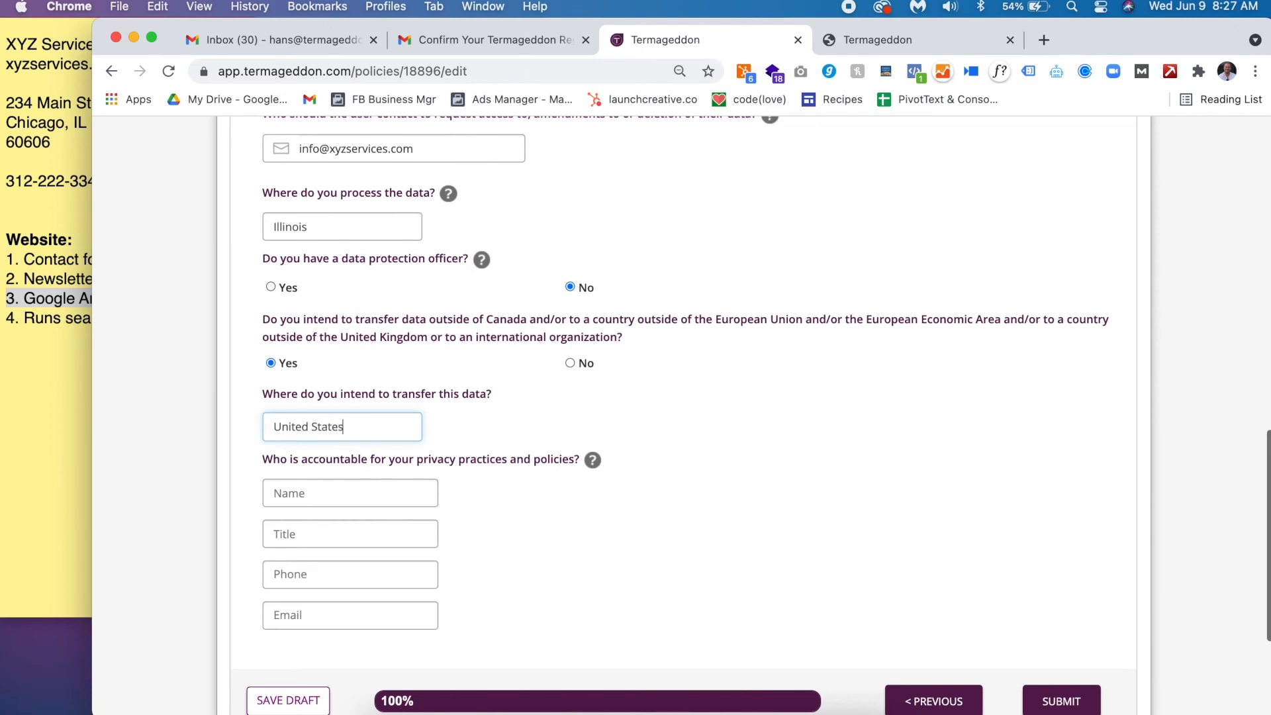
double_click(510, 321)
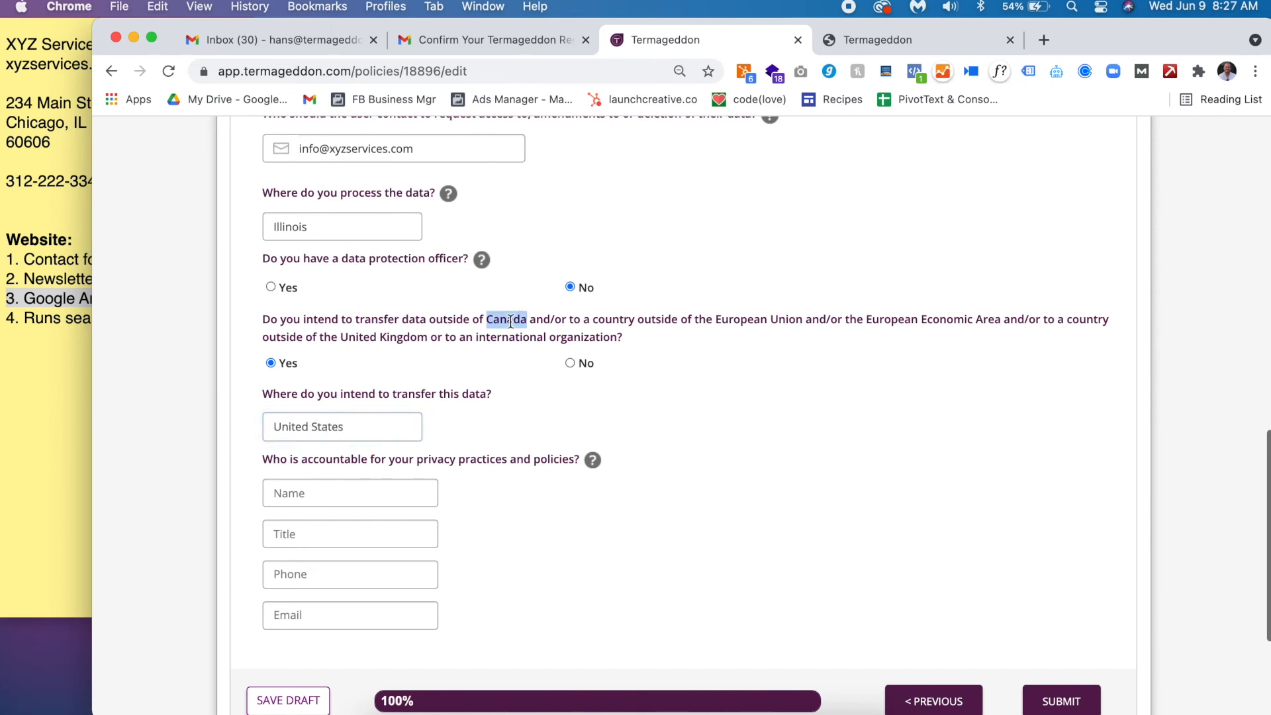
triple_click(33, 260)
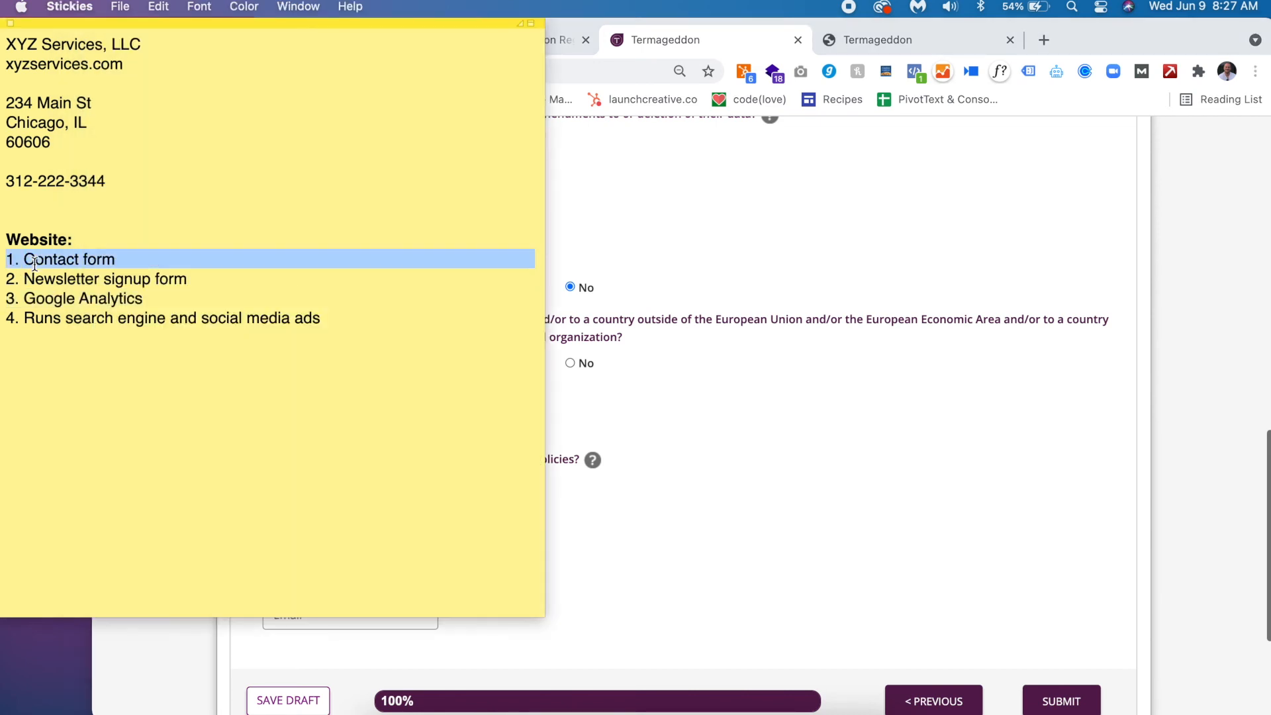
double_click(682, 319)
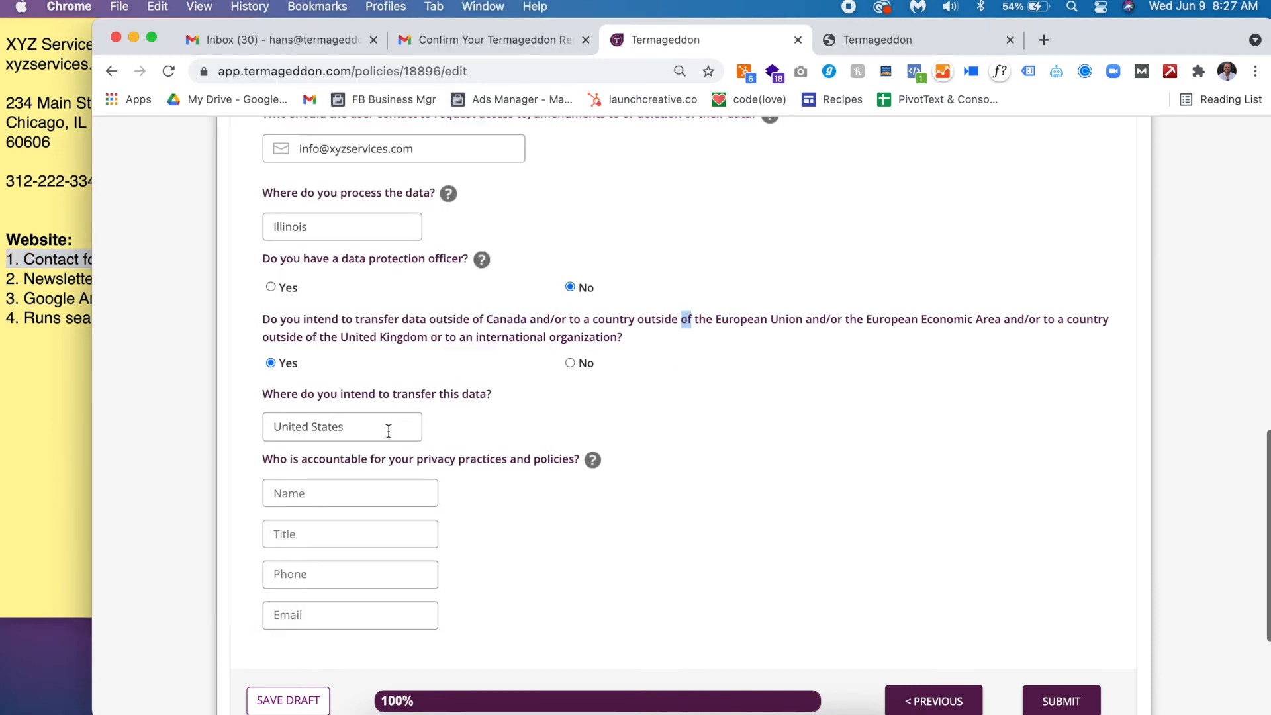
- Enter the accountable person's name, title President, and paste the company e-mail
click(375, 492)
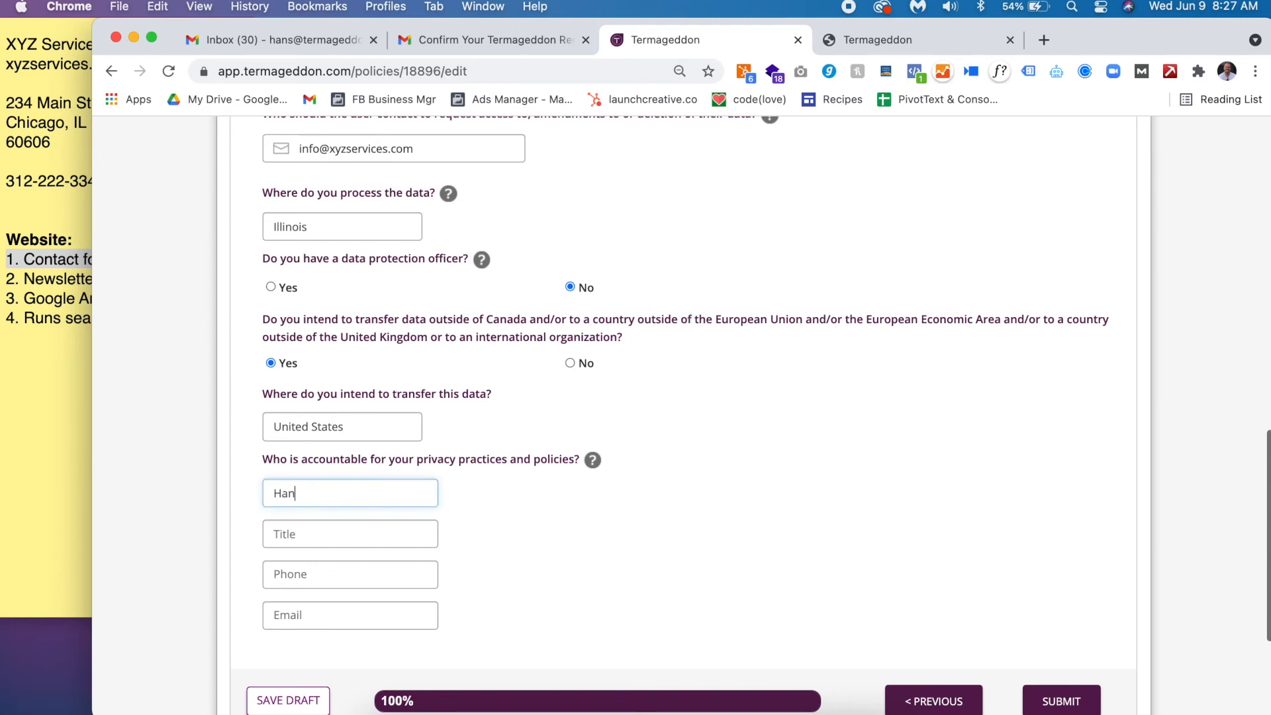
key(Tab)
text(President)
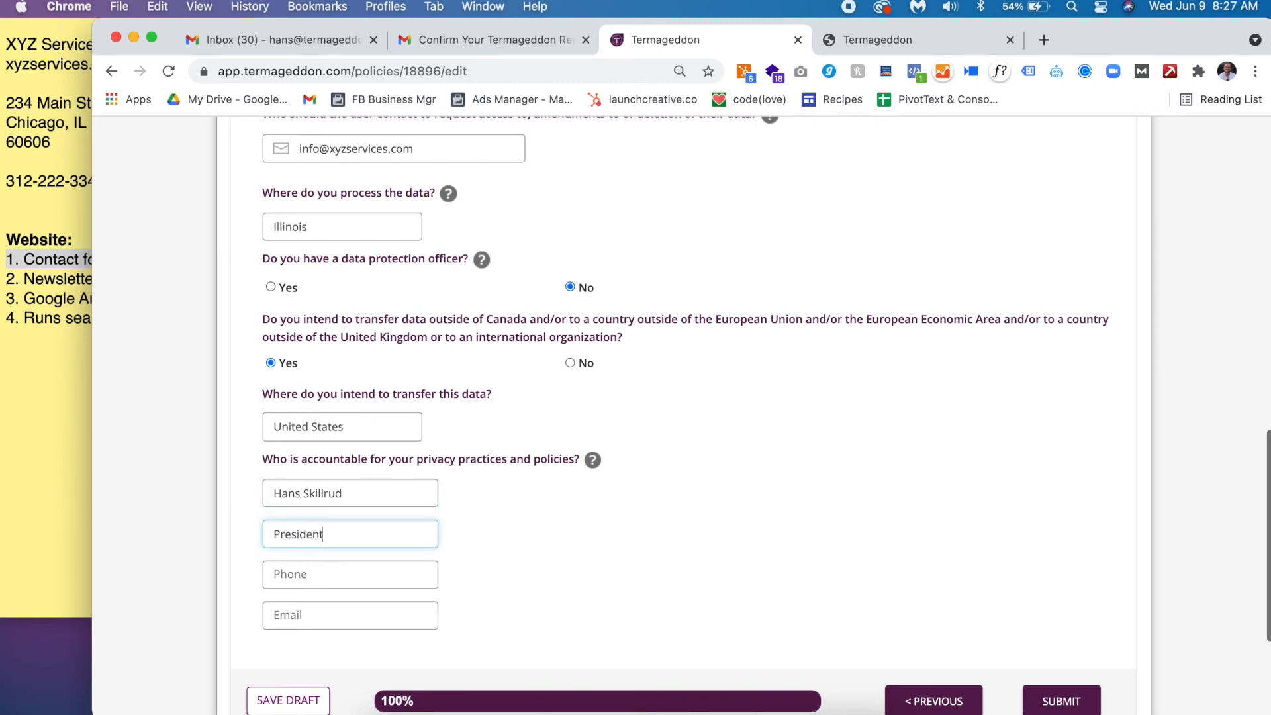
key(Tab)
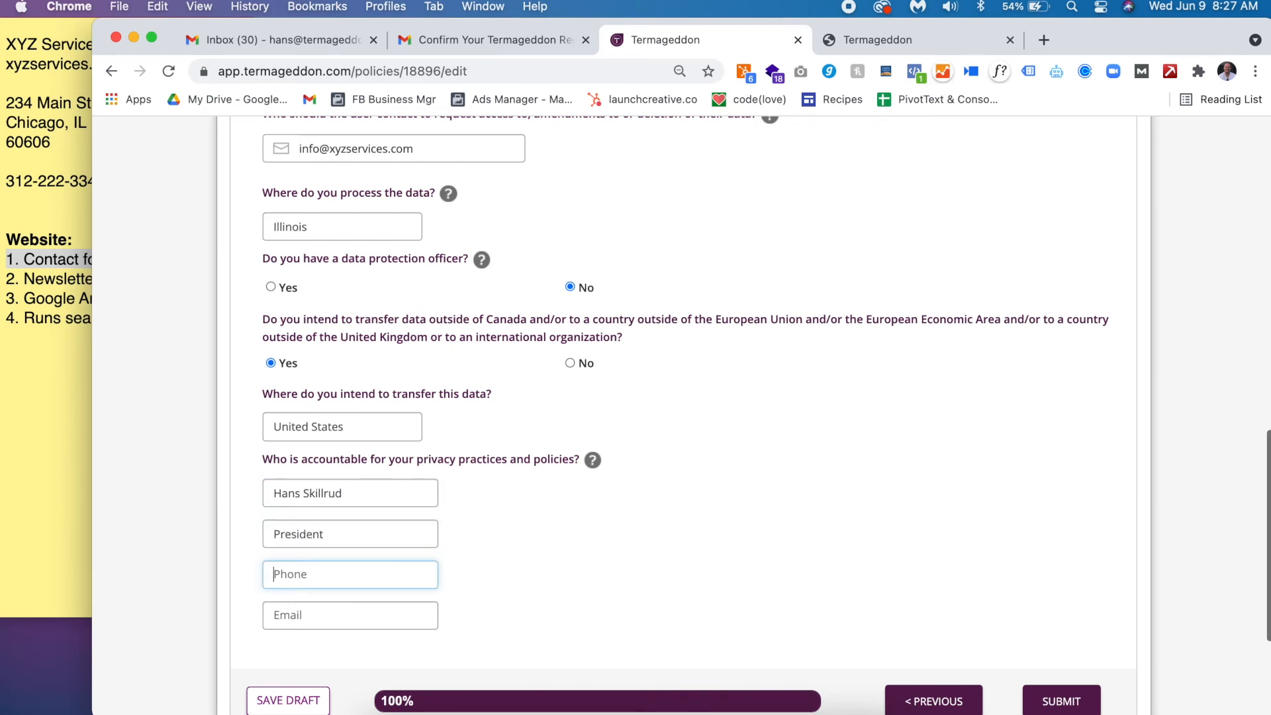
click(346, 613)
key(super+v)
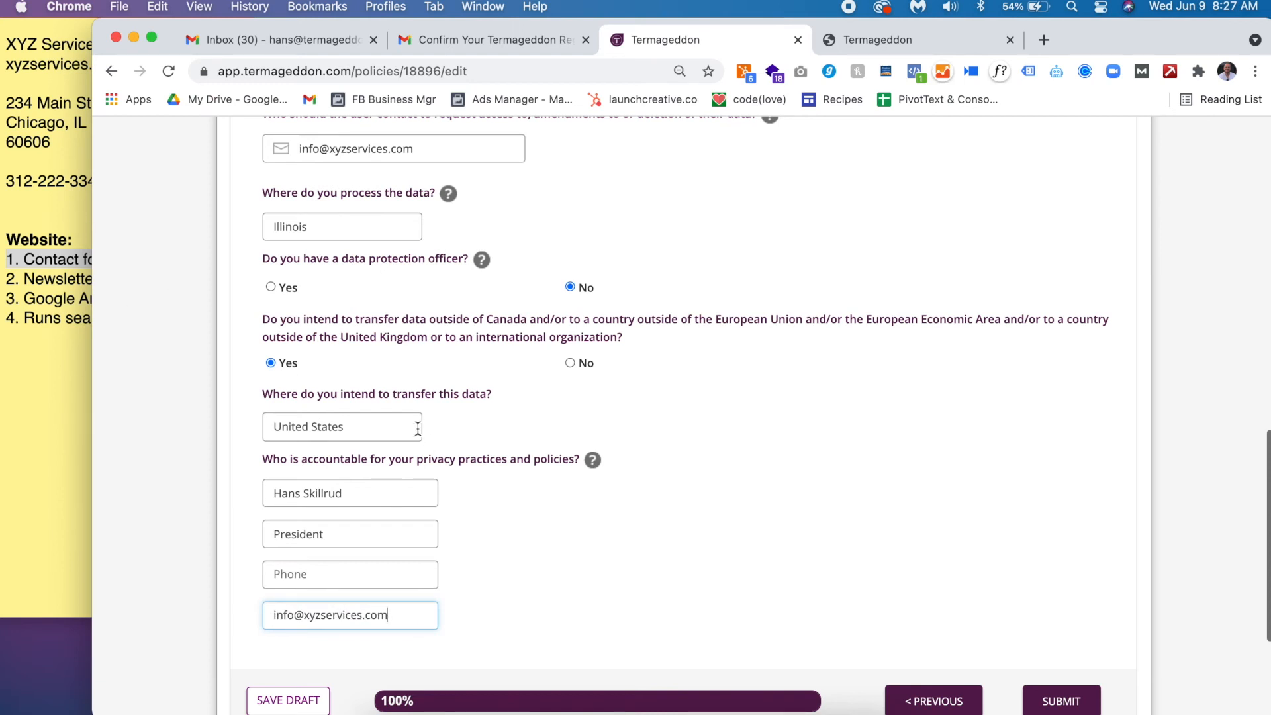
- Copy the business phone number from the notes into the Phone field and submit the answers
triple_click(381, 459)
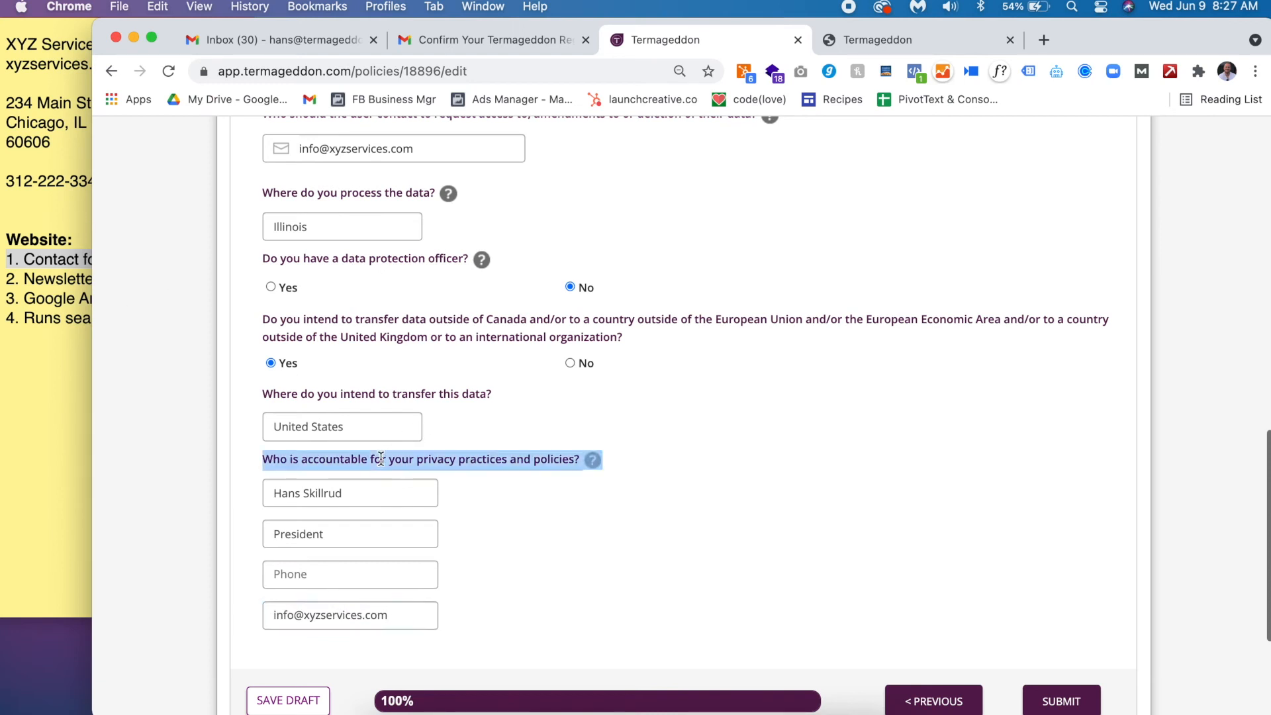
click(37, 177)
triple_click(37, 177)
key(super+c)
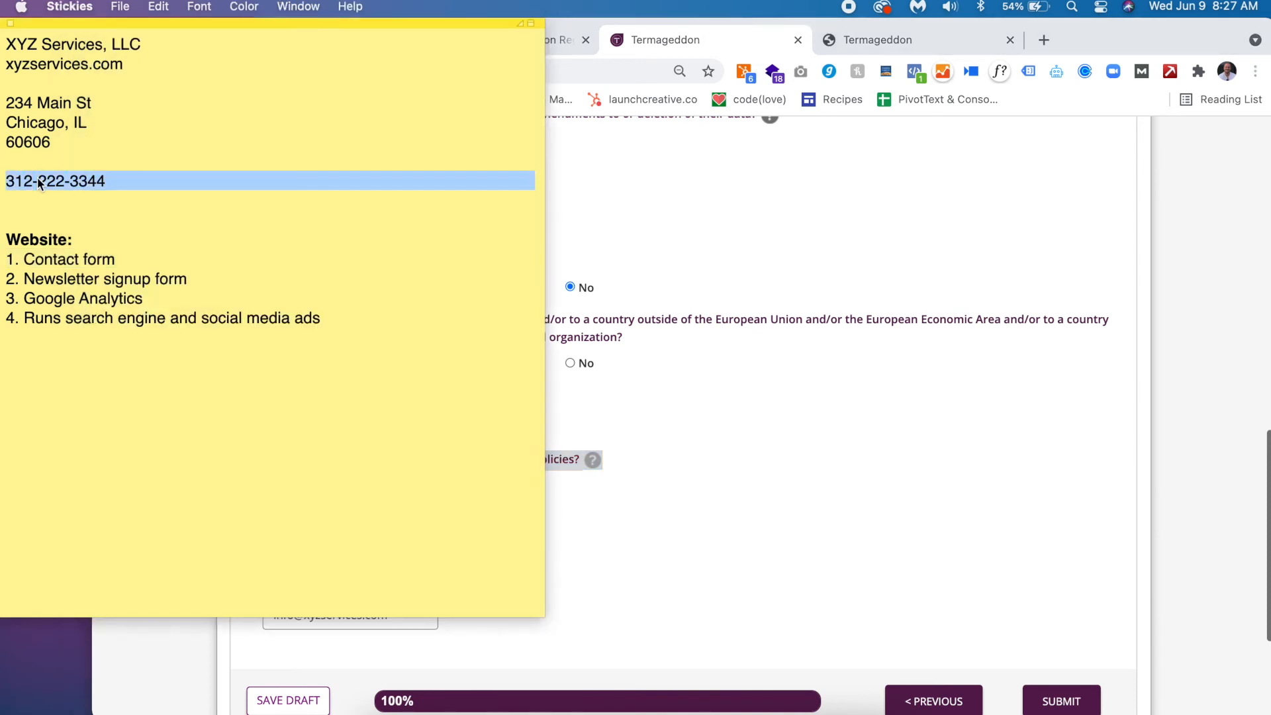
click(712, 295)
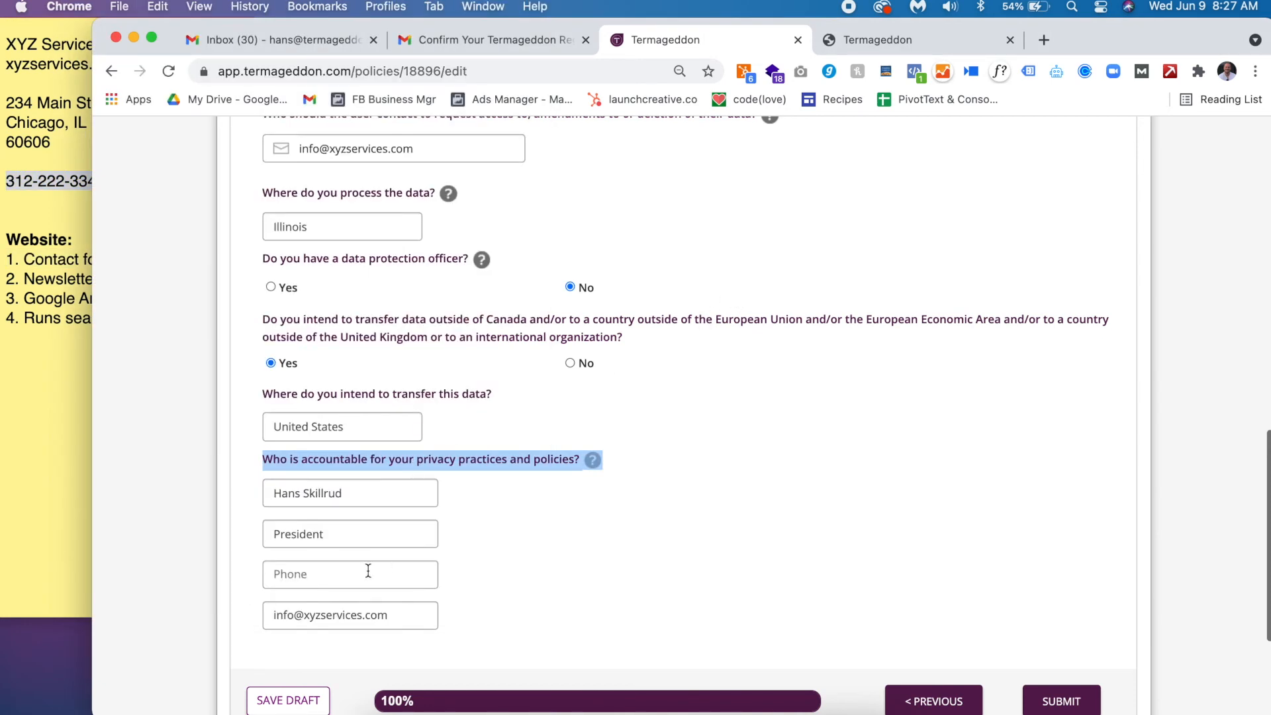
click(361, 581)
key(super+v)
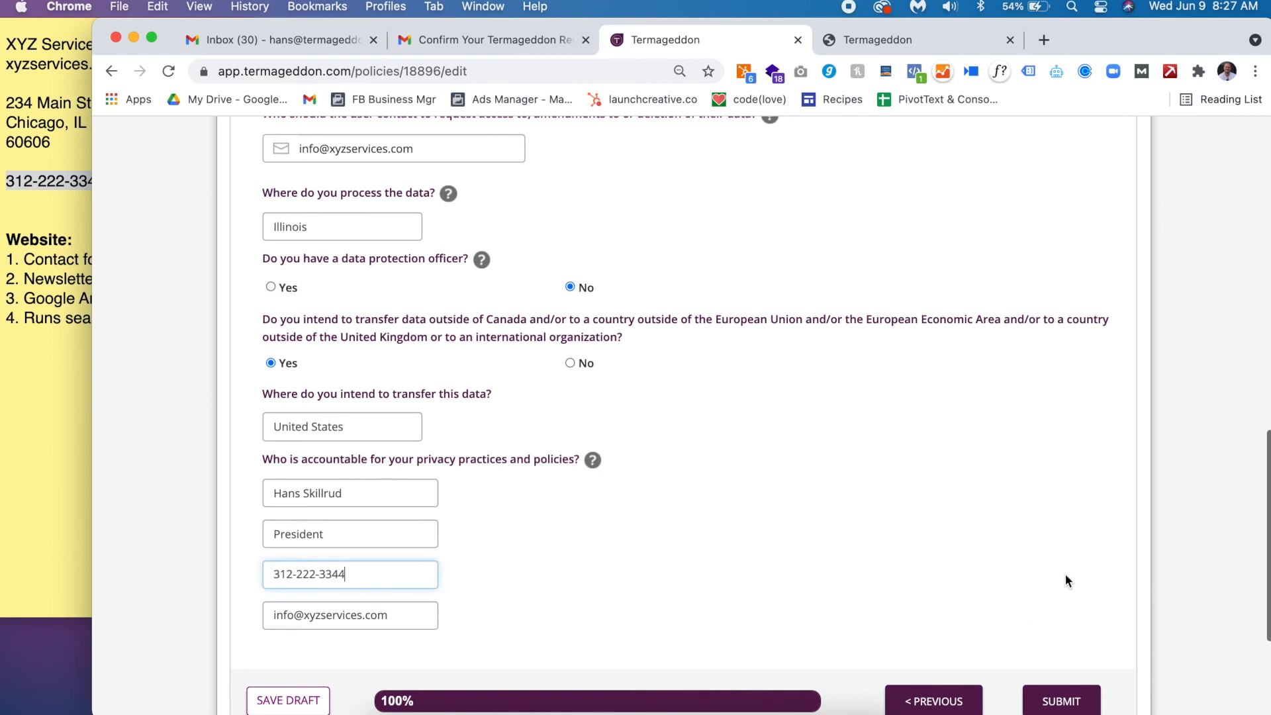
scroll(1066, 573, down, 2)
click(1069, 612)
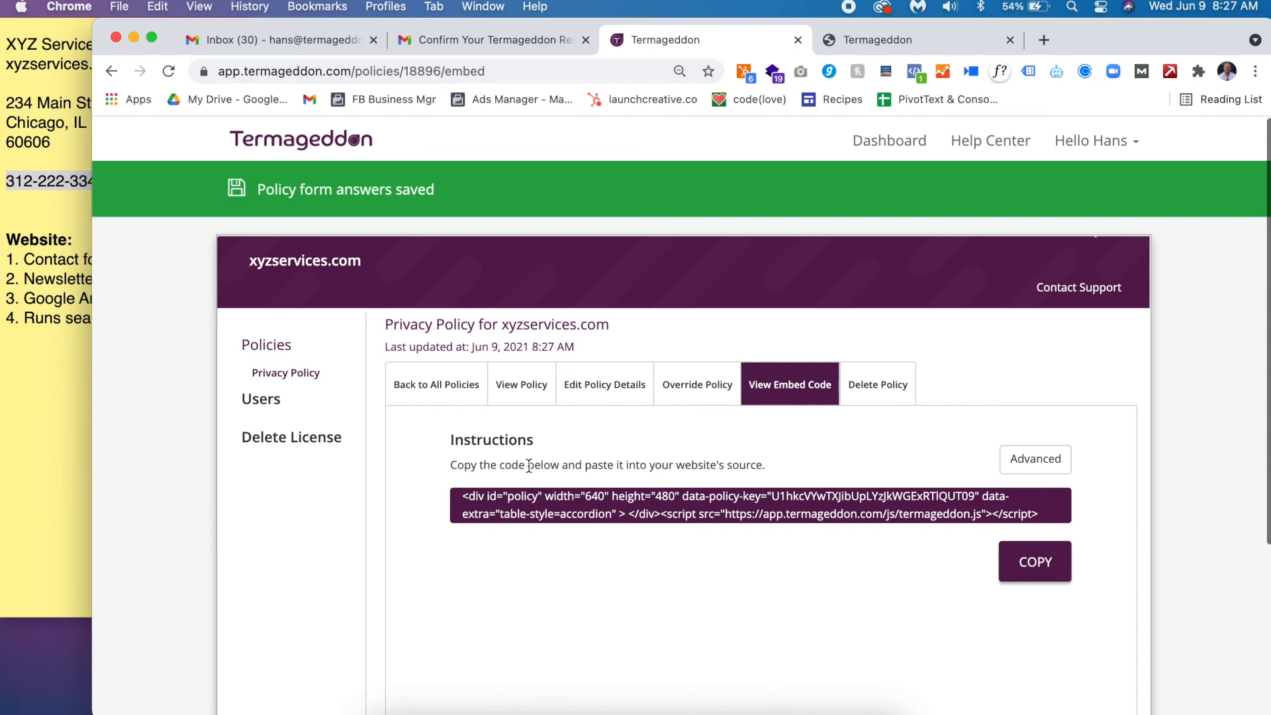
- Copy the embed code, then enable left-aligned headings, h3 tags and hyperlinked emails under Advanced
click(1038, 562)
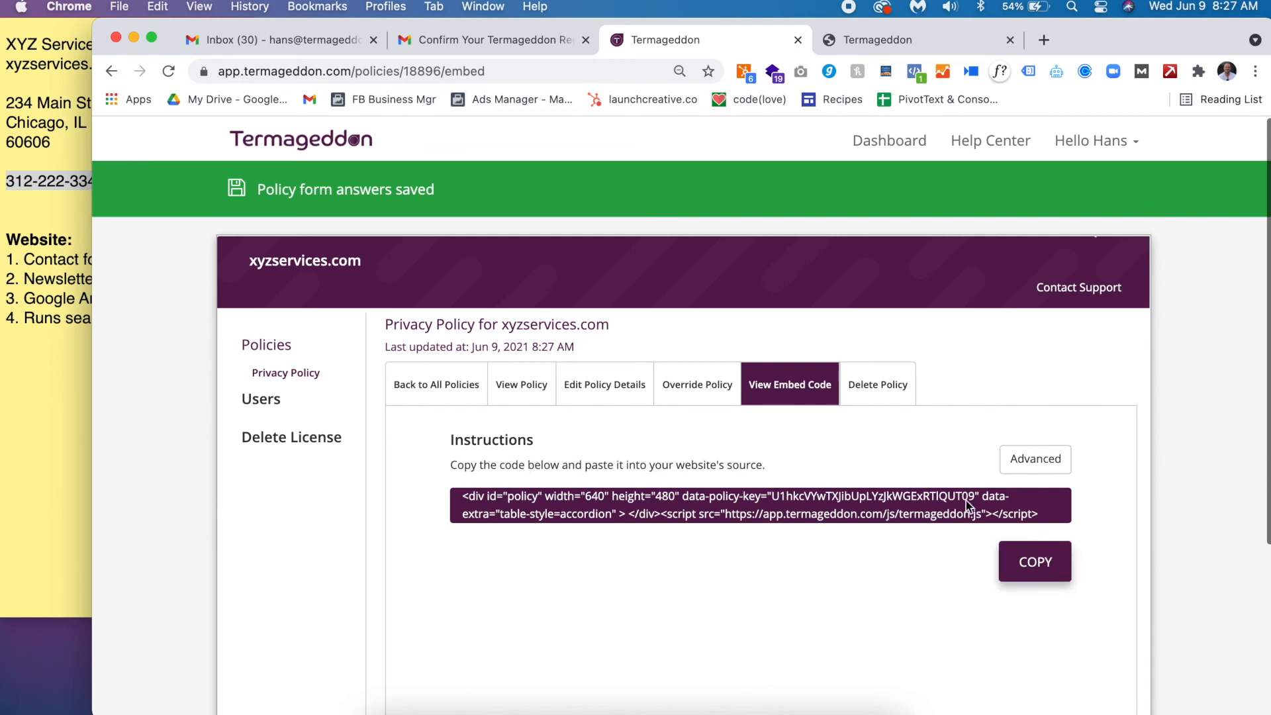
triple_click(675, 468)
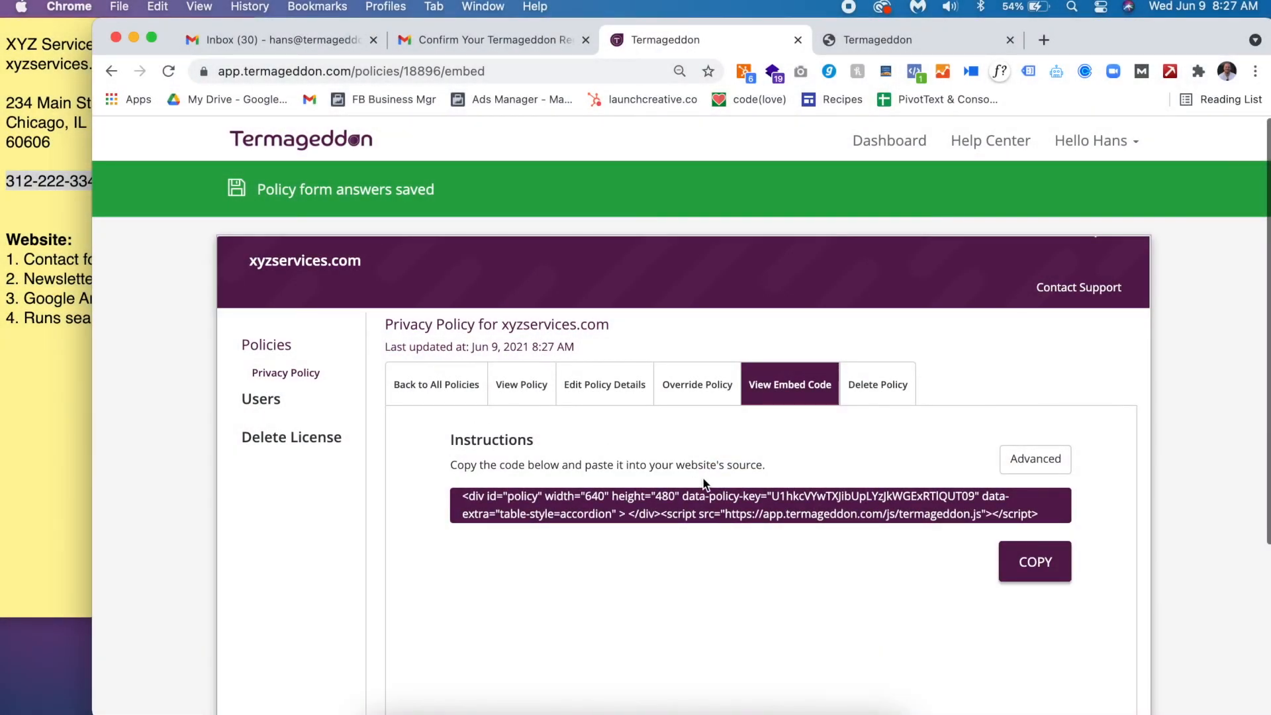
click(1035, 459)
scroll(1039, 463, down, 2)
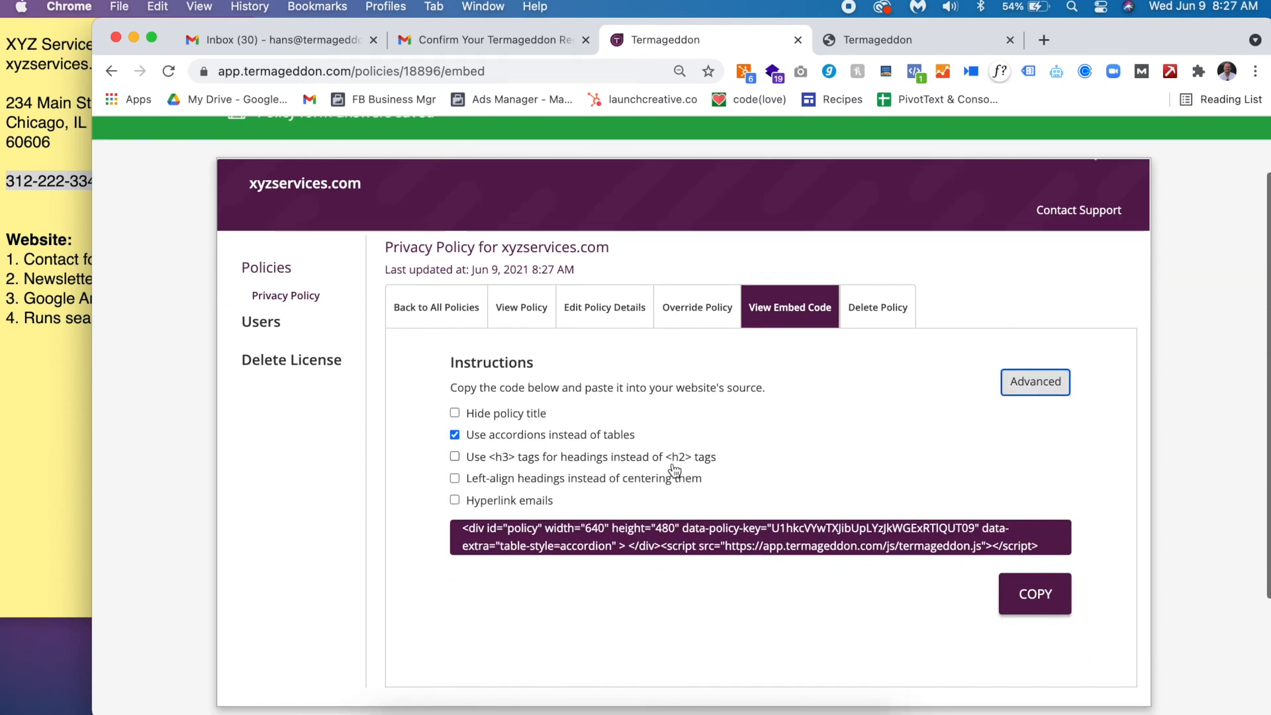
click(568, 486)
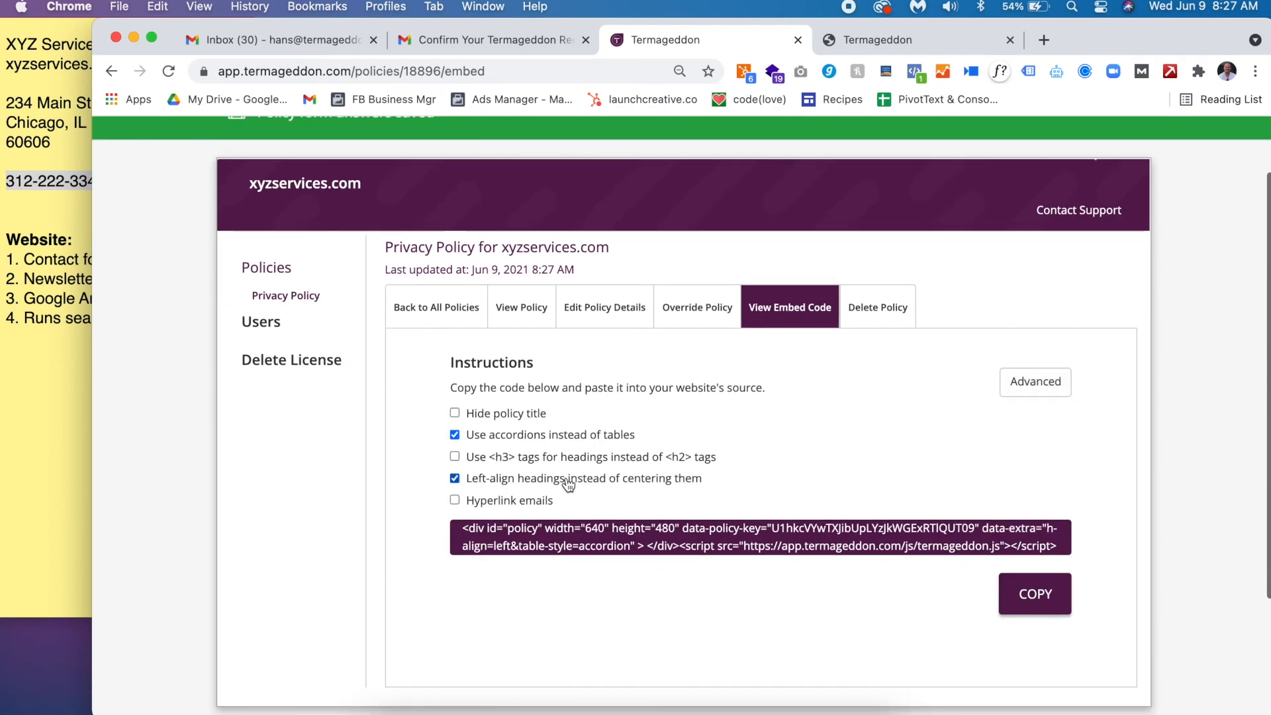
click(489, 502)
click(628, 464)
- Copy the updated embed code and start sharing the license from the Users page
click(1052, 603)
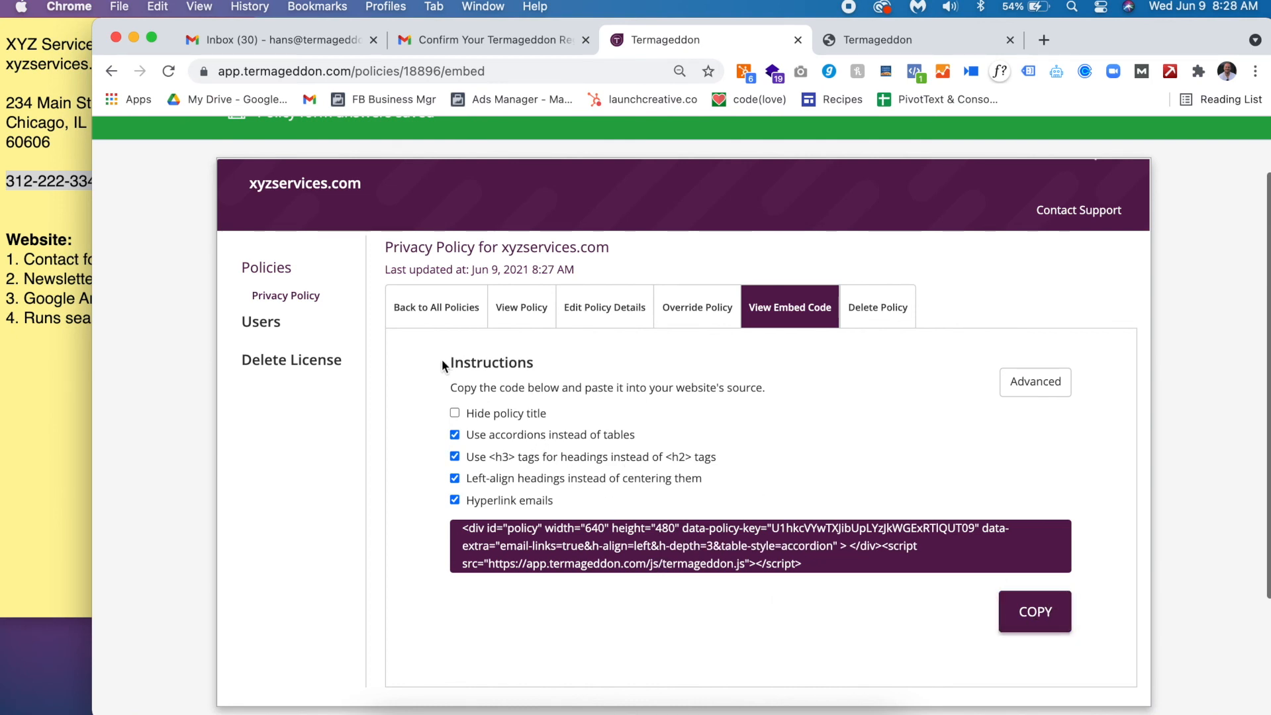
click(311, 334)
click(884, 327)
- Enter the developer's e-mail in the share dialog, clear it, close without sending, and return to Policies
click(642, 434)
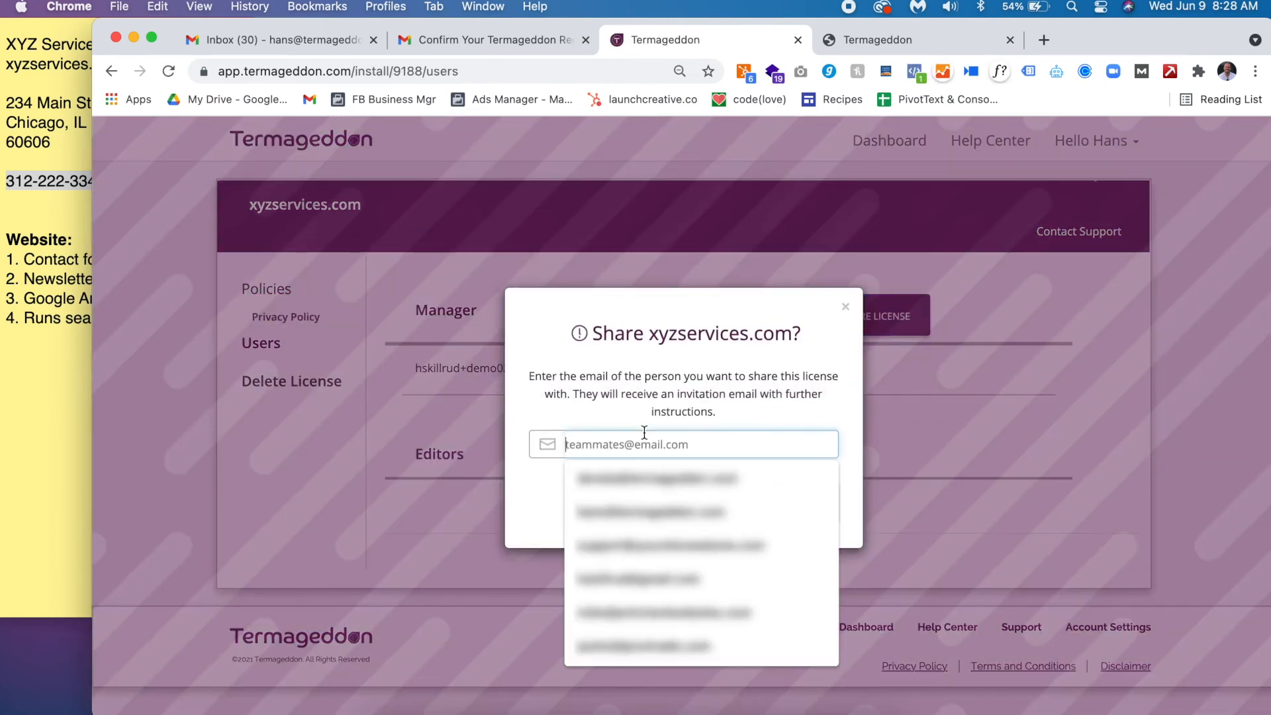
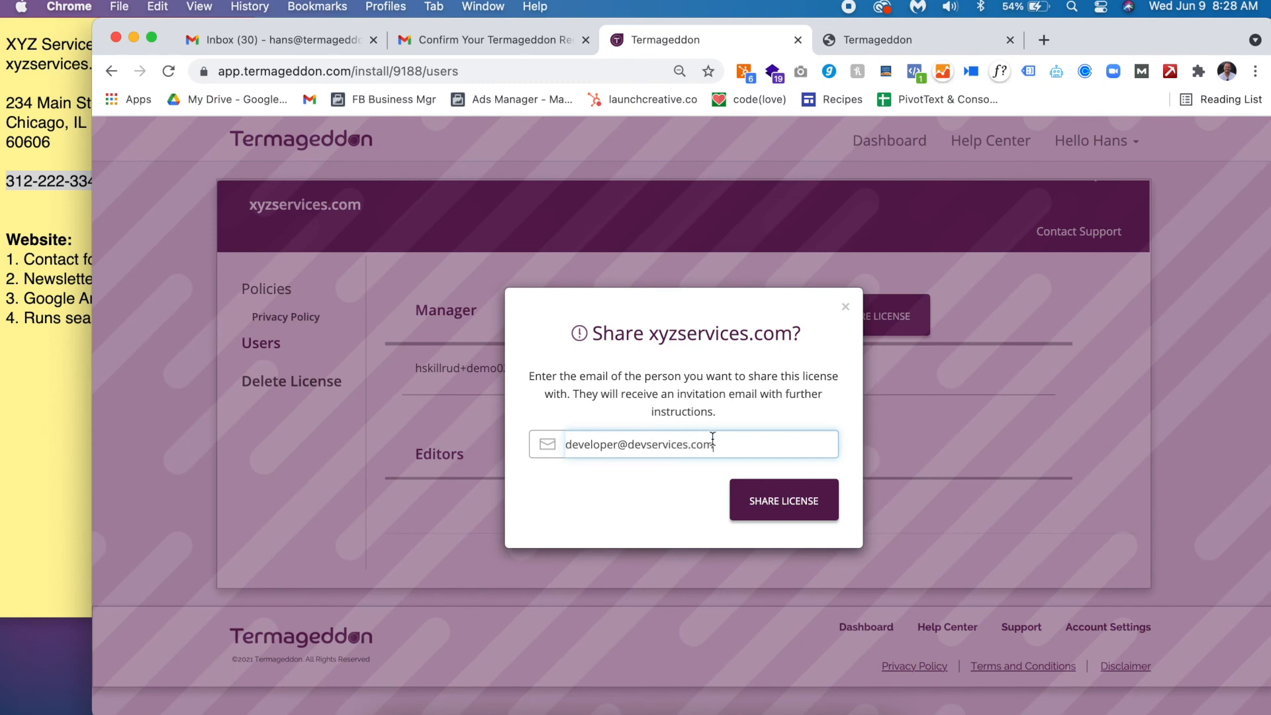
triple_click(682, 446)
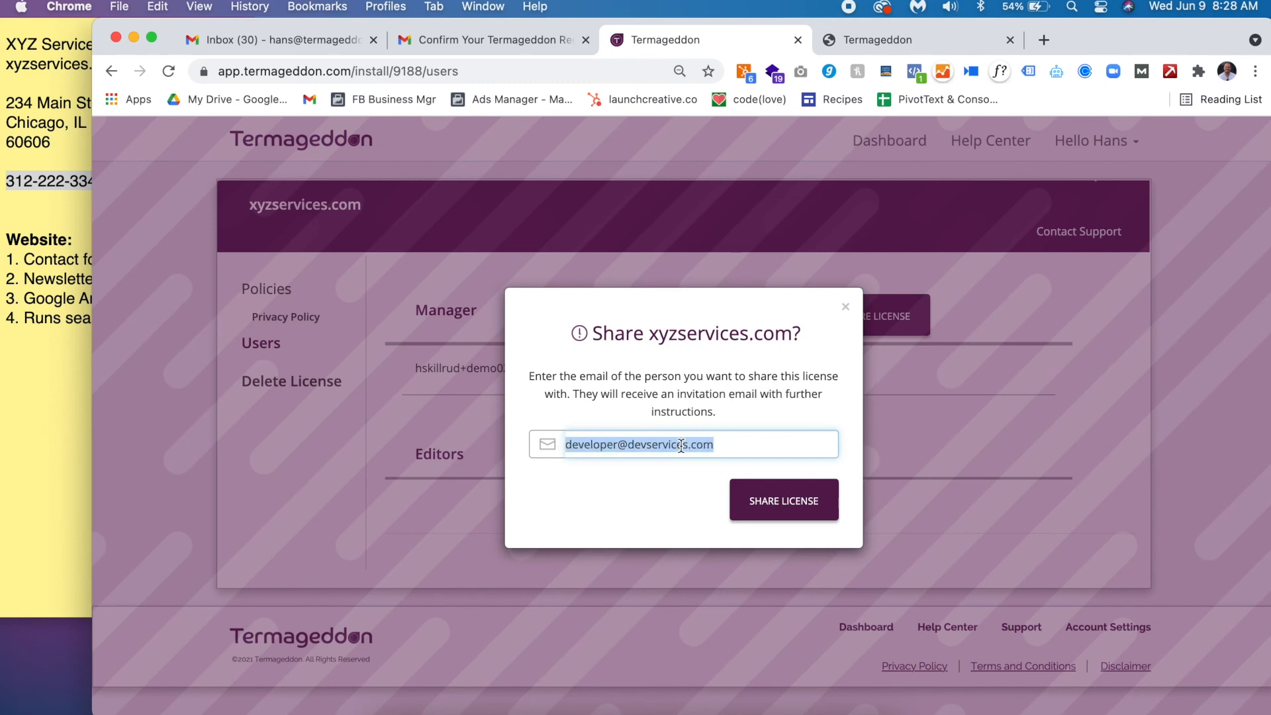
key(BackSpace)
click(845, 310)
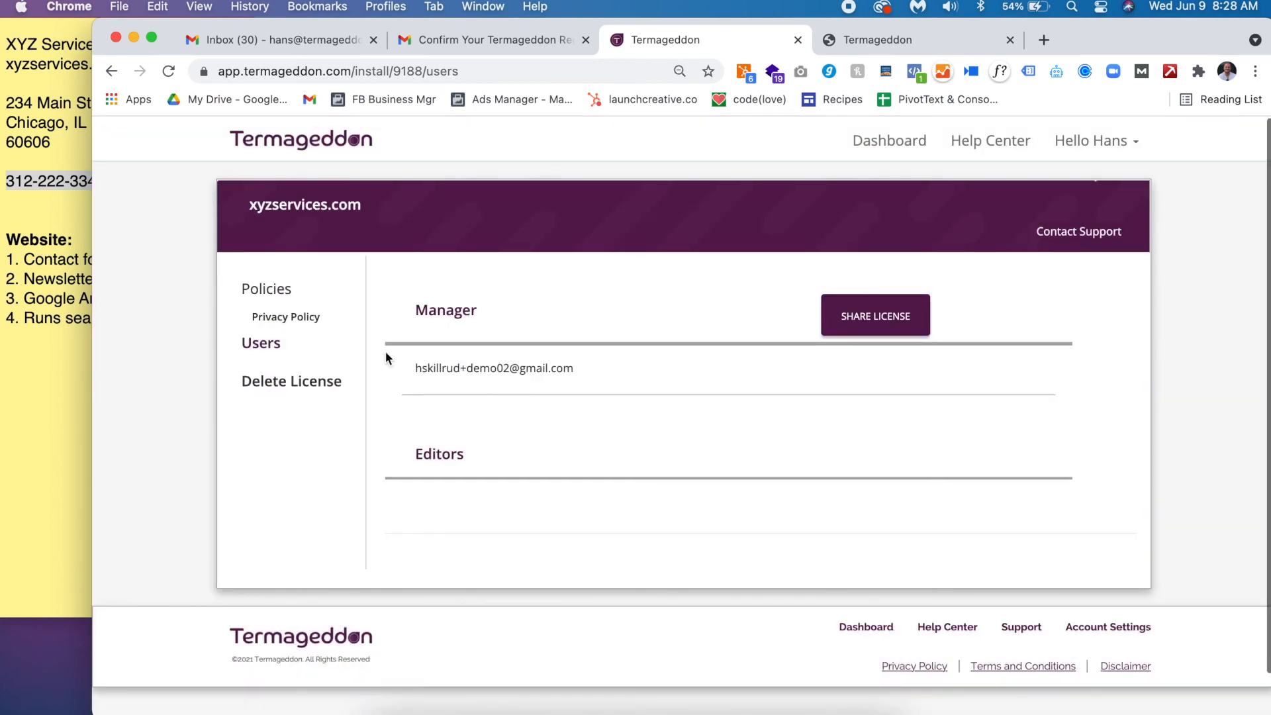
click(299, 290)
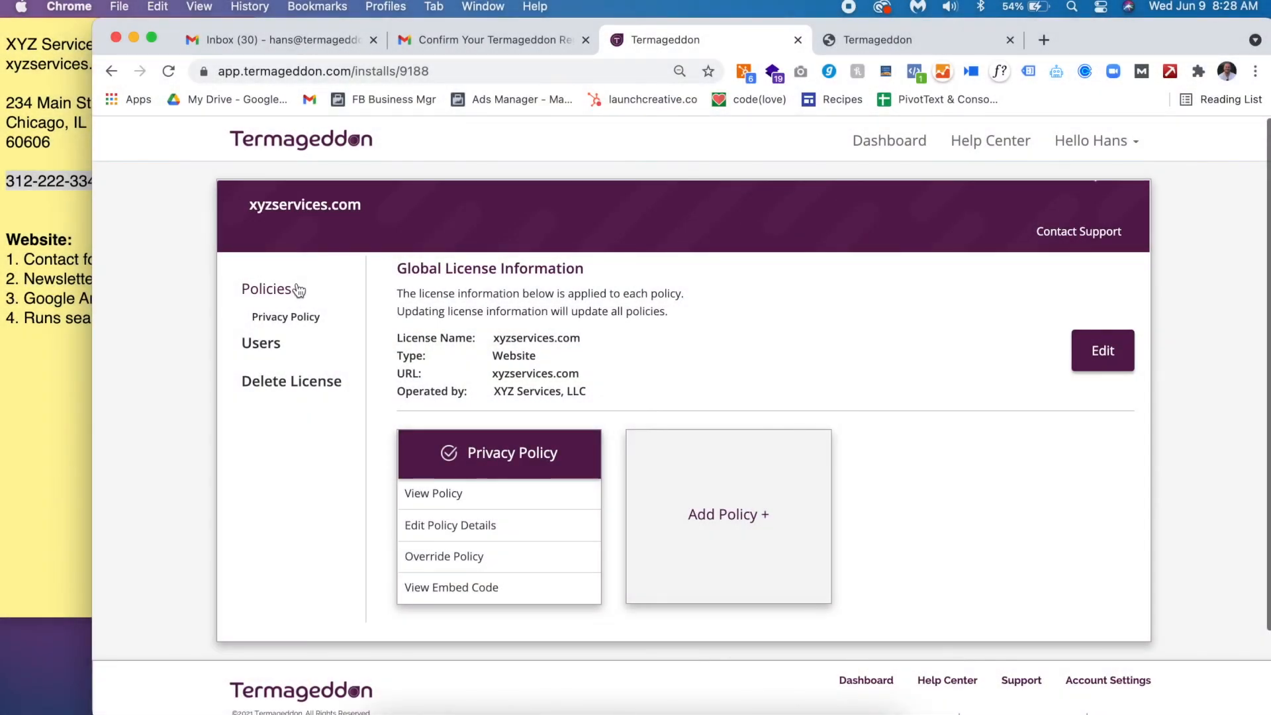
- Preview the Terms of Service, EULA and Disclaimer choices under Add Policy, dismiss them, and reopen Users
click(735, 454)
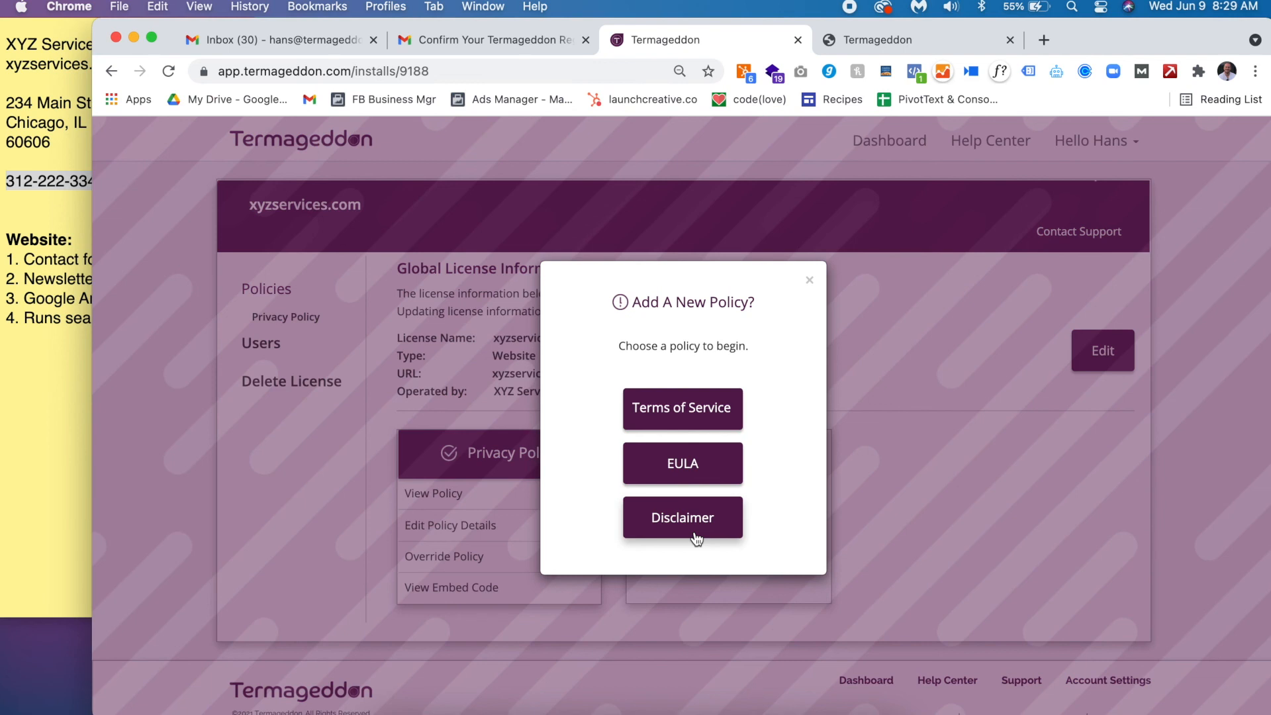
click(811, 282)
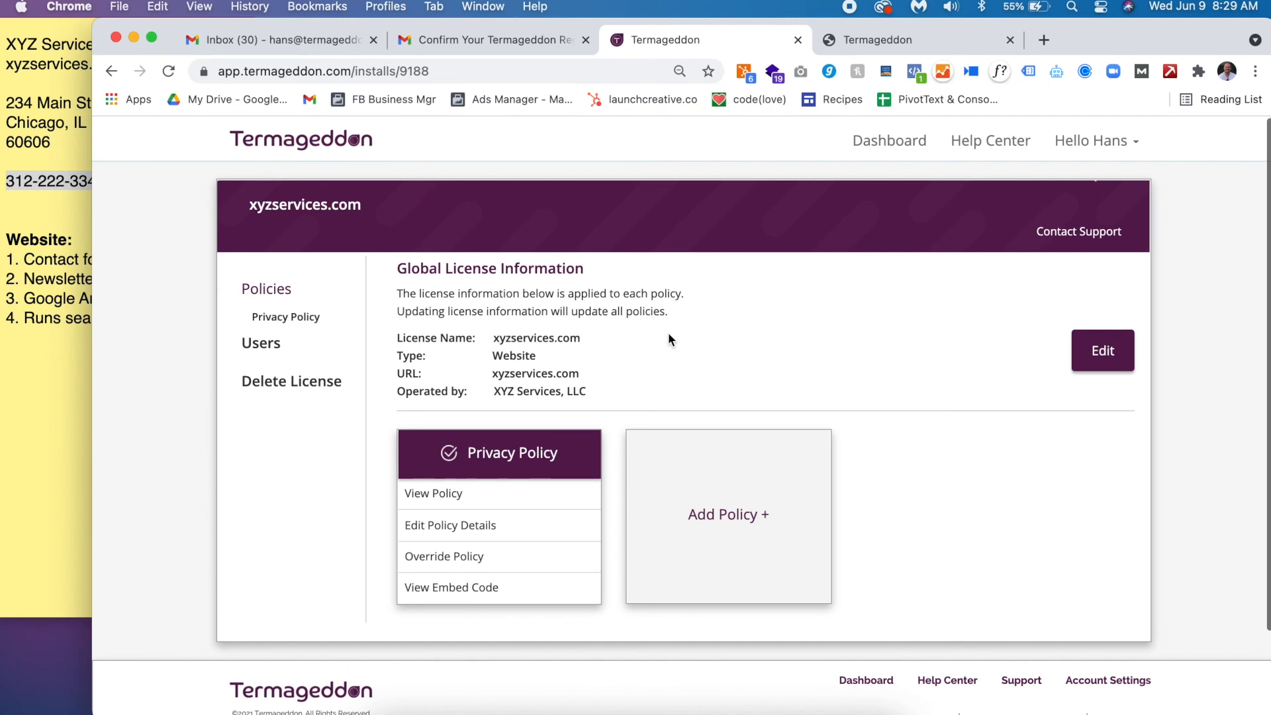
click(316, 356)
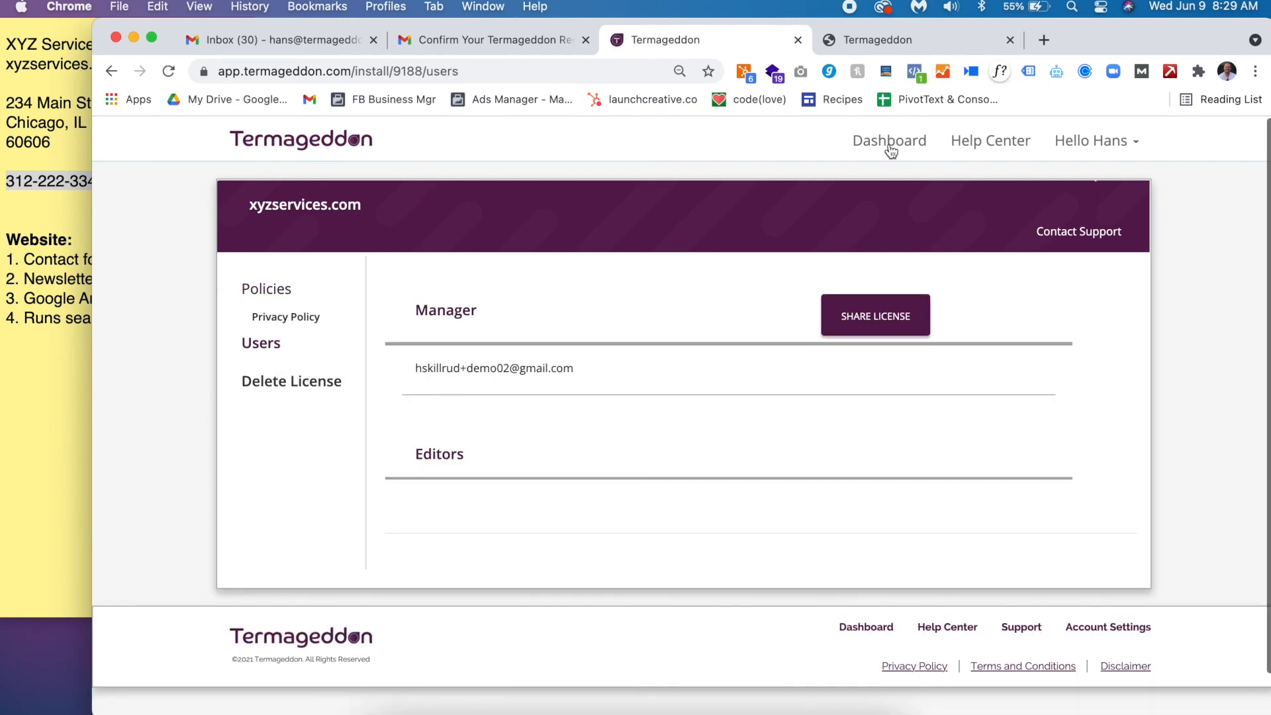